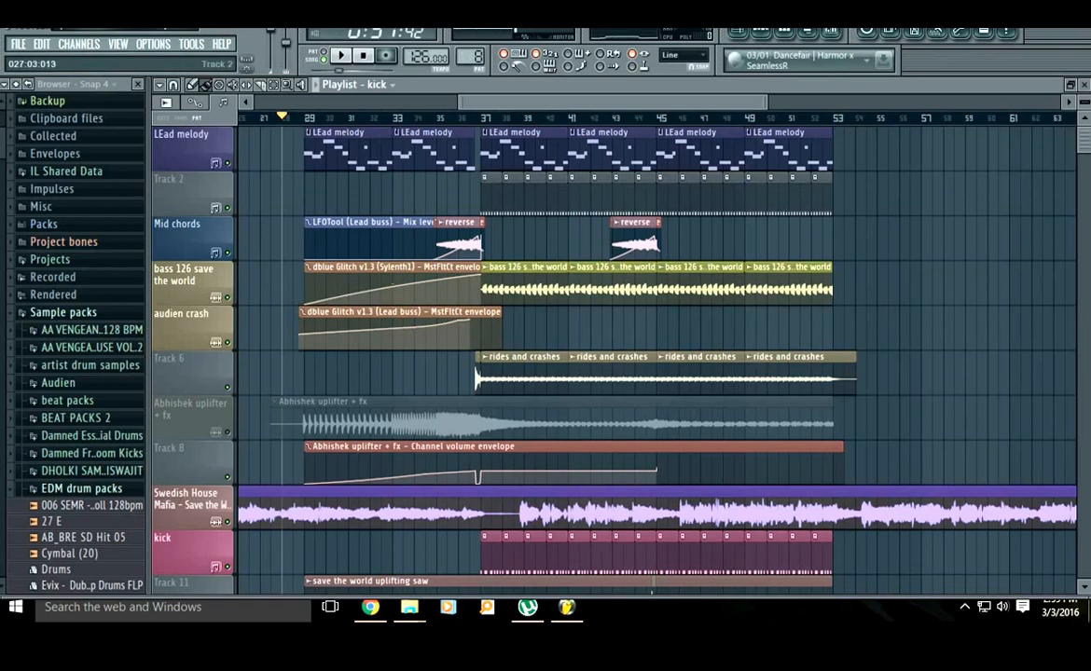
# - Unmute the uplifter + fx audio track and start playing the arrangement from just before bar 29
pyautogui.scroll(3, 263, 194)
pyautogui.scroll(-2, 511, 147)
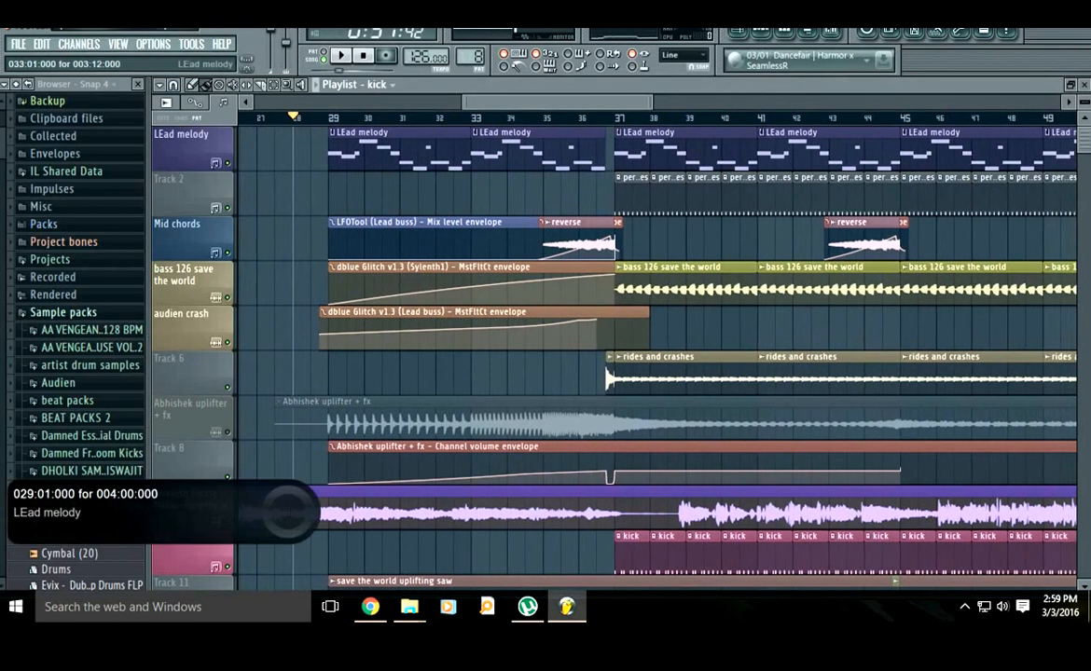
pyautogui.scroll(3, 511, 147)
pyautogui.hscroll(-3, 511, 147)
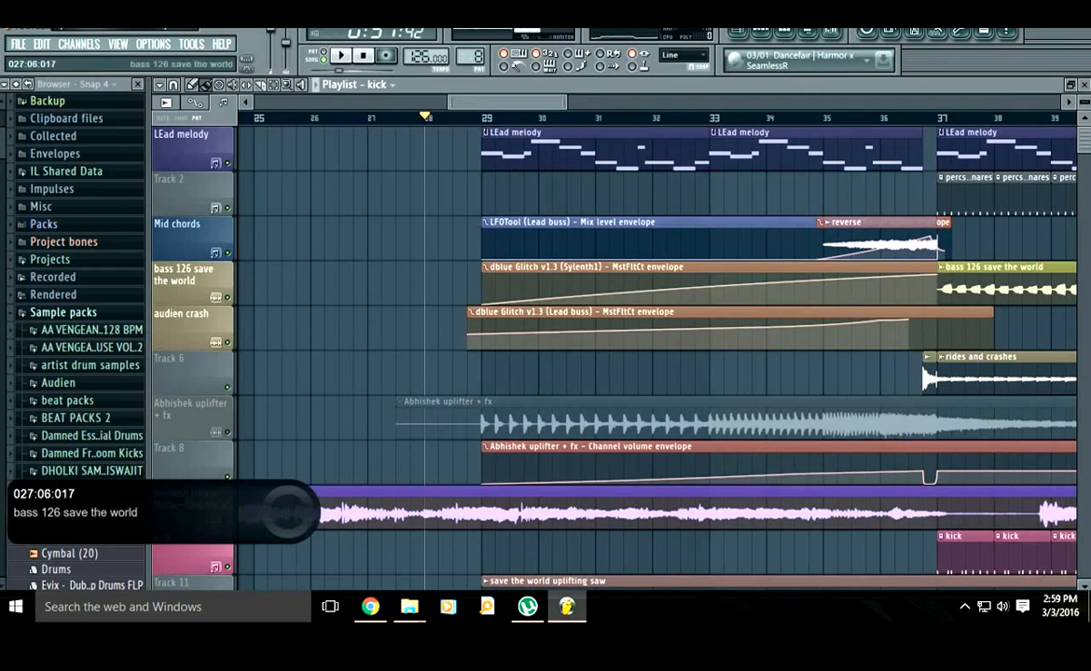
pyautogui.scroll(-3, 576, 148)
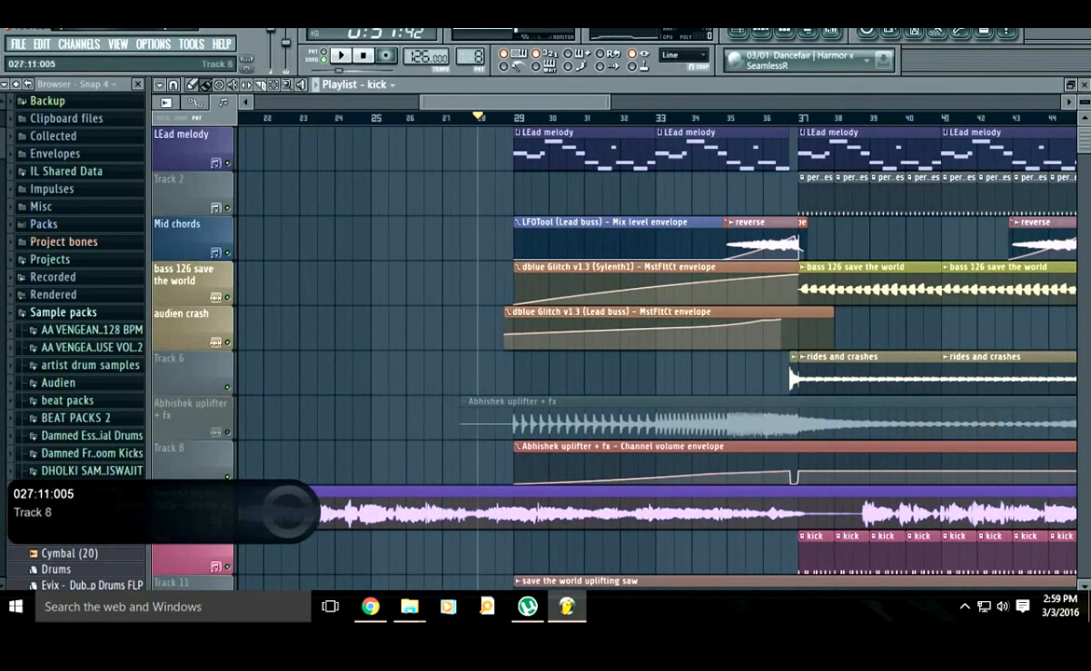
pyautogui.click(226, 432)
pyautogui.press('space')
pyautogui.scroll(-4, 426, 328)
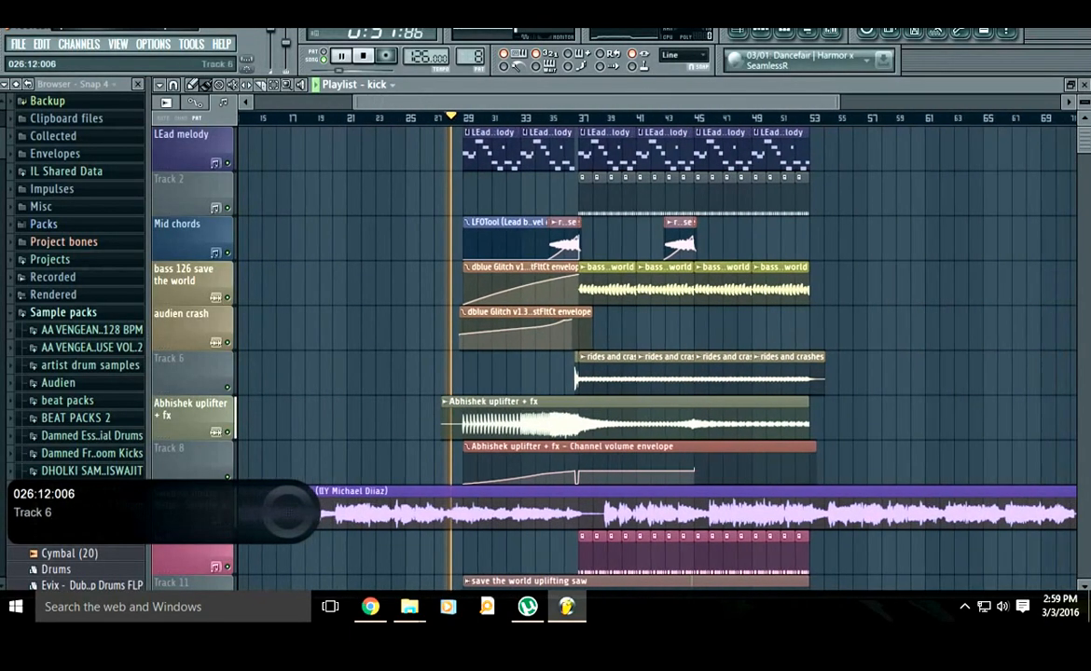
pyautogui.scroll(4, 518, 420)
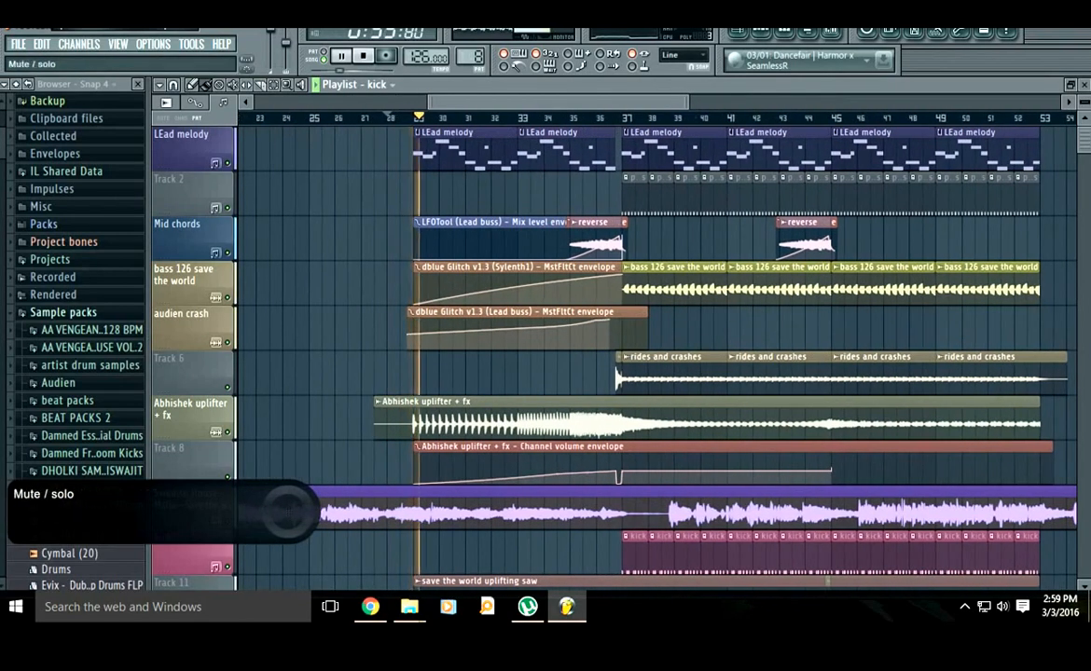
# - Compare the playing build-up with the uplifter + fx track muted and unmuted
pyautogui.click(227, 431)
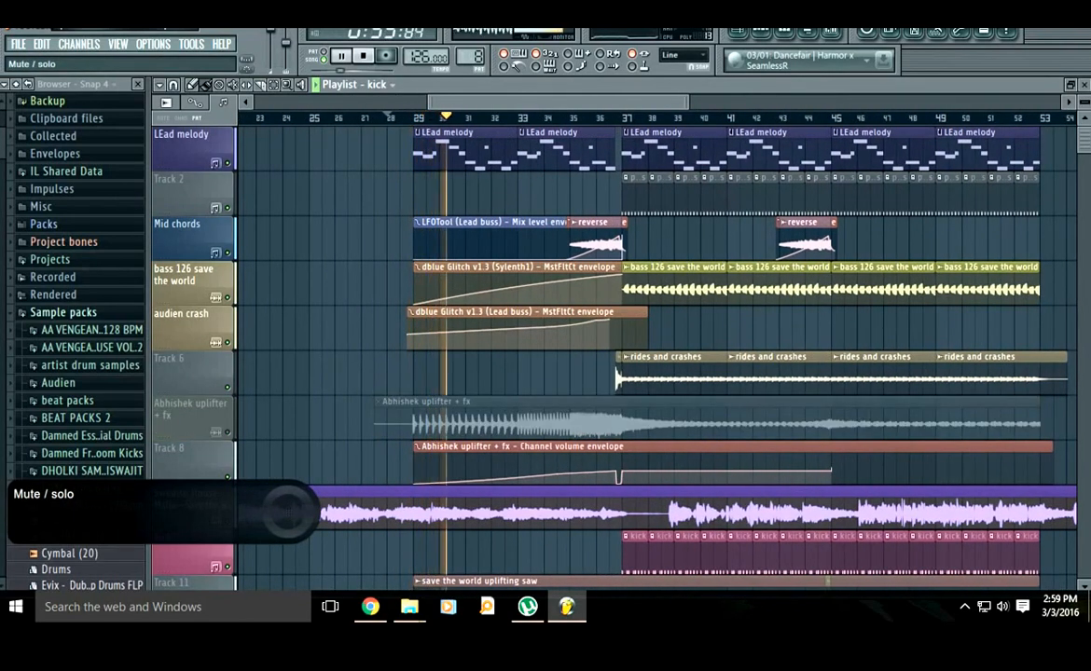
pyautogui.click(227, 431)
pyautogui.scroll(-1, 451, 459)
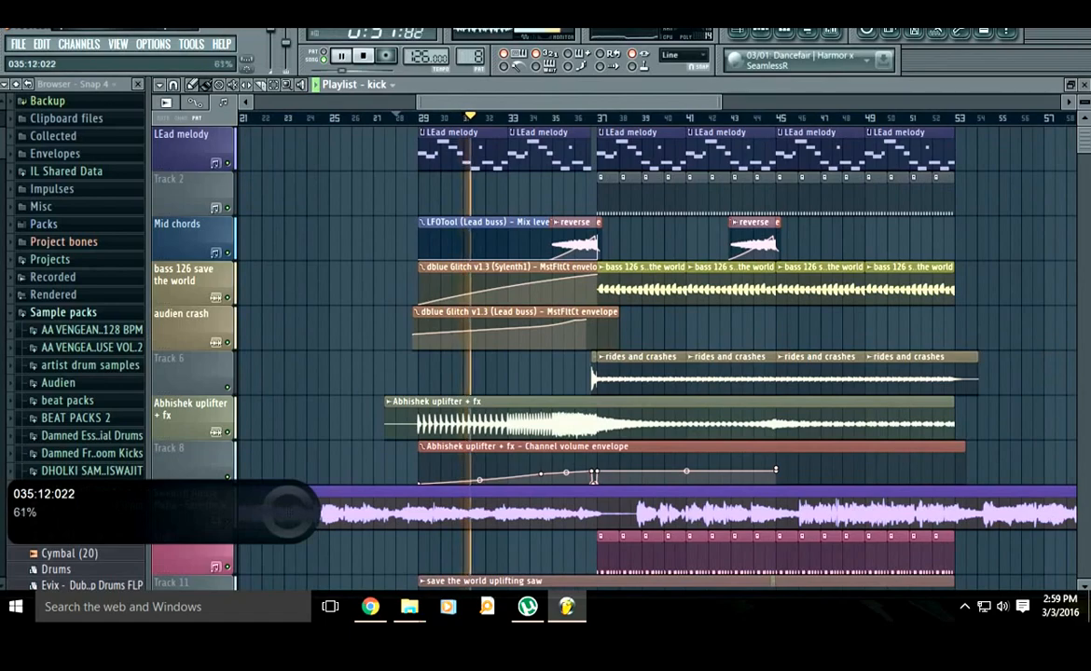
pyautogui.scroll(2, 593, 477)
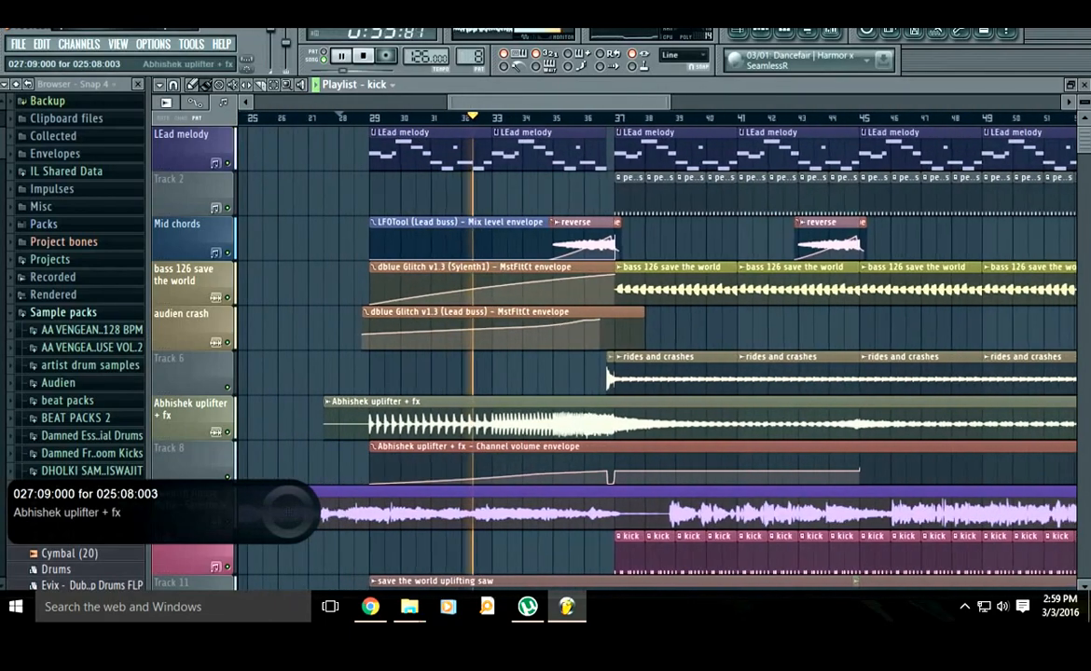
# - Listen through the build-up into the drop while examining the clips across the playlist tracks
pyautogui.scroll(-3, 550, 473)
pyautogui.scroll(2, 629, 474)
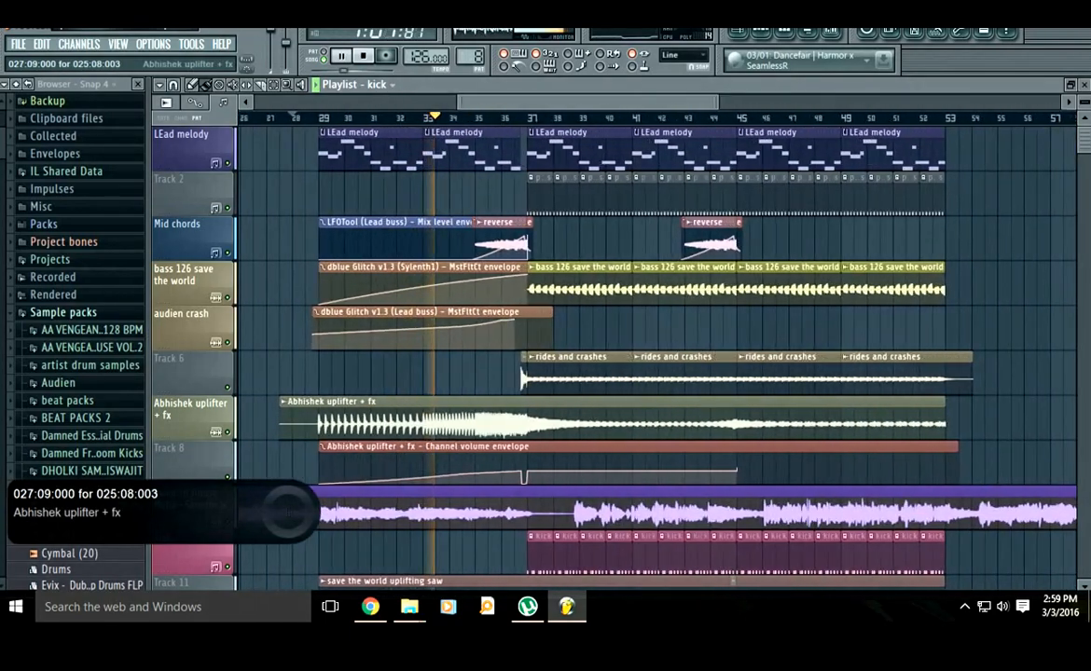
pyautogui.scroll(-1, 559, 429)
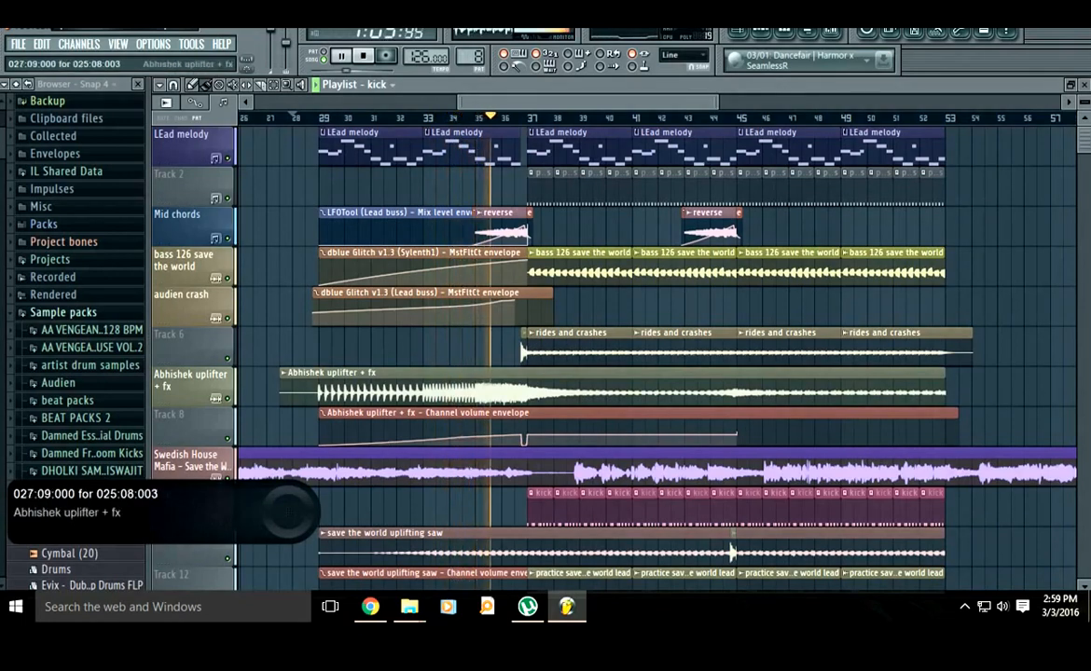
pyautogui.scroll(-2, 568, 429)
pyautogui.scroll(2, 616, 354)
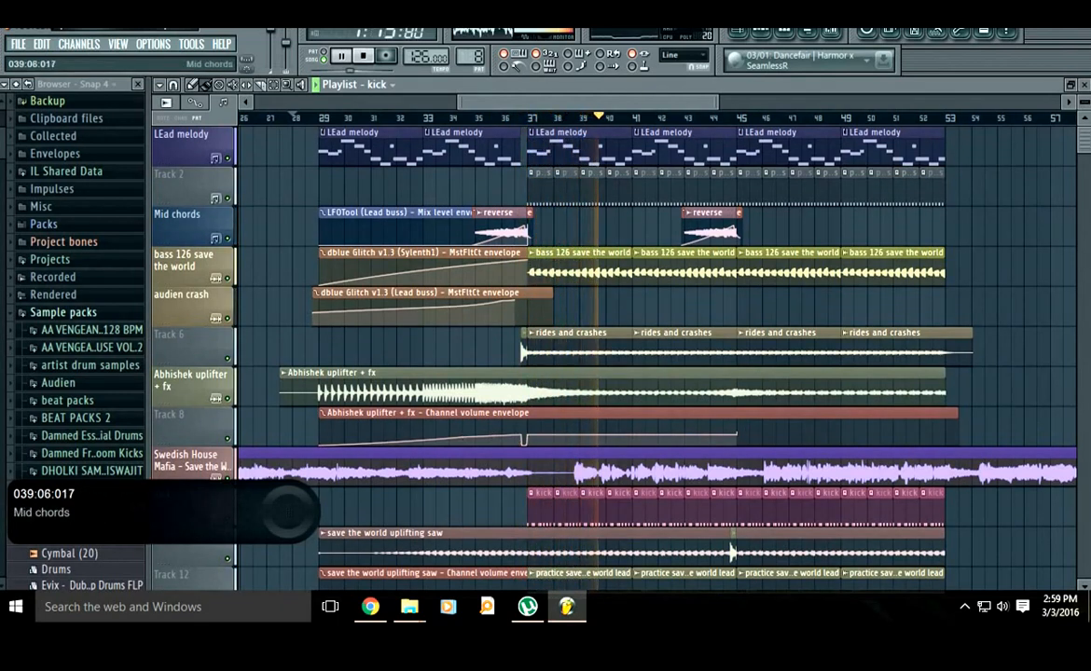
pyautogui.scroll(2, 620, 230)
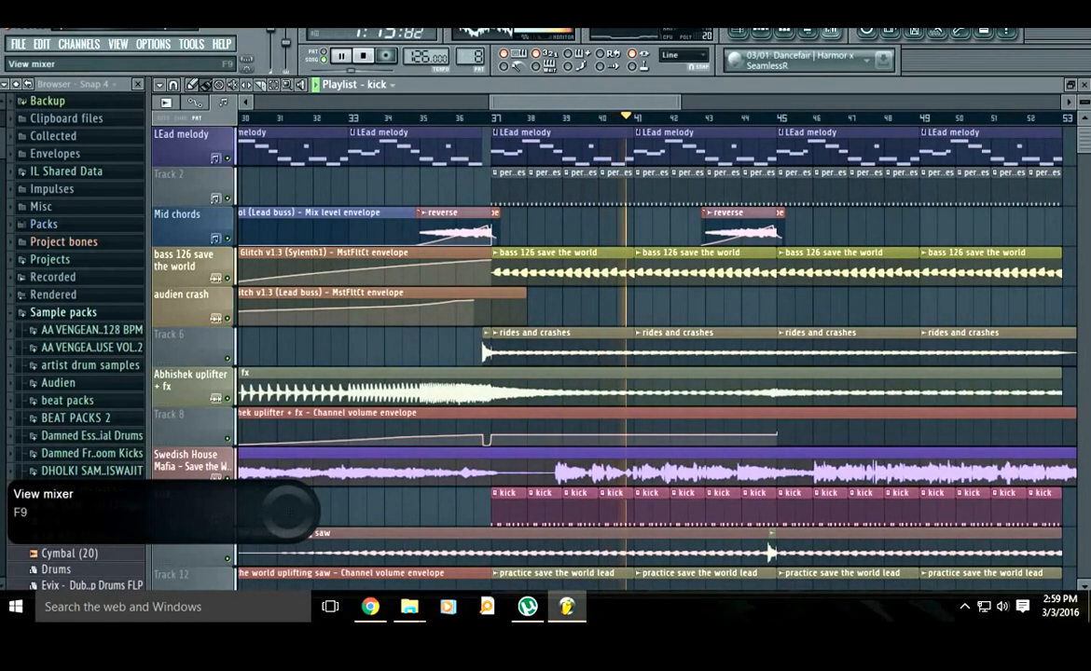
# - Set the Lead buss mixer track's level to about -3.1 dB while the drop plays
pyautogui.press('F9')
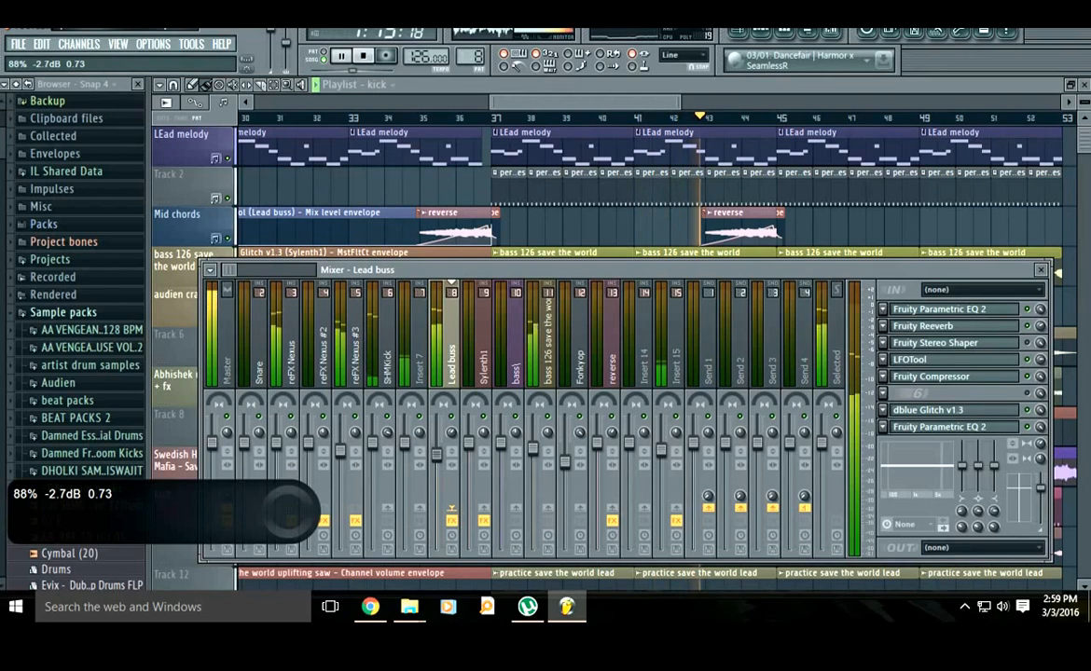
pyautogui.press('F9')
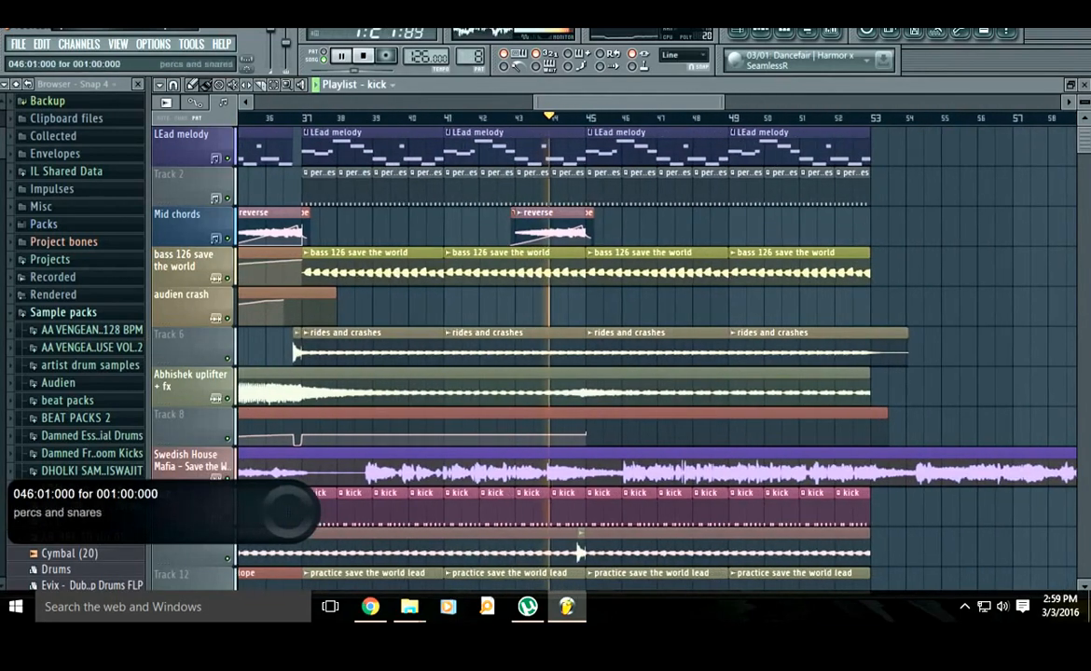
pyautogui.press('F9')
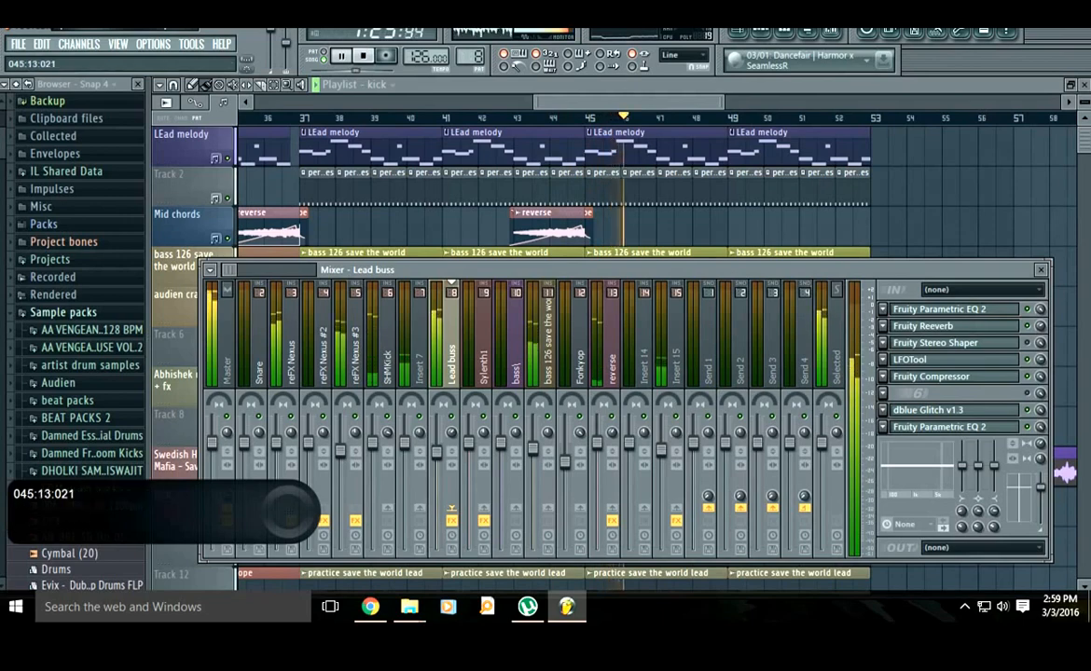
pyautogui.press('F9')
pyautogui.scroll(-3, 504, 149)
pyautogui.press('F9')
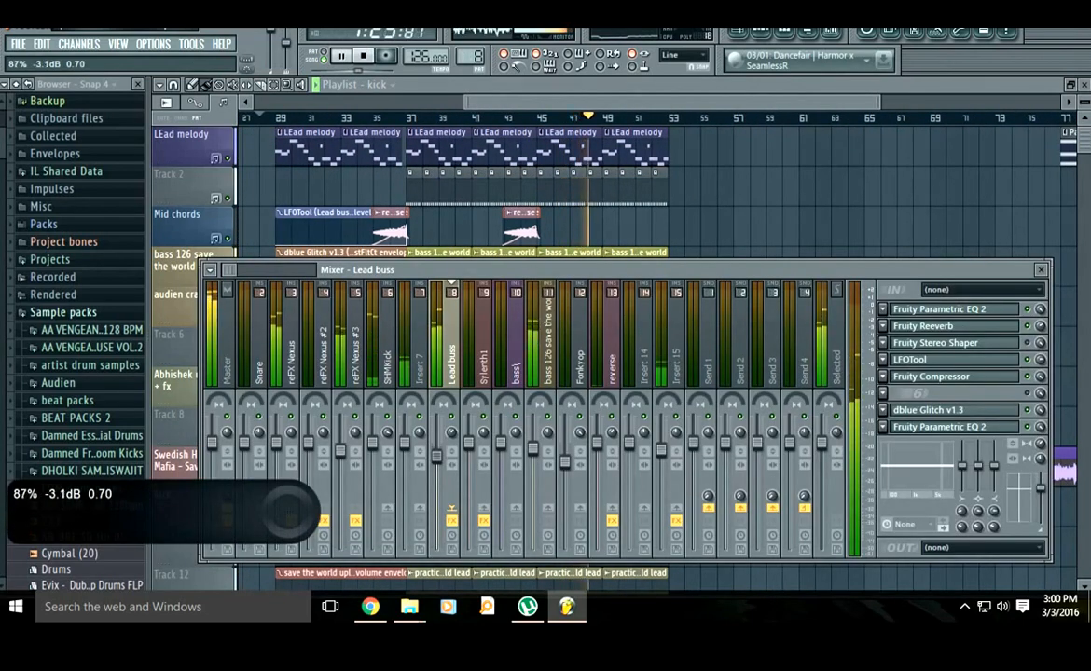
pyautogui.press('F9')
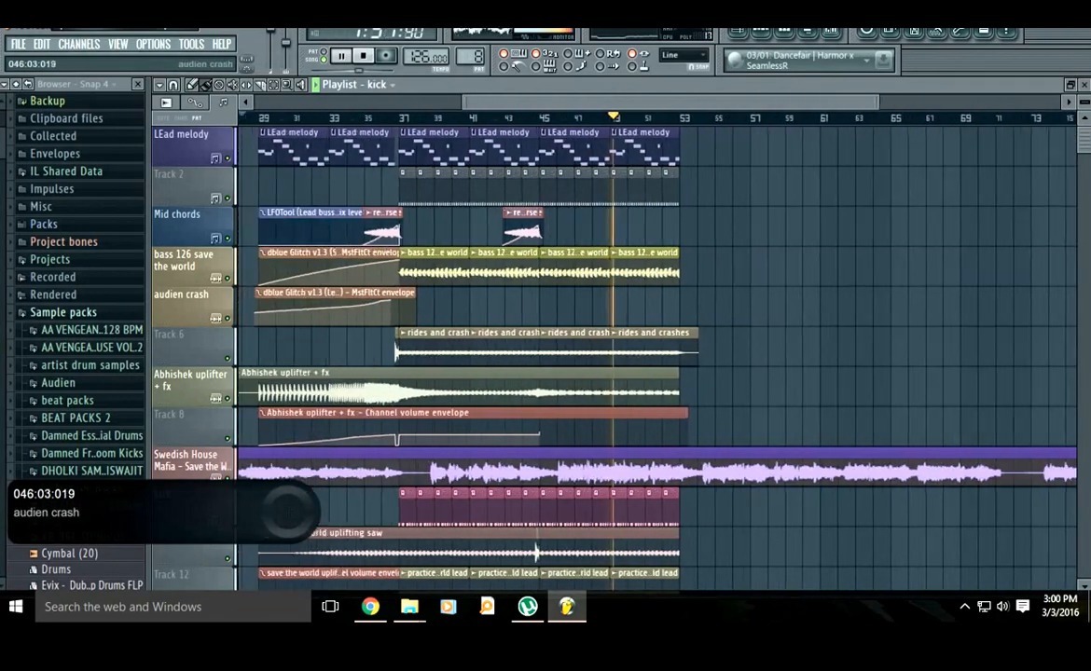
# - Compare the drop with the LEad melody track muted and unmuted, and stop playback at its end
pyautogui.scroll(3, 571, 306)
pyautogui.click(228, 159)
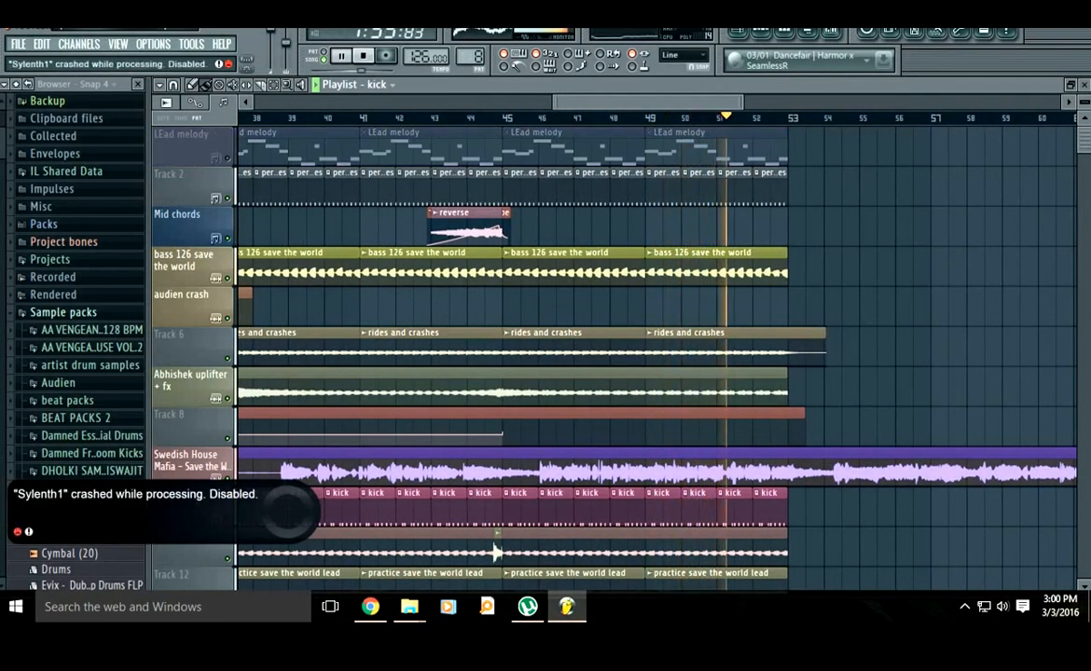
pyautogui.click(228, 158)
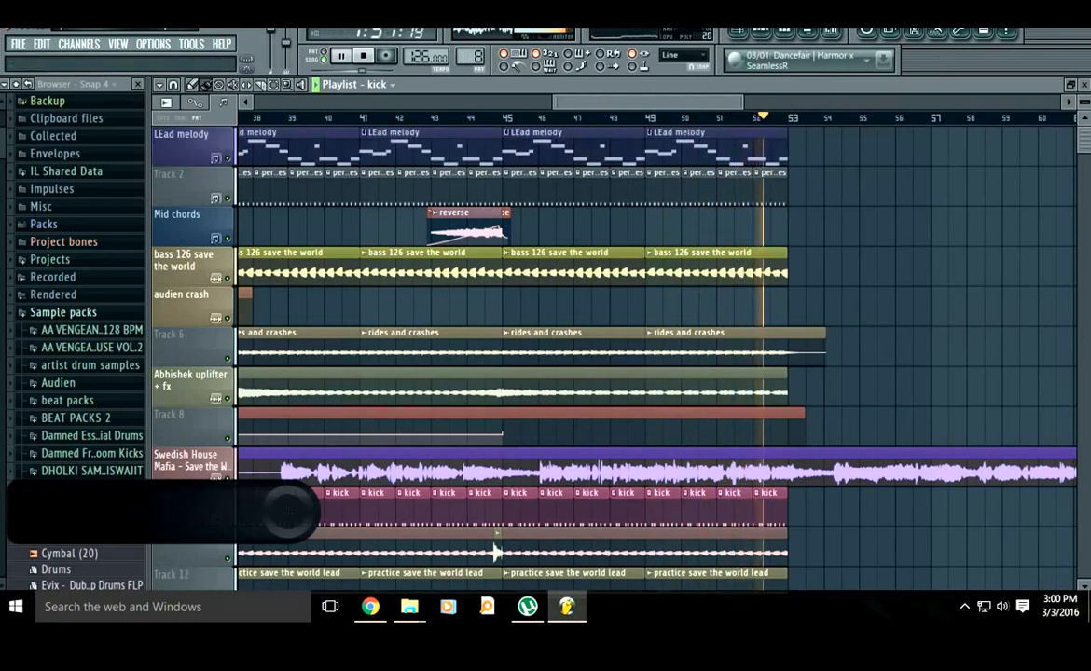
pyautogui.scroll(-3, 434, 553)
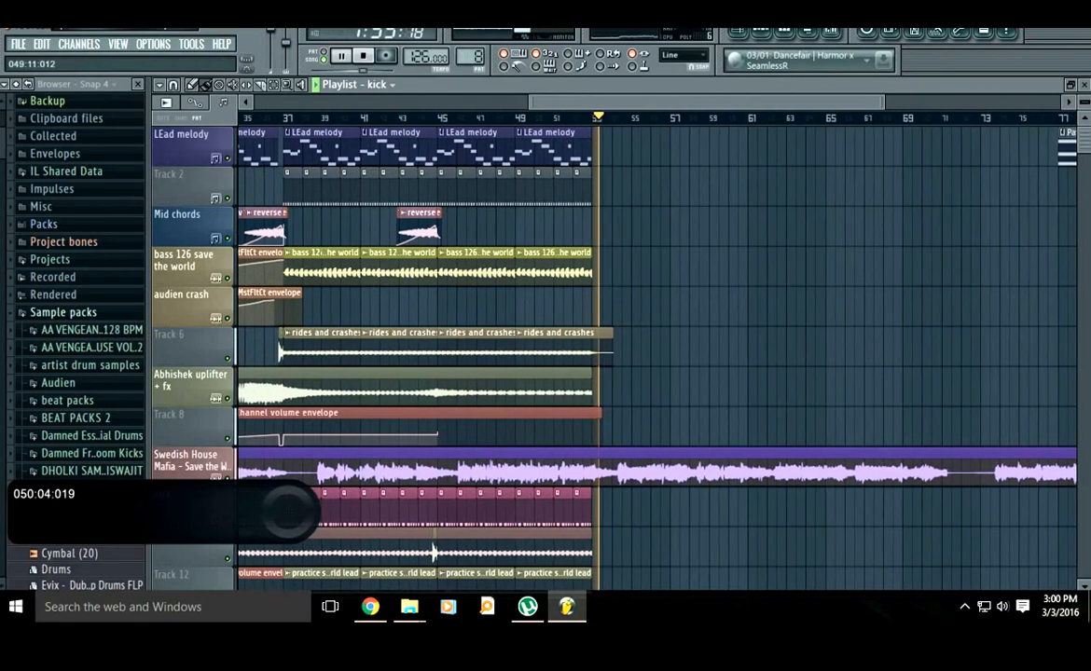
pyautogui.hscroll(-3, 582, 227)
pyautogui.press('space')
# - Solo the LEad melody playlist track and set the playback position to bar 37
pyautogui.scroll(3, 429, 177)
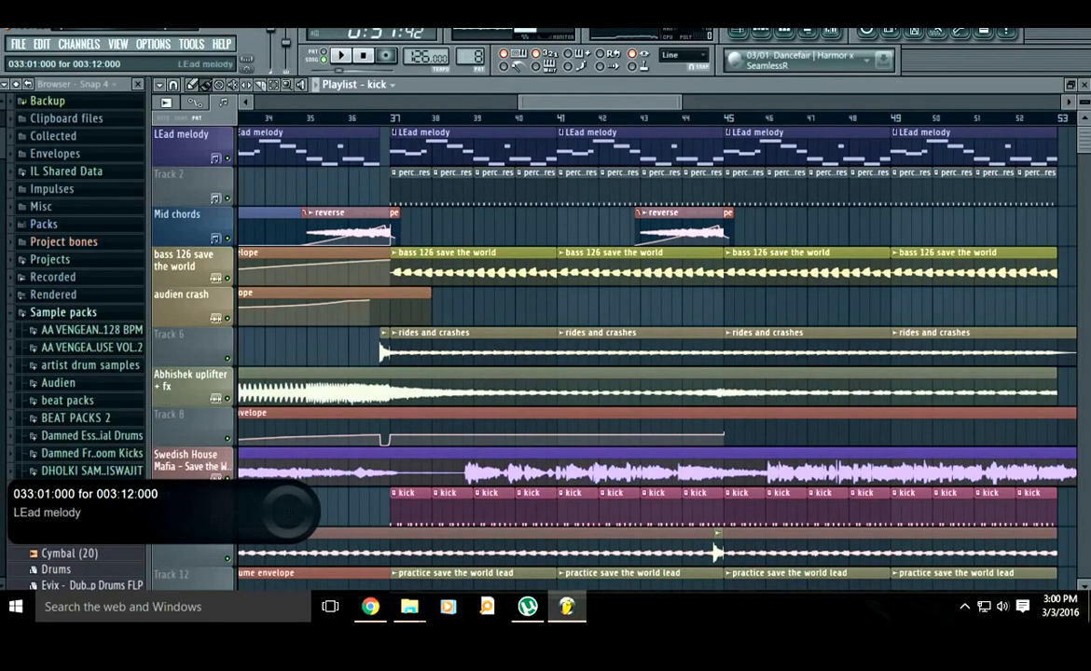
pyautogui.rightClick(226, 159)
pyautogui.click(394, 118)
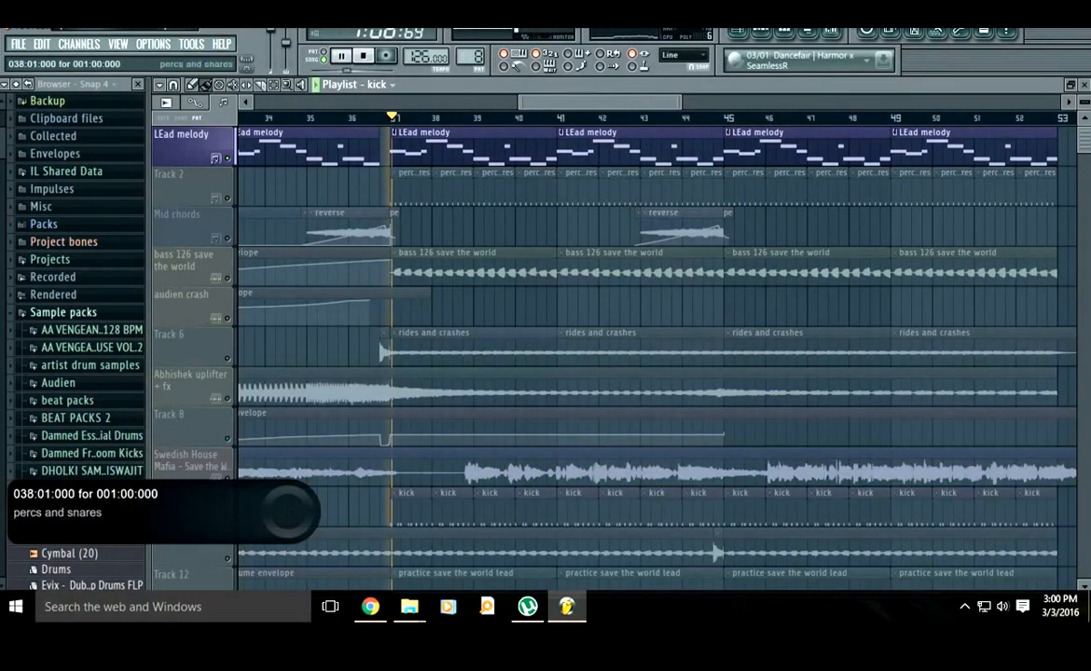
# - Check the remaining playlist tracks and the mixer, and listen to the soloed LEad melody from bar 37
pyautogui.scroll(-2, 560, 326)
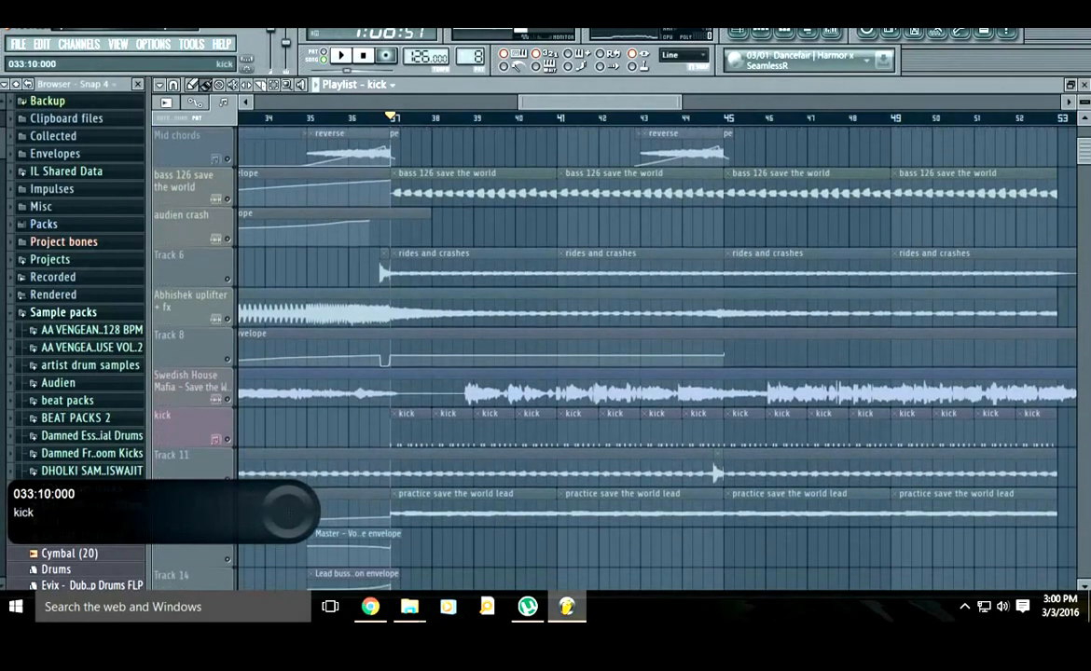
pyautogui.press('F9')
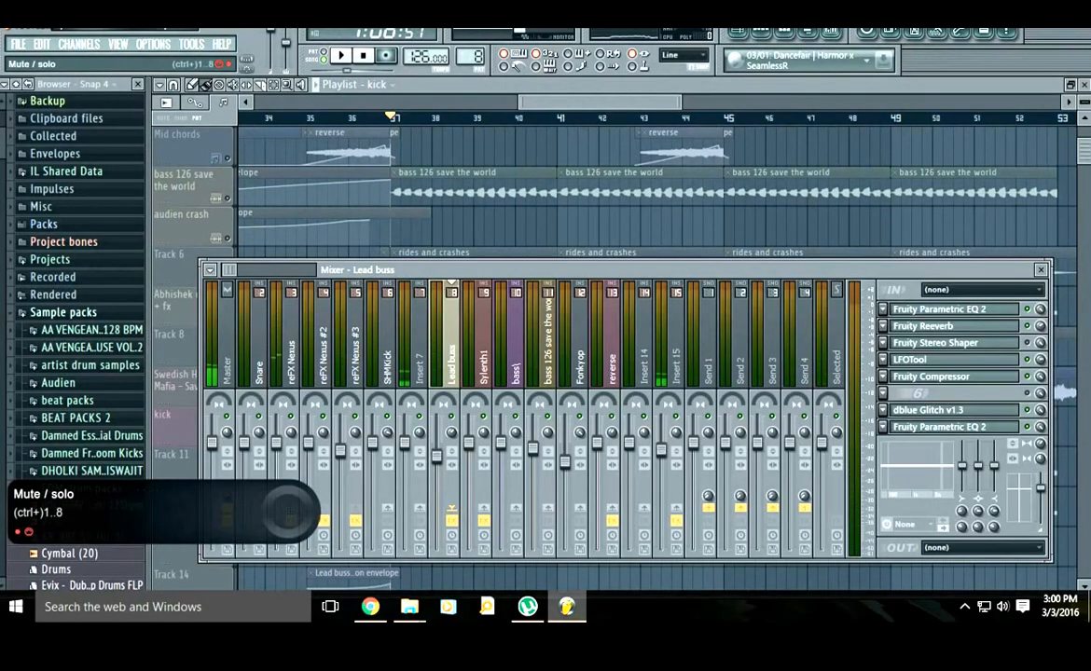
pyautogui.press('F9')
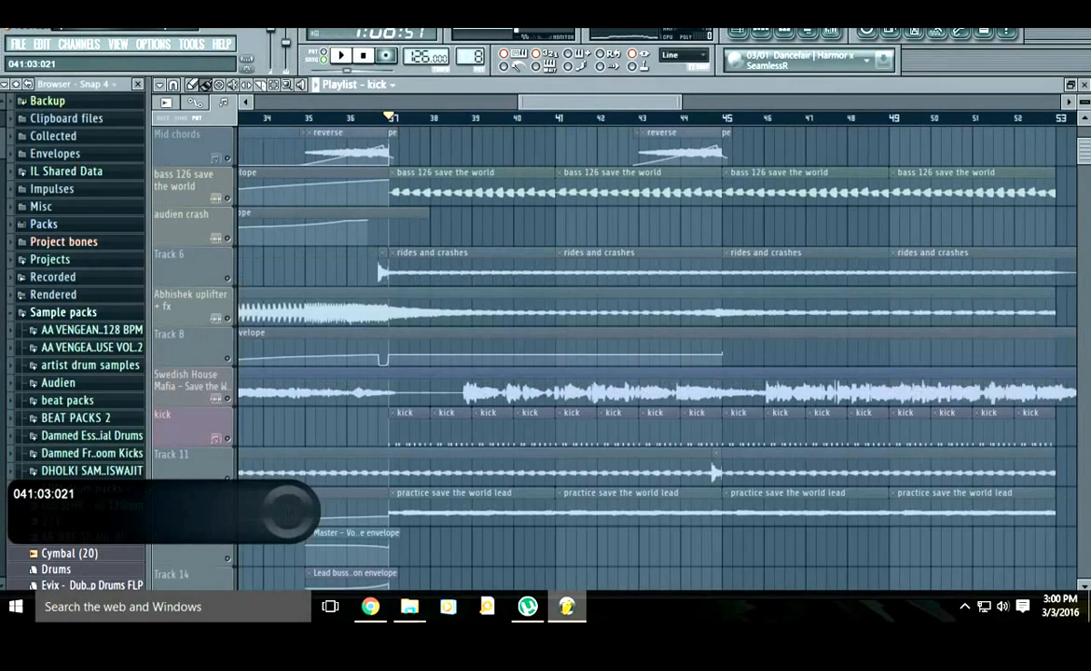
pyautogui.scroll(2, 606, 354)
pyautogui.press('space')
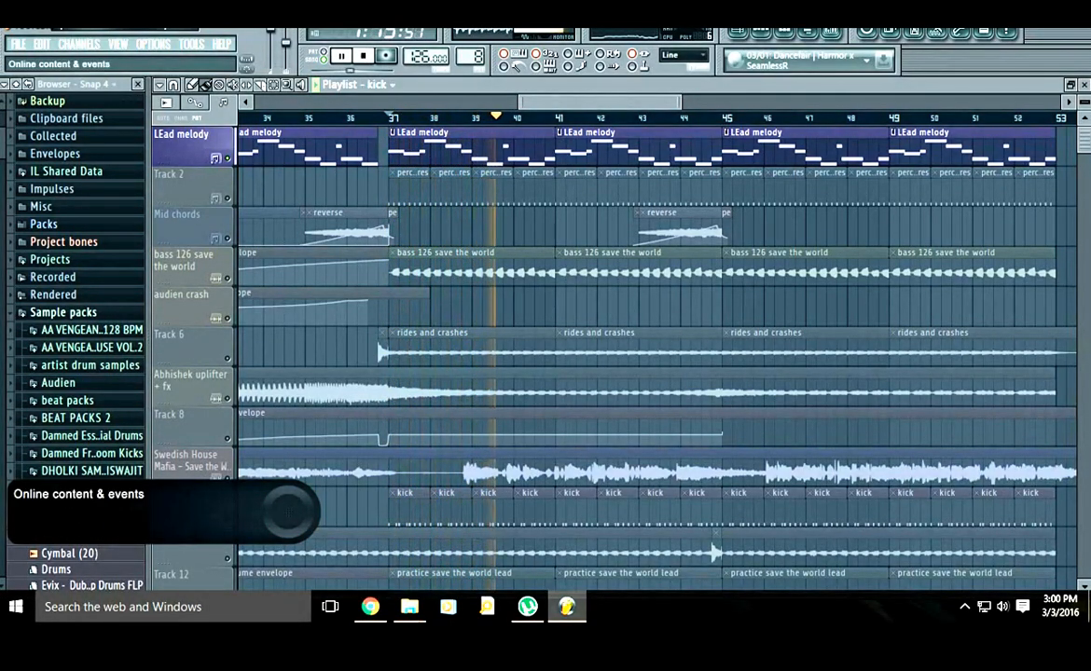
pyautogui.press('space')
# - Display the piano roll of the reFX Nexus channel to view its melody notes
pyautogui.press('F9')
pyautogui.press('F6')
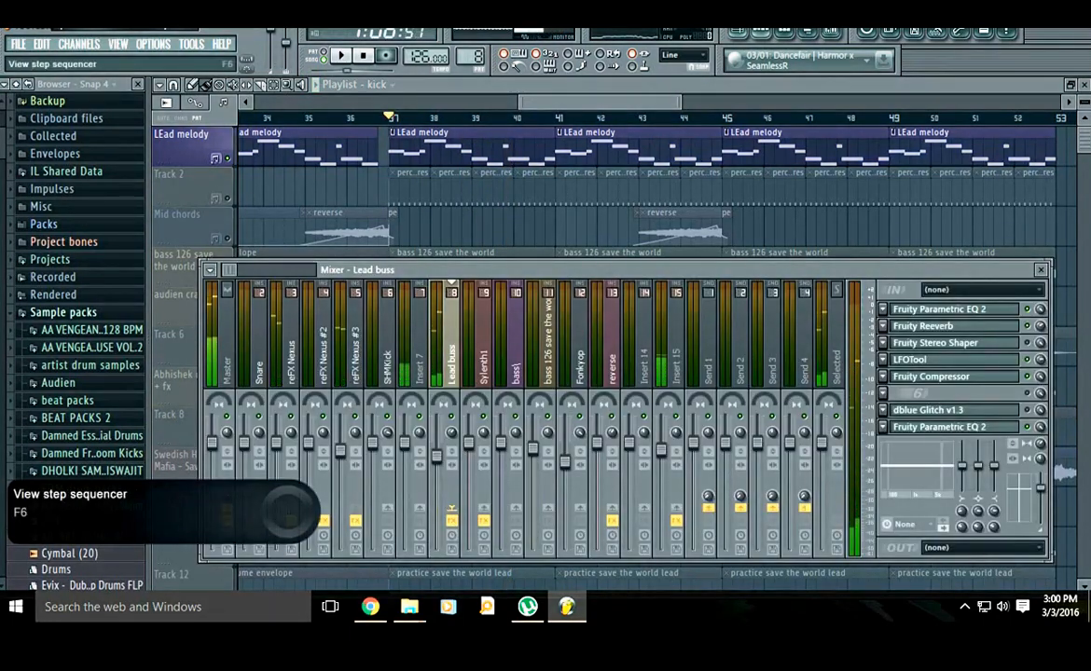
pyautogui.press('F12')
pyautogui.press('F7')
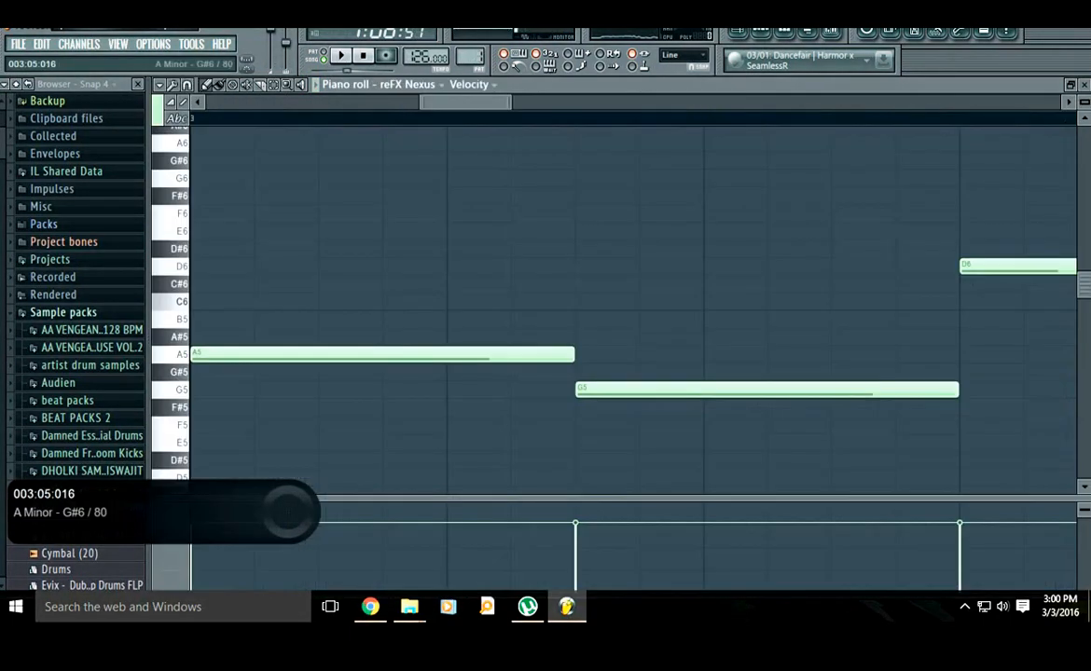
# - Open the plugin of the first reFX Nexus channel in the LEad melody pattern and move its window fully into view
pyautogui.press('F6')
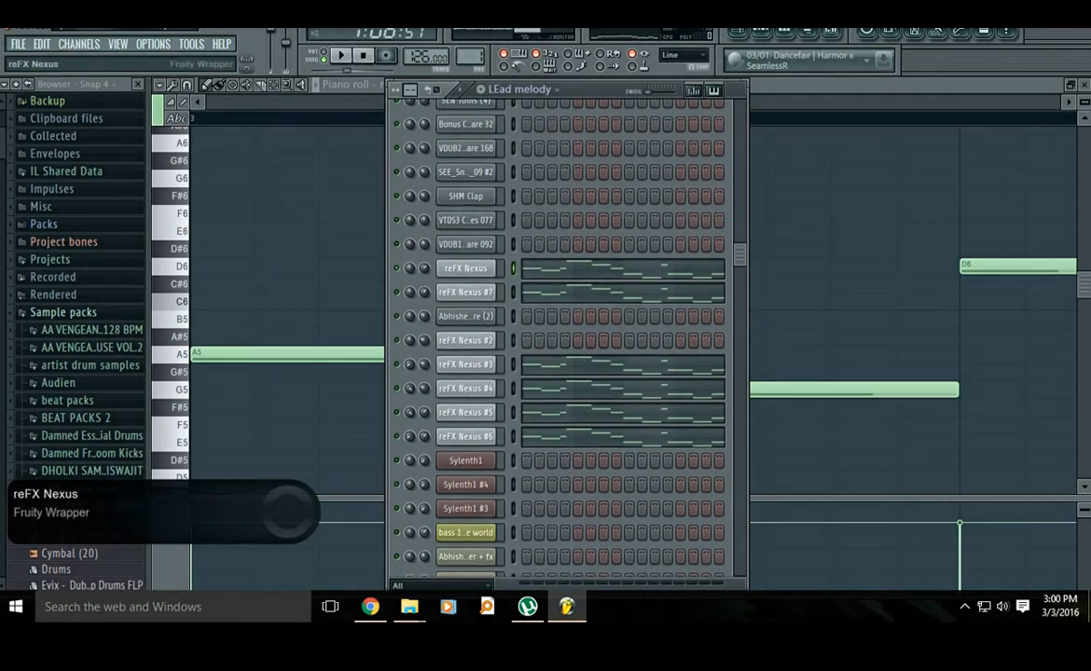
pyautogui.click(465, 268)
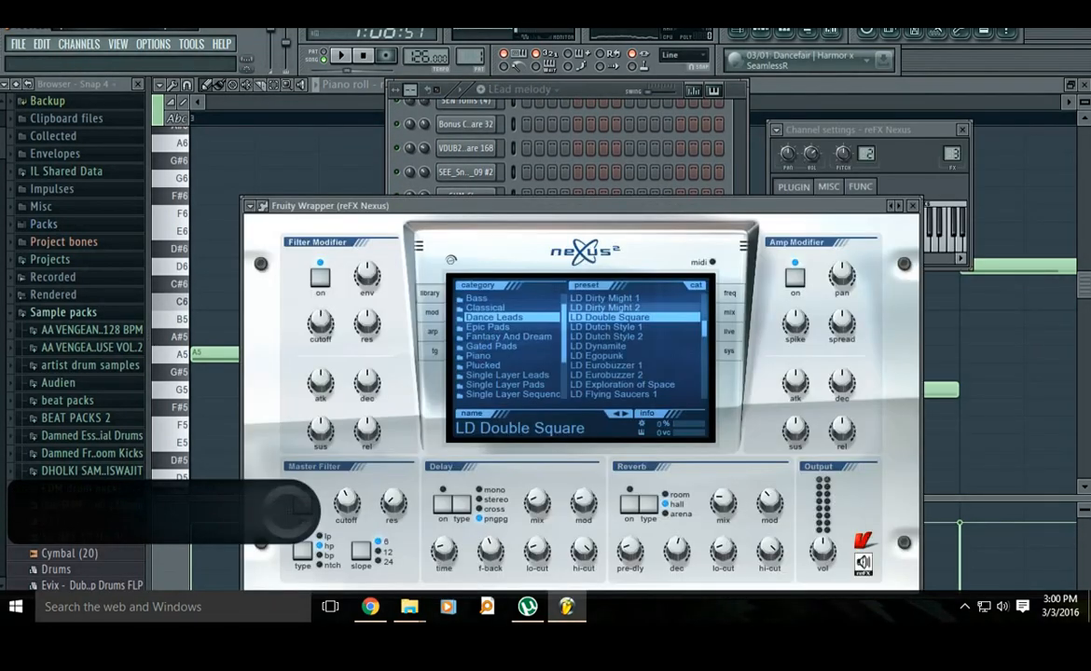
pyautogui.moveTo(559, 205); pyautogui.dragTo(548, 141)
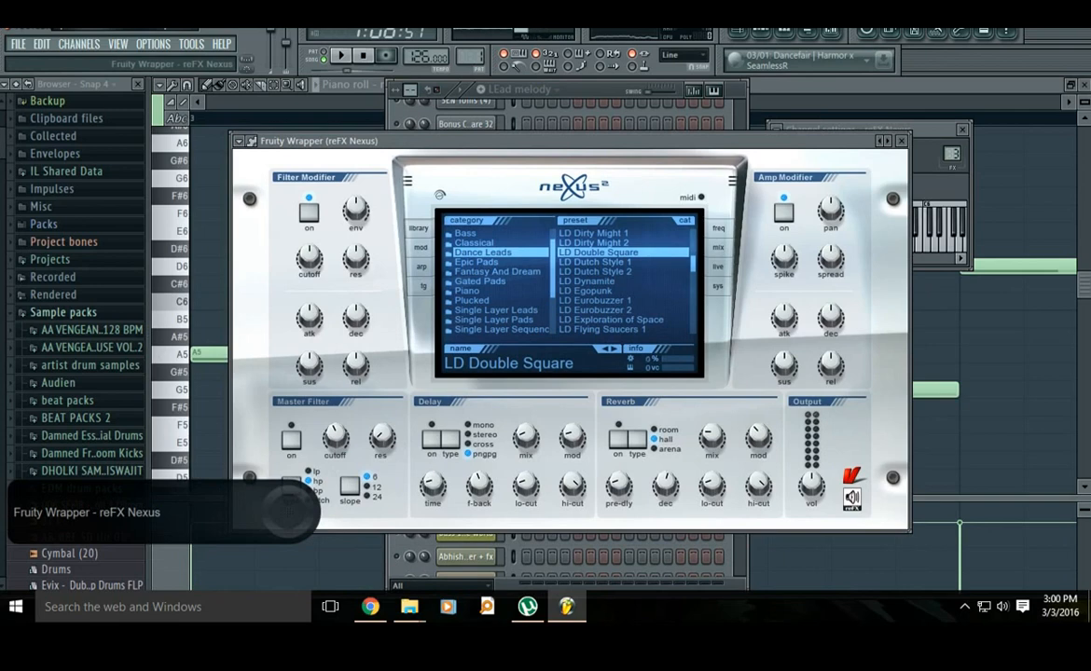
# - Audition the LD Double Square preset in Nexus by playing several notes
pyautogui.press('b')
pyautogui.press('n')
pyautogui.press('n')
pyautogui.press('v')
pyautogui.press('w')
pyautogui.press('b')
pyautogui.press('n')
pyautogui.press('m')
# - Examine the first reFX Nexus layer's settings alongside the other lead layers in the LEad melody step sequencer
pyautogui.press('F6')
pyautogui.press('b')
pyautogui.press('F5')
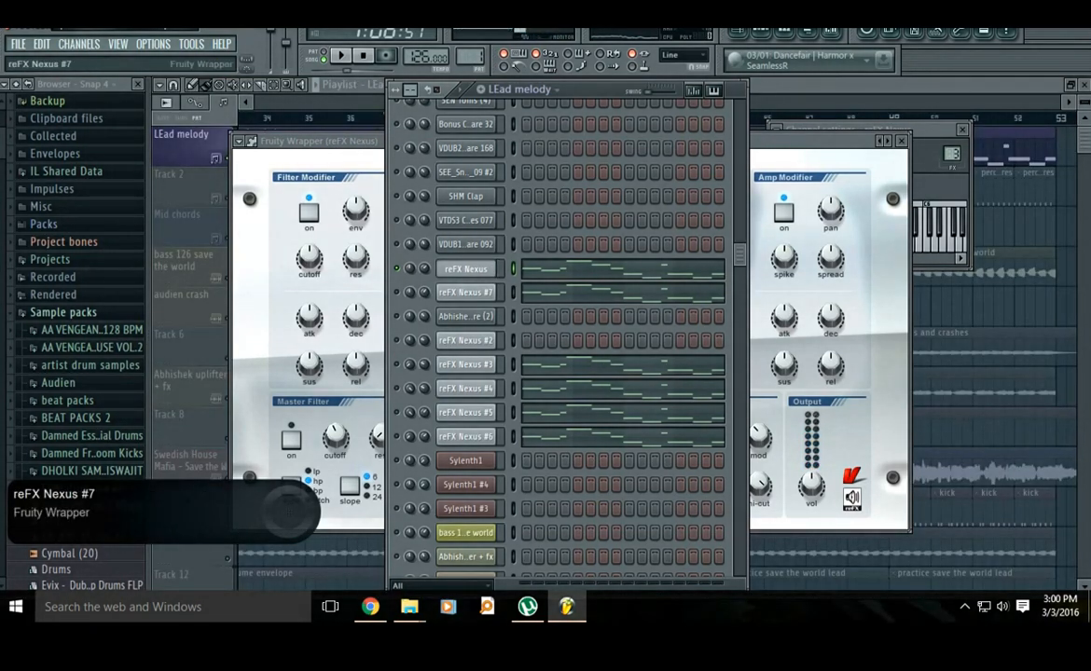
pyautogui.moveTo(319, 141); pyautogui.dragTo(316, 144)
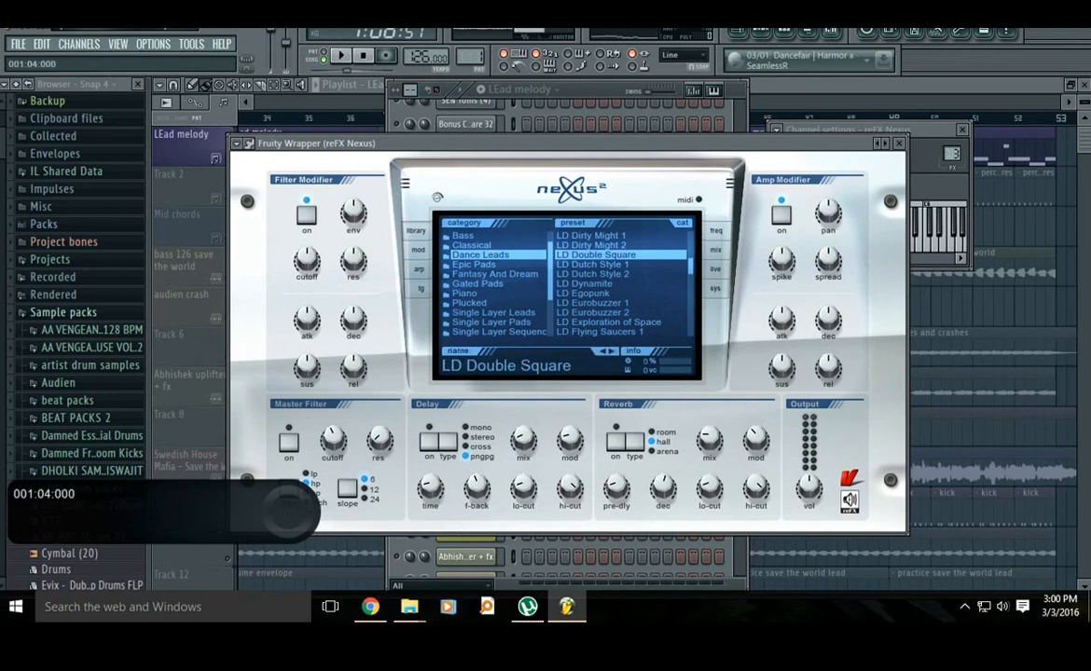
pyautogui.click(578, 557)
pyautogui.click(782, 371)
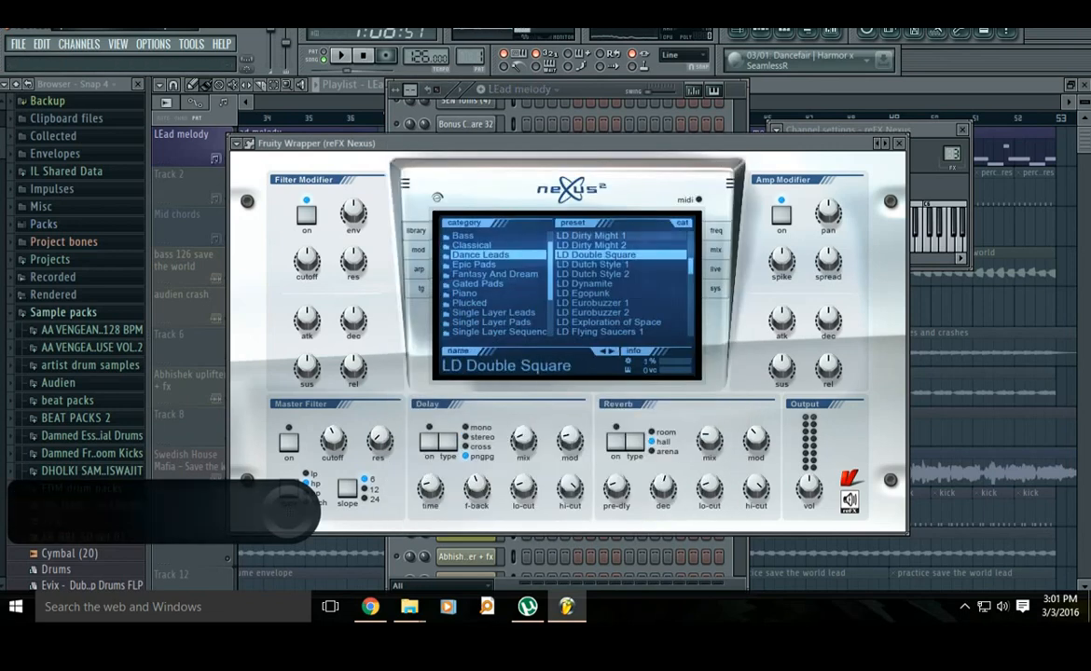
pyautogui.click(585, 91)
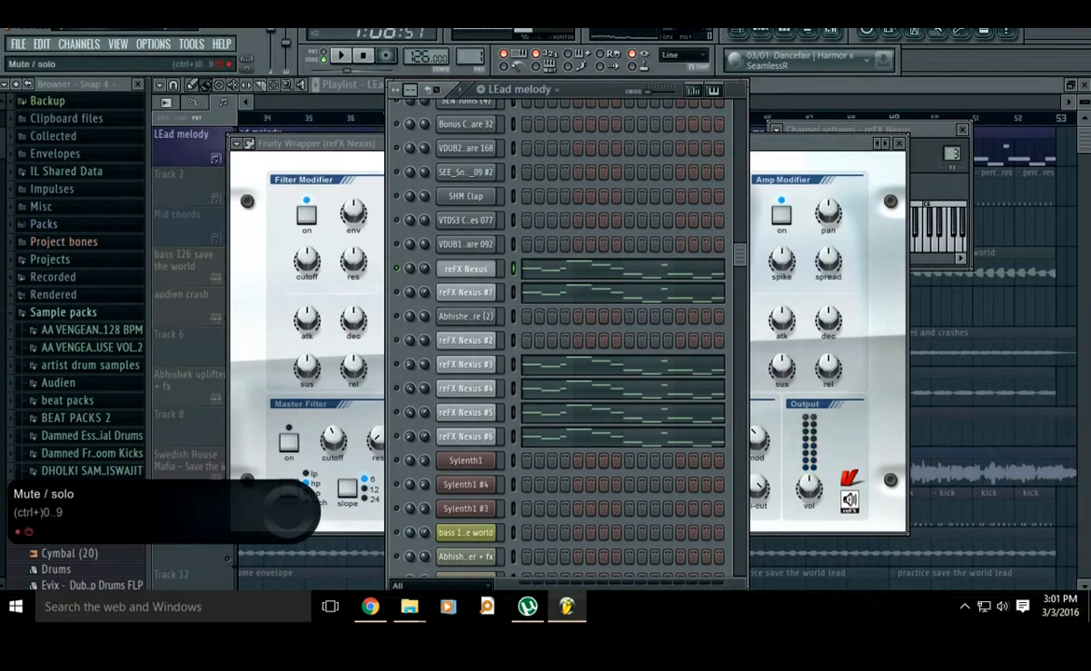
# - Open the reFX Nexus #7 plugin and audition its LD King Of Buzz 7 preset by playing several notes
pyautogui.click(466, 292)
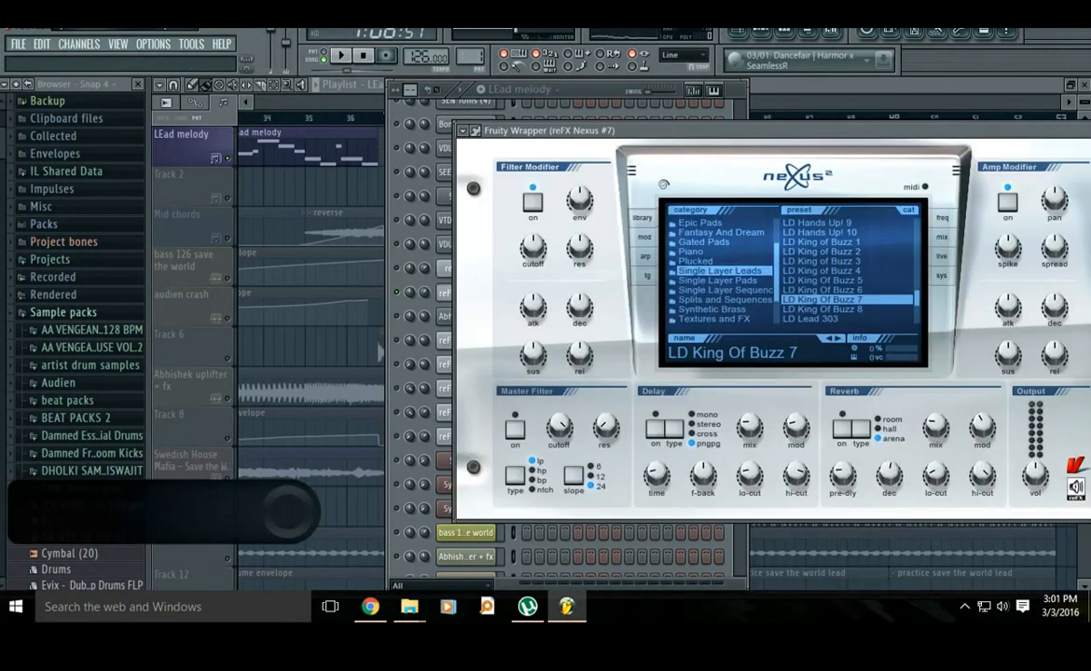
pyautogui.press('n')
pyautogui.press('m')
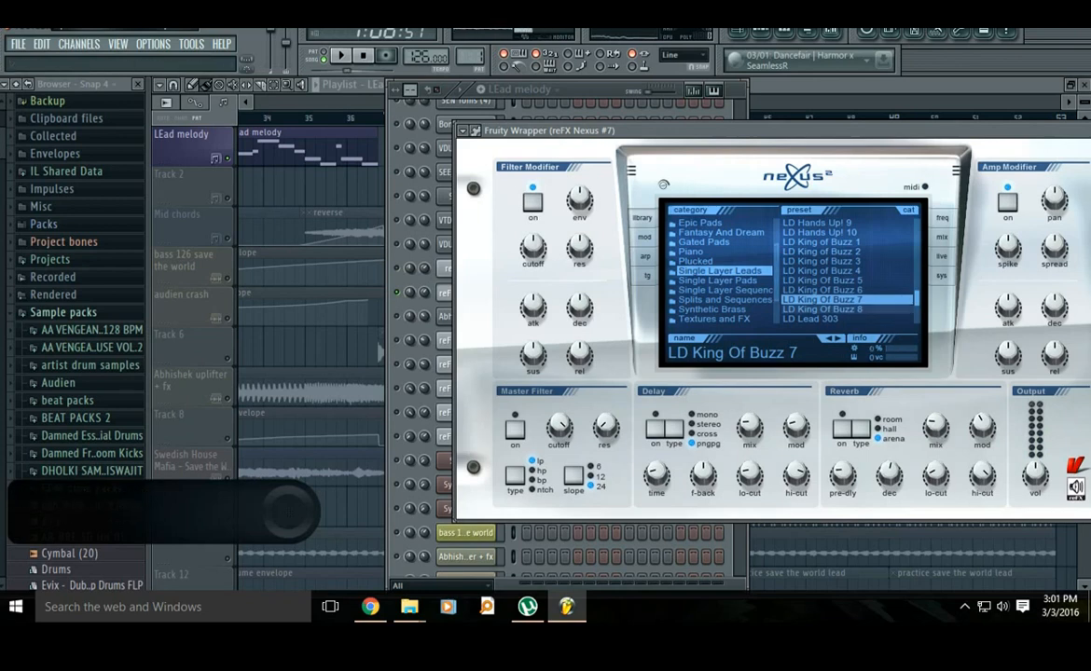
pyautogui.press('n')
pyautogui.press('v')
pyautogui.press(',')
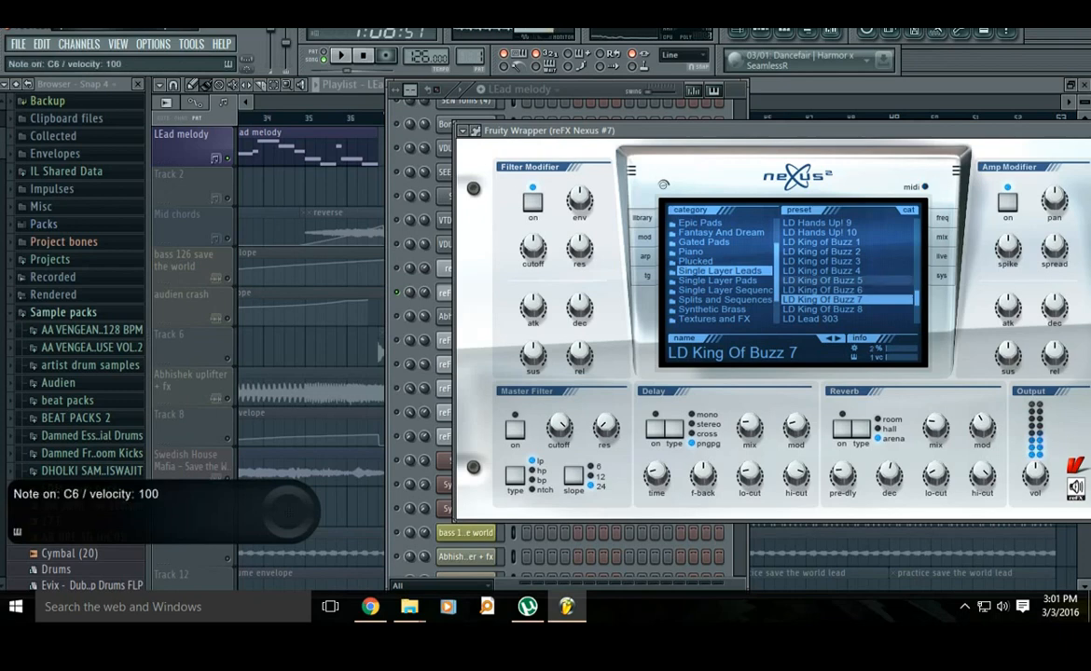
# - Return to the step sequencer and play the LEad melody pattern with the reFX Nexus and reFX Nexus #7 layers together
pyautogui.click(627, 91)
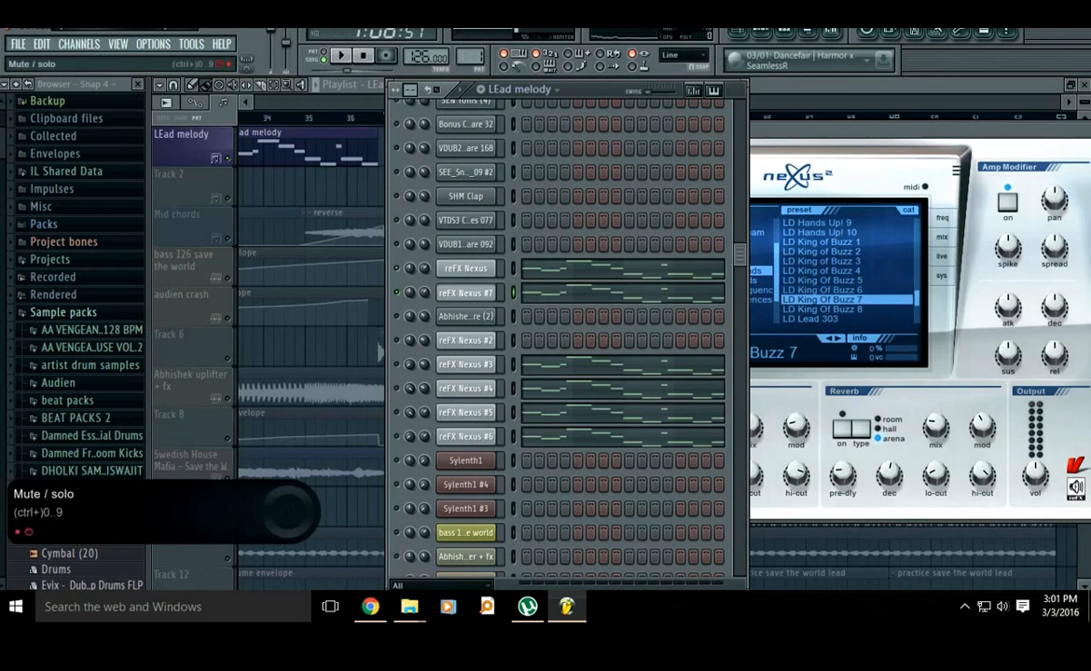
pyautogui.press('space')
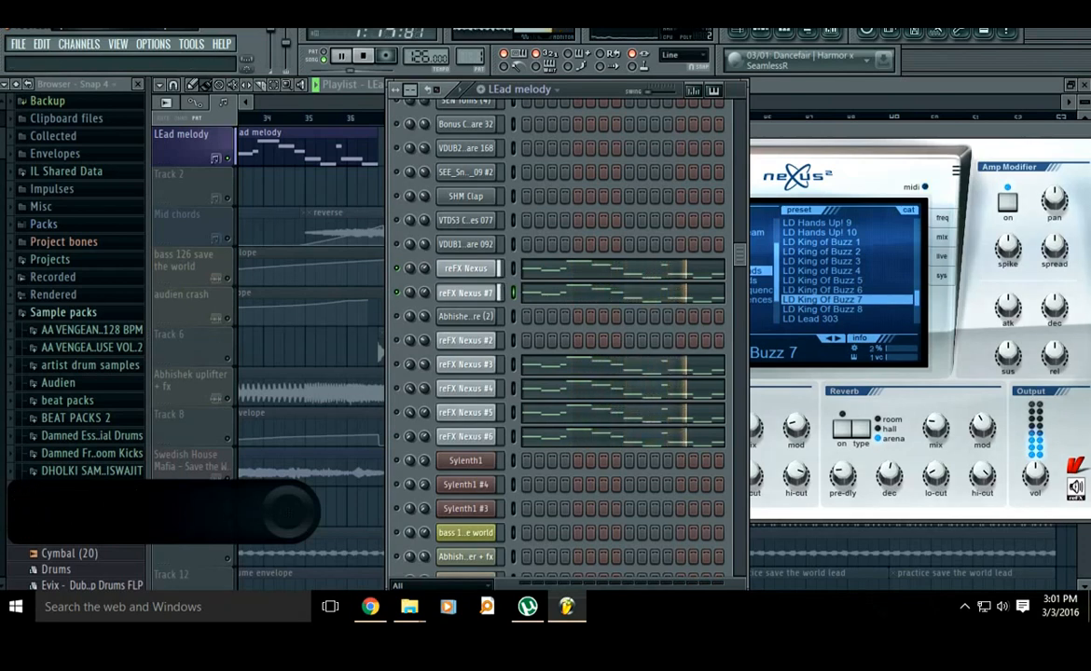
pyautogui.press('space')
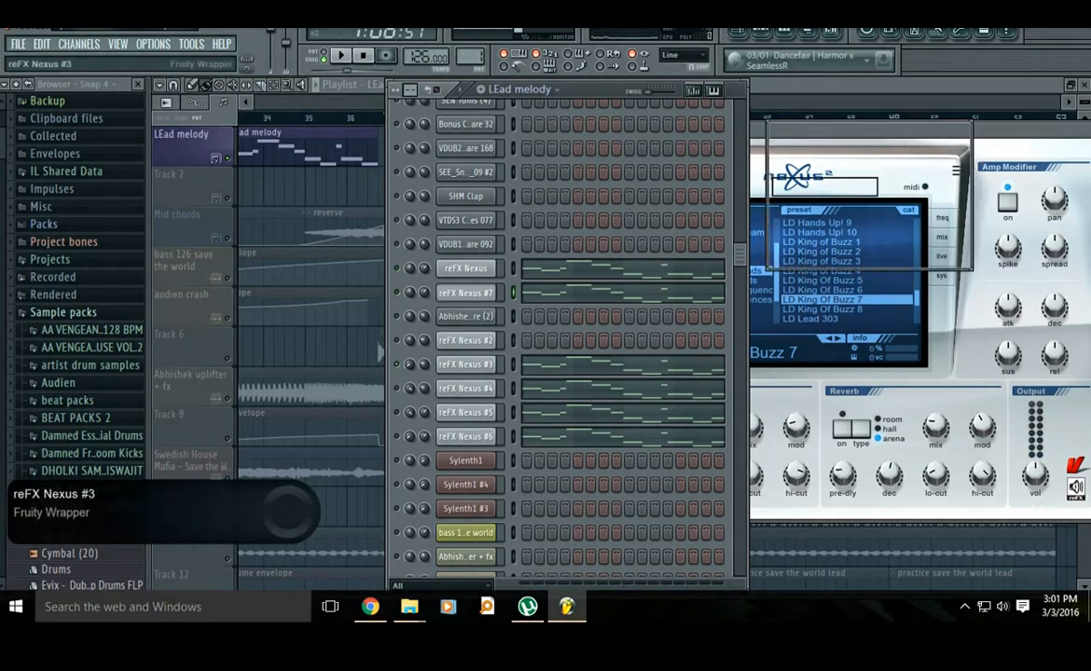
# - Open the reFX Nexus #3 plugin and audition its LD Egopunk preset with a few notes
pyautogui.click(465, 364)
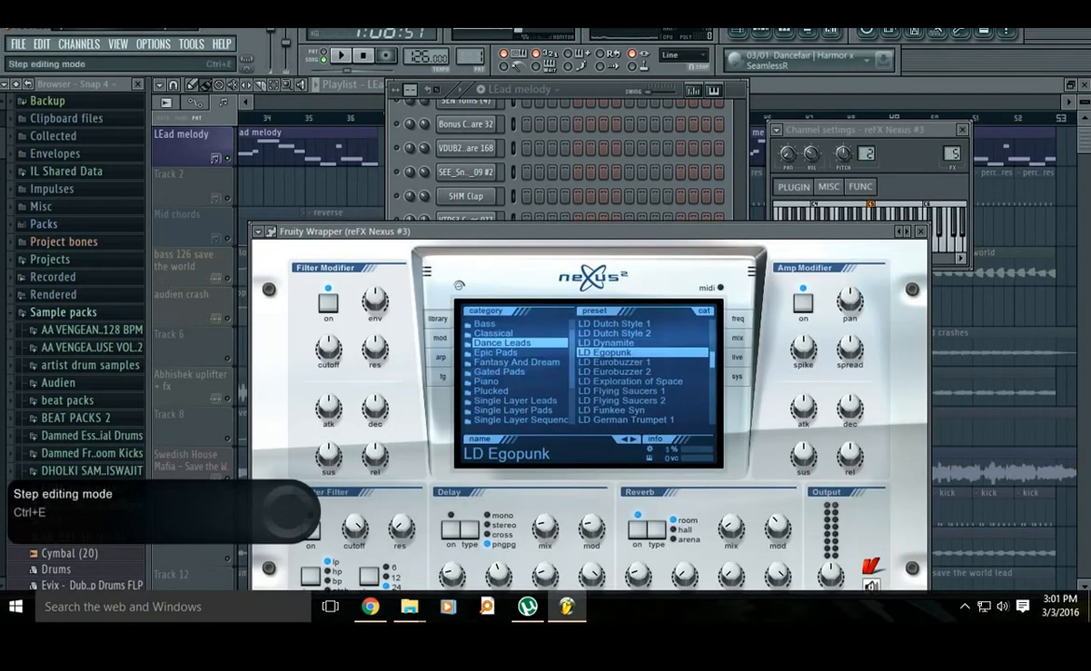
pyautogui.click(583, 91)
pyautogui.press('v')
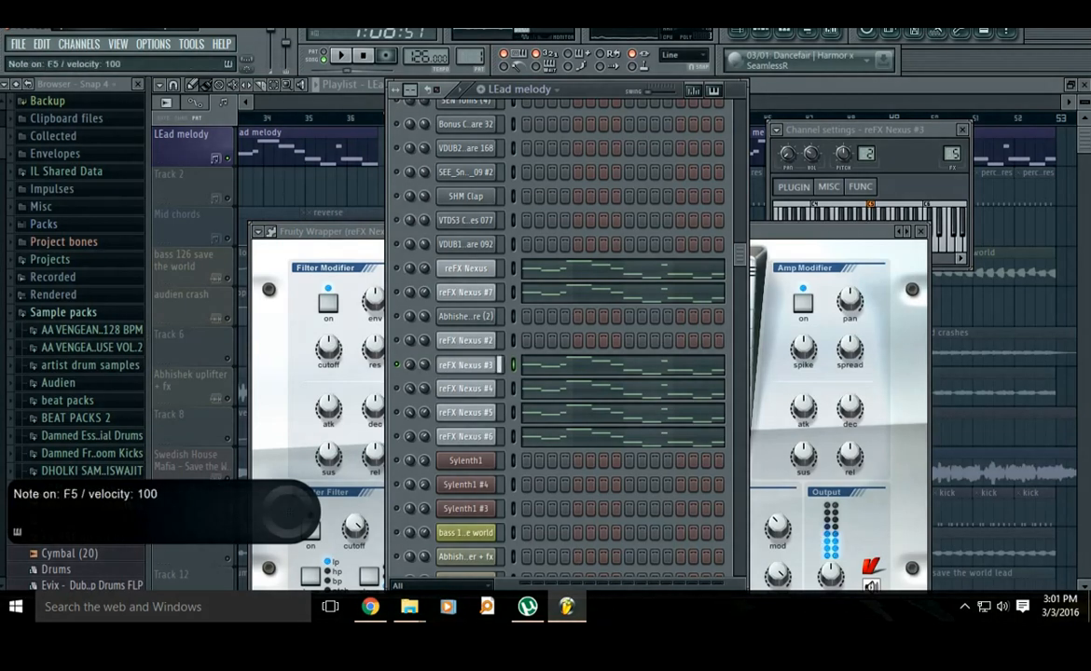
pyautogui.press('b')
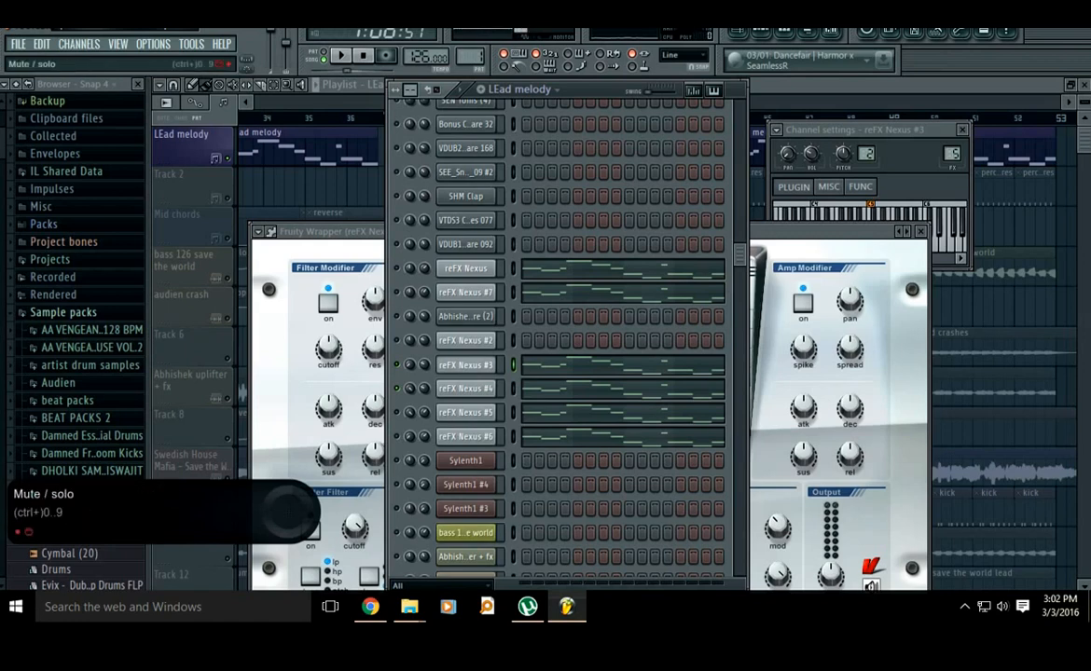
# - Play reFX Nexus #3 and #4 together and with the first two lead layers, nudging reFX Nexus #4's channel volume up
pyautogui.press('space')
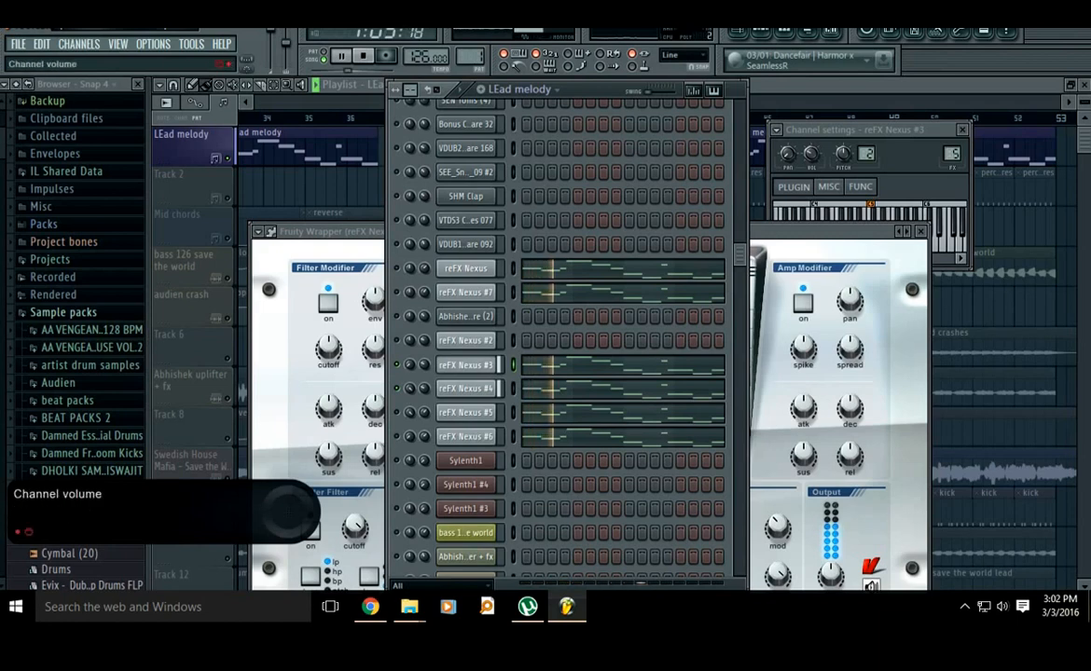
pyautogui.moveTo(424, 389); pyautogui.dragTo(425, 383)
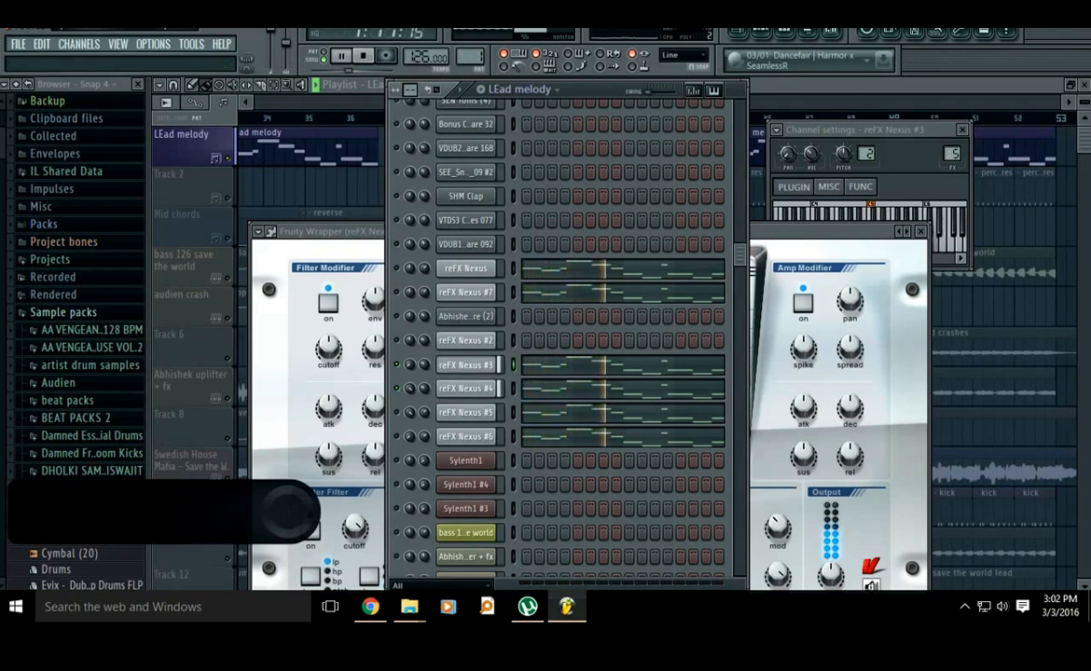
pyautogui.press('space')
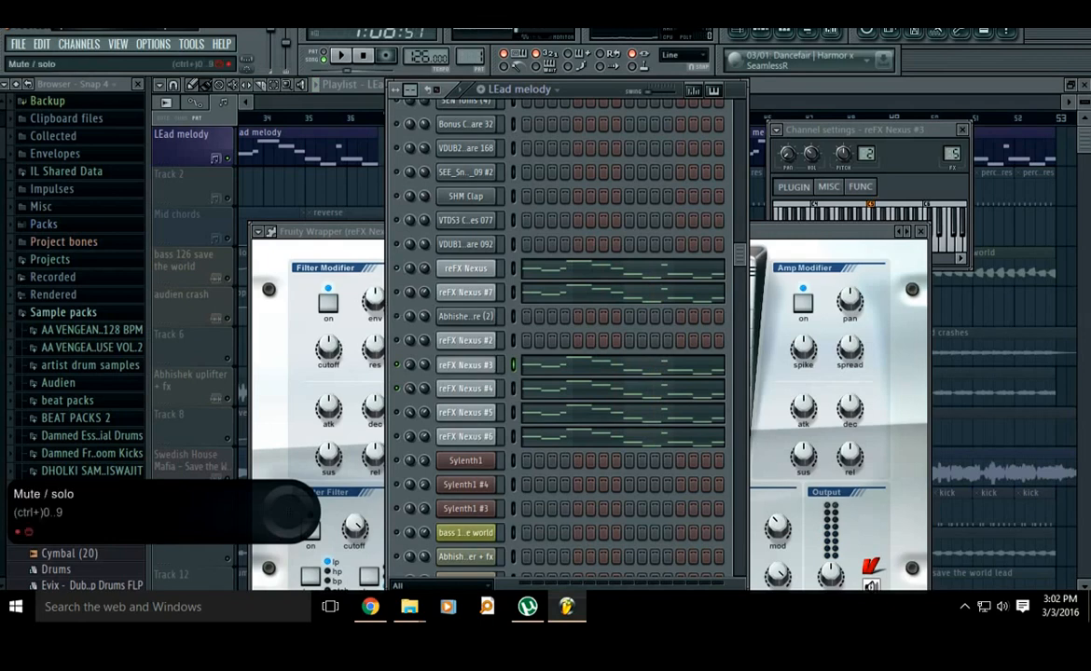
pyautogui.press('space')
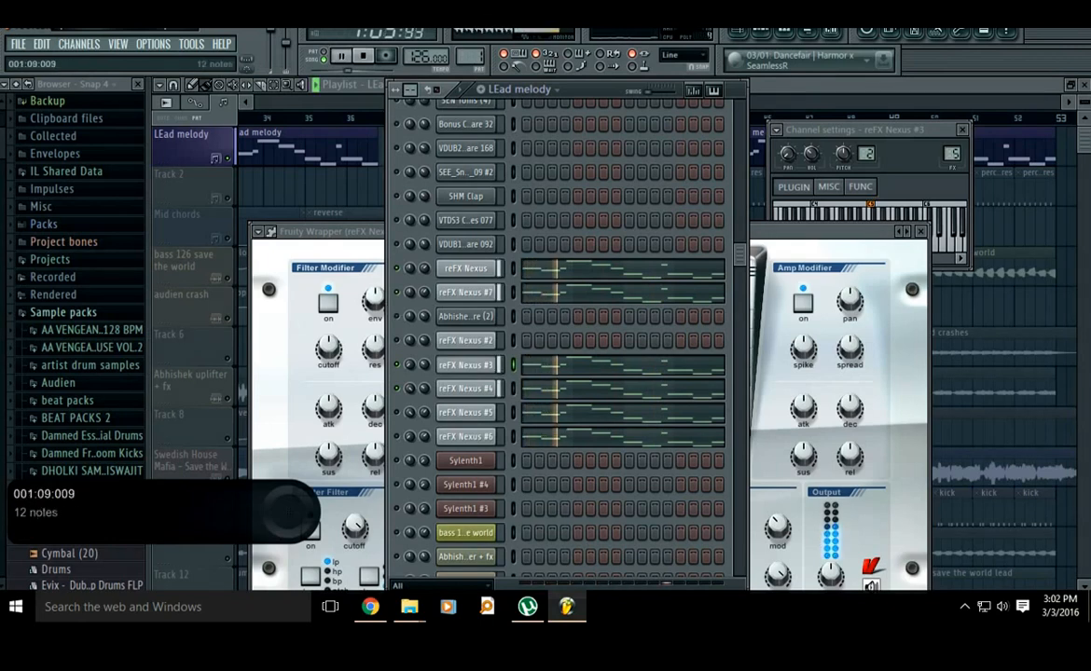
pyautogui.press('space')
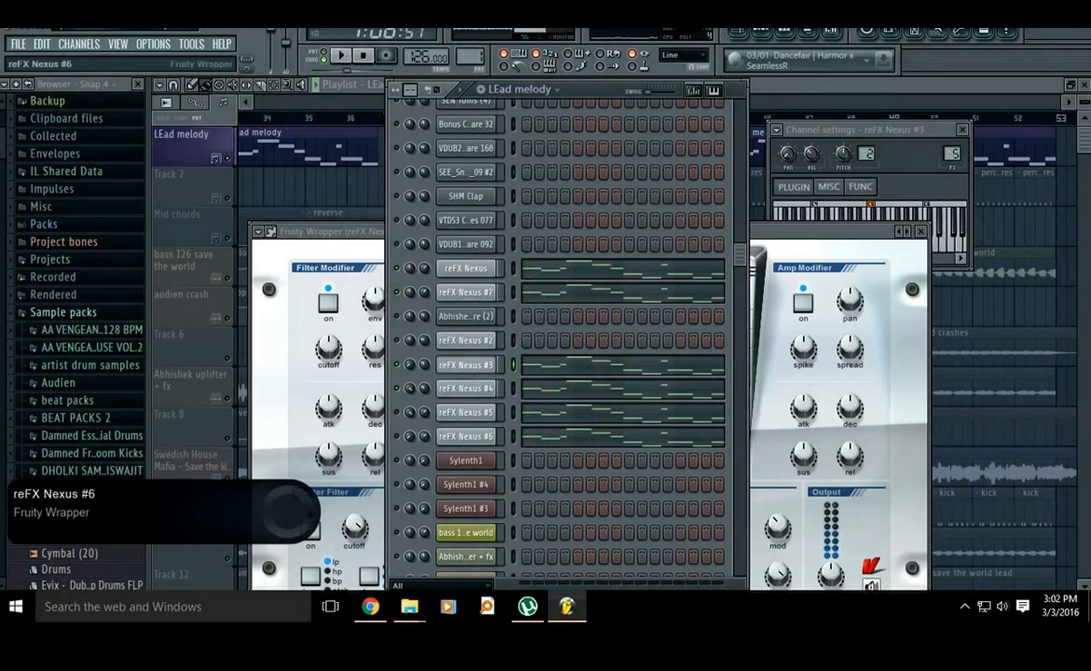
# - Open the reFX Nexus #5 plugin, audition its LD King Of Buzz 8 preset, and return to the step sequencer
pyautogui.click(465, 412)
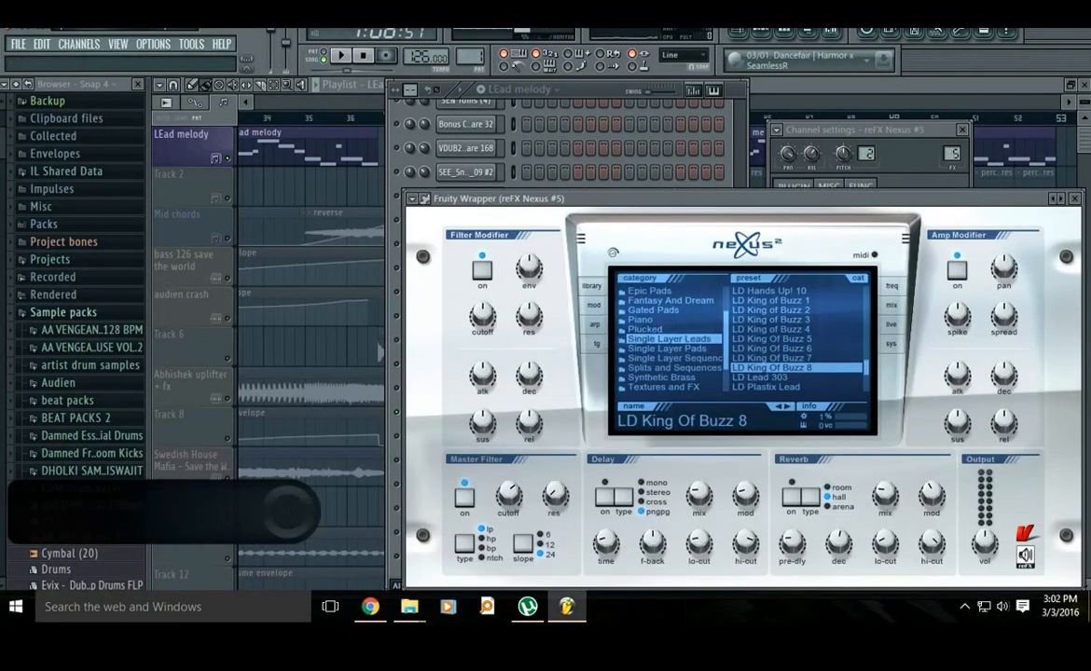
pyautogui.press('v')
pyautogui.press('z')
pyautogui.press('c')
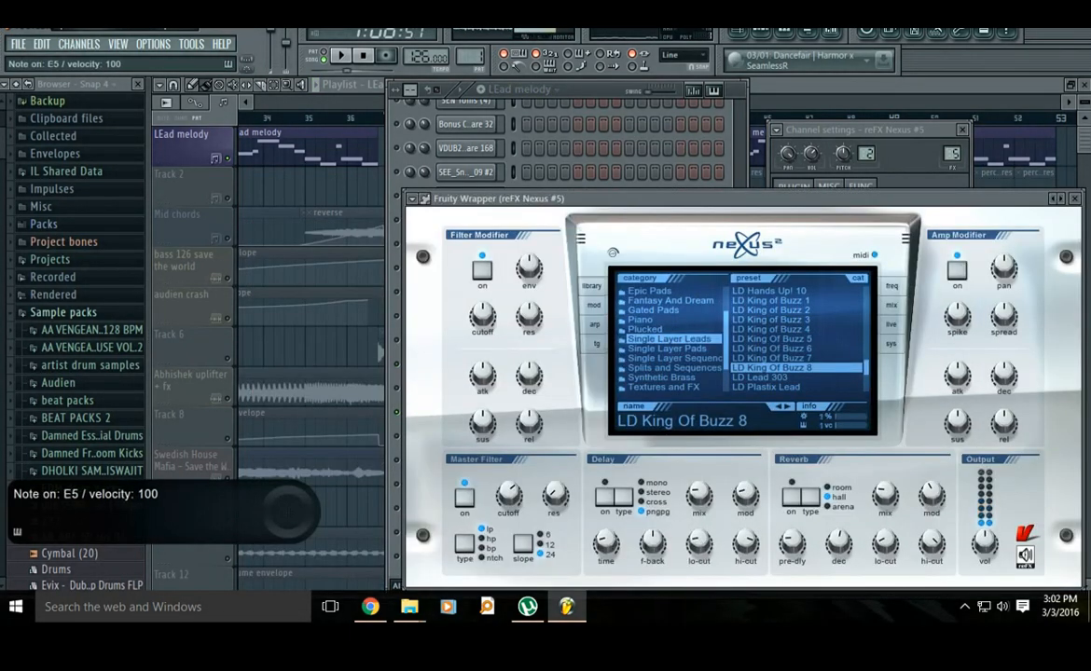
pyautogui.click(642, 160)
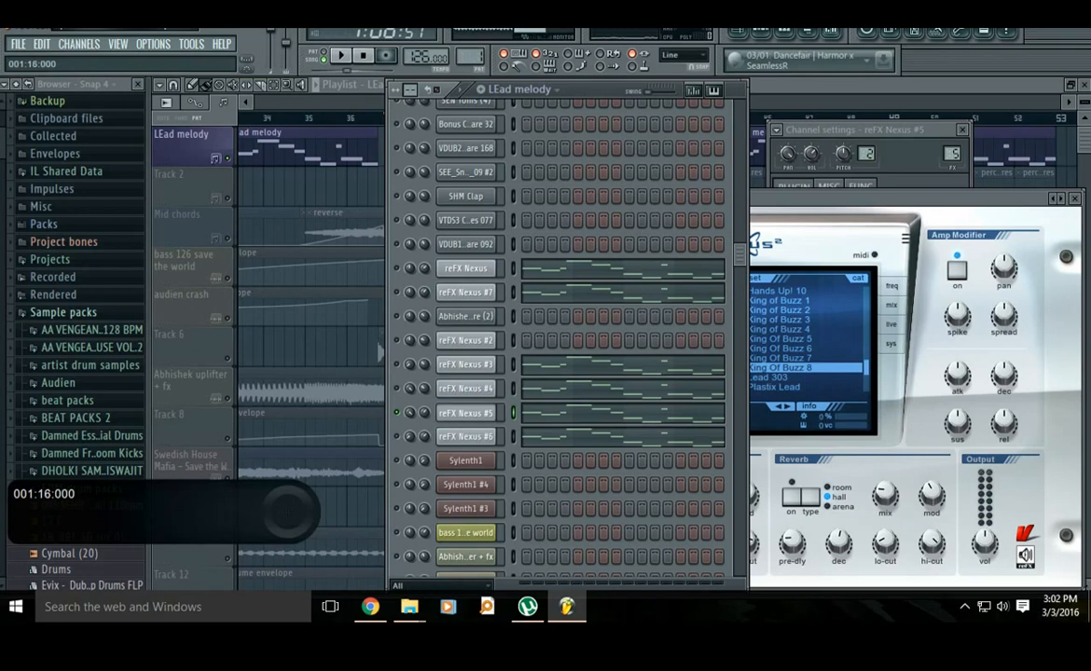
# - Recheck the reFX Nexus #5 plugin and play the LEad melody pattern with all its lead layers together
pyautogui.click(793, 199)
pyautogui.click(616, 161)
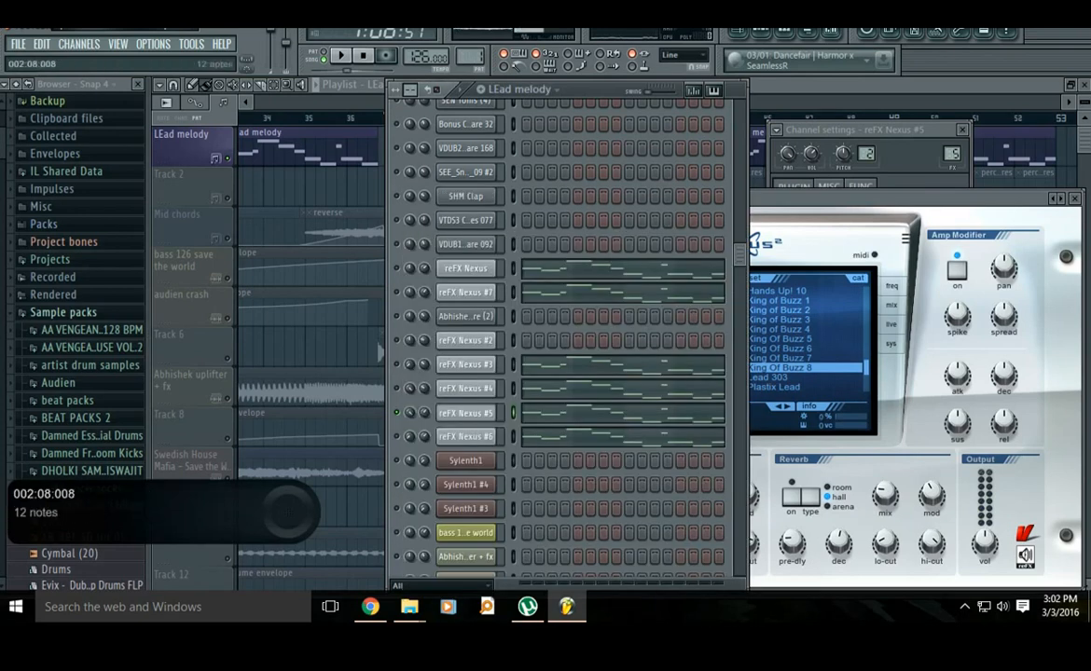
pyautogui.click(468, 414)
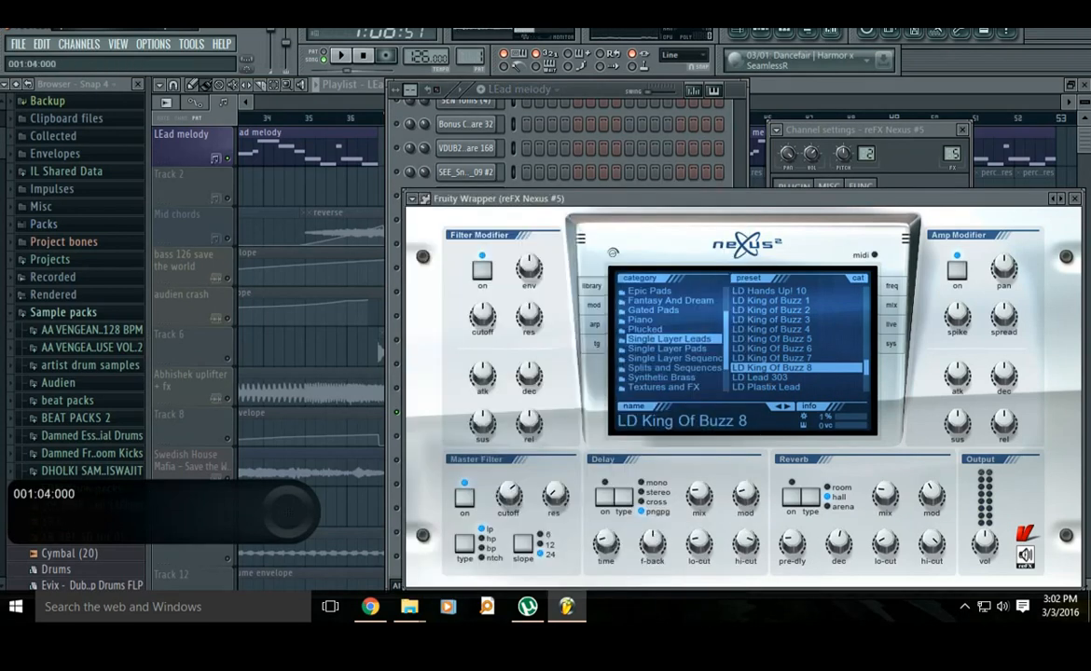
pyautogui.click(565, 160)
pyautogui.click(469, 413)
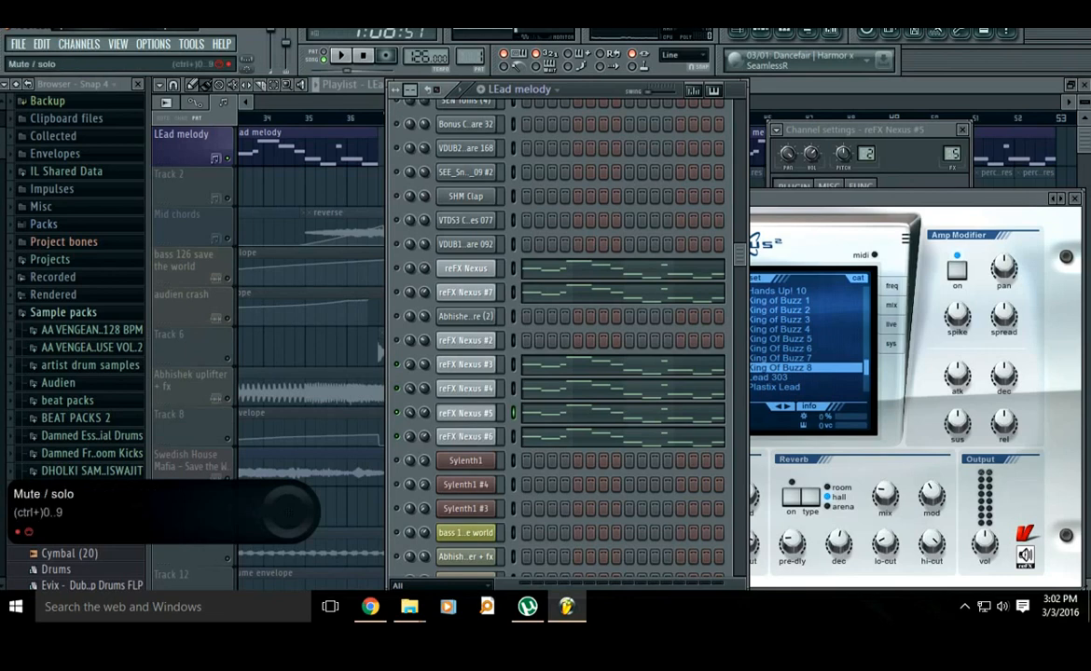
pyautogui.press('space')
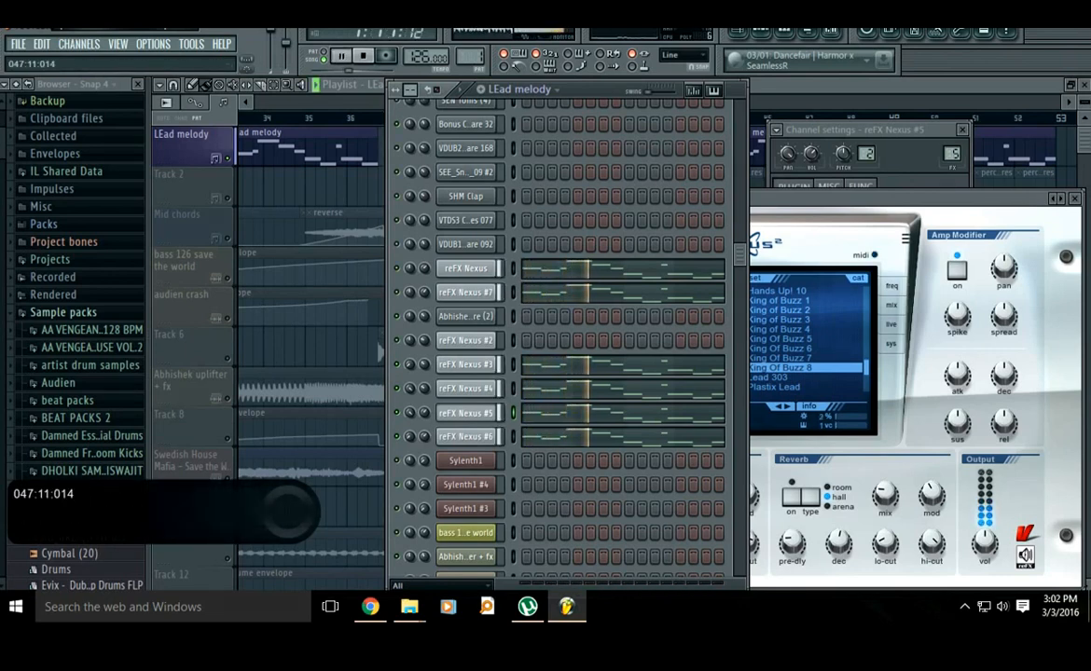
pyautogui.press('space')
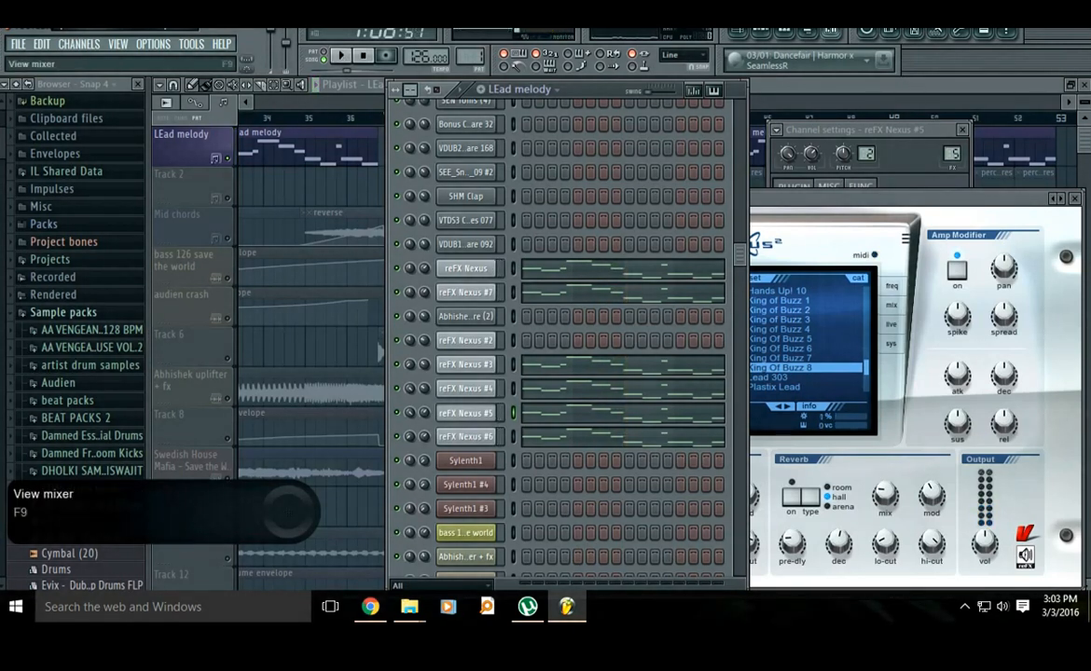
# - Open the mixer and display the Fruity Parametric EQ 2 on the reFX Nexus track
pyautogui.click(831, 33)
pyautogui.click(323, 354)
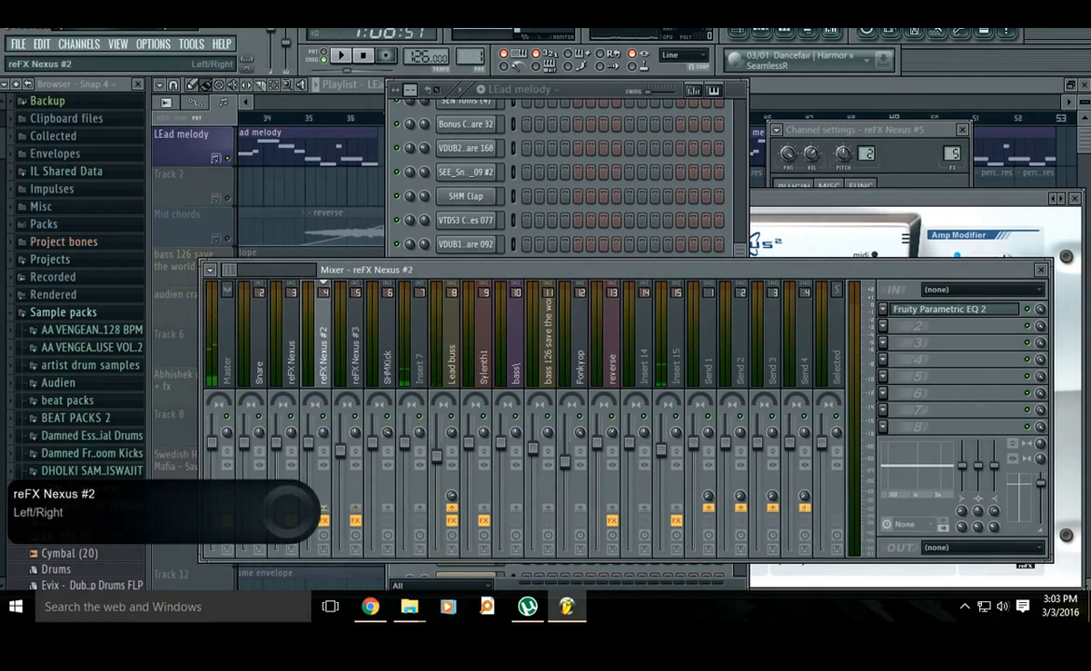
pyautogui.press('Left')
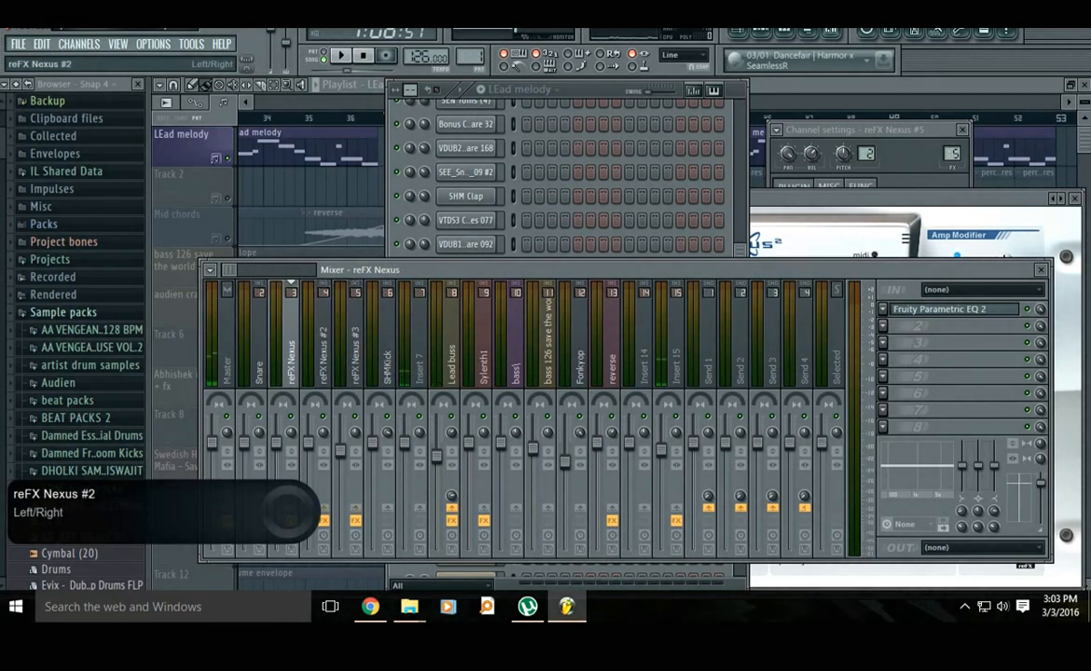
pyautogui.click(953, 309)
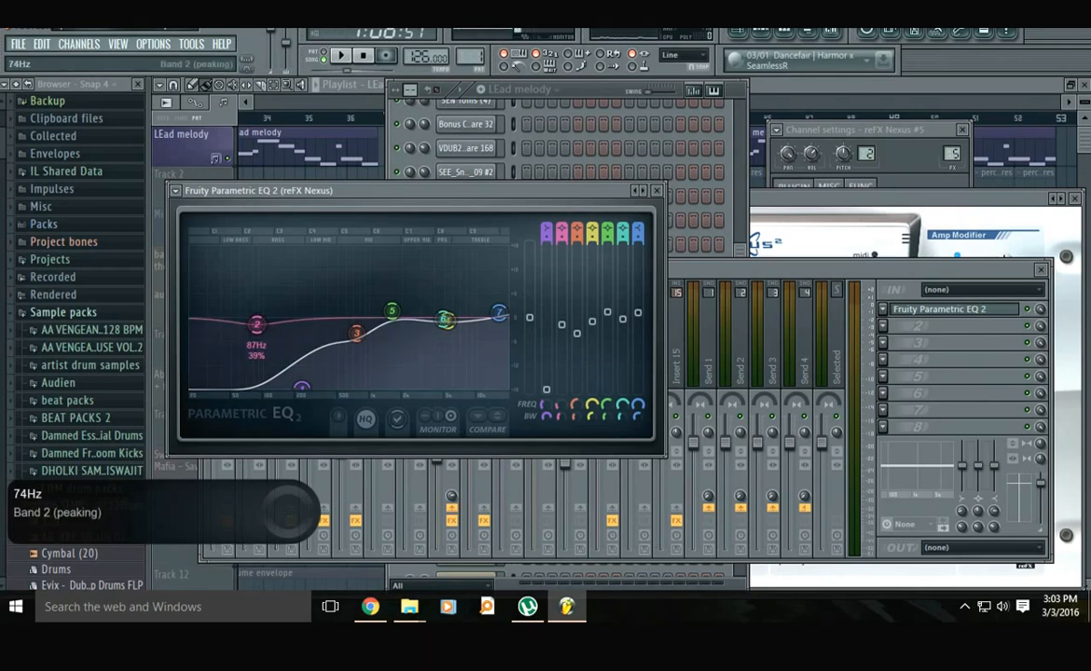
# - Adjust the reFX Nexus EQ, moving band 2 lower in frequency and level, band 3 slightly, and band 5 to a higher frequency
pyautogui.moveTo(257, 324); pyautogui.dragTo(243, 329)
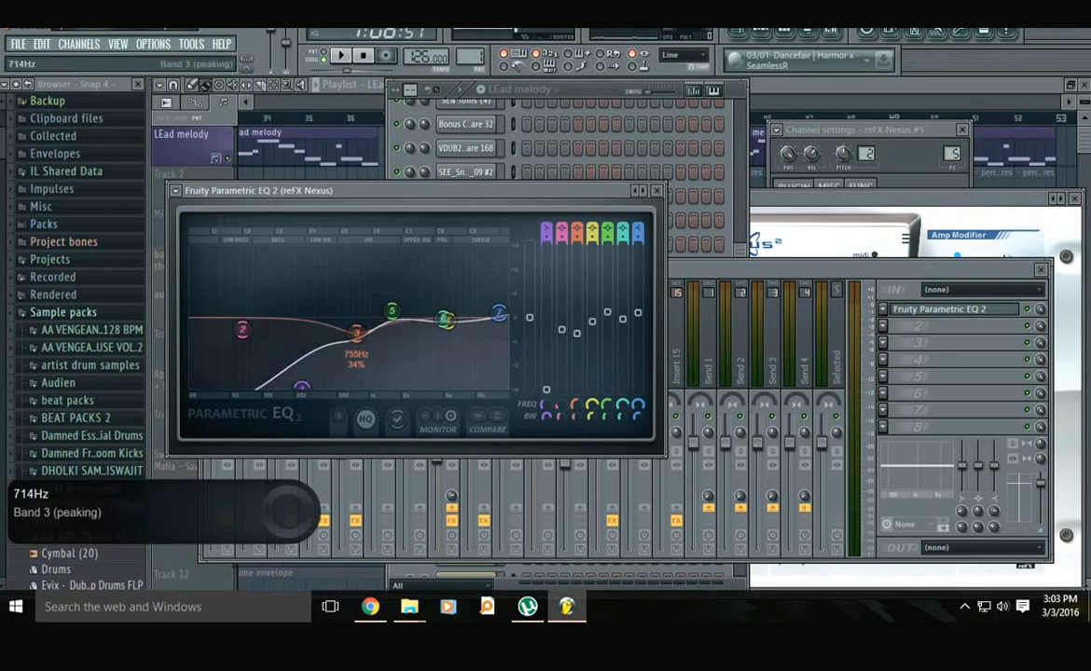
pyautogui.moveTo(356, 333); pyautogui.dragTo(358, 334)
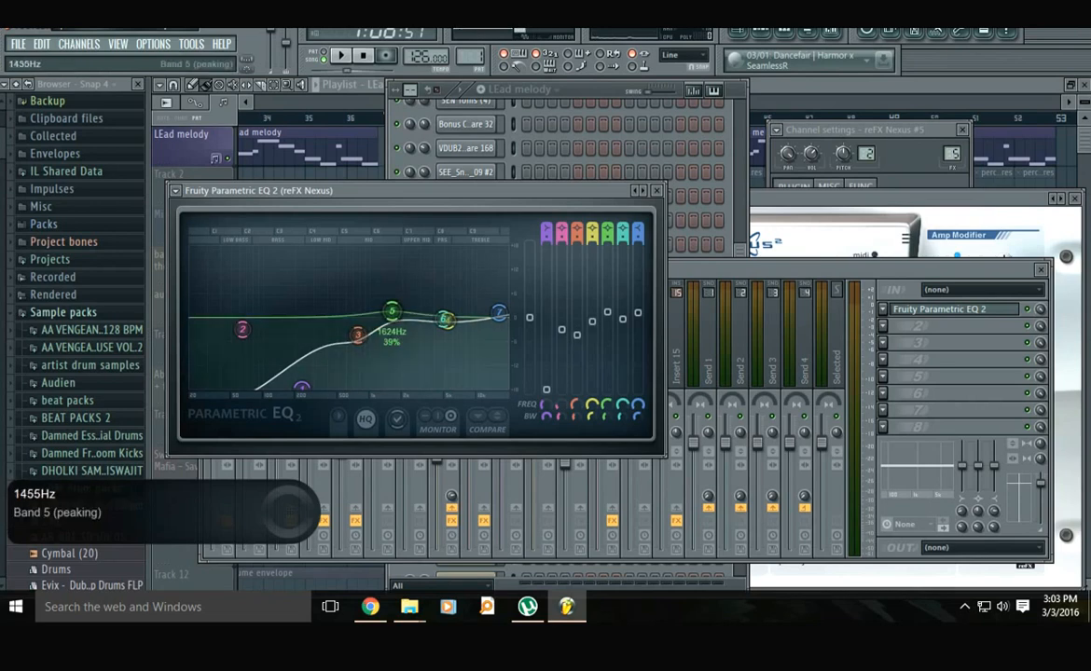
pyautogui.moveTo(393, 310); pyautogui.dragTo(392, 310)
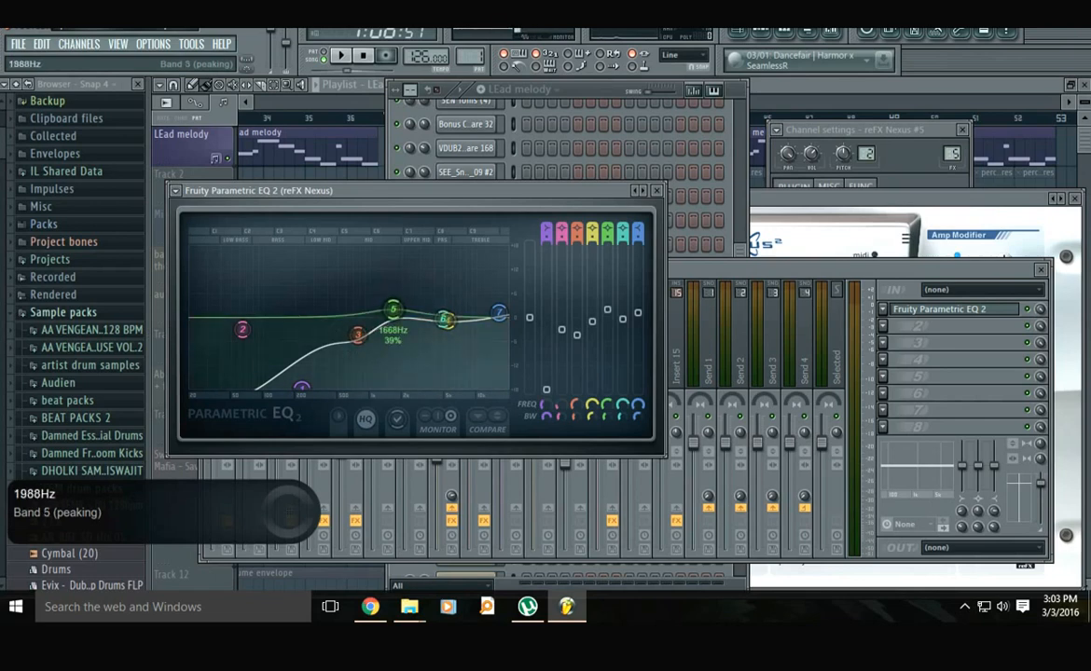
pyautogui.moveTo(393, 309); pyautogui.dragTo(405, 309)
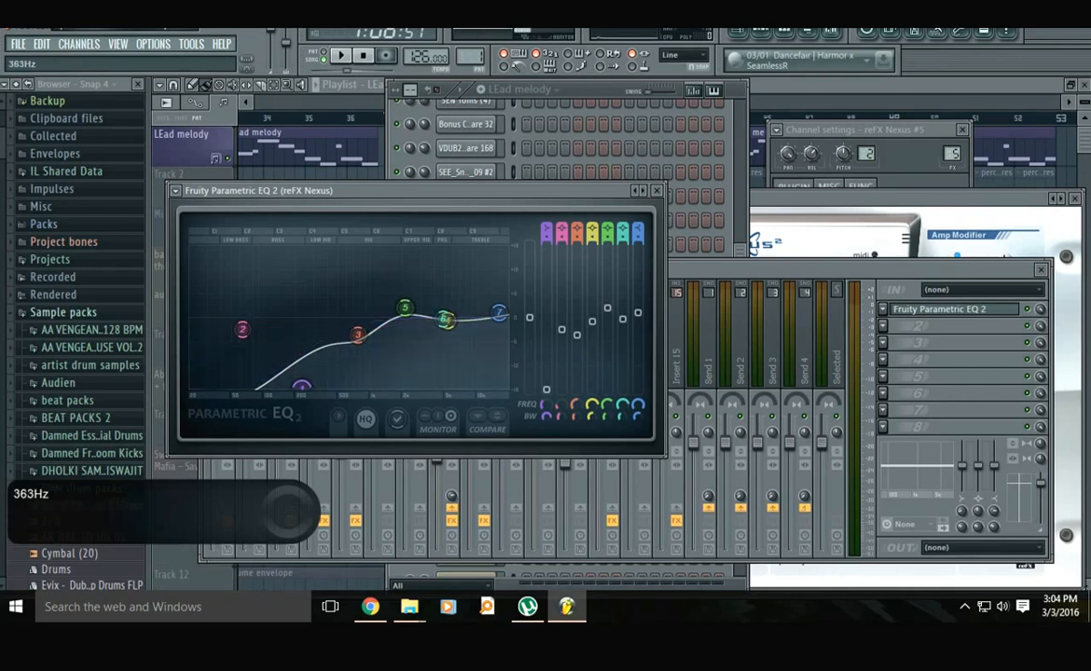
# - Play several notes of the lead sound while watching its spectrum in the reFX Nexus track's Fruity Parametric EQ 2
pyautogui.press('F9')
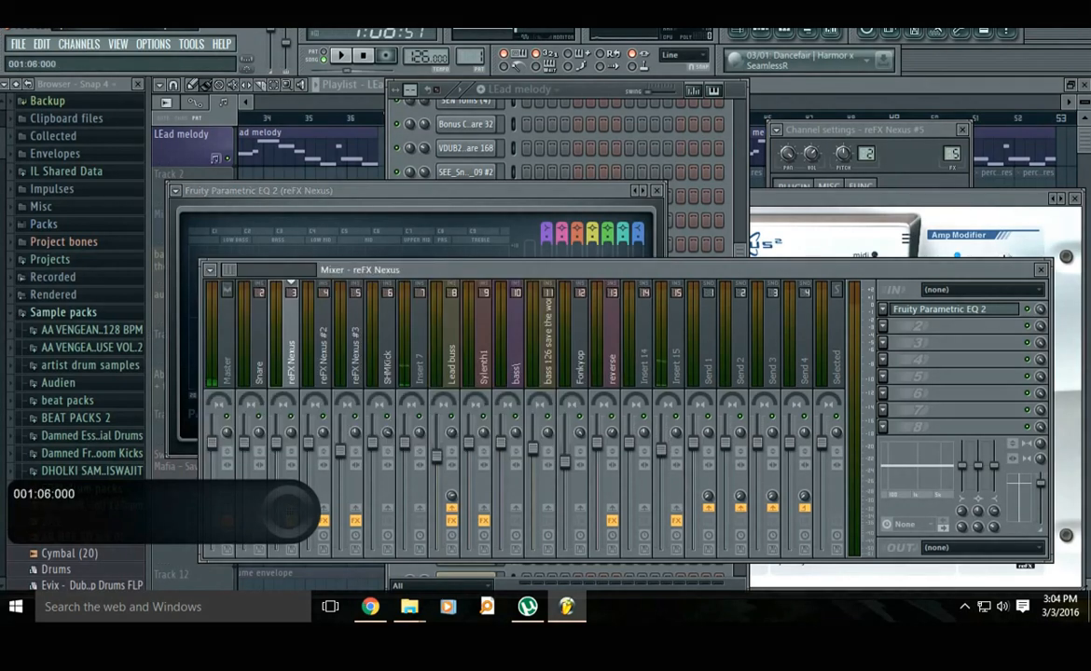
pyautogui.press('F6')
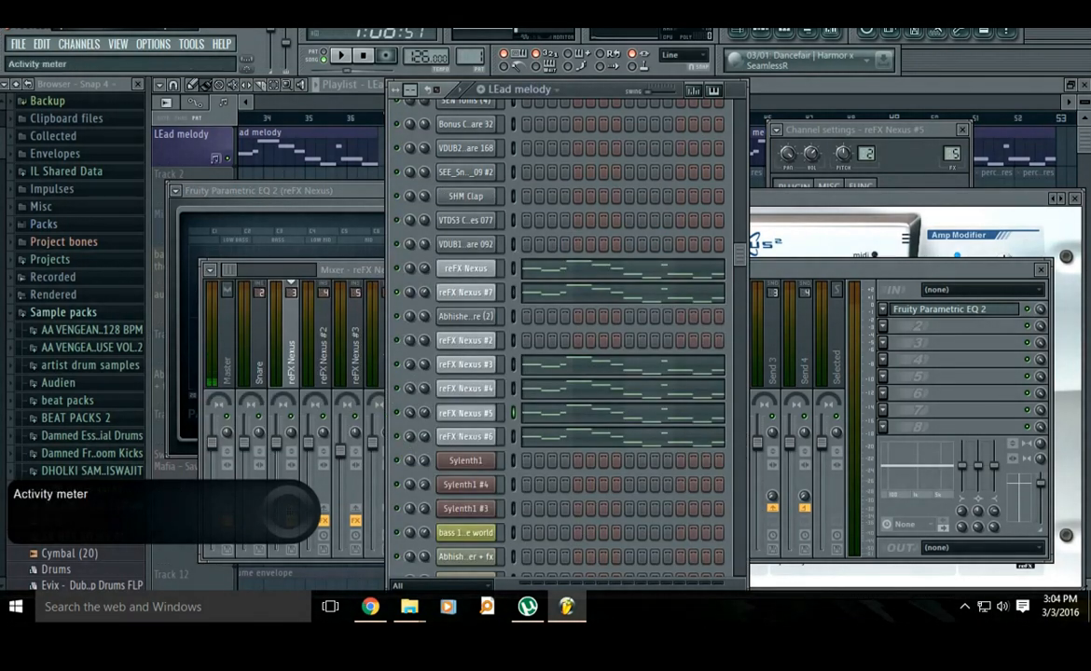
pyautogui.click(289, 191)
pyautogui.press('r')
pyautogui.press('w')
pyautogui.press('e')
pyautogui.press('t')
pyautogui.click(597, 91)
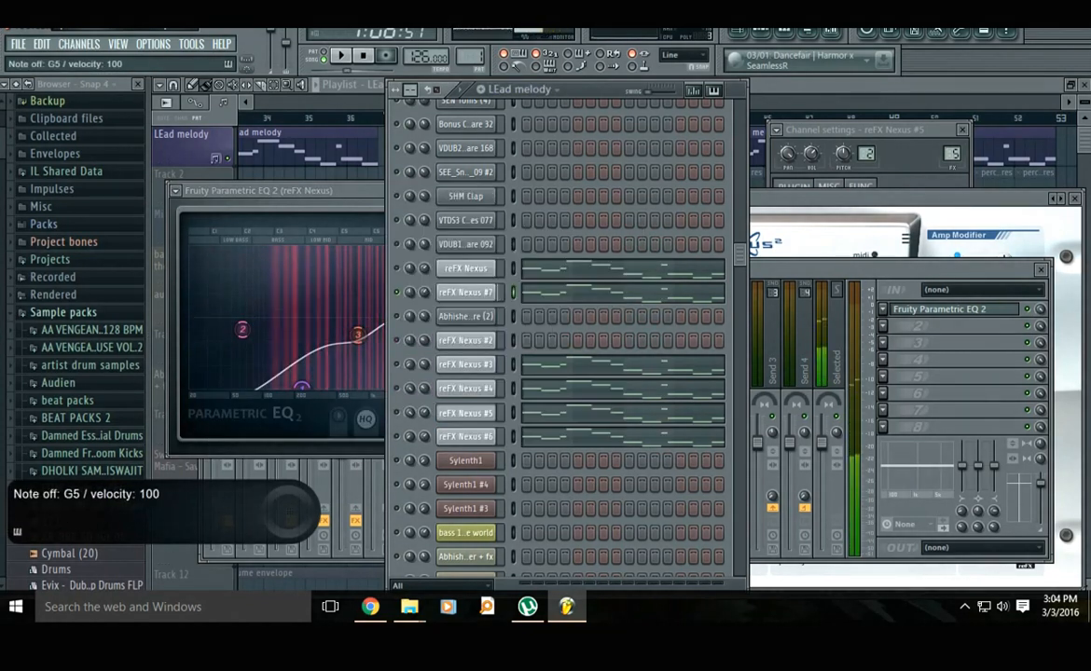
# - Select the reFX Nexus #3 channel and open the Fruity Parametric EQ 2 on its mixer track
pyautogui.click(513, 364)
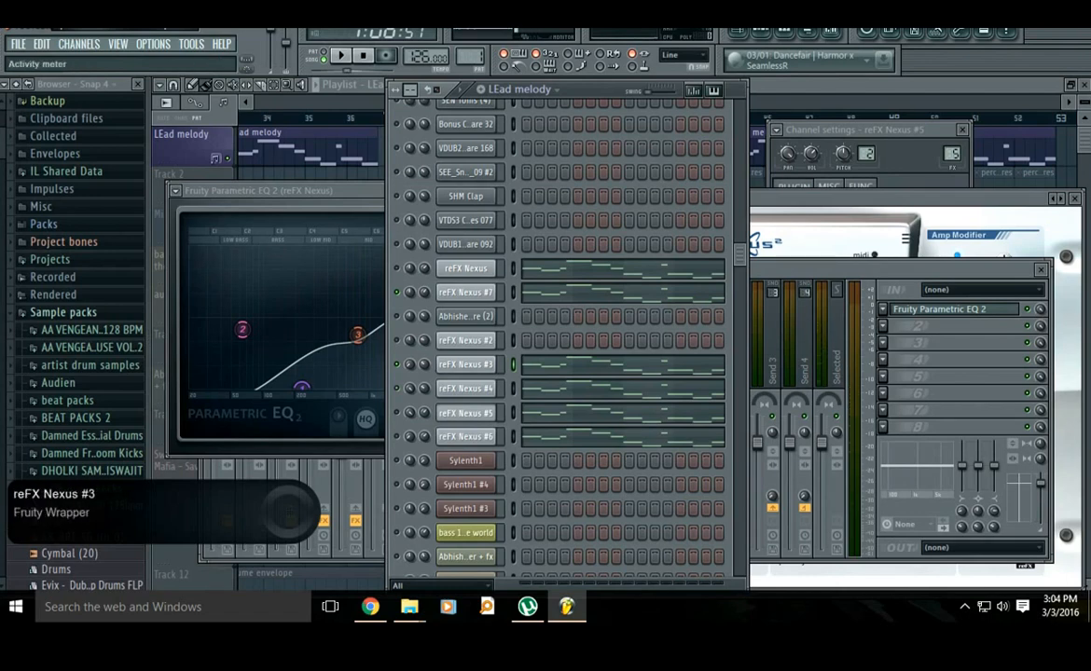
pyautogui.click(759, 31)
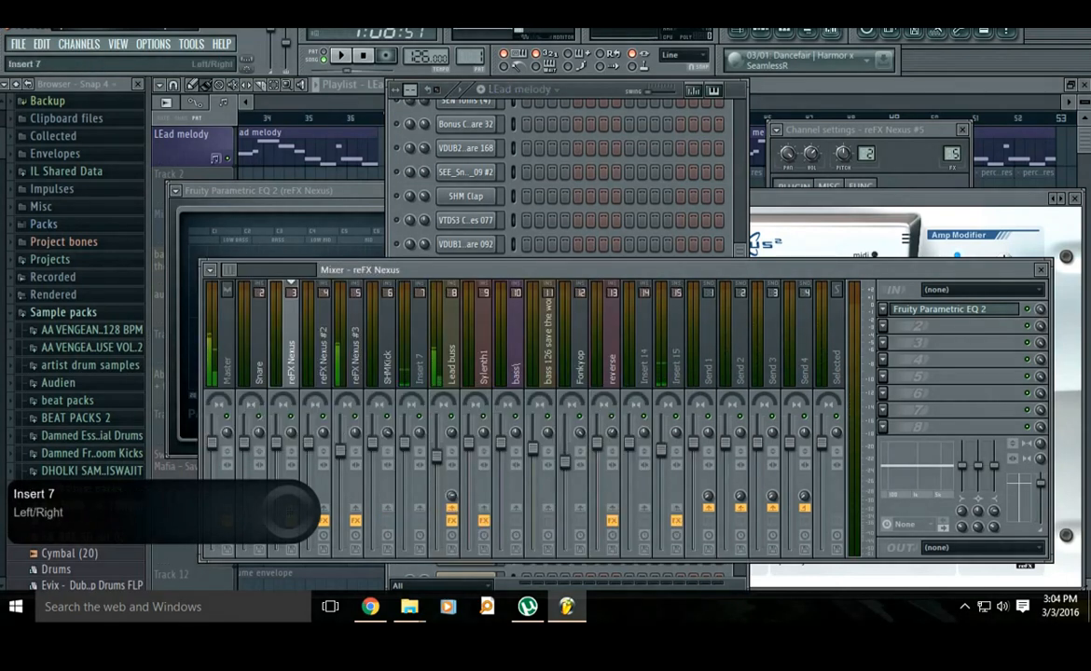
pyautogui.click(355, 356)
pyautogui.click(940, 310)
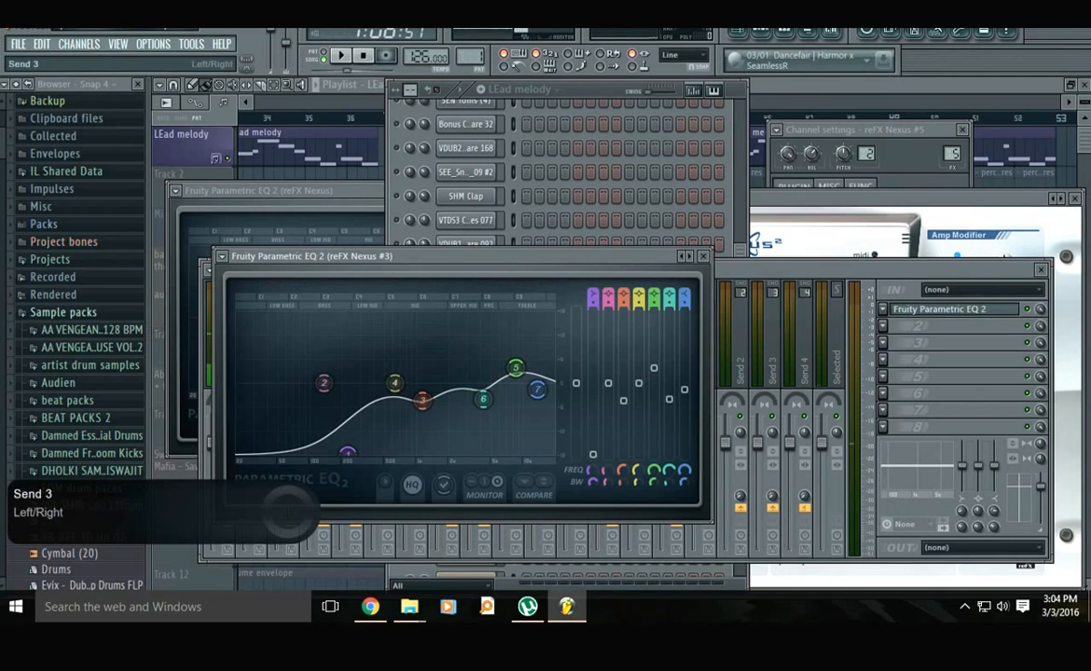
# - Reposition the reFX Nexus #3 EQ window and shift its band 4 slightly lower in frequency and level
pyautogui.moveTo(481, 256); pyautogui.dragTo(489, 234)
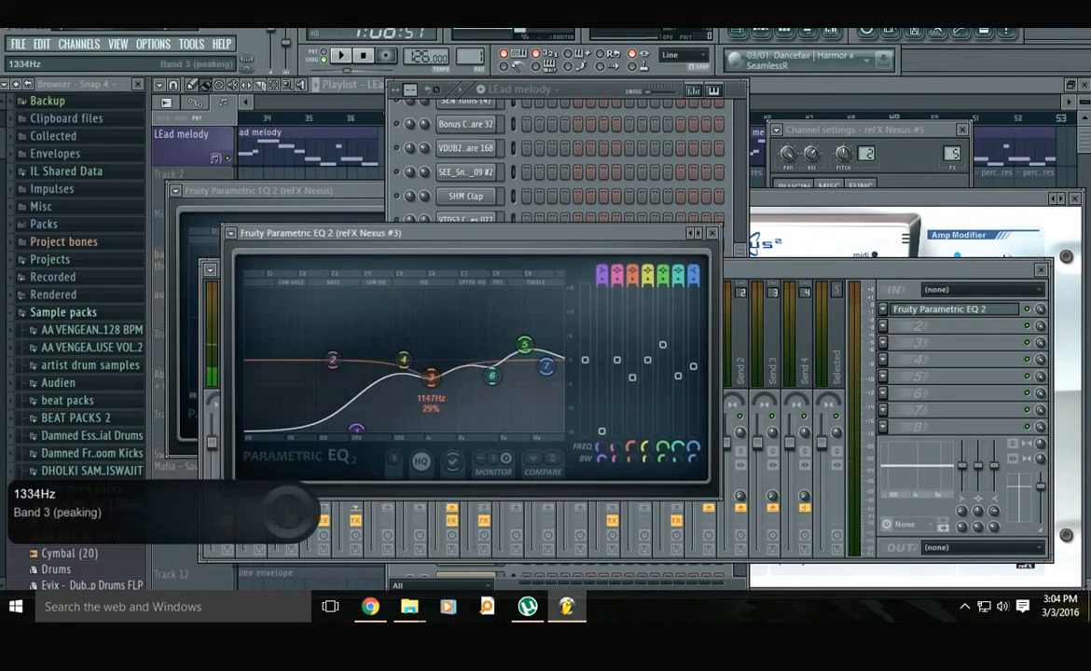
pyautogui.scroll(-1, 493, 376)
pyautogui.scroll(-1, 432, 378)
pyautogui.moveTo(403, 360); pyautogui.dragTo(400, 362)
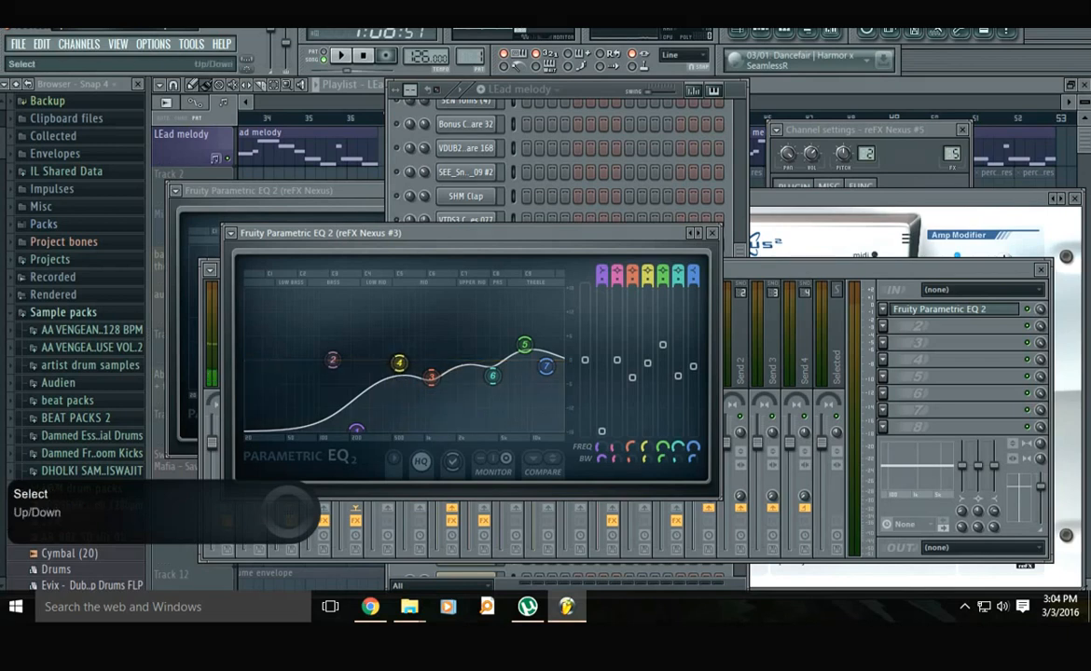
pyautogui.moveTo(399, 362); pyautogui.dragTo(393, 366)
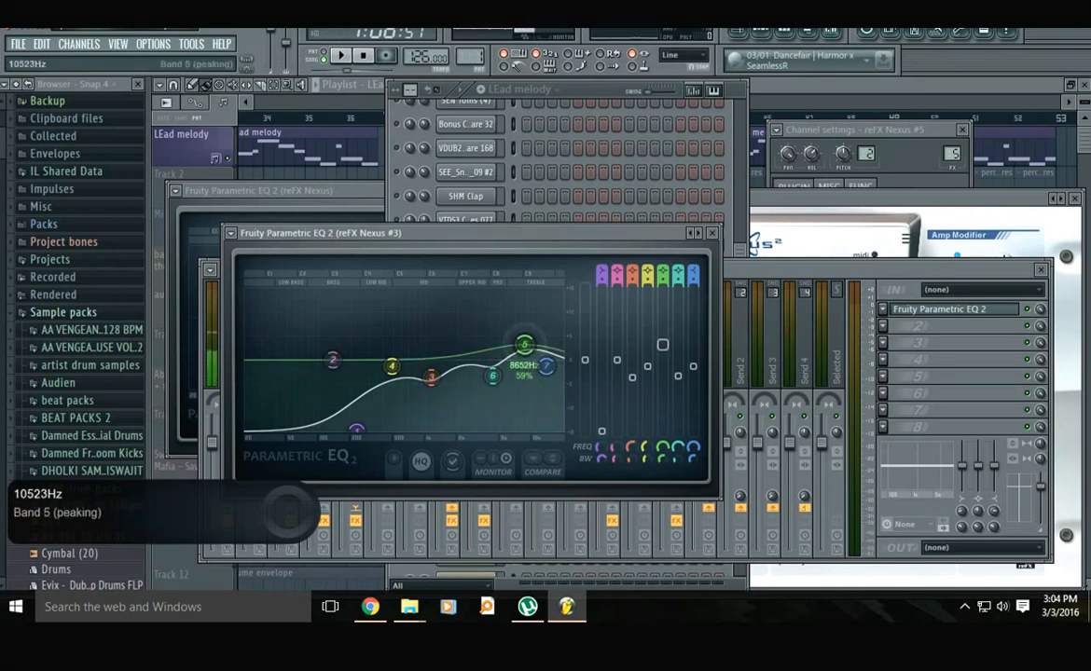
# - Open the reFX Nexus #3 instrument to check which preset it uses
pyautogui.click(793, 270)
pyautogui.press('F6')
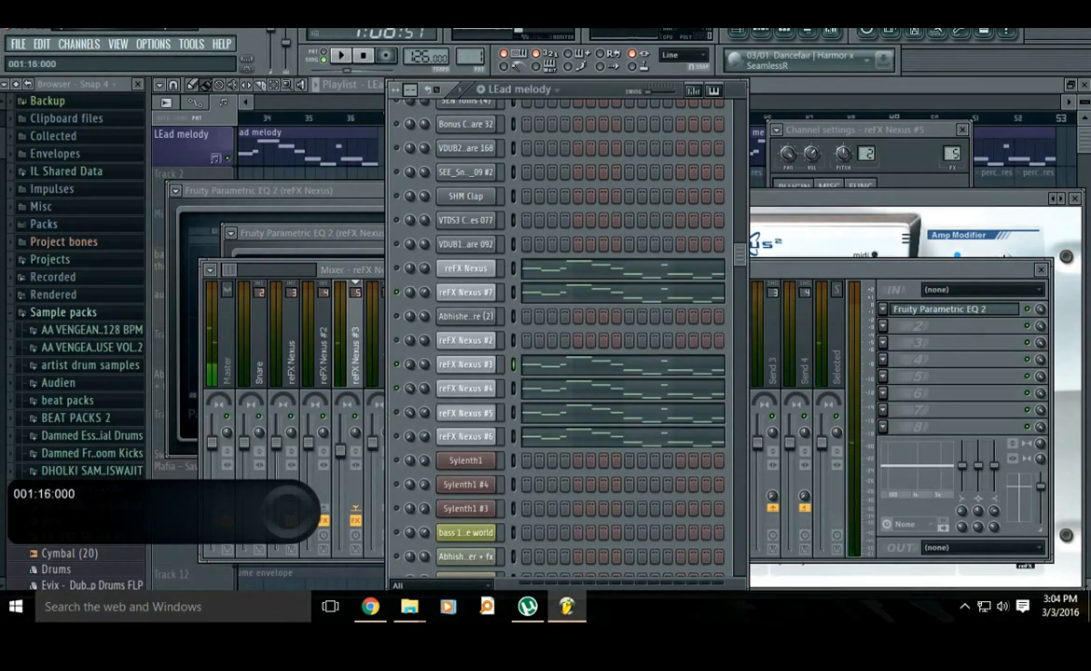
pyautogui.press('F9')
pyautogui.press('F6')
pyautogui.click(466, 365)
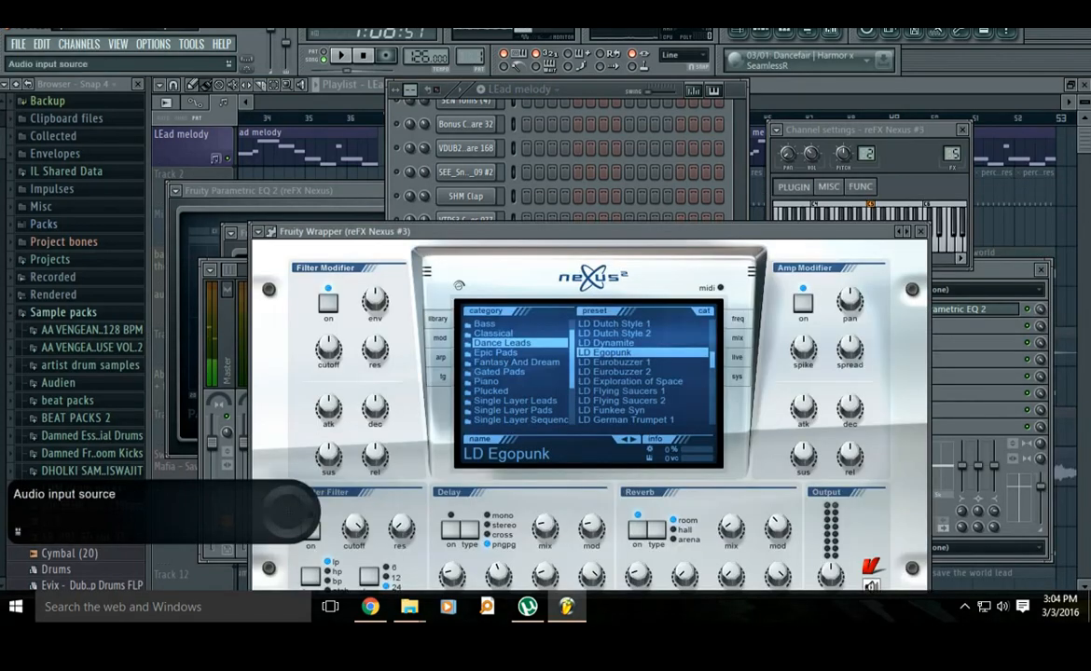
# - Reopen the reFX Nexus #3 track's Fruity Parametric EQ 2 and shift band 5 slightly higher in frequency
pyautogui.click(981, 270)
pyautogui.click(942, 309)
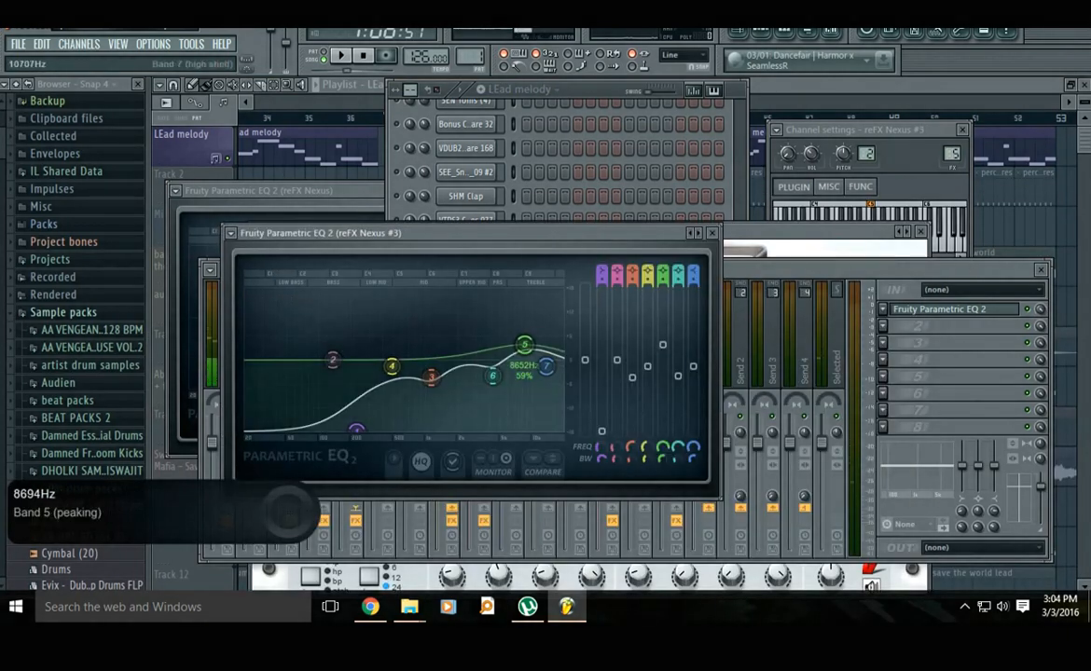
pyautogui.moveTo(525, 345); pyautogui.dragTo(546, 369)
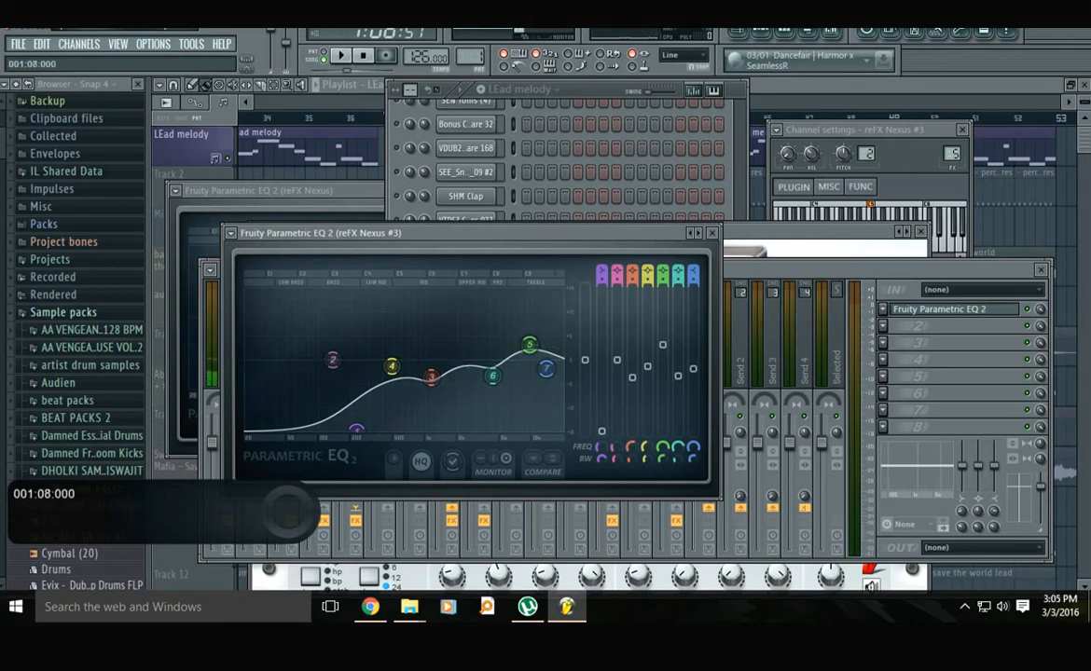
# - Remove the Fruity Stereo Shaper from the Lead buss mixer track and briefly play the lead melody
pyautogui.click(616, 207)
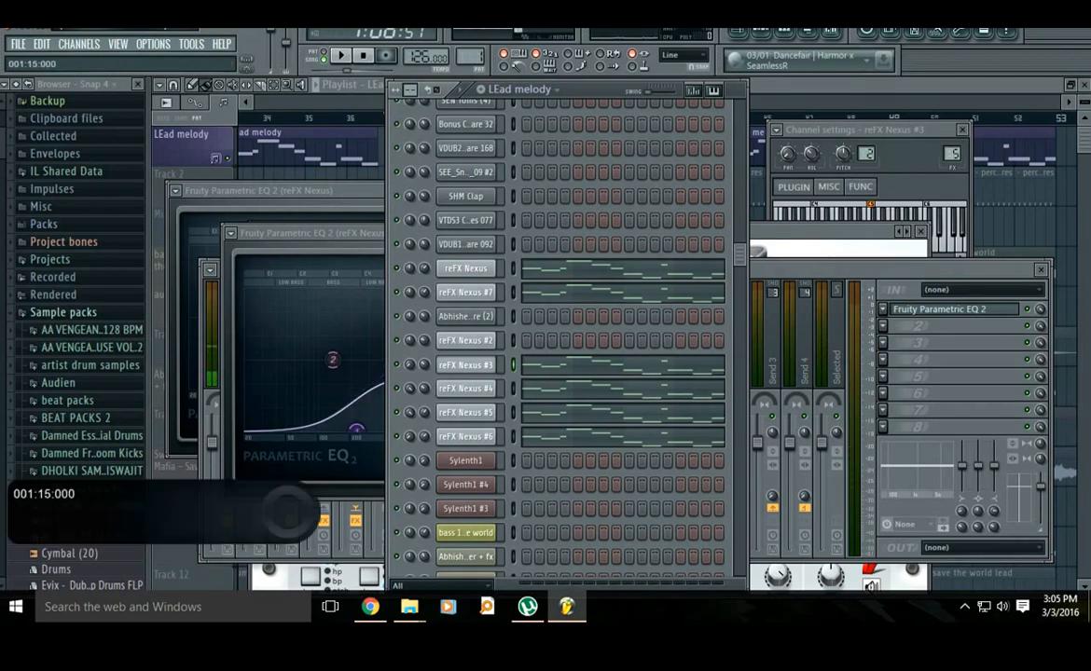
pyautogui.click(289, 511)
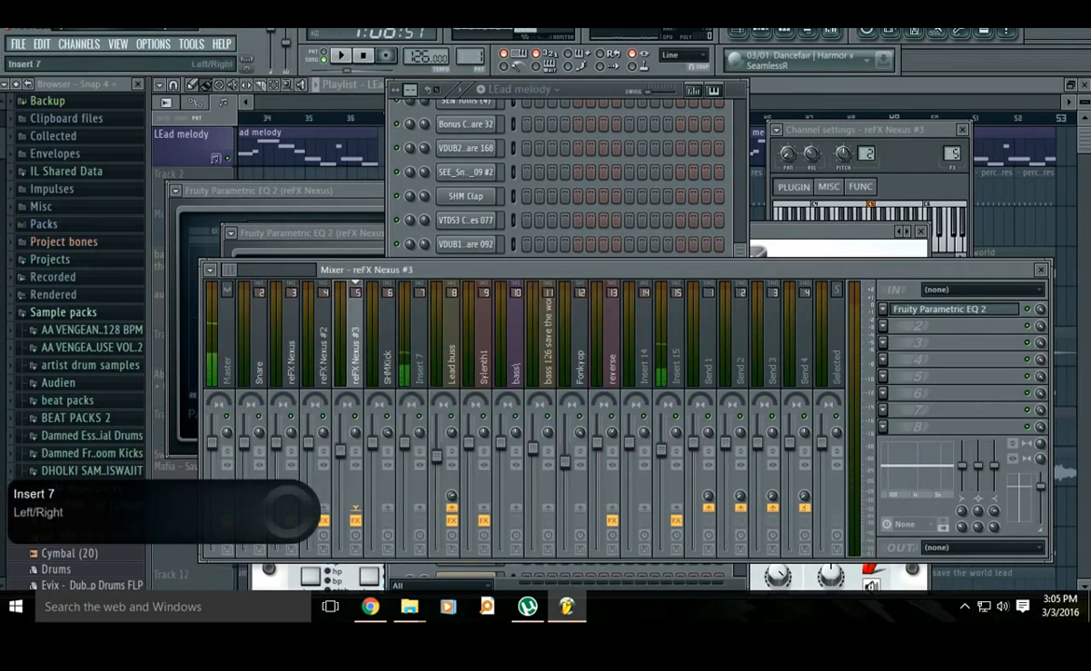
pyautogui.click(451, 360)
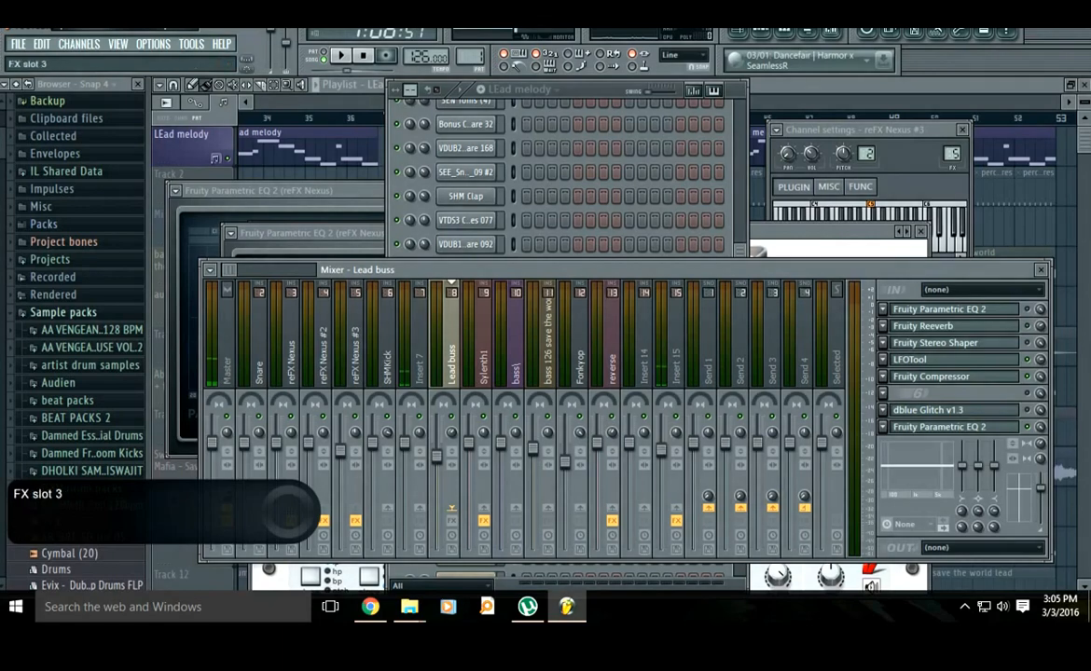
pyautogui.click(883, 343)
pyautogui.click(905, 272)
pyautogui.click(690, 96)
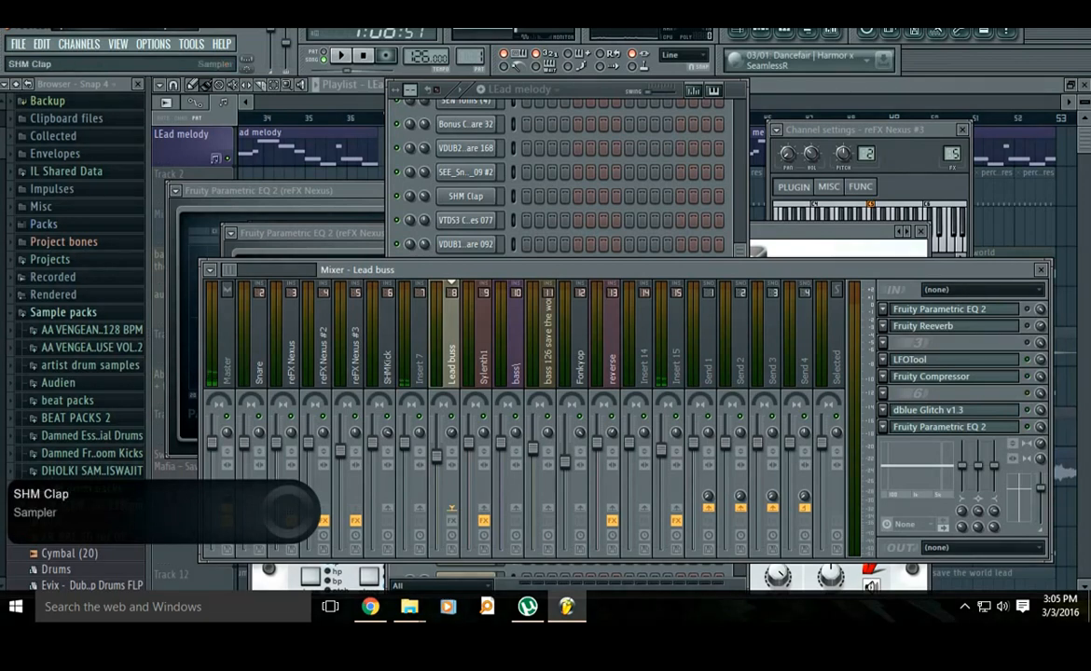
pyautogui.press('space')
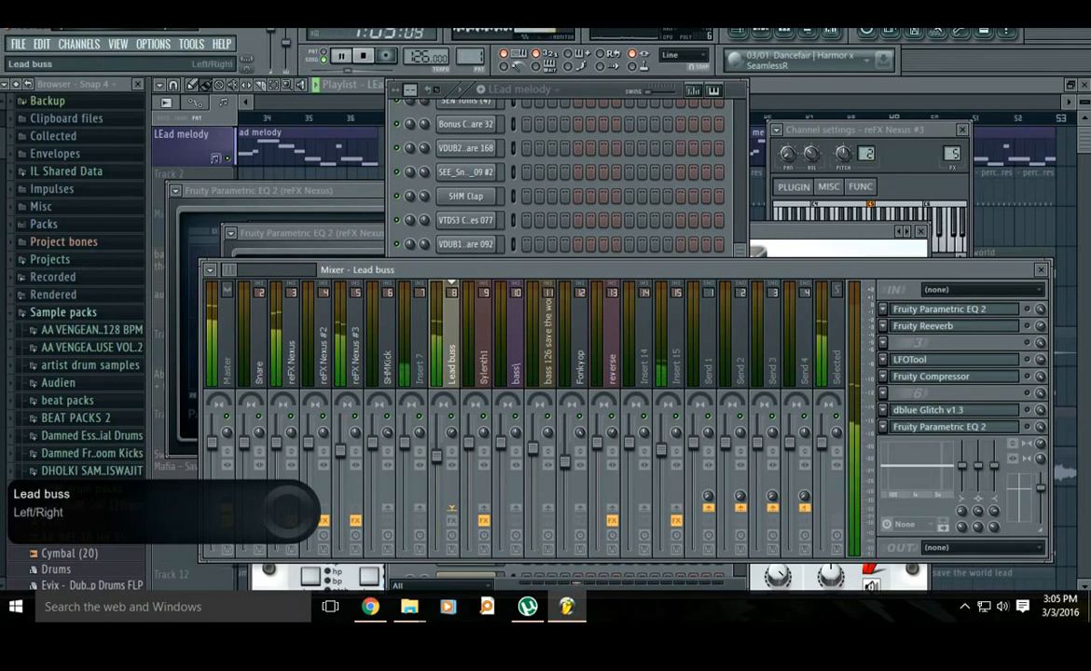
pyautogui.press('space')
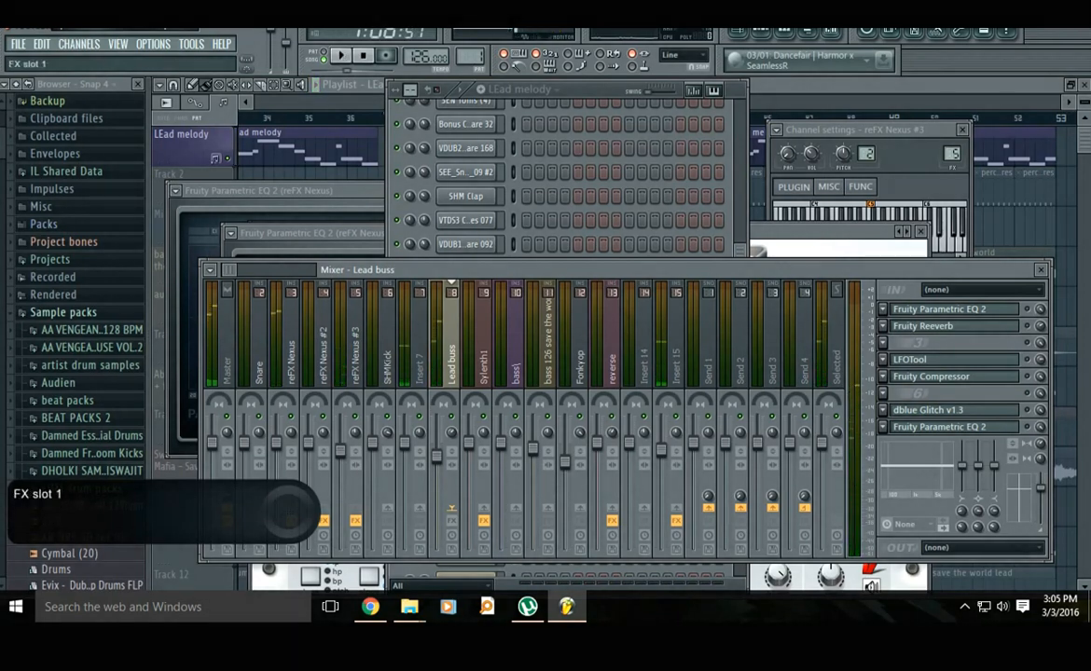
# - Enable the first Fruity Parametric EQ 2 on the Lead buss, lower bands 2 and 4 slightly, and raise band 5
pyautogui.click(951, 309)
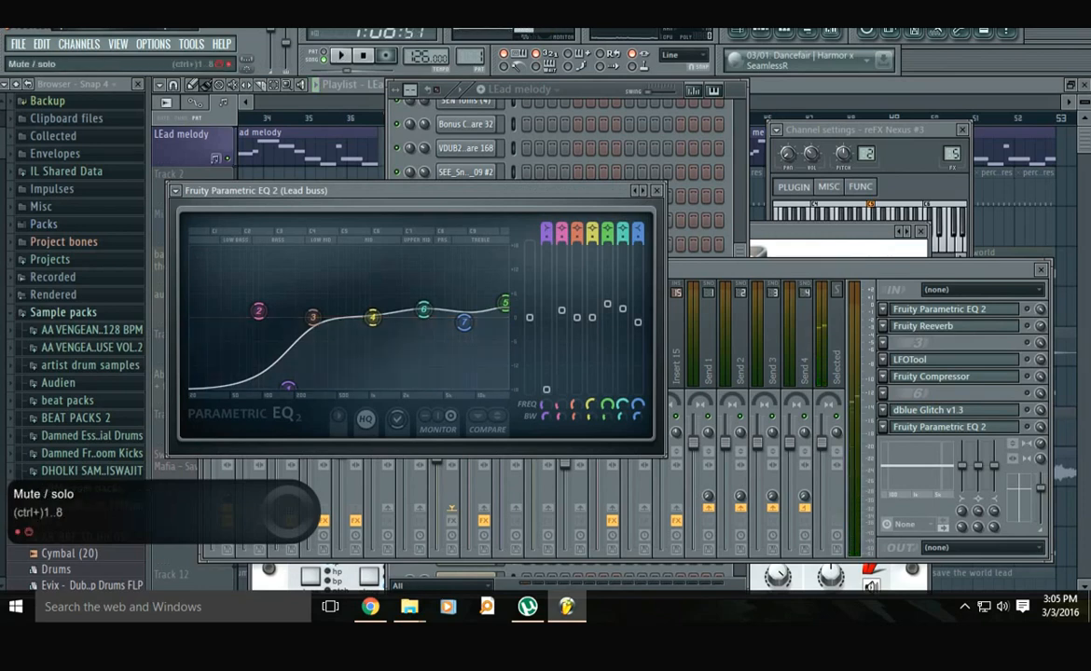
pyautogui.click(1027, 309)
pyautogui.click(450, 246)
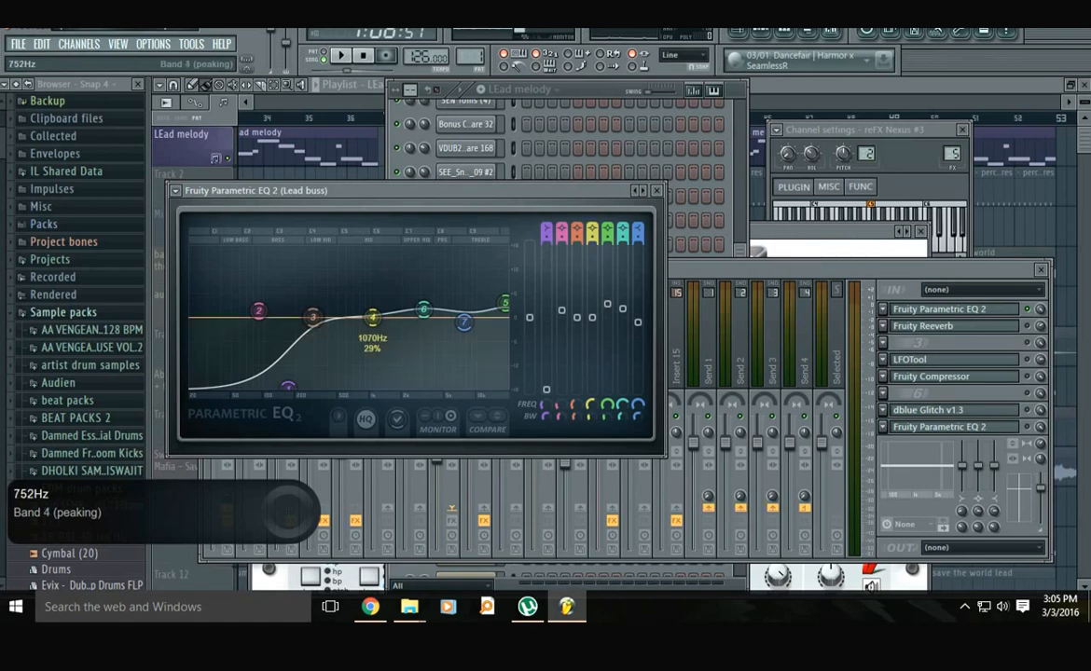
pyautogui.moveTo(258, 311); pyautogui.dragTo(254, 320)
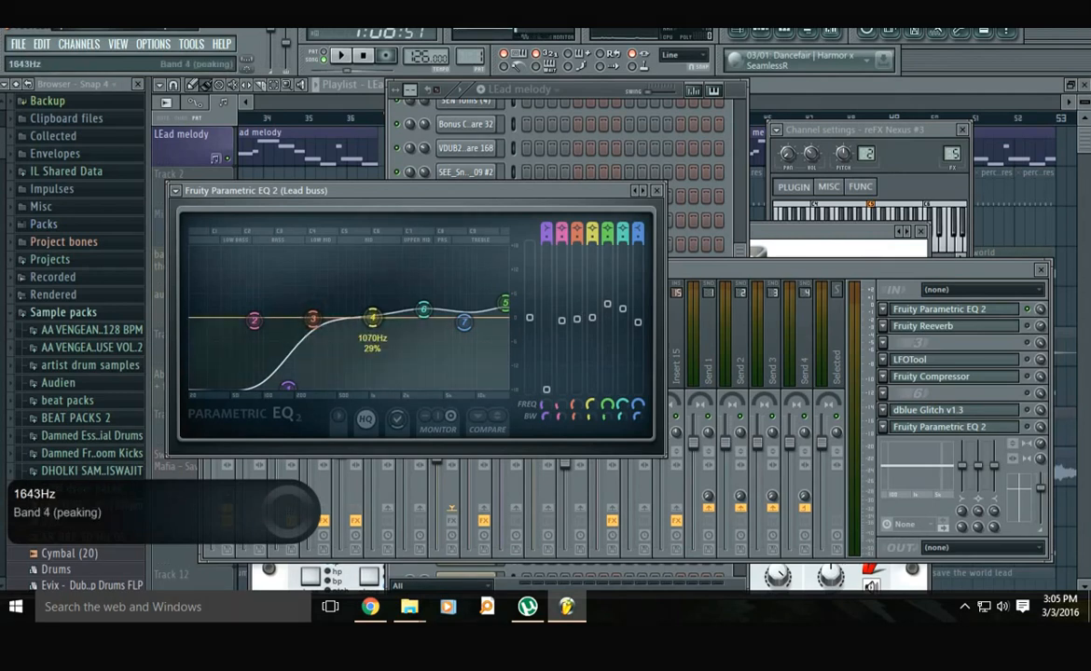
pyautogui.moveTo(375, 319); pyautogui.dragTo(373, 324)
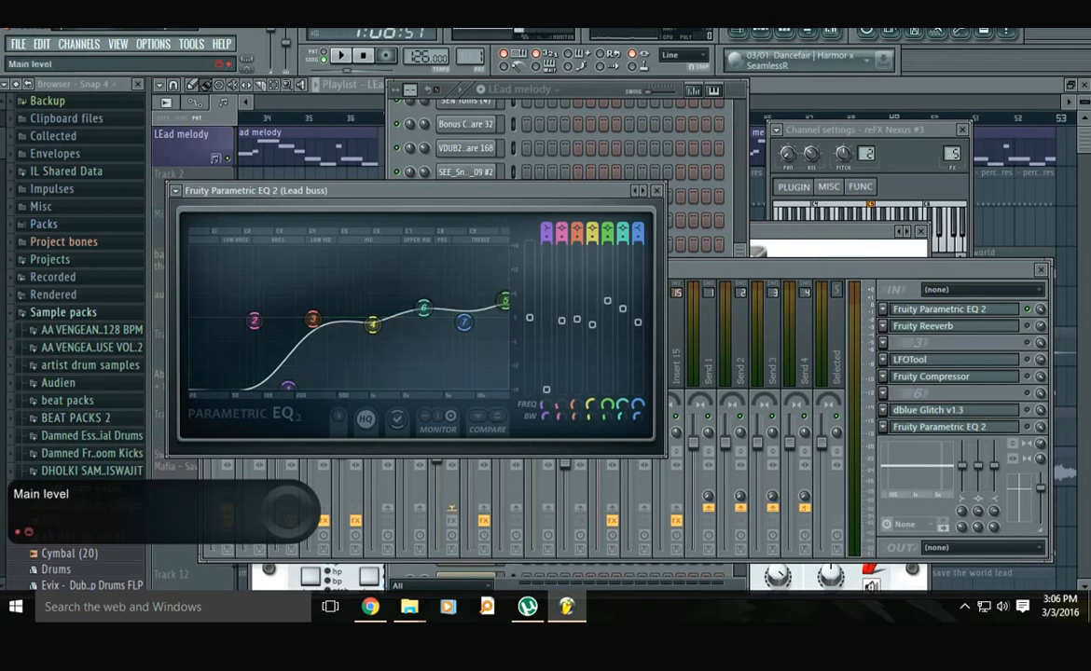
# - Start playing the lead melody and switch on the Lead buss track's effects
pyautogui.press('space')
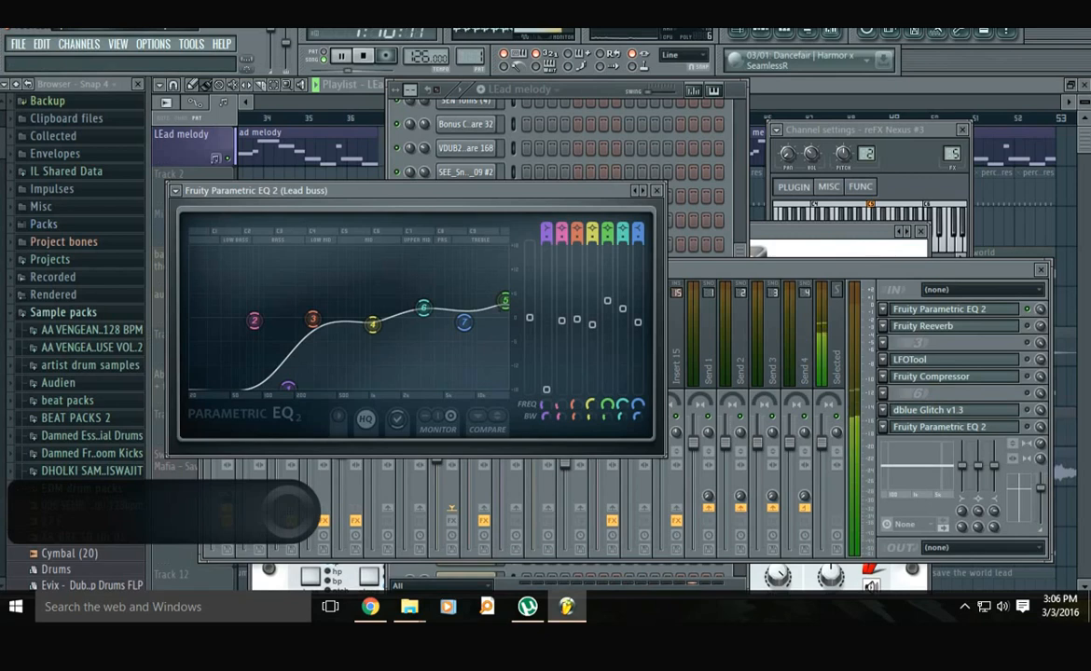
pyautogui.click(825, 271)
pyautogui.click(451, 521)
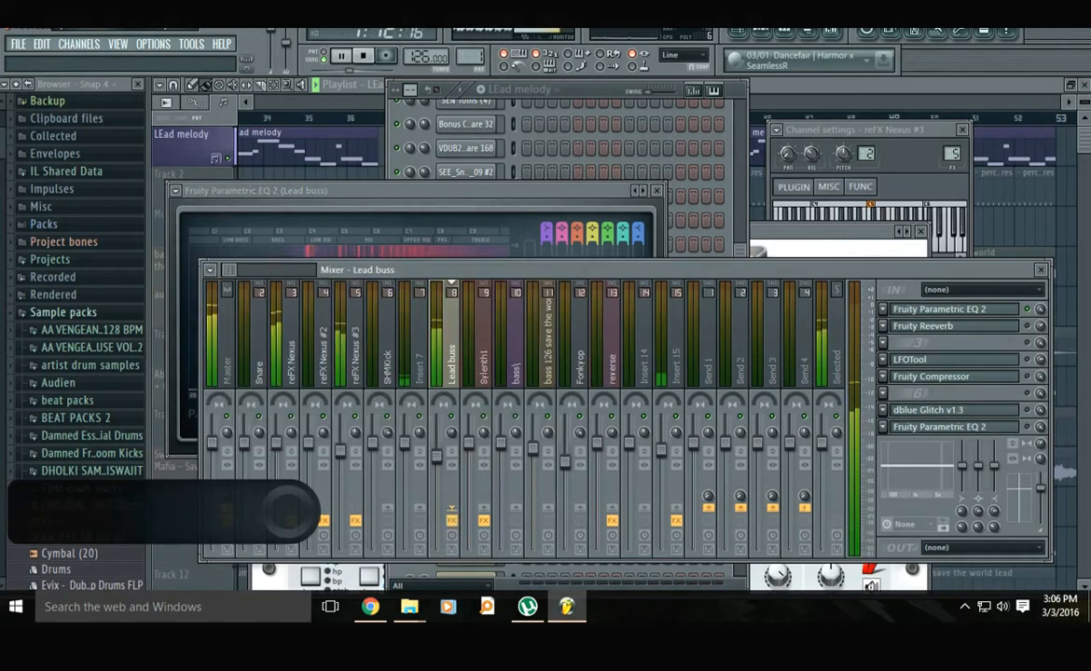
# - During playback, shift Lead buss EQ band 4 lower in frequency, set band 1 to 158 Hz, and lower band 3 slightly
pyautogui.click(414, 243)
pyautogui.moveTo(373, 325); pyautogui.dragTo(365, 322)
pyautogui.moveTo(289, 386); pyautogui.dragTo(285, 386)
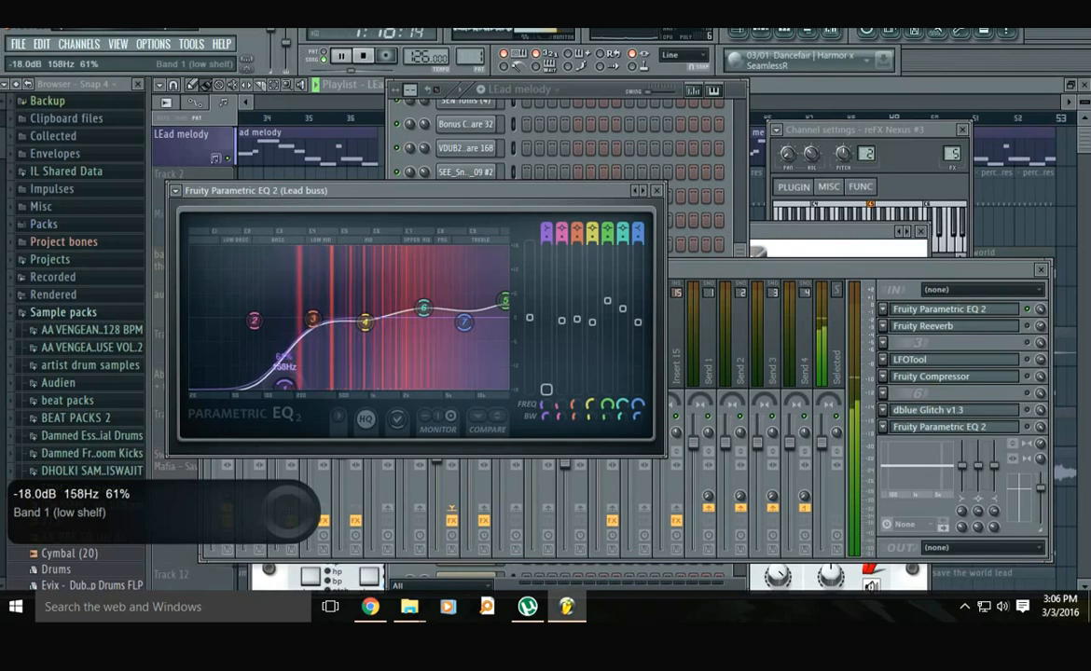
pyautogui.moveTo(313, 319); pyautogui.dragTo(316, 323)
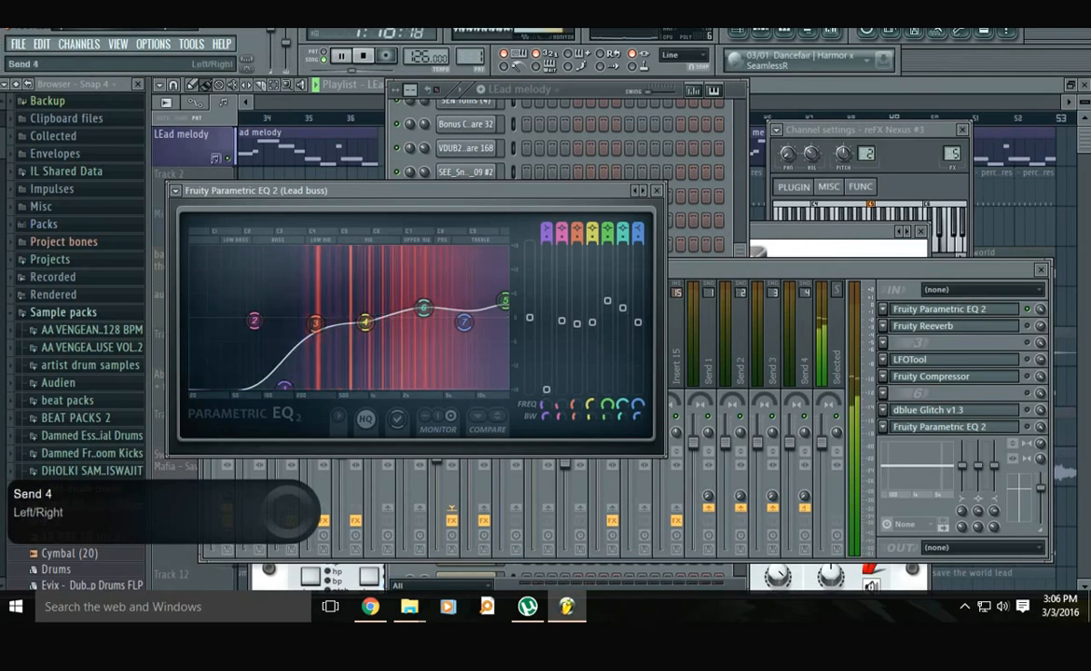
pyautogui.press('space')
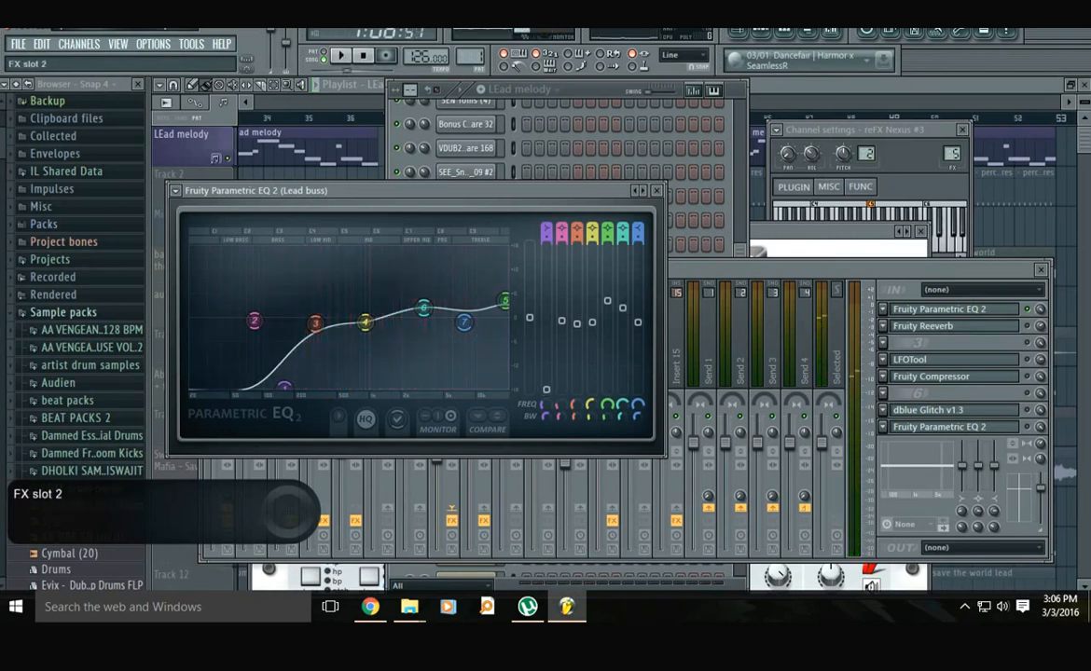
# - Open the Lead buss Fruity Reeverb and set its Color to Bright and its RoomSize to 24
pyautogui.click(923, 326)
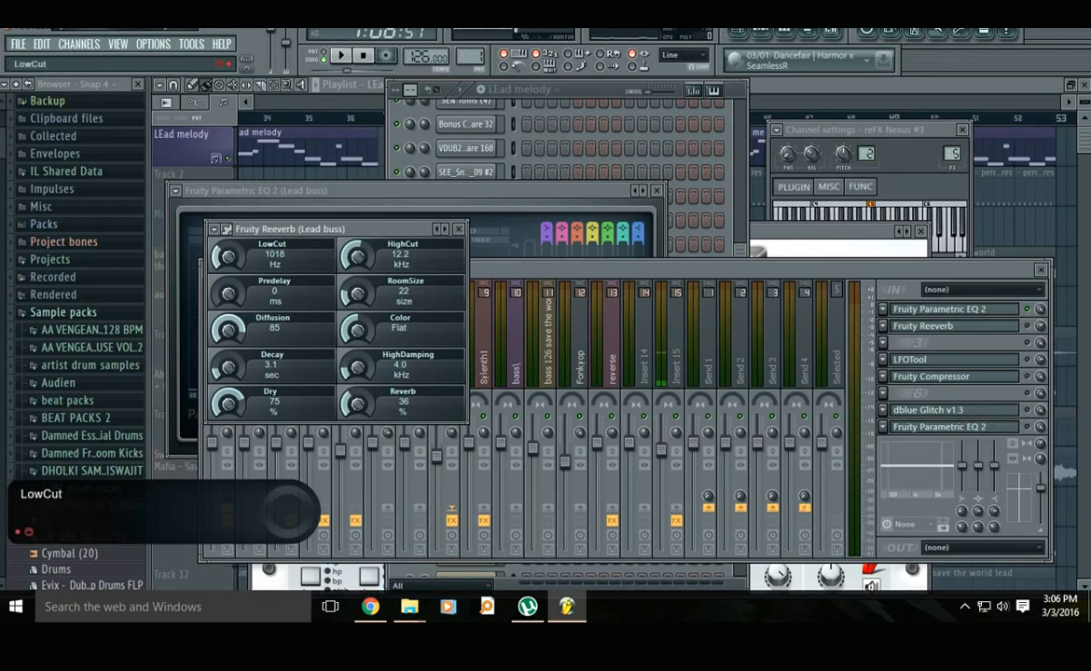
pyautogui.moveTo(357, 330); pyautogui.dragTo(357, 432)
pyautogui.moveTo(357, 294); pyautogui.dragTo(357, 290)
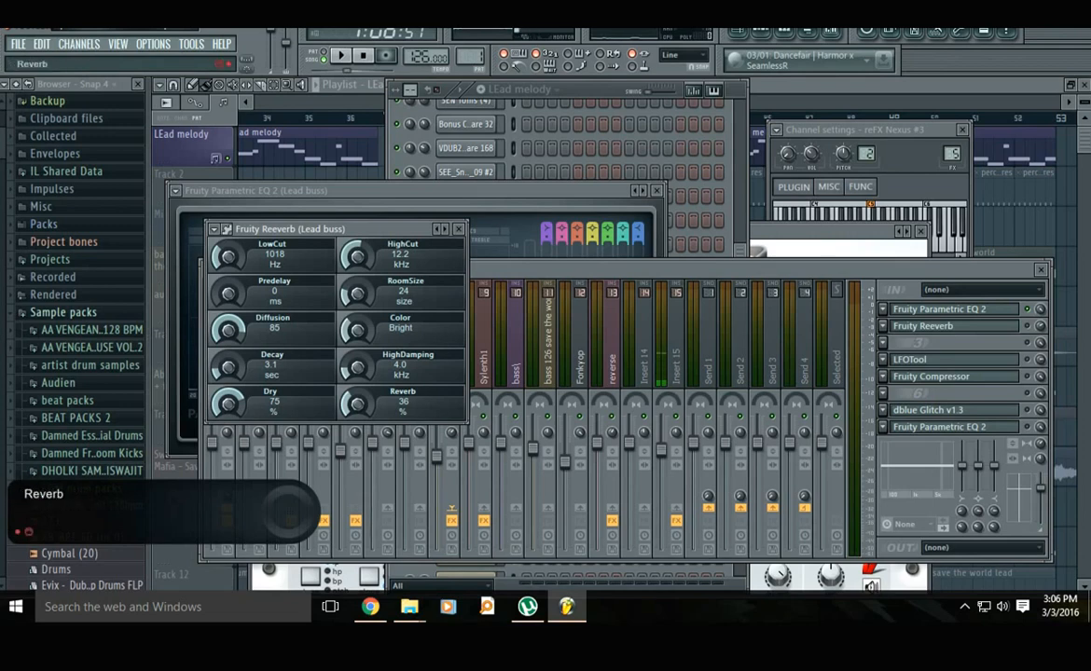
pyautogui.scroll(1, 355, 366)
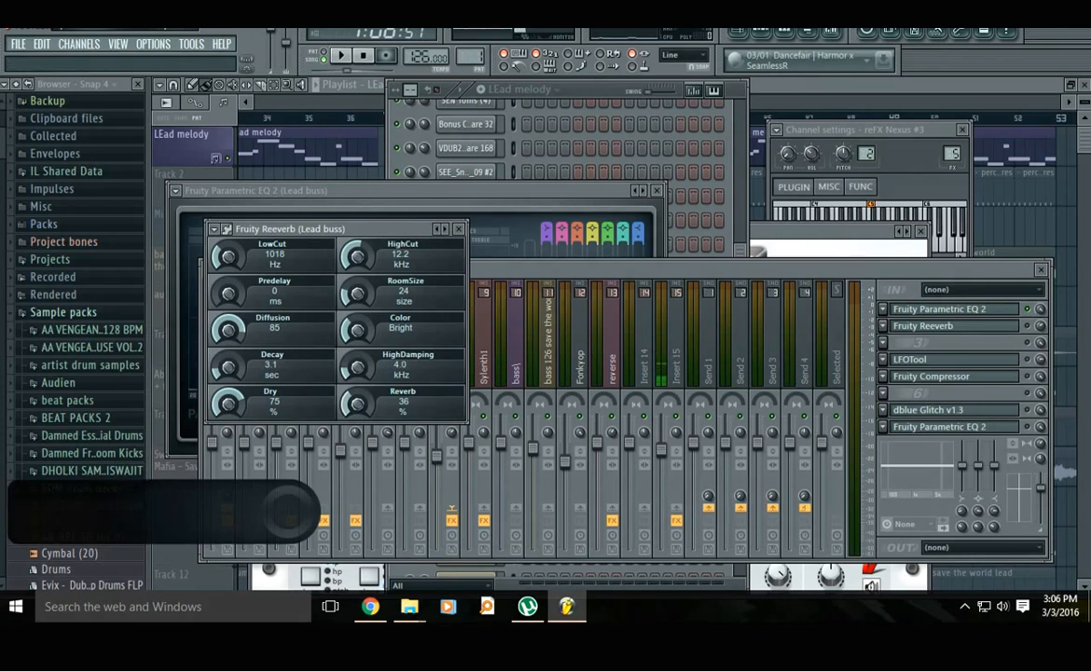
# - Enable the Fruity Reeverb on the Lead buss and play the lead melody while watching the EQ spectrum
pyautogui.click(958, 327)
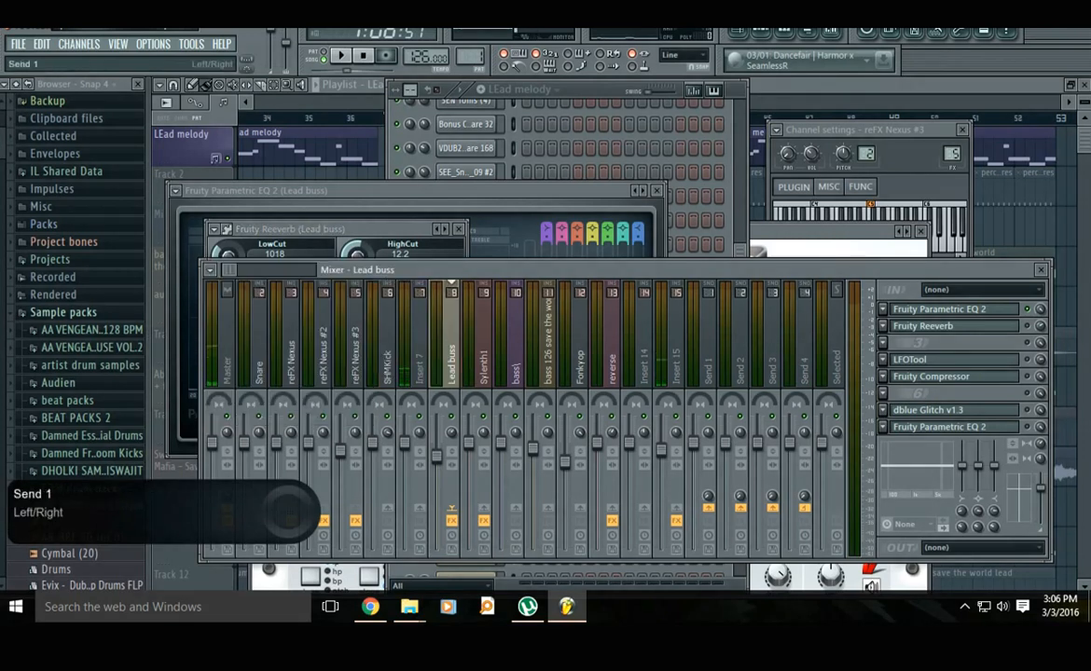
pyautogui.click(1027, 327)
pyautogui.press('space')
pyautogui.click(951, 310)
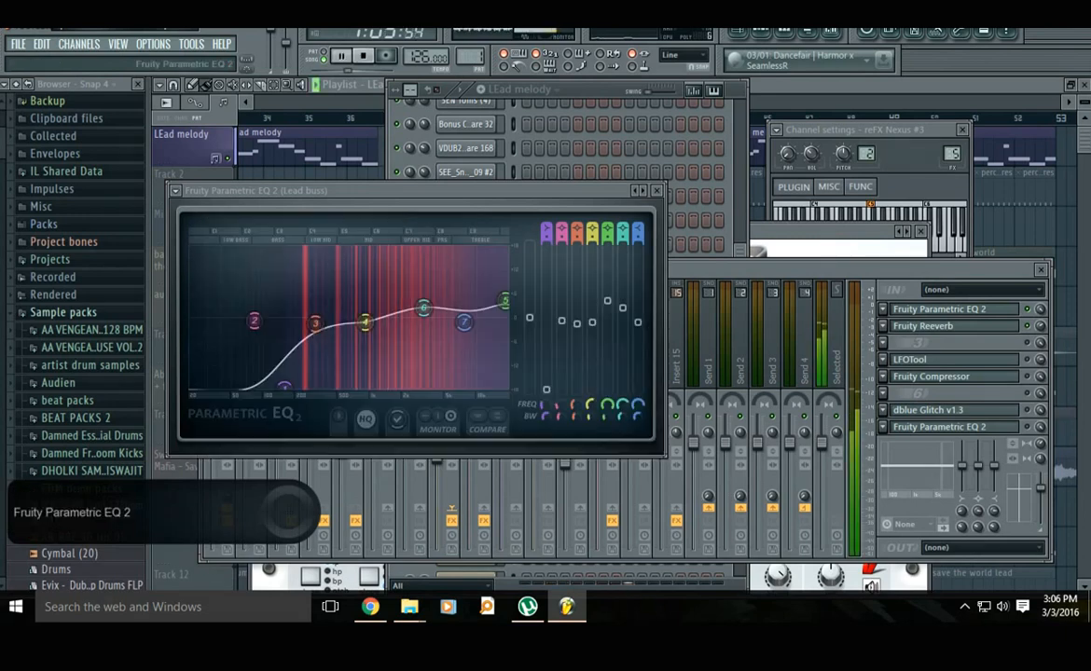
pyautogui.click(723, 270)
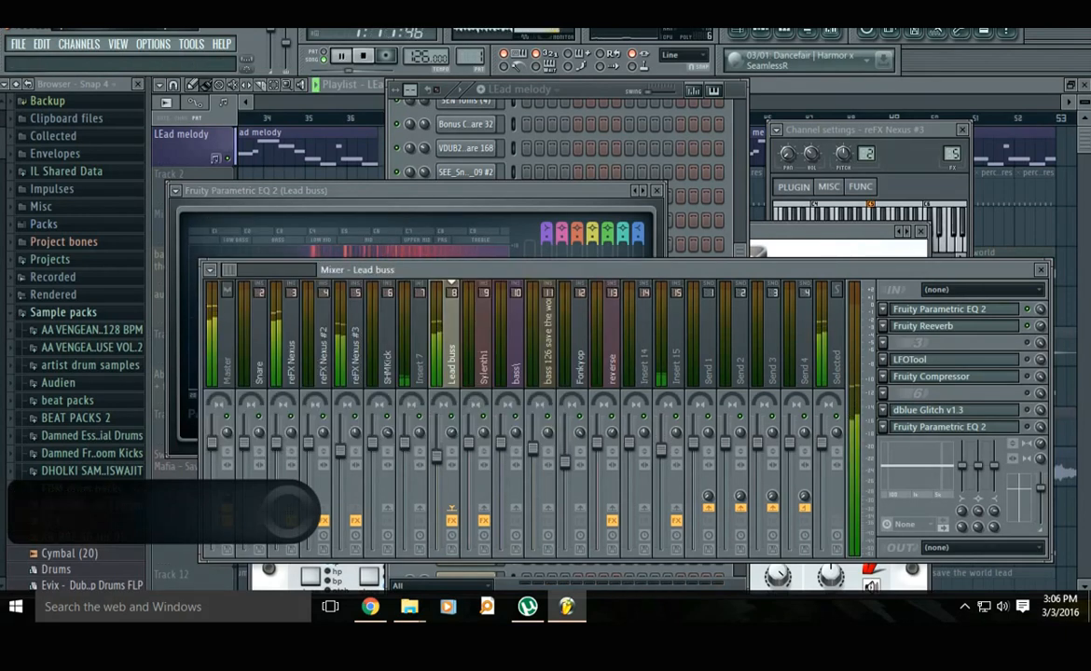
pyautogui.press('space')
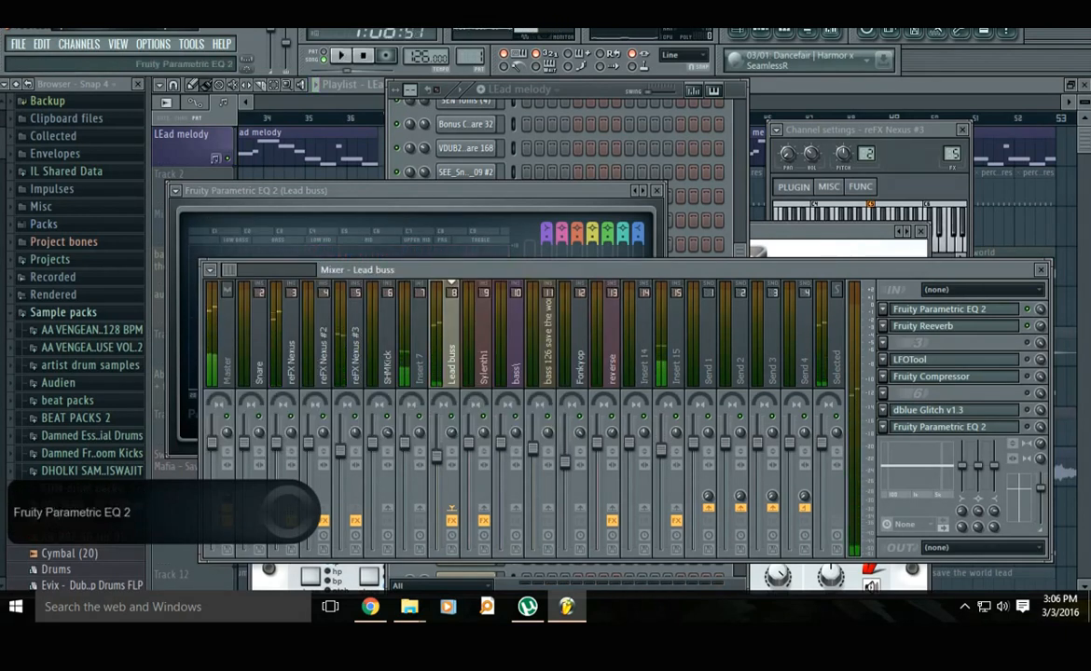
pyautogui.click(951, 309)
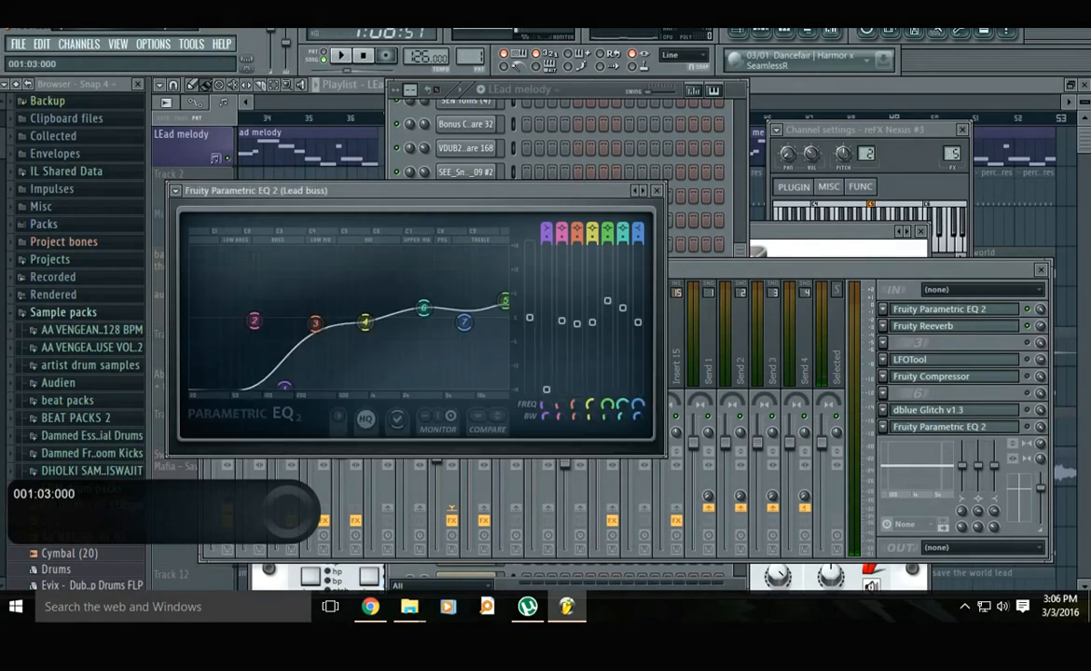
pyautogui.click(565, 91)
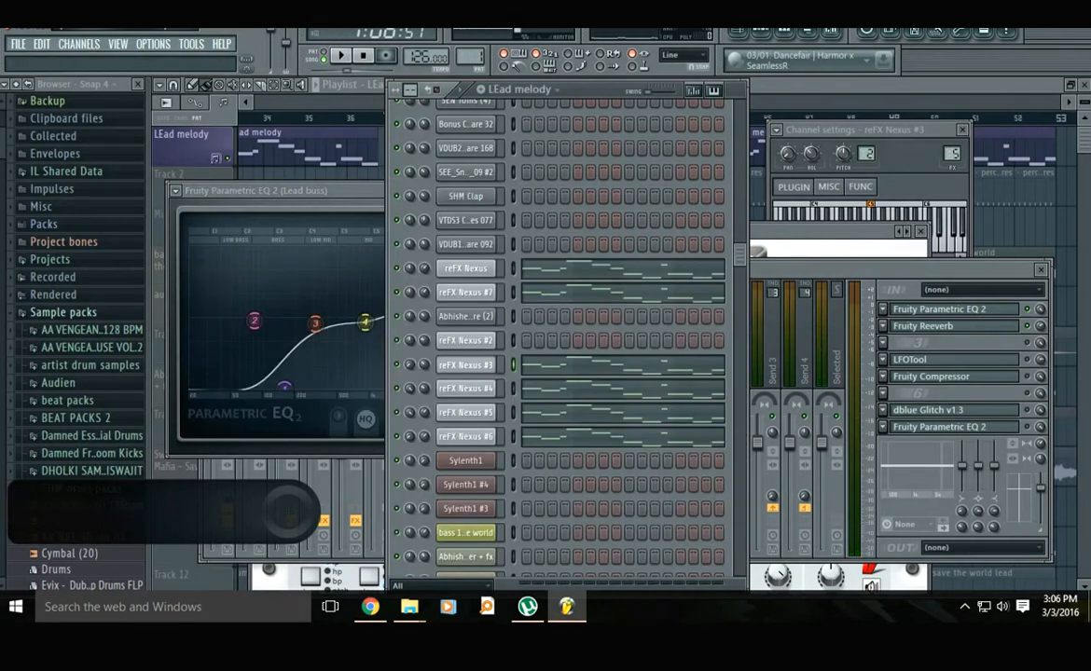
pyautogui.click(317, 190)
pyautogui.click(566, 160)
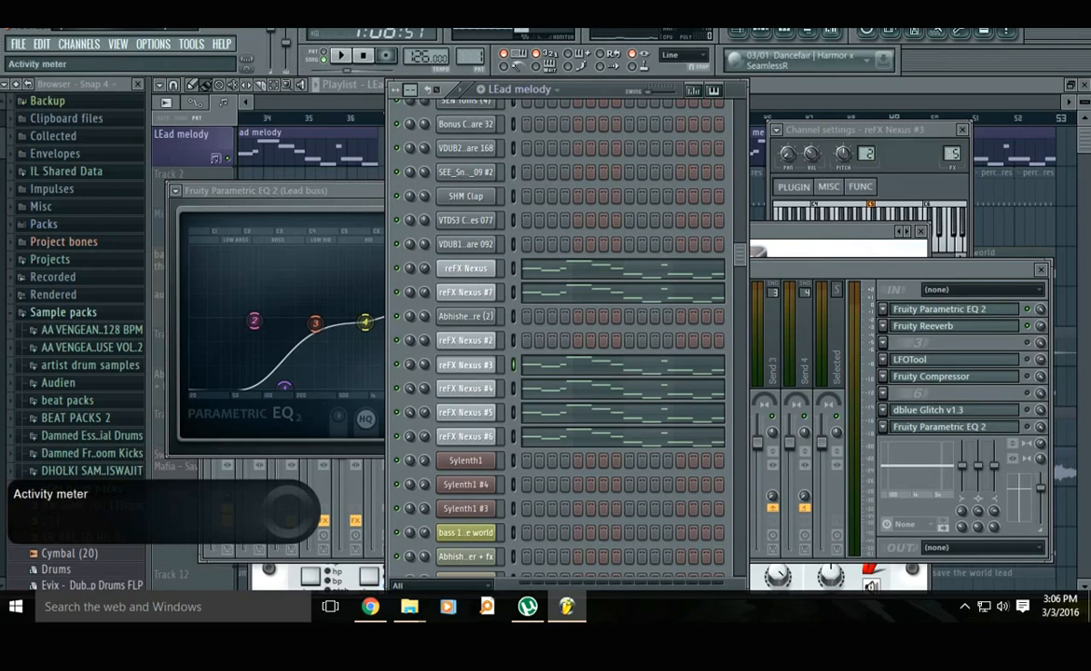
pyautogui.click(317, 190)
pyautogui.click(644, 161)
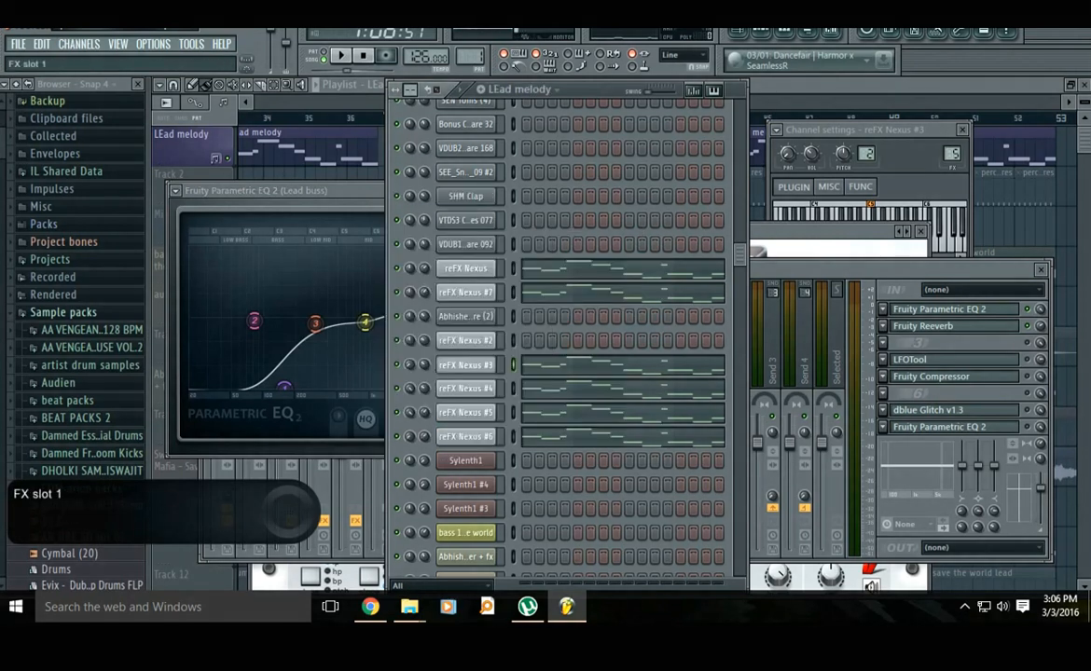
# - Reorder the Lead buss effects so Fruity Compressor sits in slot 3 and LFOTool in slot 5
pyautogui.click(951, 326)
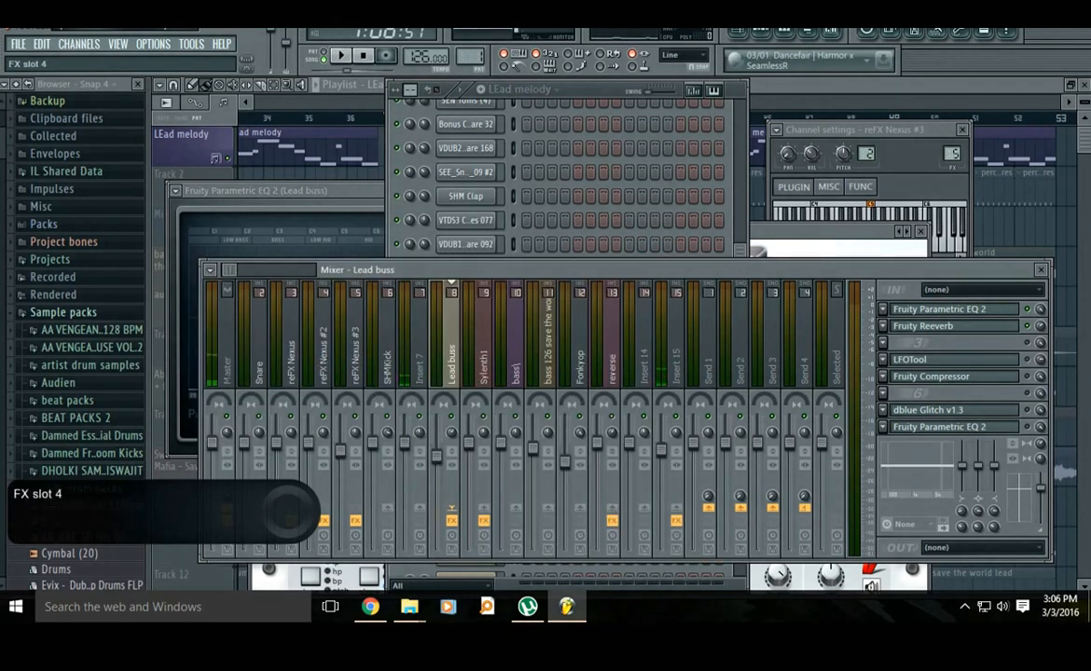
pyautogui.scroll(2, 951, 377)
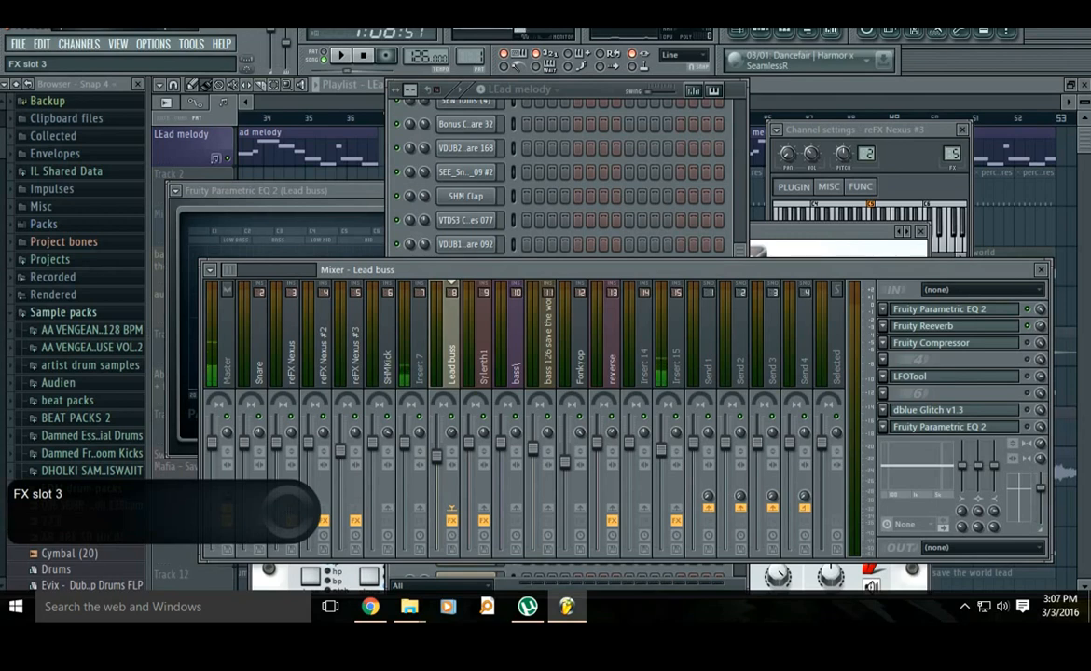
# - Move Fruity Compressor into slot 2 of the Lead buss, above Fruity Reeverb, and set its Attack to 22.8 ms
pyautogui.scroll(1, 951, 343)
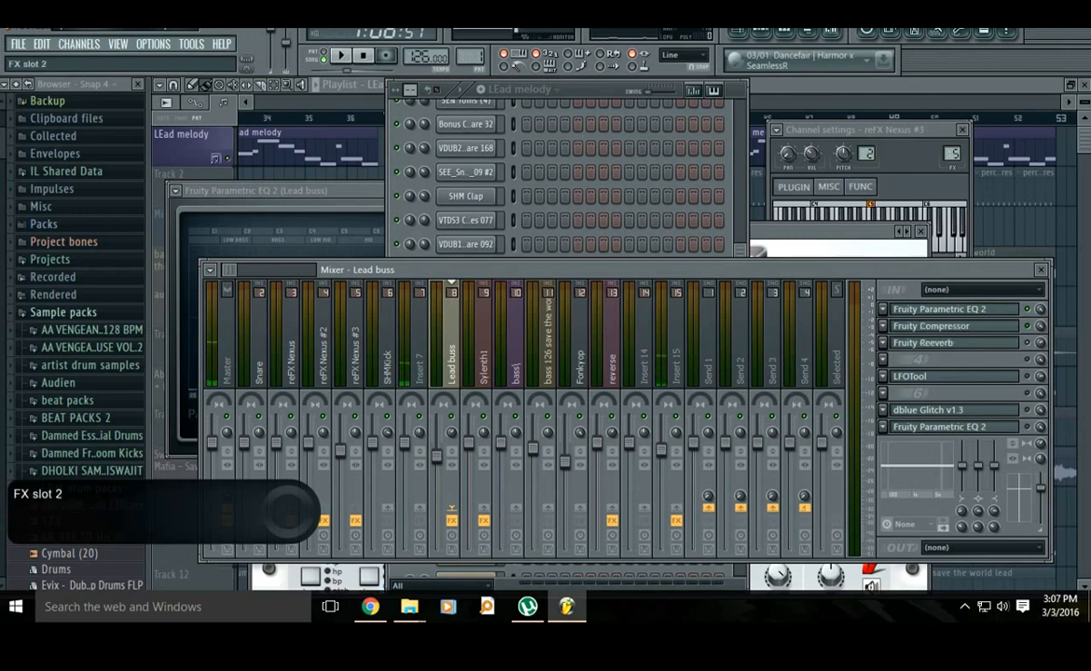
pyautogui.click(942, 326)
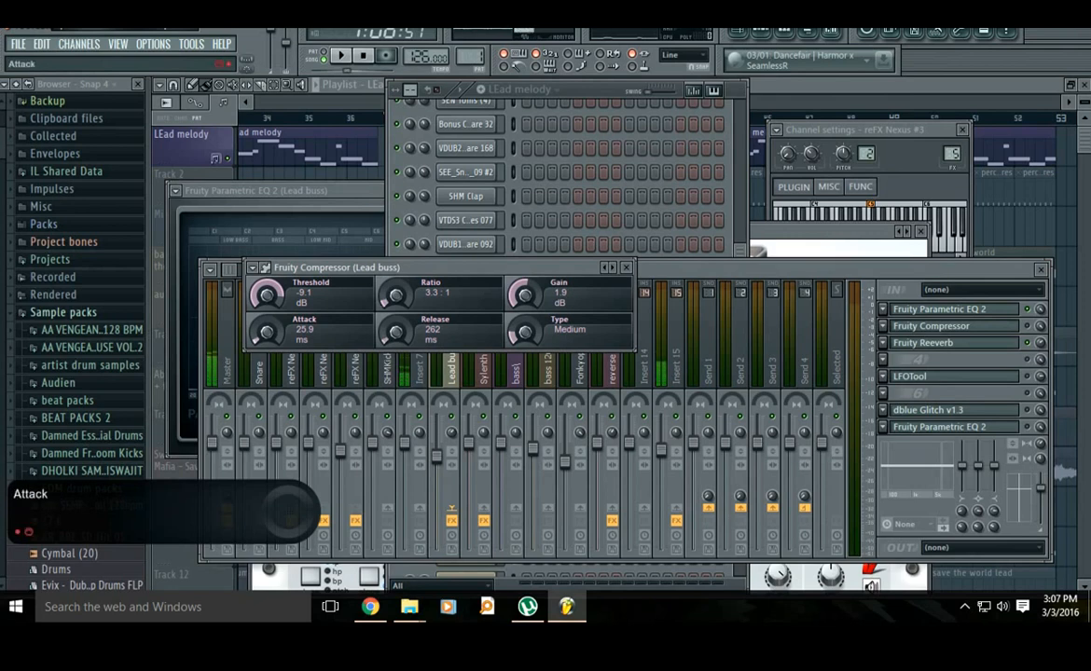
pyautogui.moveTo(266, 332); pyautogui.dragTo(267, 335)
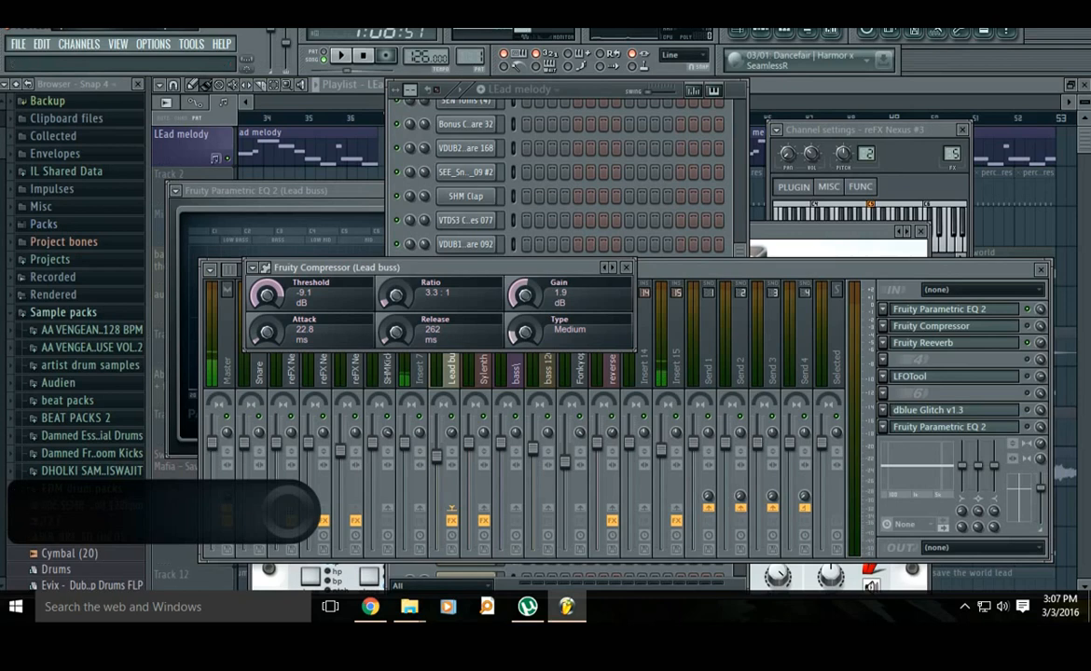
pyautogui.moveTo(525, 333)
pyautogui.mouseDown()
pyautogui.moveTo(525, 351)
pyautogui.moveTo(525, 341)
pyautogui.mouseUp()
pyautogui.moveTo(397, 333); pyautogui.dragTo(396, 337)
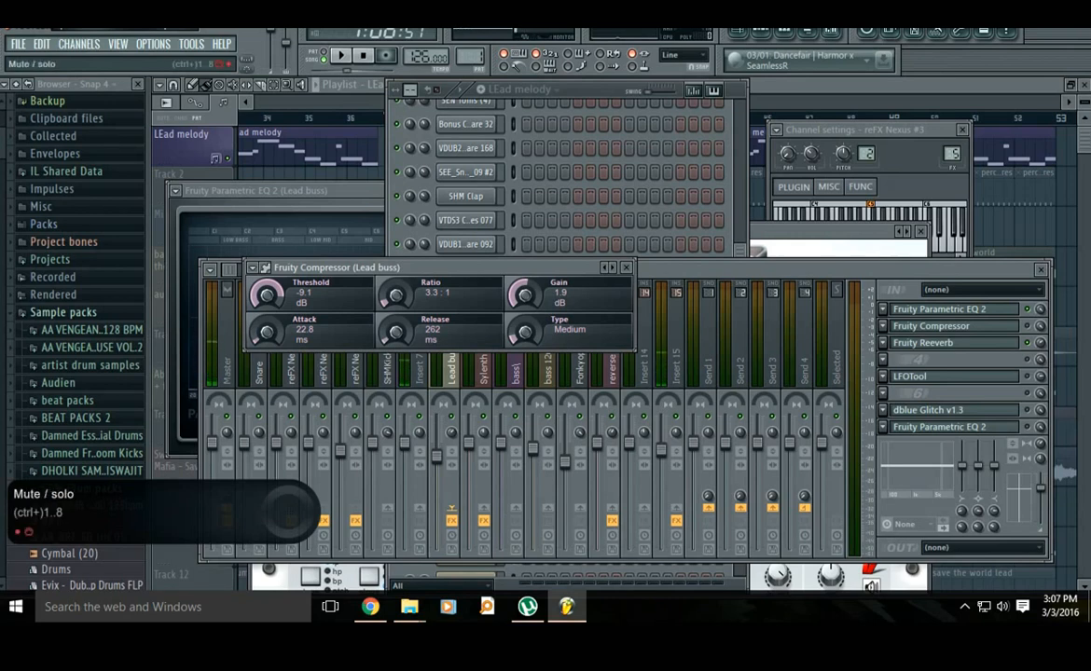
# - Reorder the Lead buss effects so dblue Glitch sits in slot 6 and LFOTool in slot 7
pyautogui.moveTo(947, 376); pyautogui.dragTo(947, 410)
pyautogui.click(946, 393)
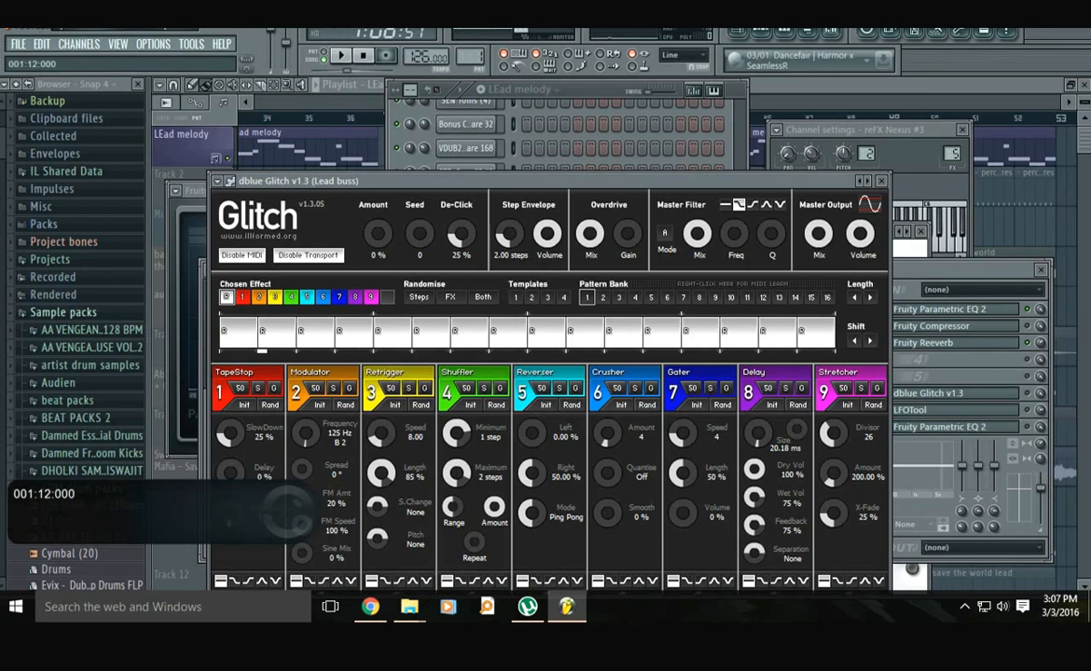
pyautogui.click(960, 271)
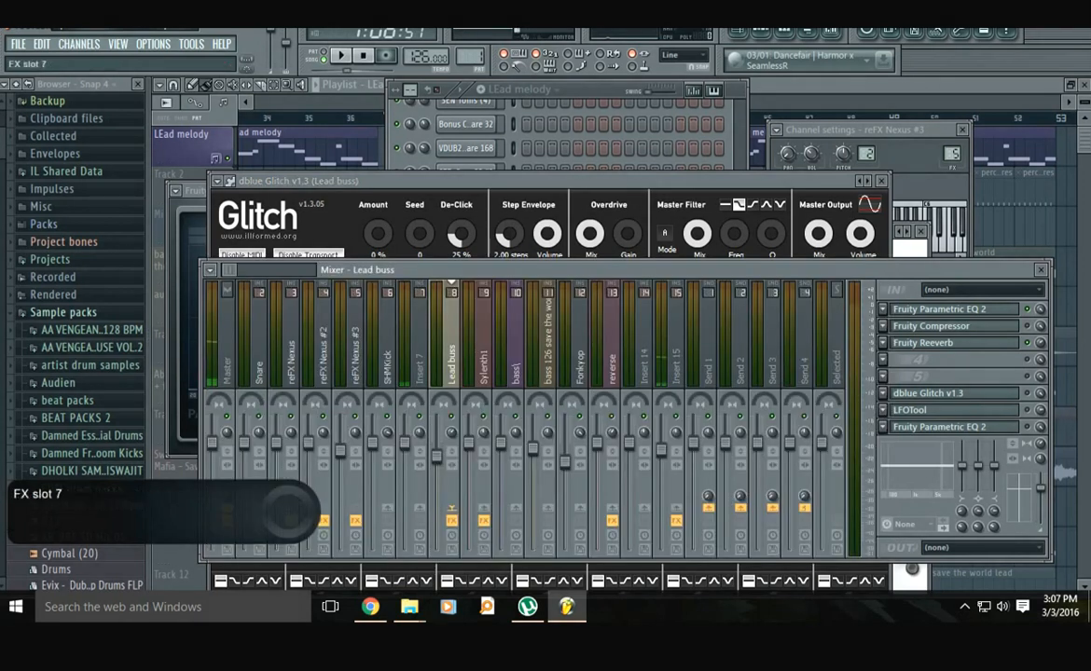
# - Open LFOTool on the Lead buss and lower its curve's start, shaping a near-straight rise to a 90% point
pyautogui.click(924, 409)
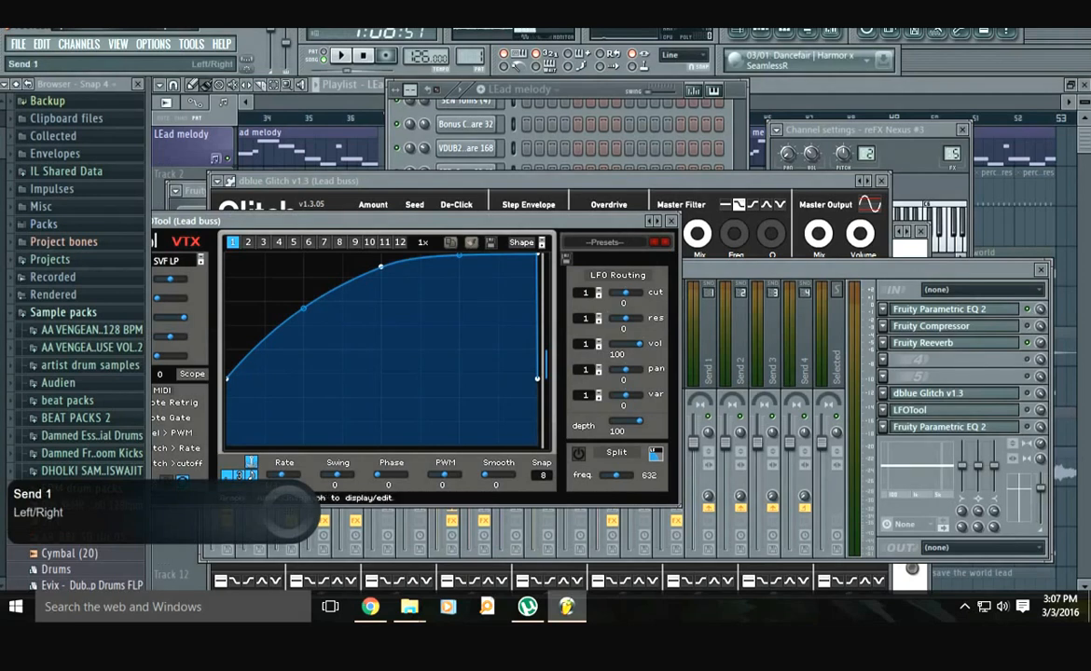
pyautogui.moveTo(420, 221); pyautogui.dragTo(542, 178)
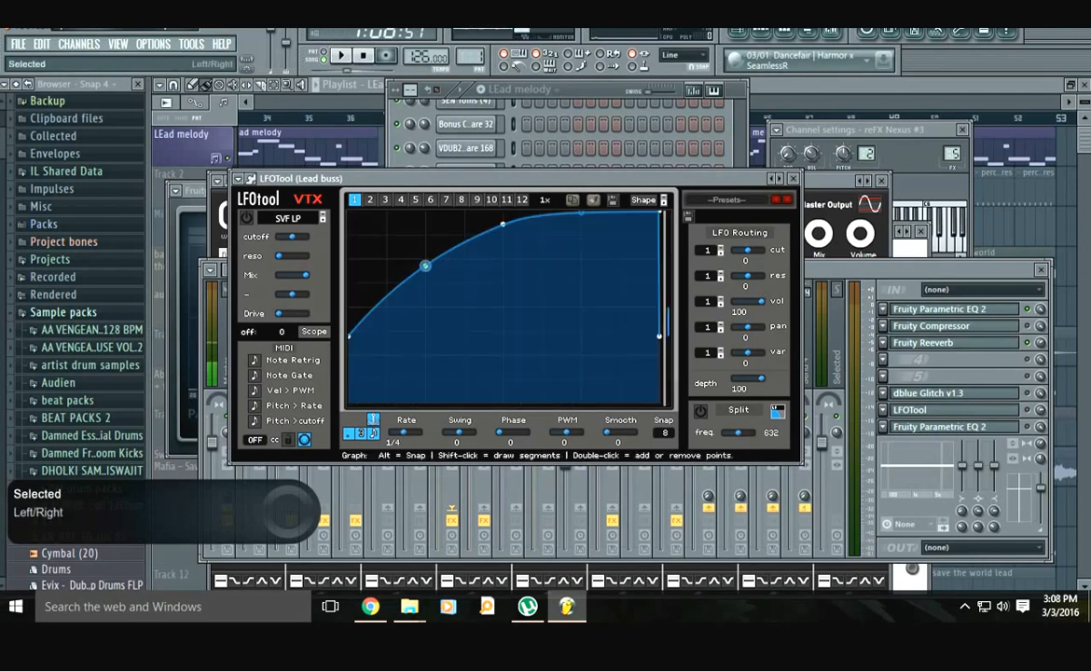
pyautogui.moveTo(350, 337); pyautogui.dragTo(350, 354)
pyautogui.moveTo(425, 272); pyautogui.dragTo(425, 348)
pyautogui.moveTo(504, 225); pyautogui.dragTo(505, 236)
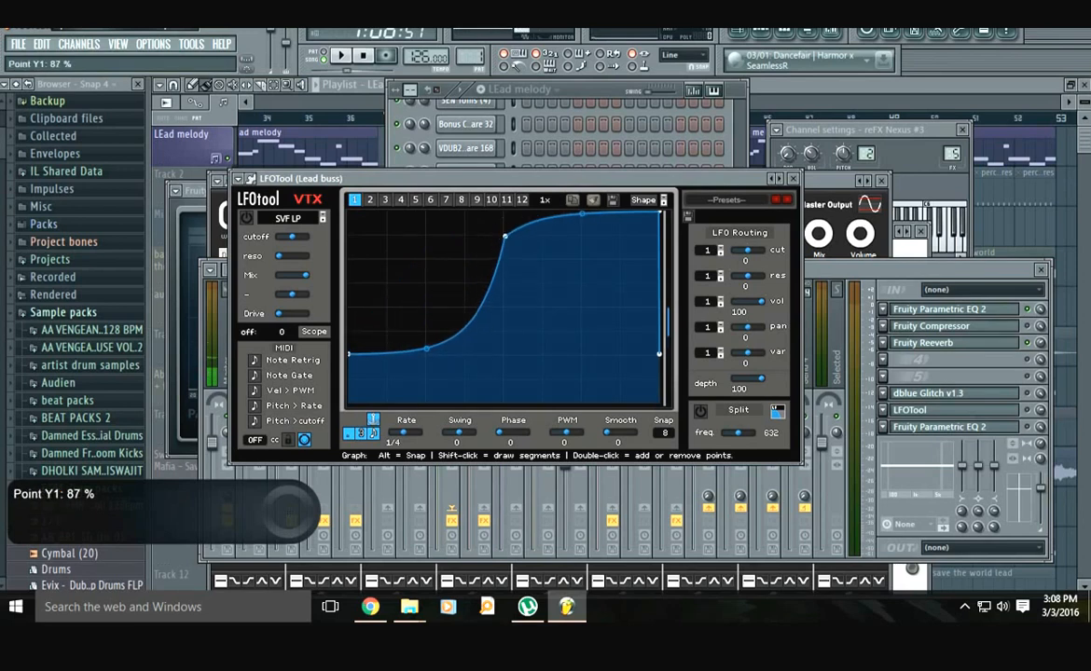
pyautogui.moveTo(425, 348); pyautogui.dragTo(425, 277)
pyautogui.moveTo(503, 236); pyautogui.dragTo(490, 233)
pyautogui.moveTo(419, 277); pyautogui.dragTo(419, 296)
pyautogui.moveTo(491, 234); pyautogui.dragTo(486, 230)
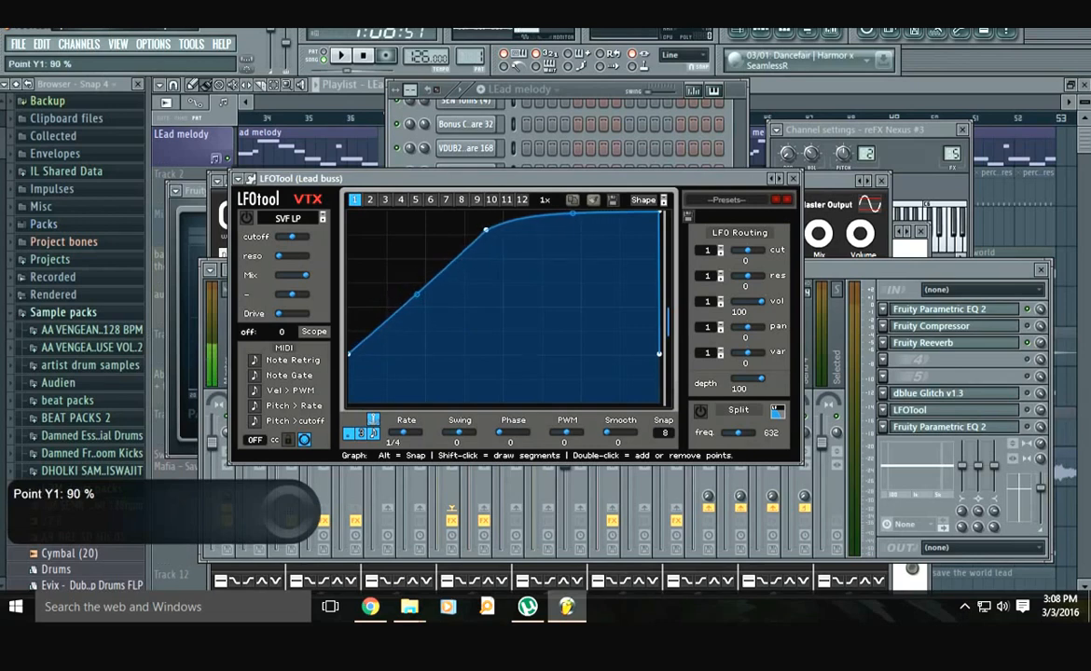
# - Raise the LFOTool curve's starting point and bend the early section into a gentle upward curve to the 90% point
pyautogui.moveTo(350, 354); pyautogui.dragTo(349, 327)
pyautogui.moveTo(417, 279); pyautogui.dragTo(417, 295)
pyautogui.moveTo(486, 229); pyautogui.dragTo(481, 229)
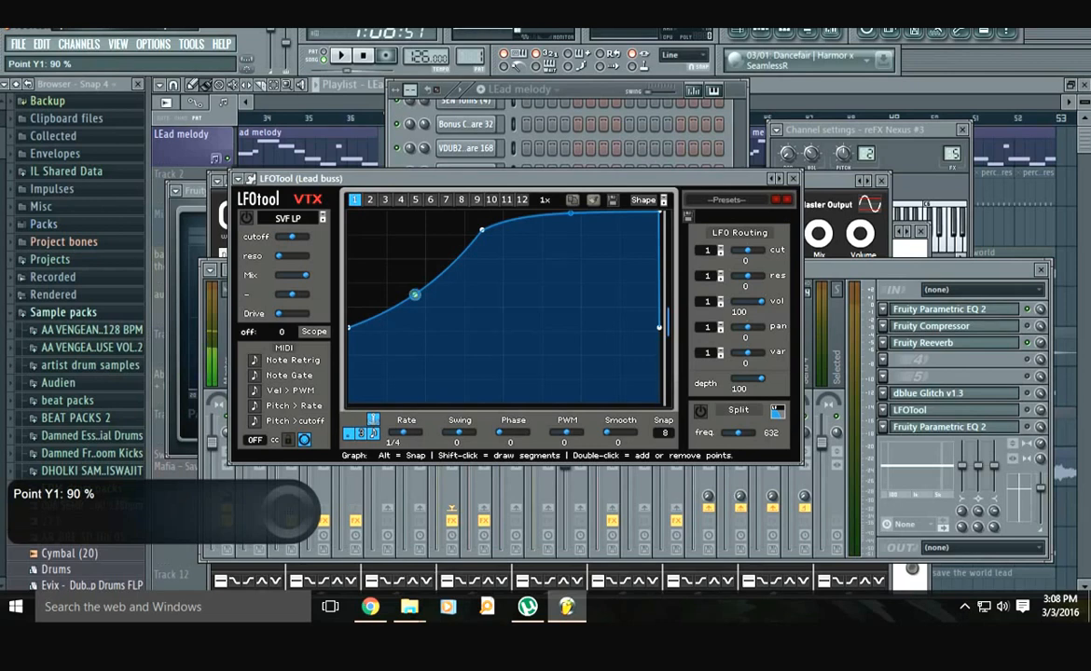
pyautogui.moveTo(350, 328); pyautogui.dragTo(349, 322)
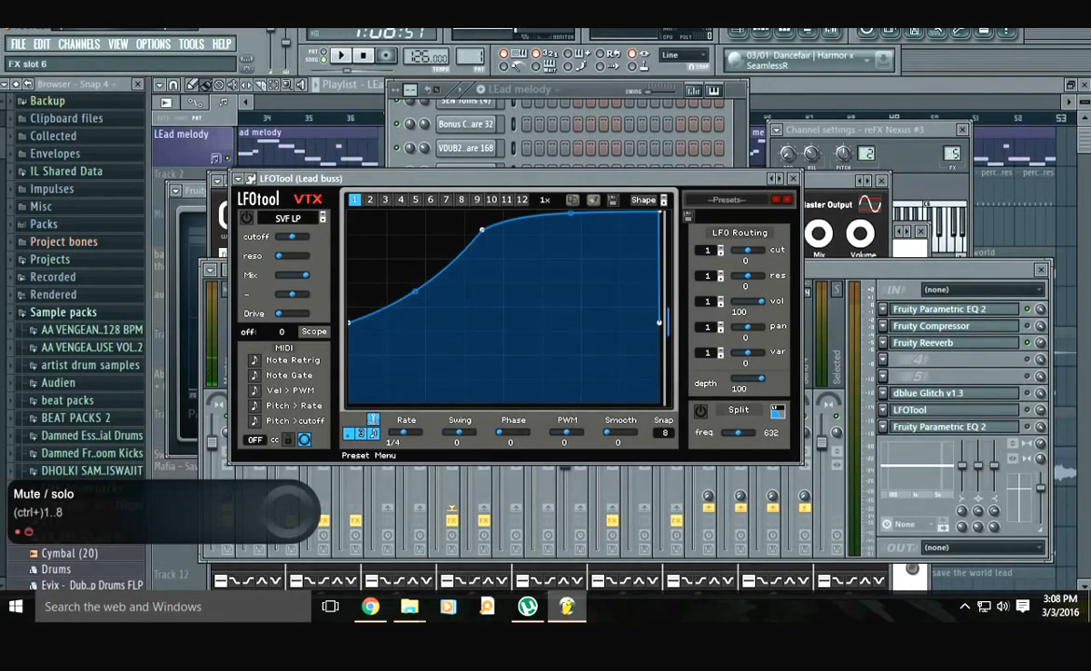
# - Enable LFOTool on the Lead buss and play the LEad melody pattern to hear its volume shaping
pyautogui.click(1027, 411)
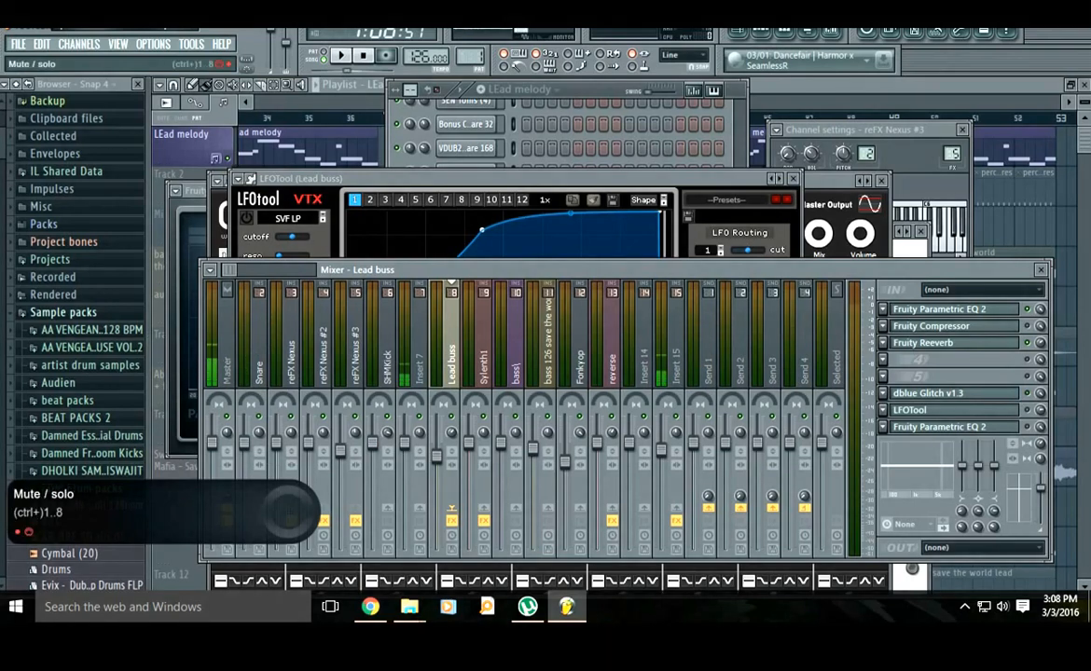
pyautogui.click(579, 137)
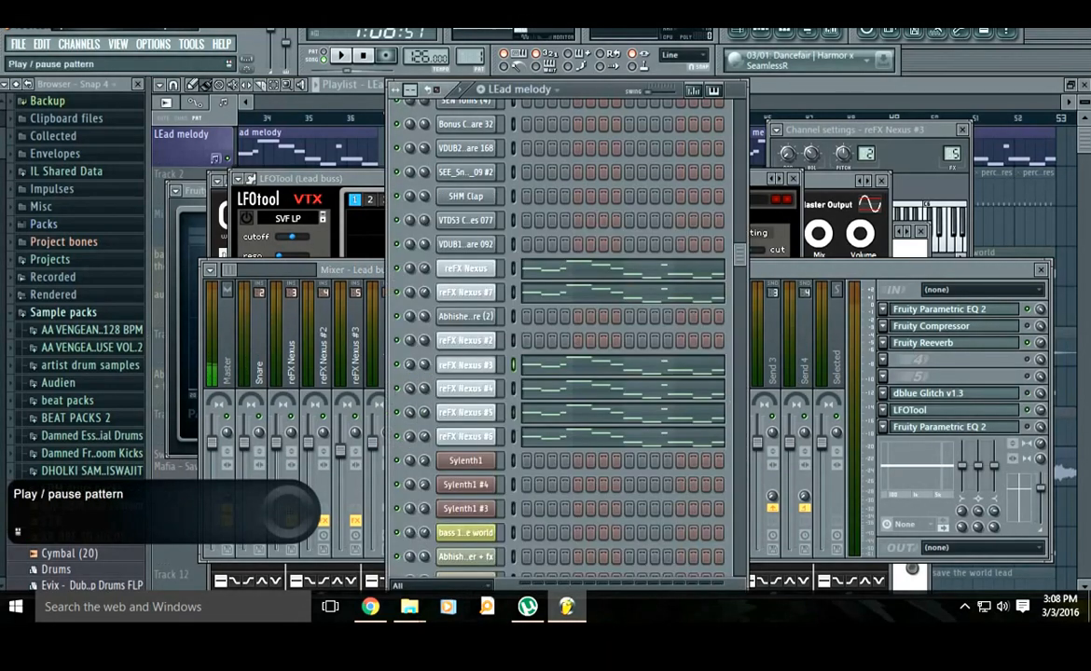
pyautogui.click(342, 56)
pyautogui.moveTo(838, 270); pyautogui.dragTo(773, 237)
pyautogui.press('space')
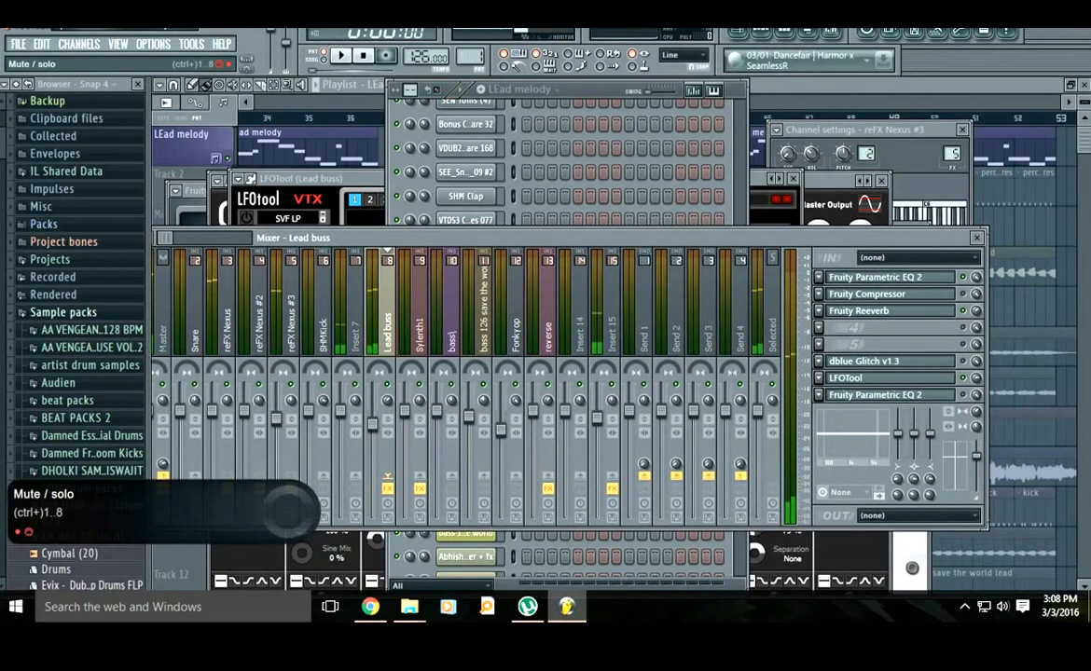
pyautogui.press('space')
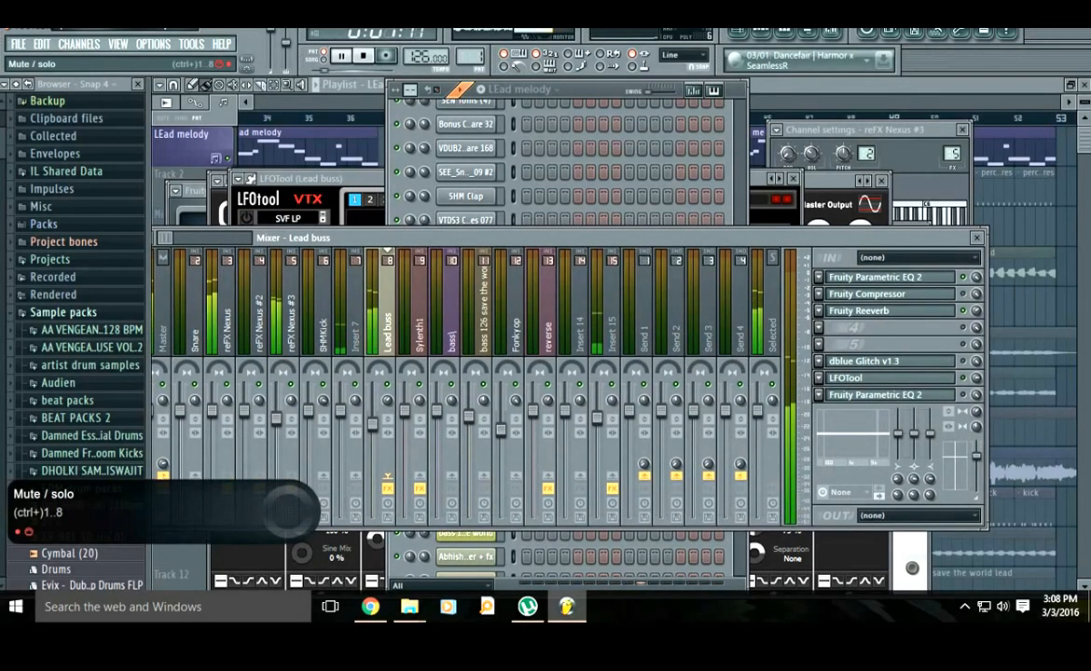
pyautogui.press('space')
pyautogui.press('space')
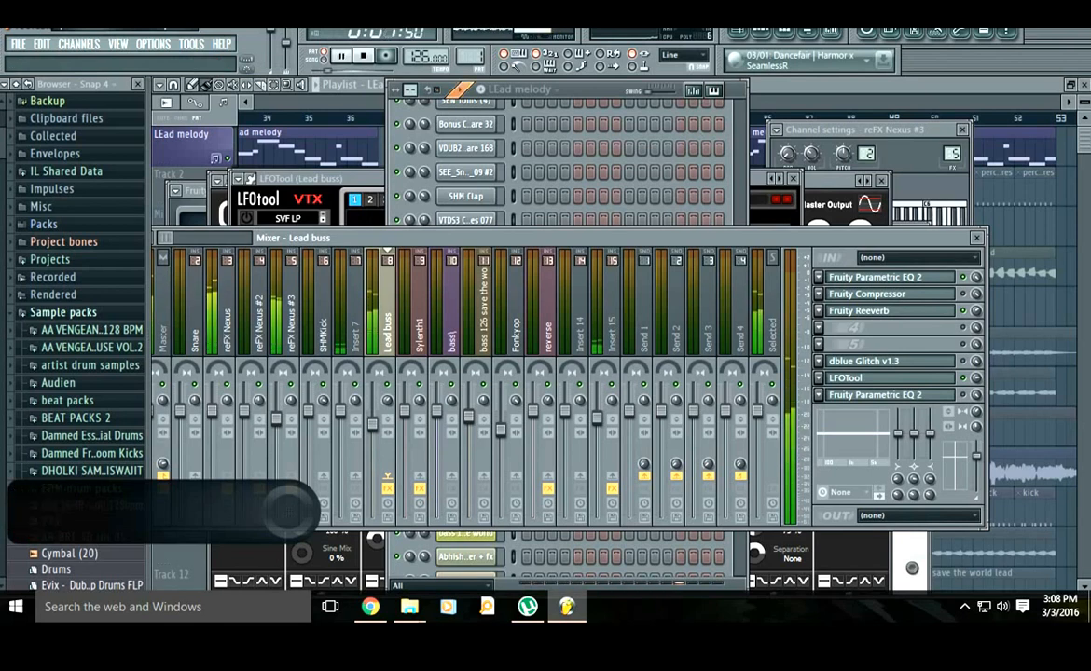
pyautogui.press('space')
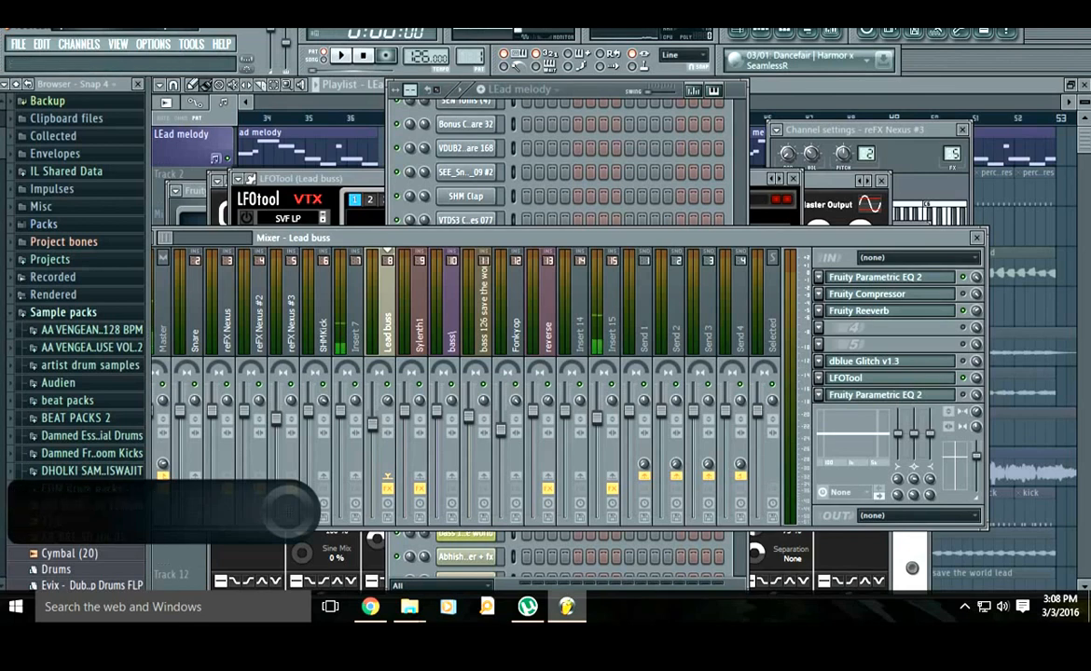
# - Open and enable the Lead buss's last Fruity Parametric EQ 2, and raise the Lead buss volume slightly during playback
pyautogui.click(886, 395)
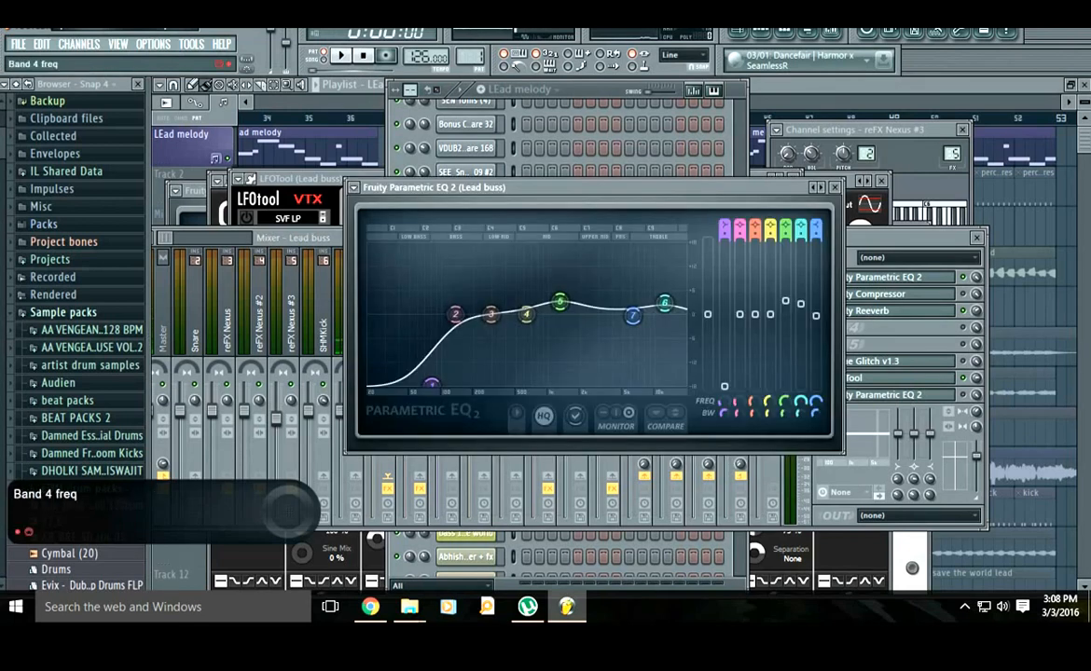
pyautogui.click(963, 395)
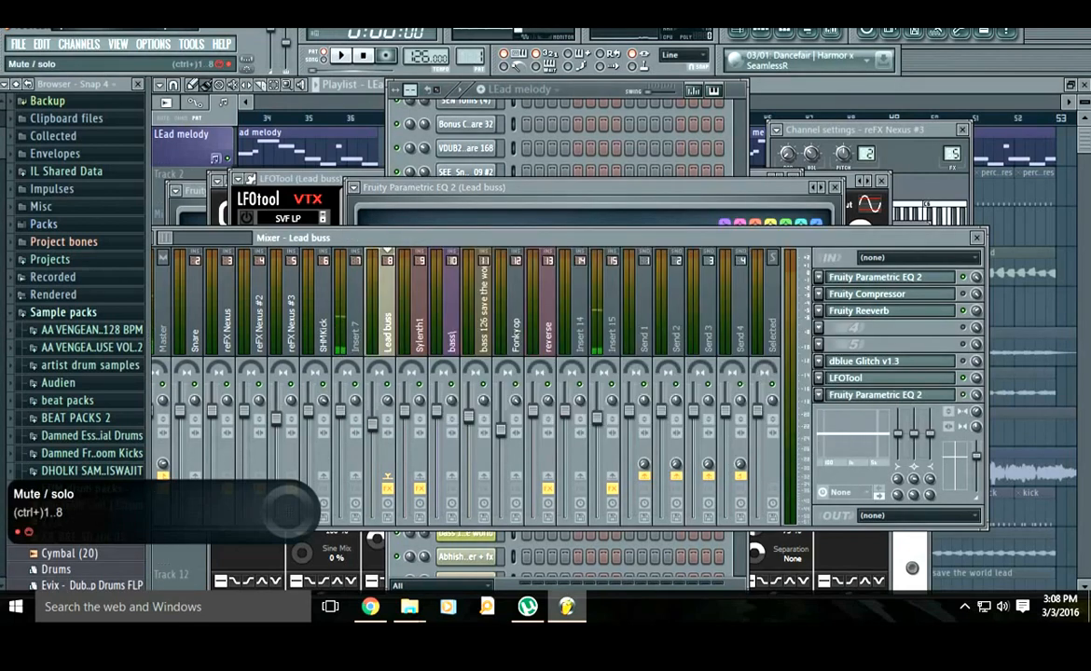
pyautogui.click(606, 188)
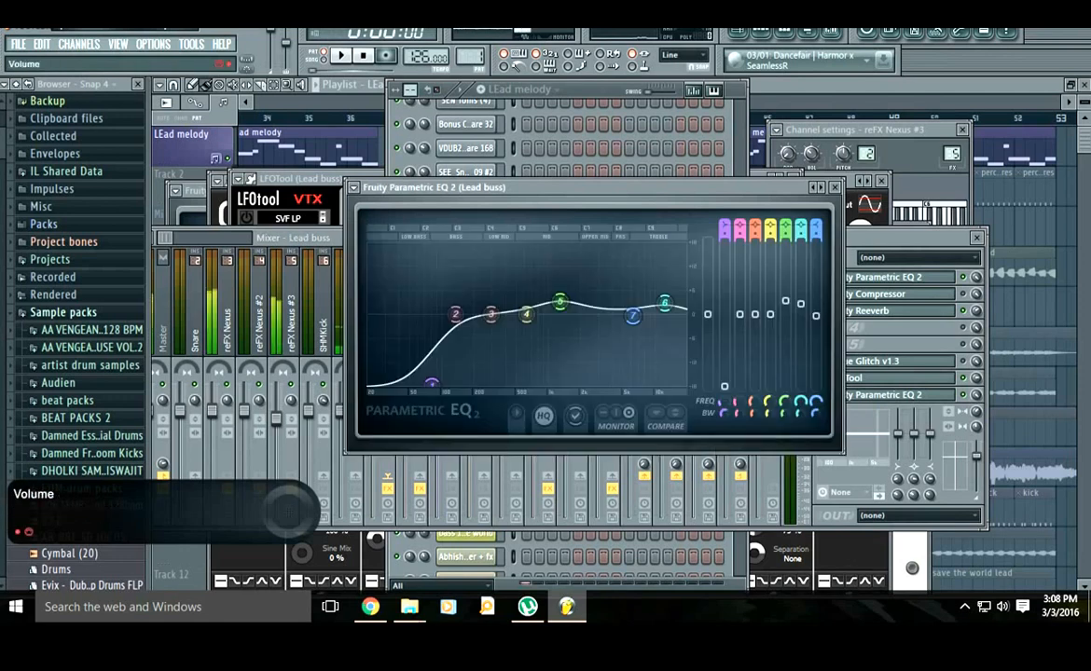
pyautogui.press('space')
pyautogui.click(886, 239)
pyautogui.moveTo(373, 422); pyautogui.dragTo(373, 420)
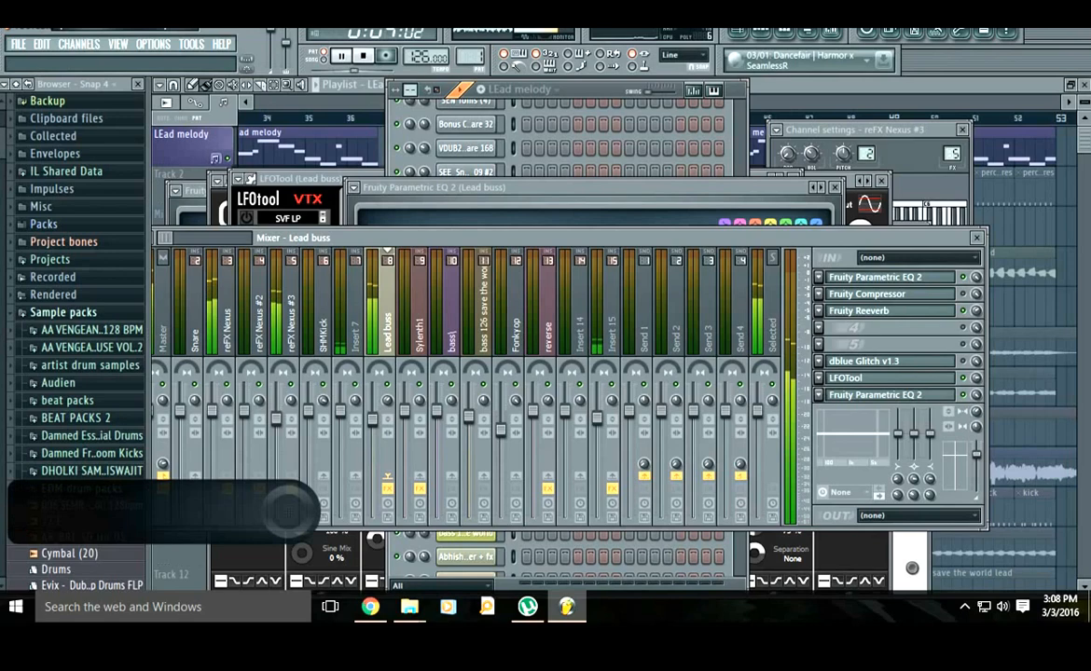
pyautogui.press('space')
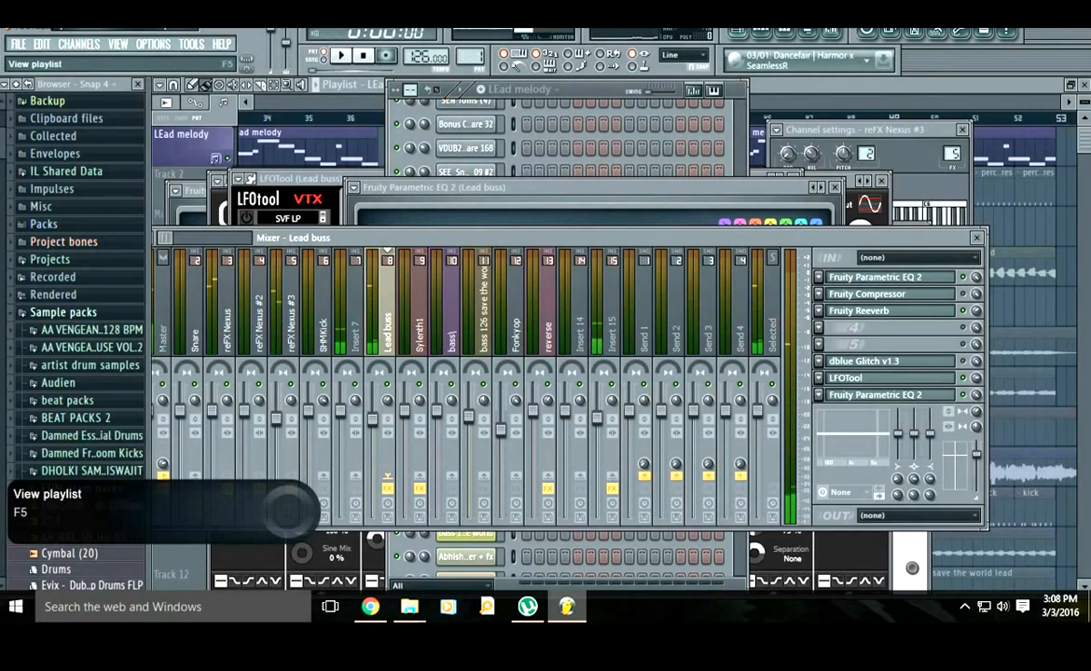
# - Solo Track 2 in the playlist and open the kick pattern's channels in the step sequencer
pyautogui.click(820, 85)
pyautogui.click(388, 118)
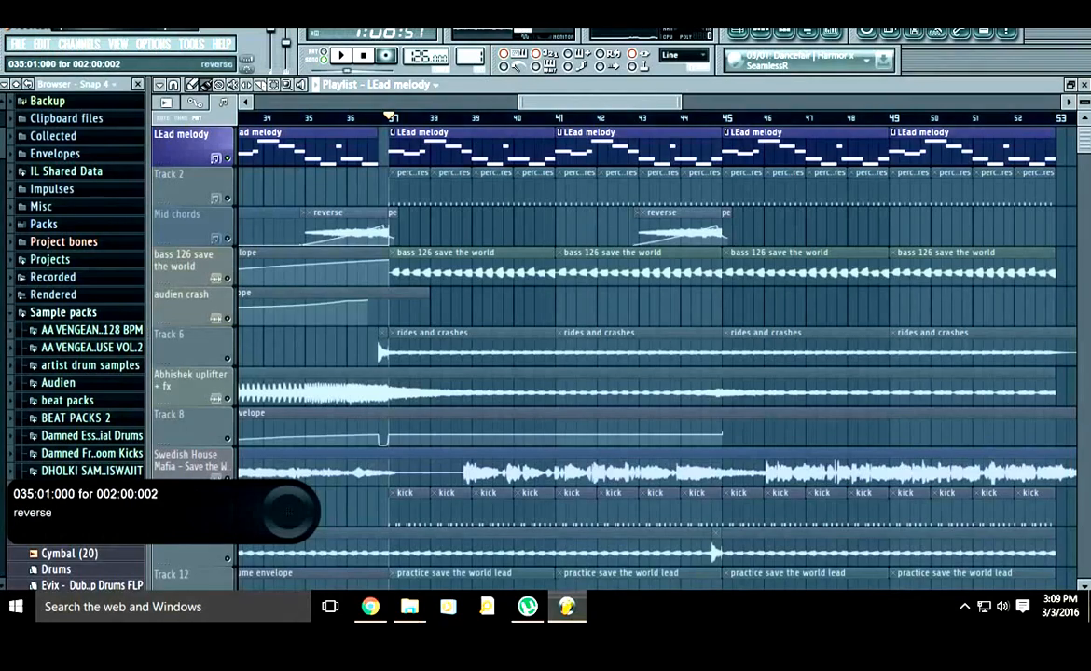
pyautogui.rightClick(227, 199)
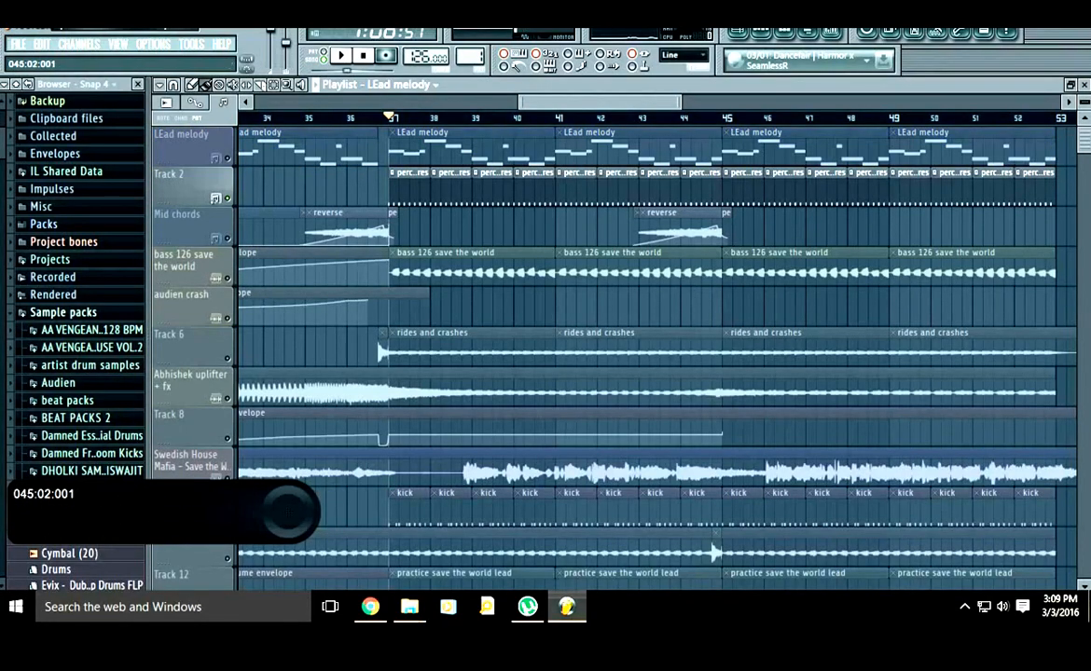
pyautogui.scroll(-2, 399, 313)
pyautogui.scroll(2, 391, 280)
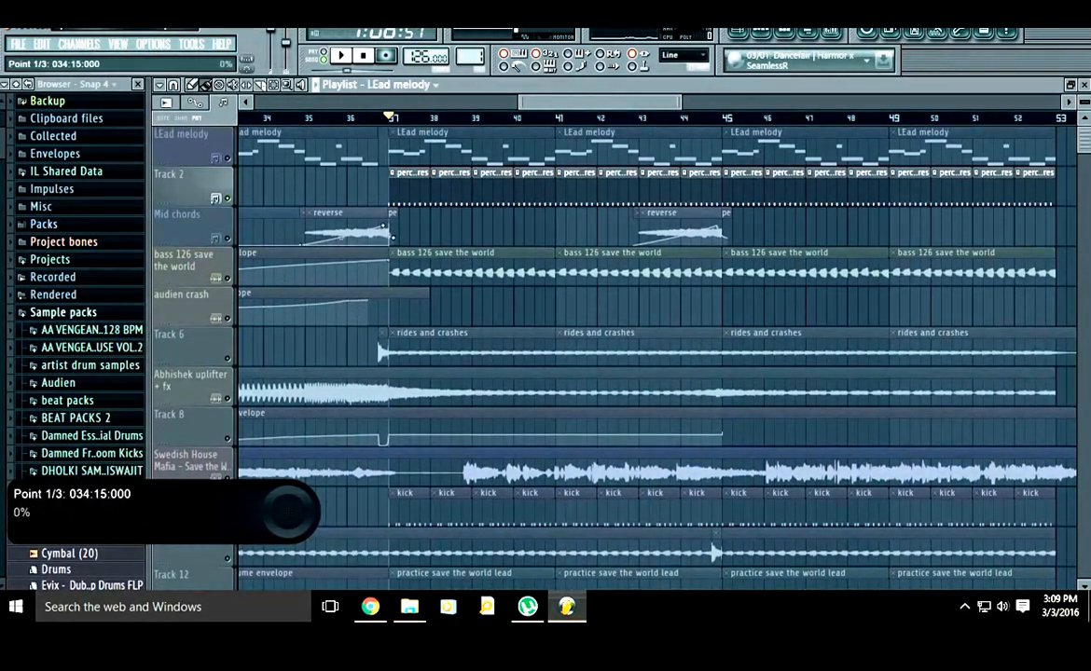
pyautogui.scroll(-2, 399, 308)
pyautogui.scroll(-4, 399, 308)
pyautogui.doubleClick(453, 298)
pyautogui.scroll(10, 476, 300)
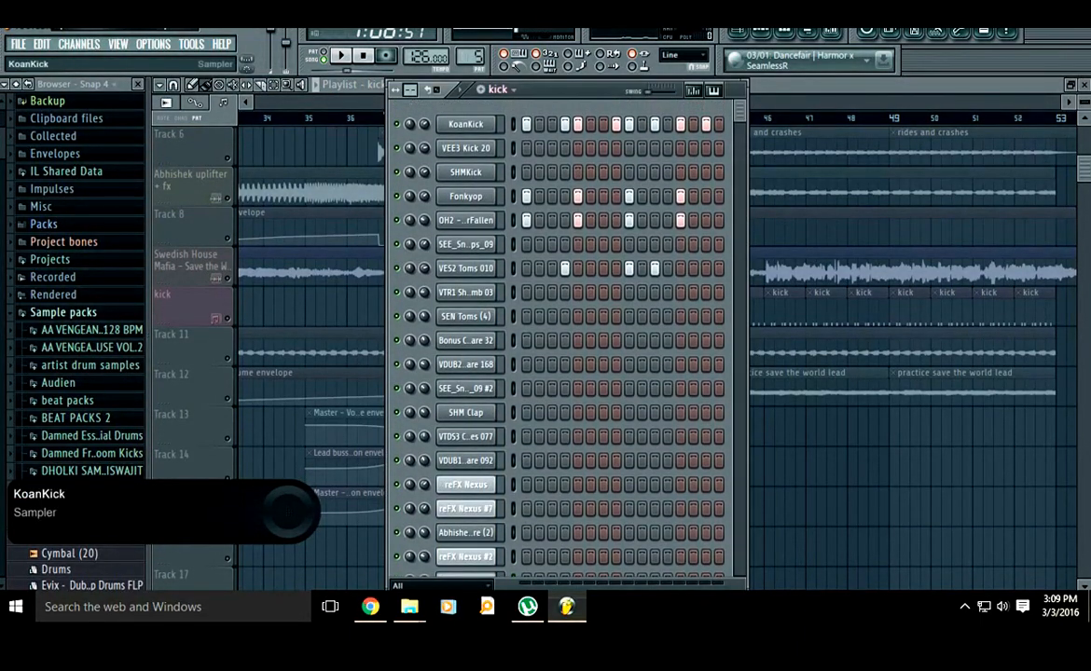
# - Solo the KoanKick channel in the kick pattern and play it
pyautogui.rightClick(487, 124)
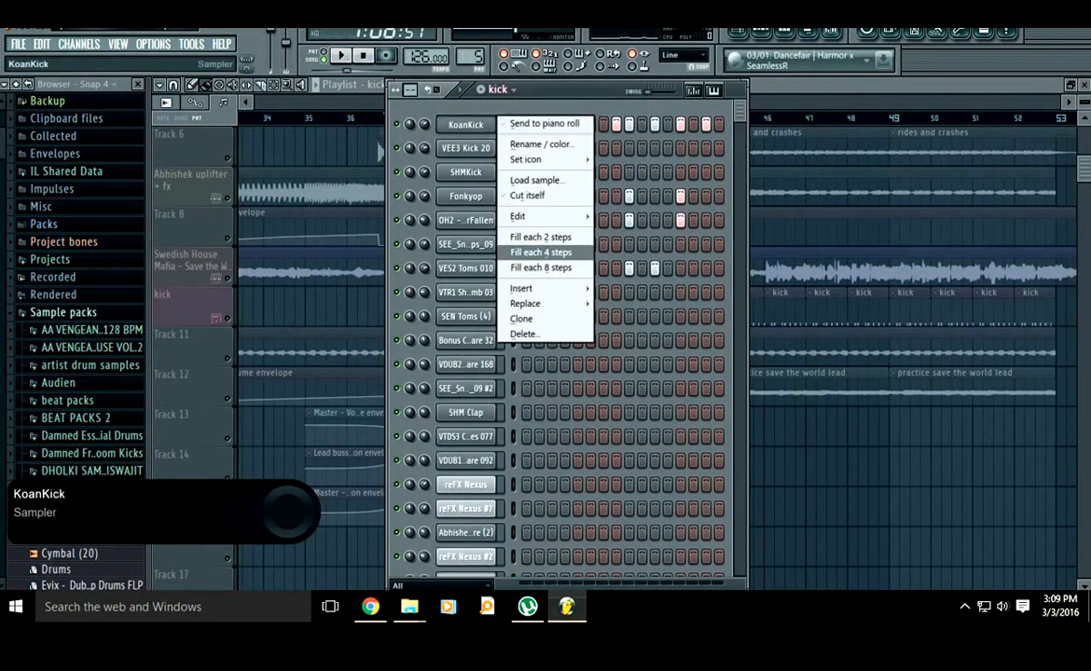
pyautogui.click(524, 246)
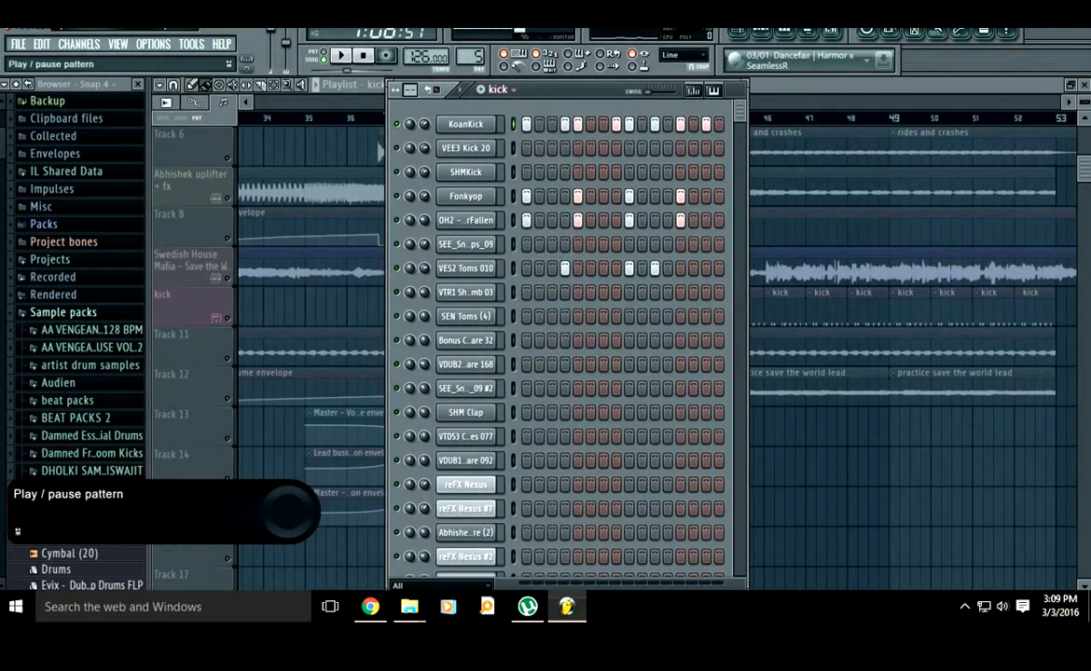
pyautogui.click(341, 55)
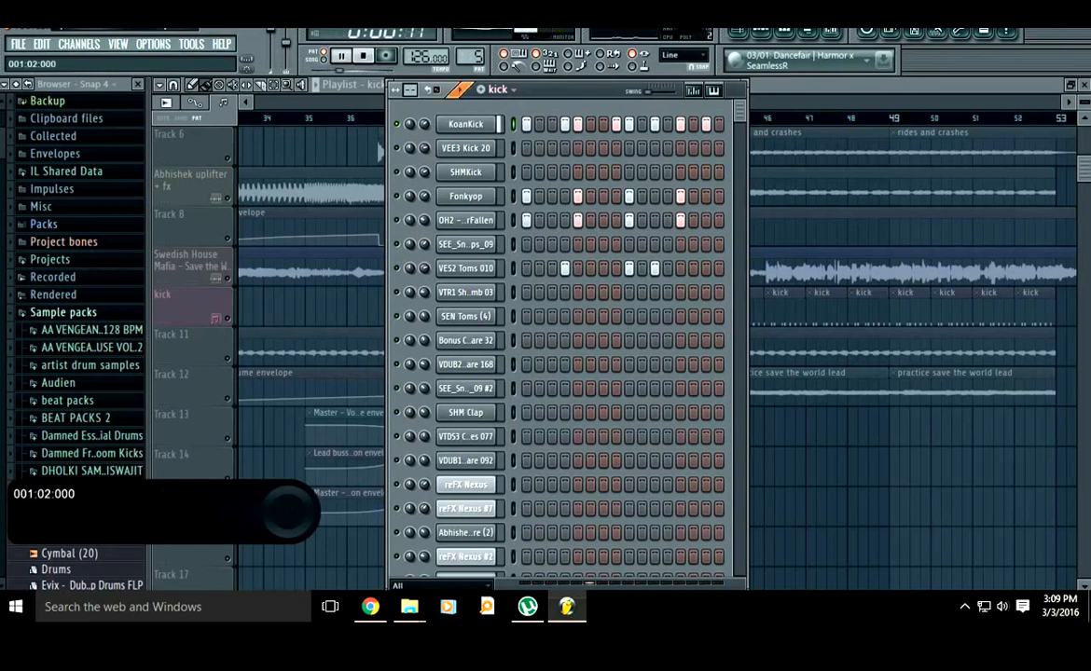
pyautogui.press('space')
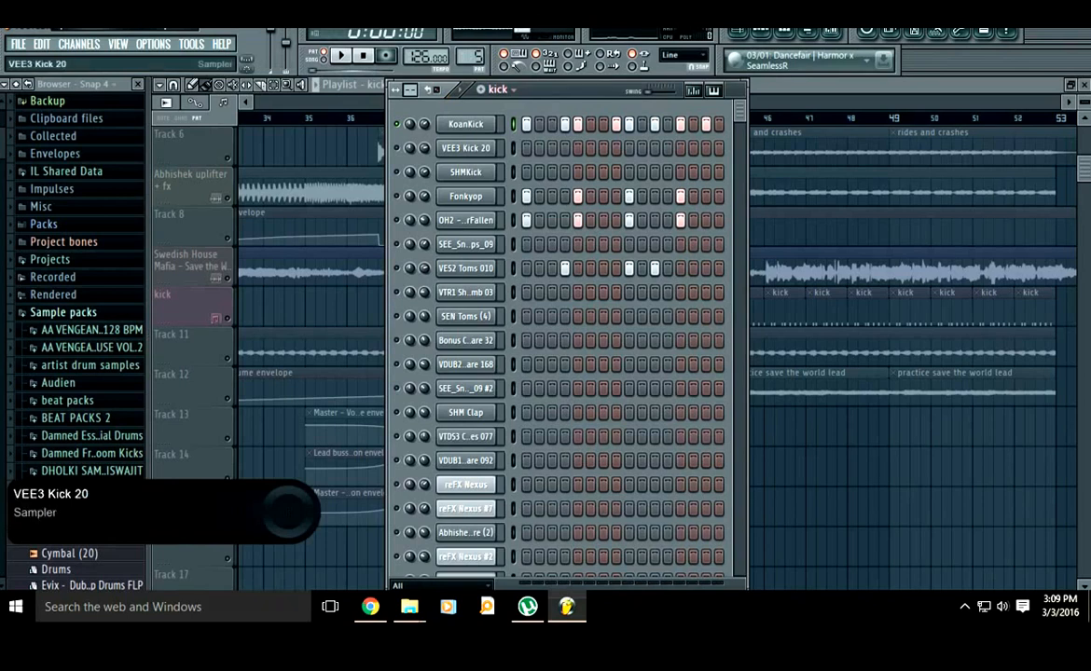
pyautogui.press('space')
pyautogui.press('space')
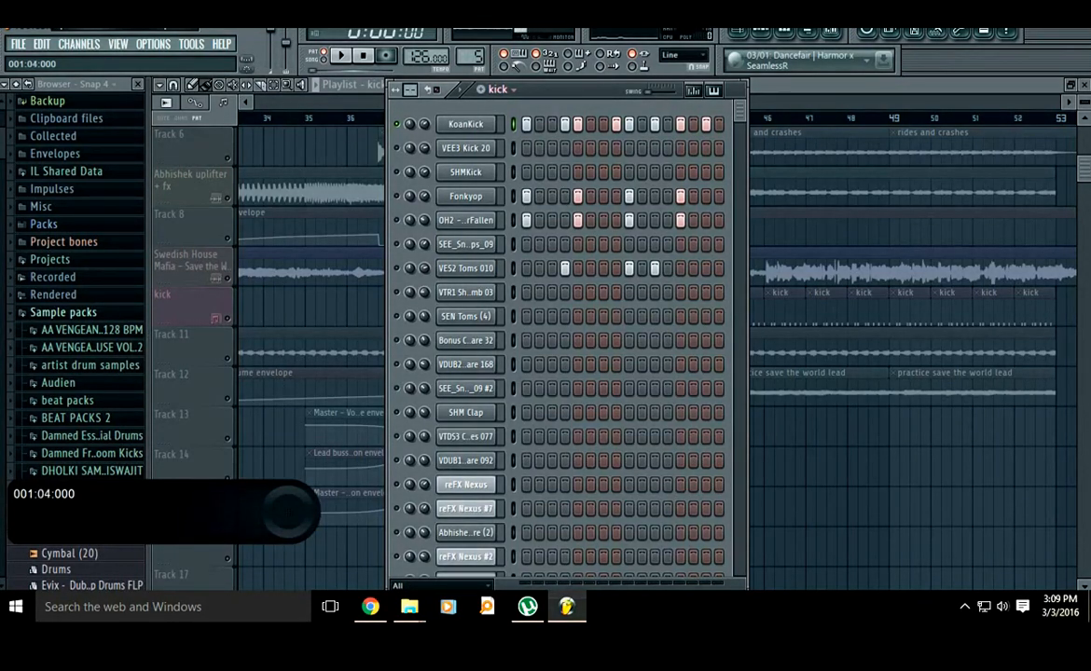
# - Show KoanKick's velocity graph and adjust its step velocities during playback, leaving steps 4, 8 and 12 lower than the rest
pyautogui.click(693, 90)
pyautogui.press('space')
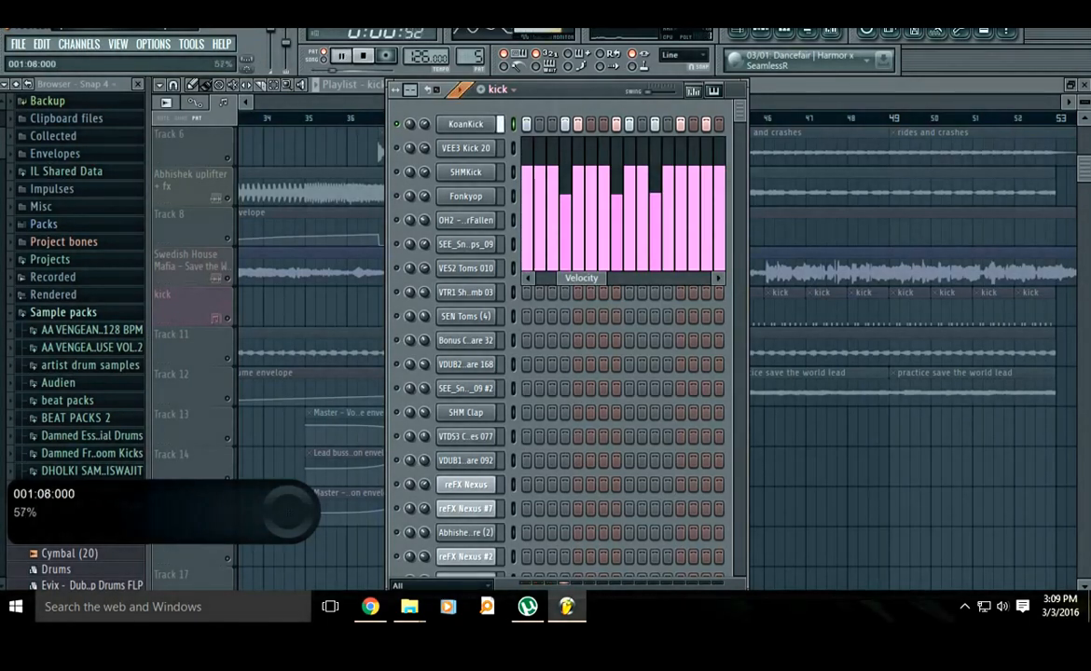
pyautogui.click(655, 197)
pyautogui.moveTo(566, 191); pyautogui.dragTo(565, 169)
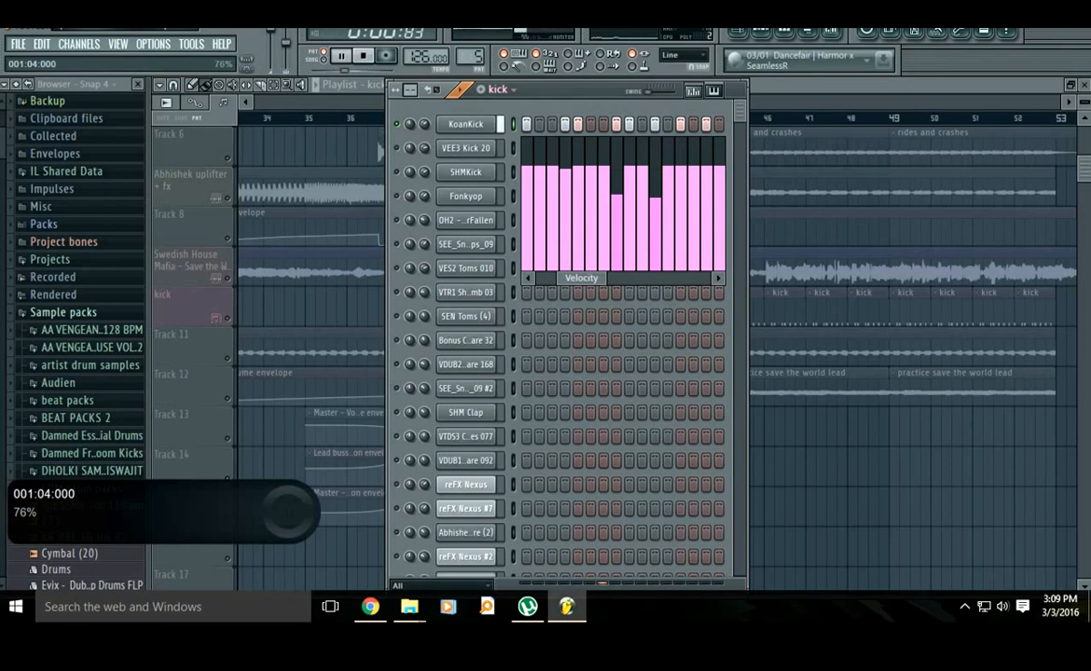
pyautogui.moveTo(616, 194)
pyautogui.mouseDown()
pyautogui.moveTo(617, 169)
pyautogui.moveTo(656, 180)
pyautogui.moveTo(667, 169)
pyautogui.mouseUp()
pyautogui.click(657, 168)
pyautogui.press('space')
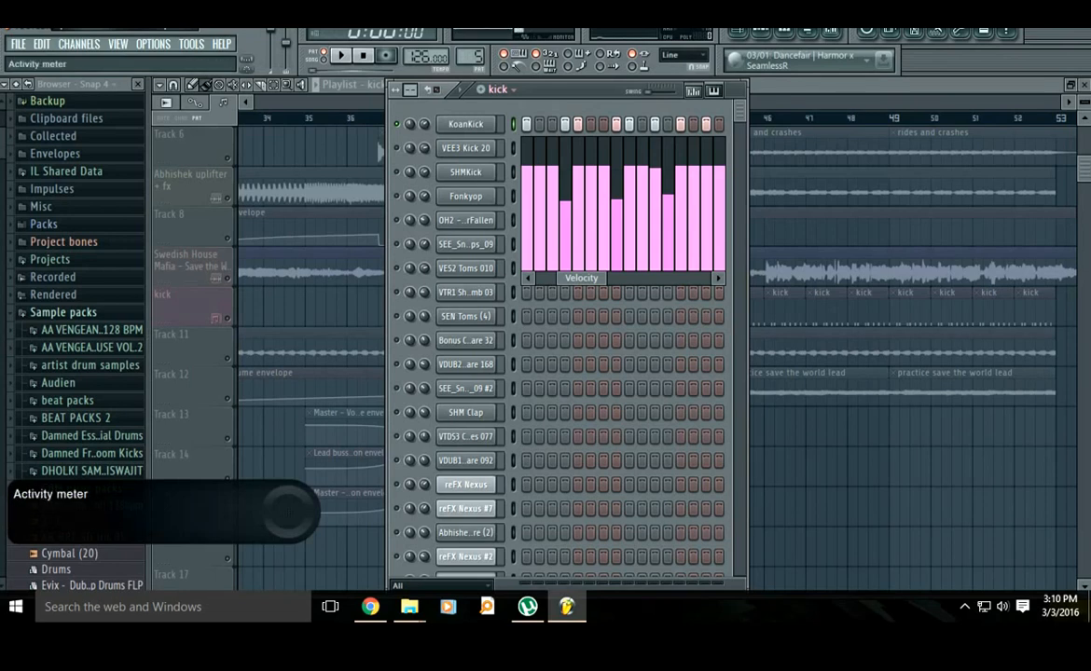
# - Try KoanKick with hits on only every fourth step, restore its extra hits and play it
pyautogui.rightClick(497, 124)
pyautogui.click(541, 252)
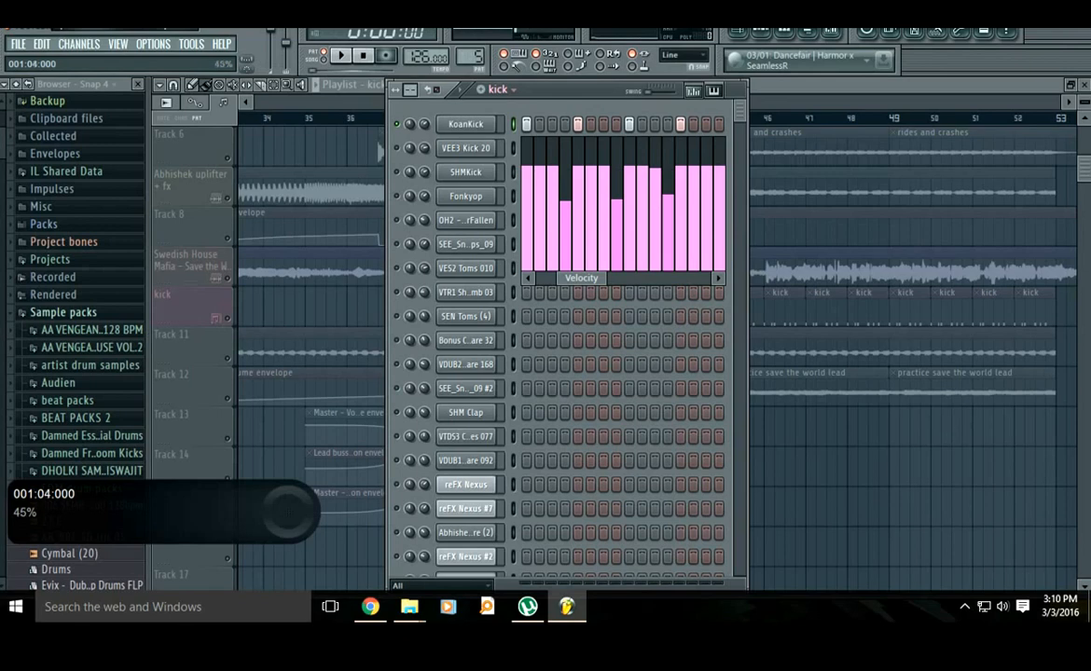
pyautogui.press('space')
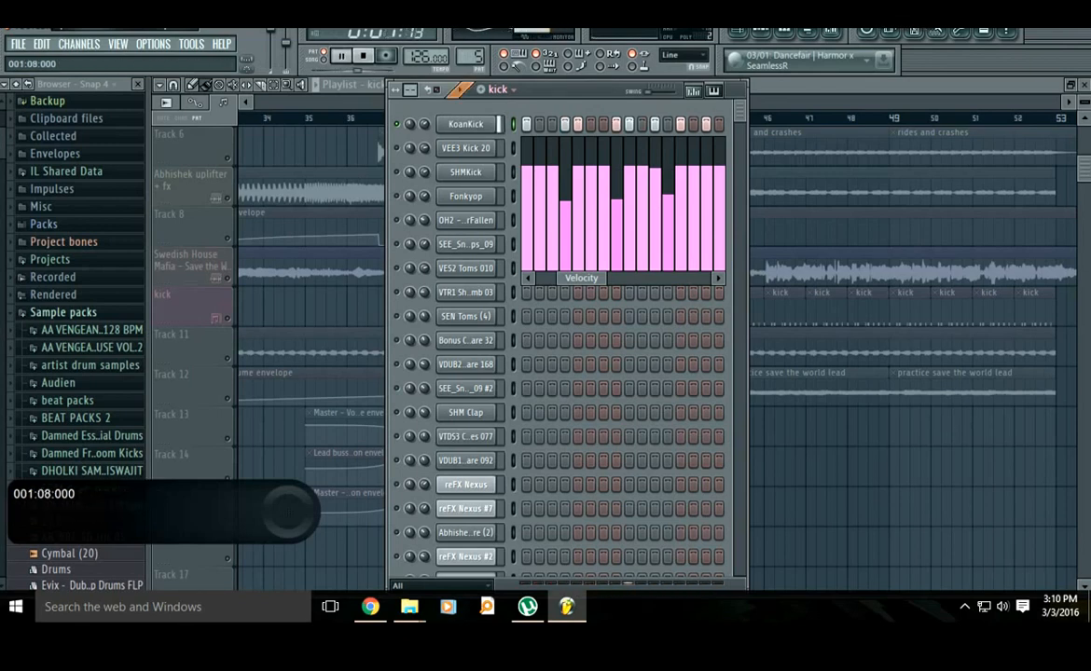
pyautogui.press('space')
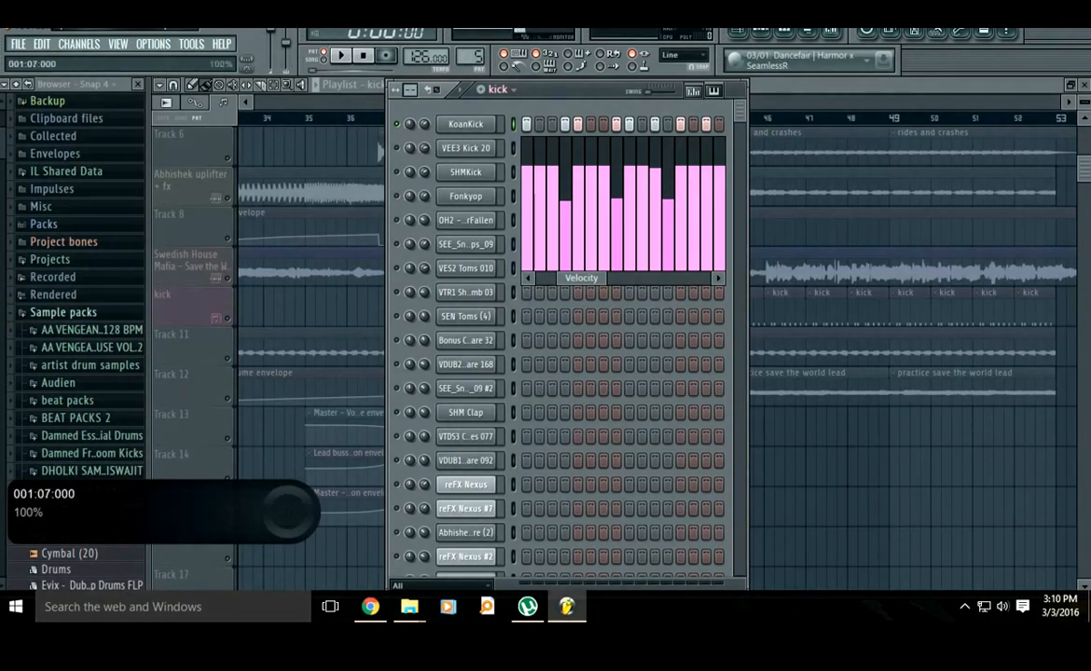
# - Hide the velocity graph and play the kick pattern with Fonkyop and the OH2 layer, adding VES2 Toms 010
pyautogui.click(693, 91)
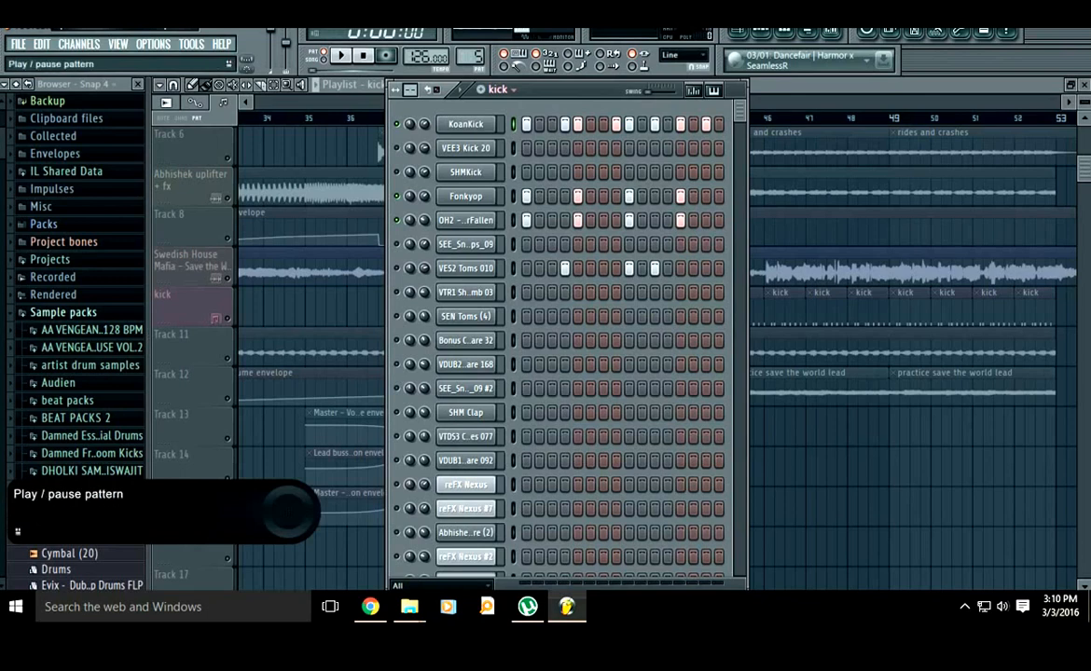
pyautogui.click(341, 55)
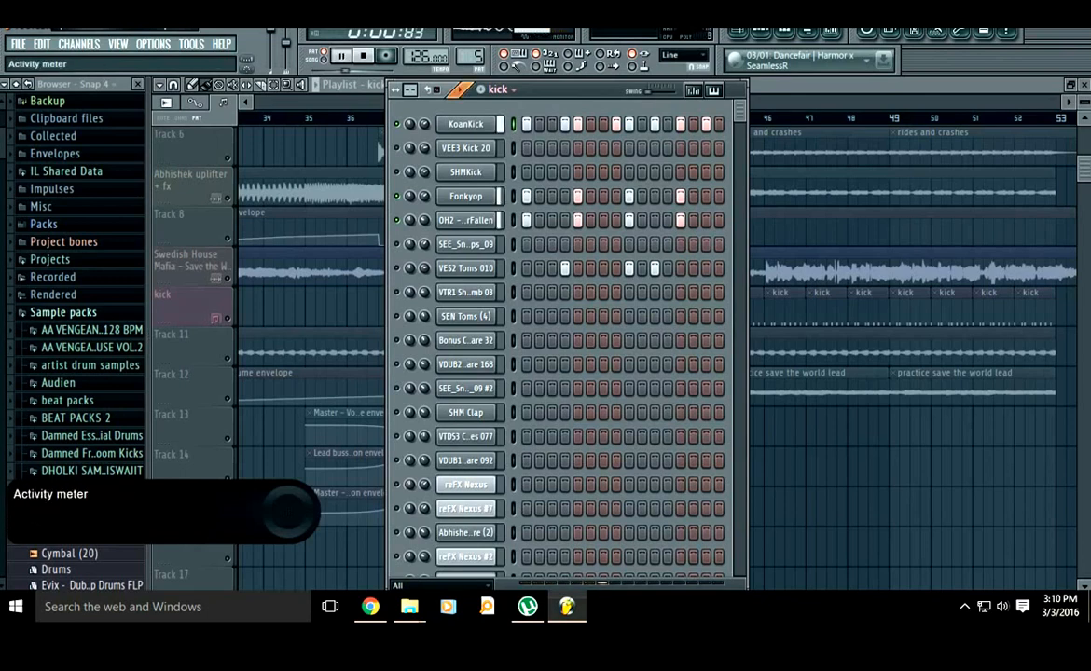
pyautogui.press('space')
pyautogui.click(499, 268)
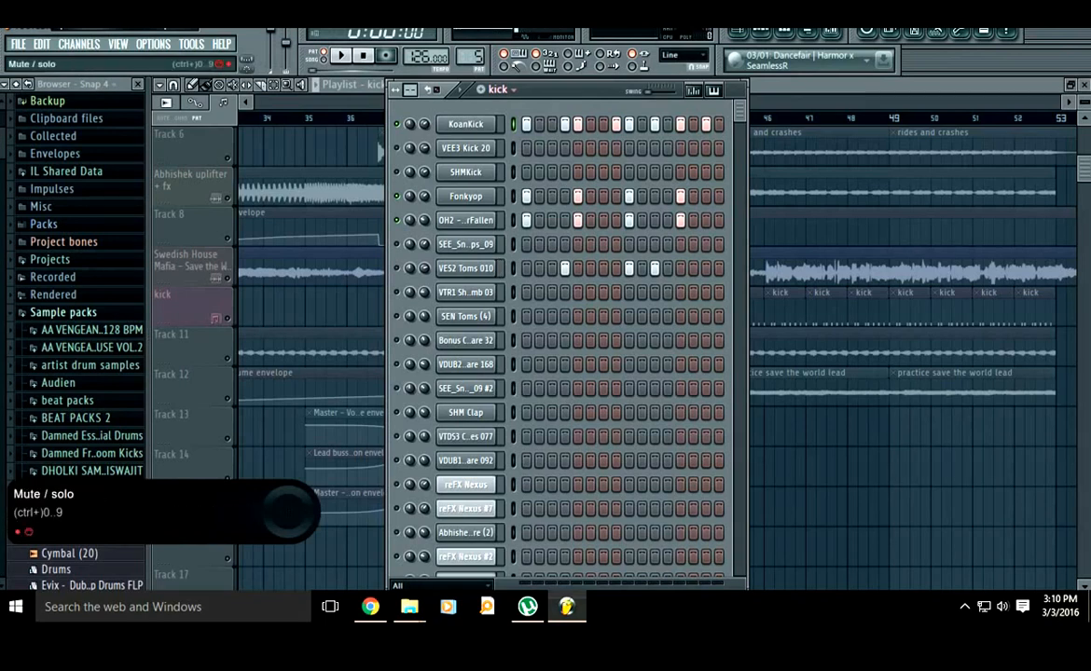
pyautogui.press('space')
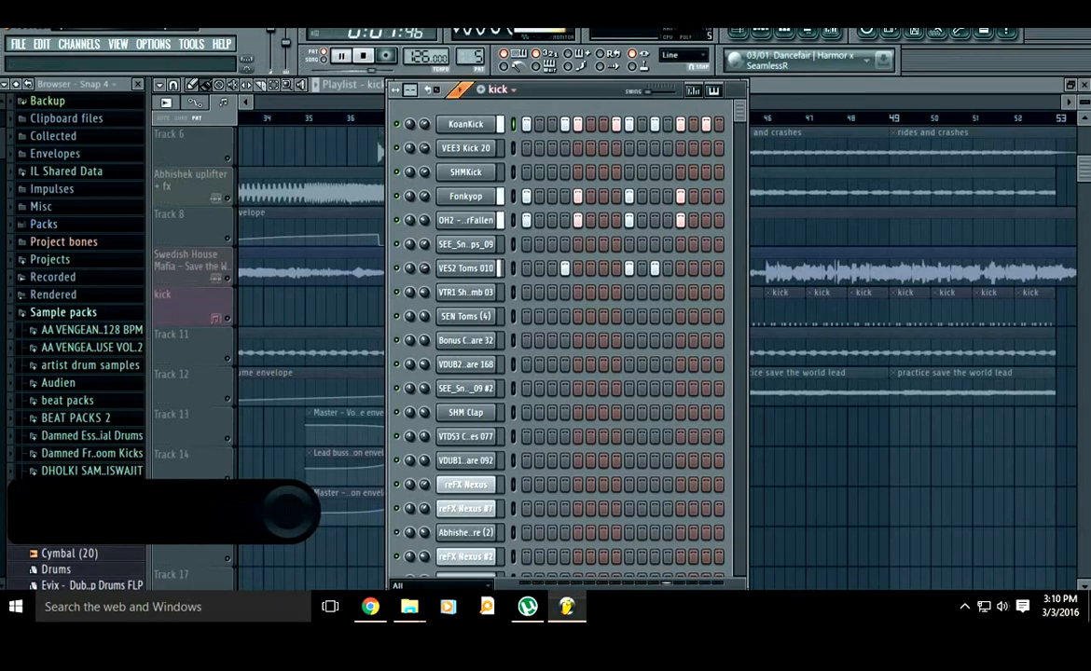
# - Switch briefly to Pattern 6 for comparison, return to the kick pattern and play it again
pyautogui.press('+')
pyautogui.press('space')
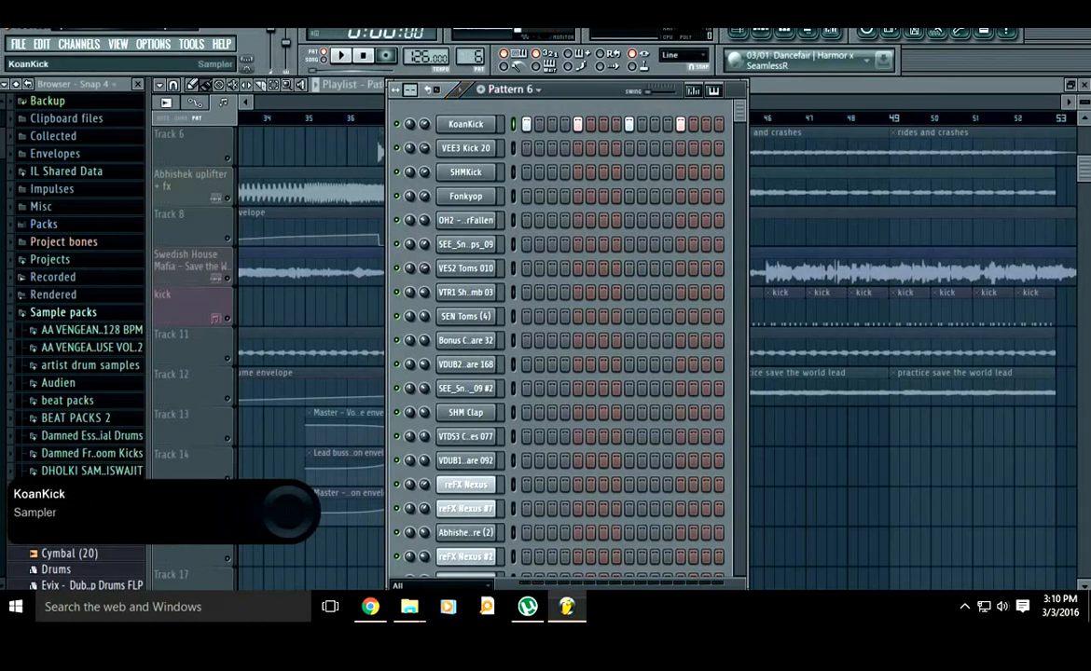
pyautogui.press('-')
pyautogui.press('space')
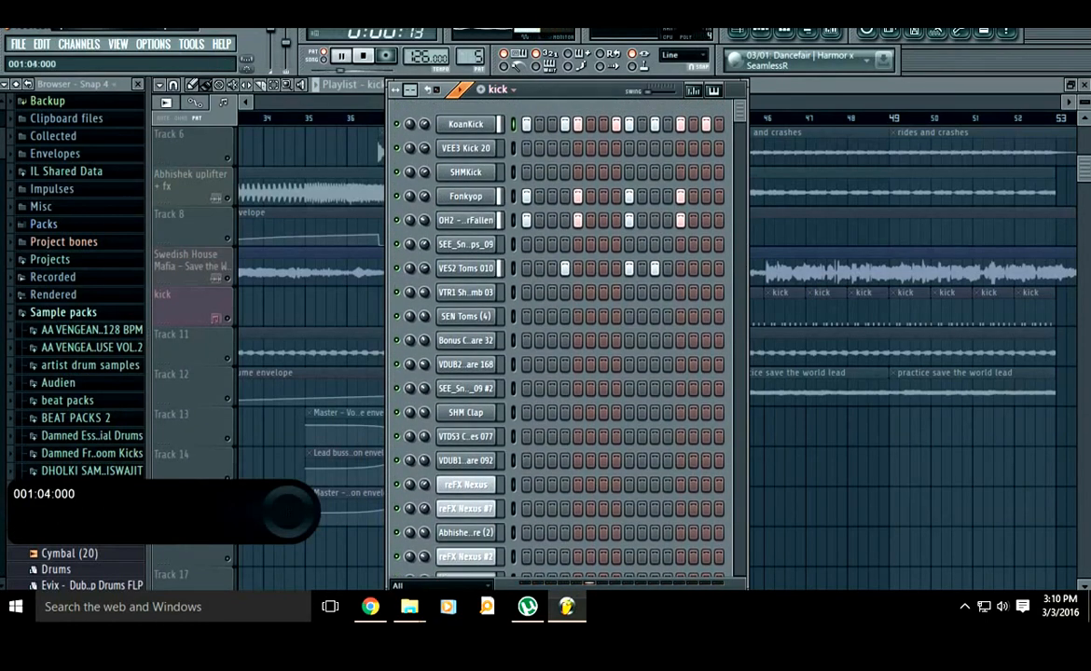
pyautogui.press('space')
# - Select the percs and snares pattern from Track 2 in the playlist and show its channels in the step sequencer
pyautogui.press('F6')
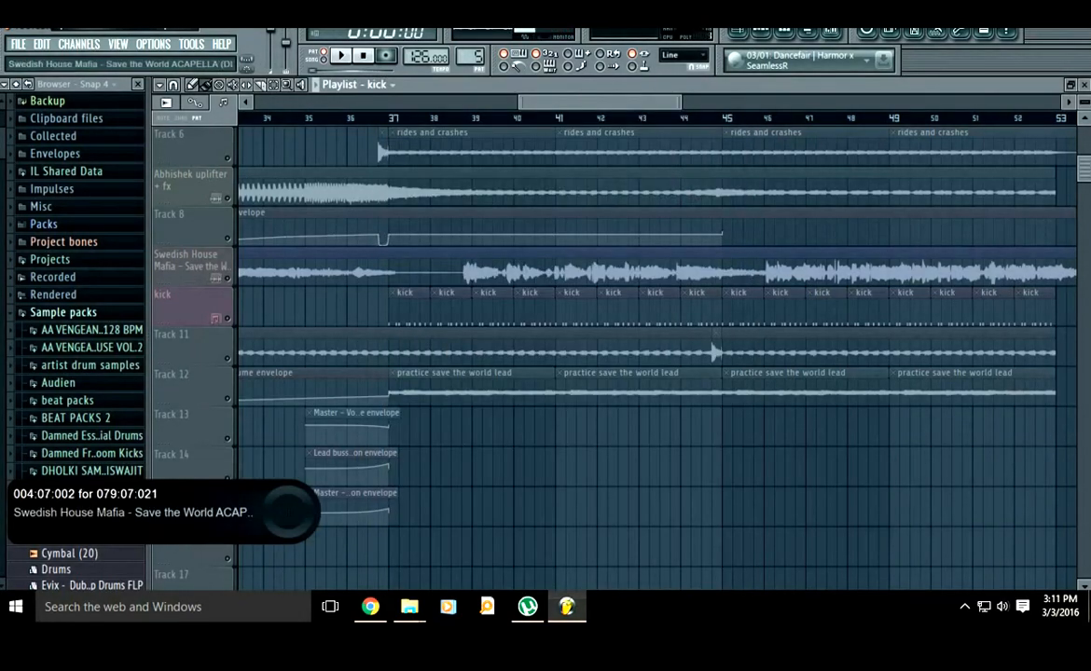
pyautogui.scroll(-2, 508, 310)
pyautogui.scroll(-3, 508, 310)
pyautogui.scroll(2, 508, 309)
pyautogui.scroll(6, 509, 310)
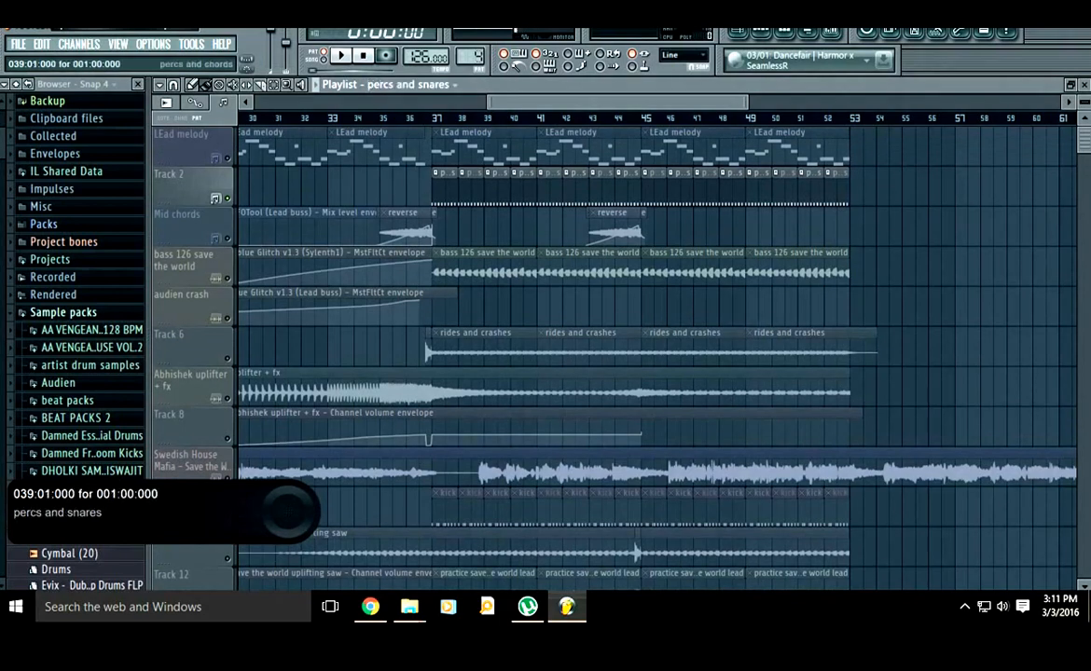
pyautogui.press('F6')
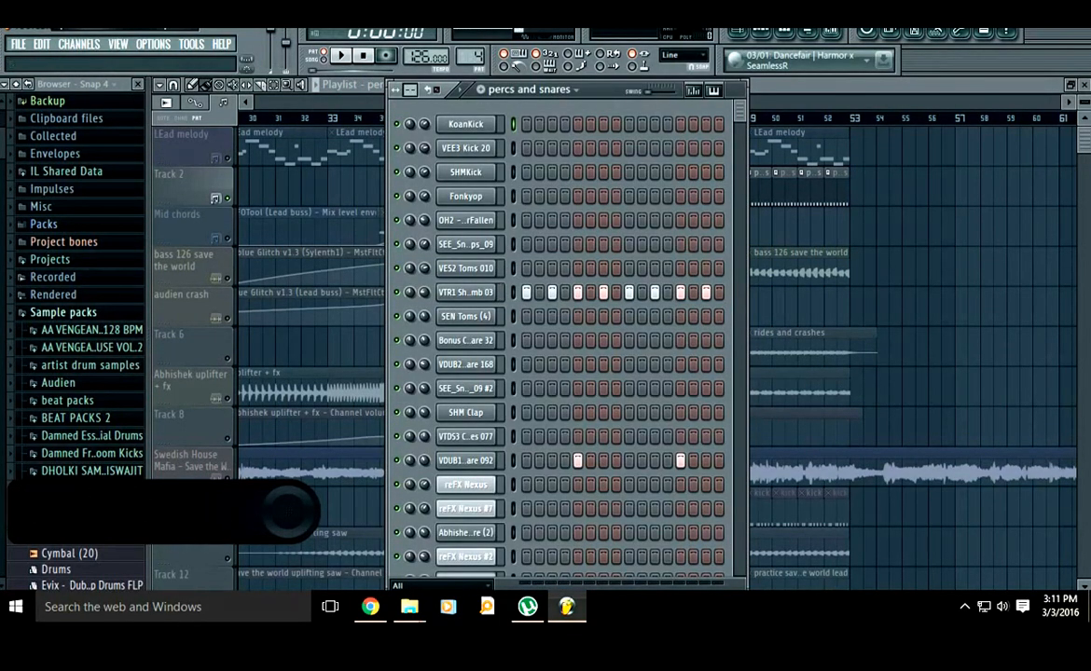
# - Play VDUB1 Snare 092 in solo with its channel settings open, and nudge its channel volume
pyautogui.moveTo(425, 293); pyautogui.dragTo(425, 292)
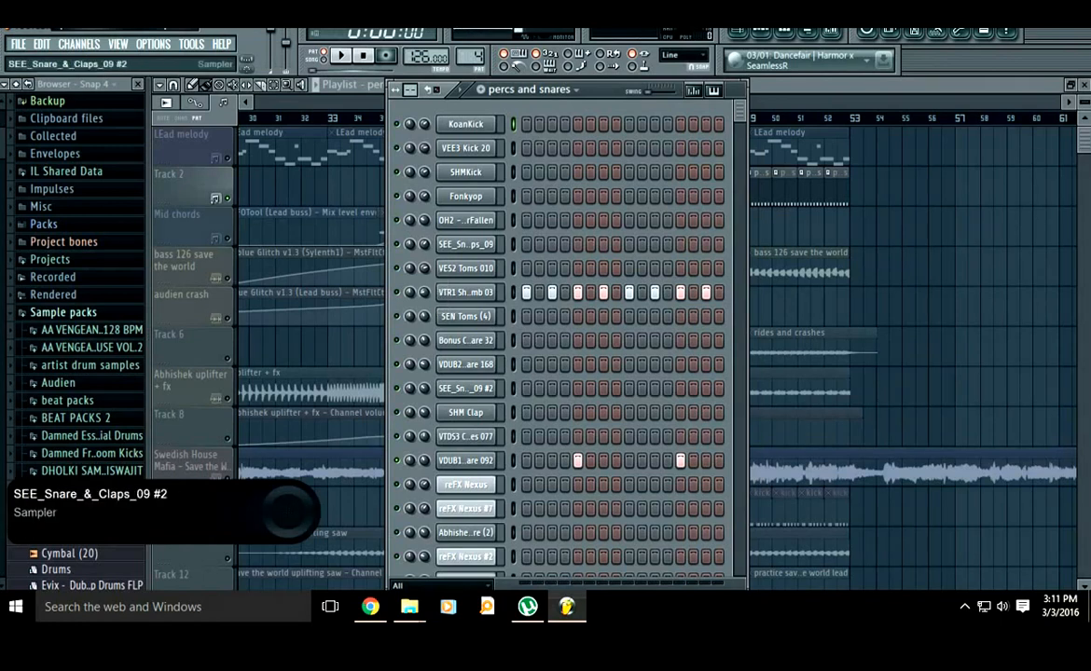
pyautogui.press('space')
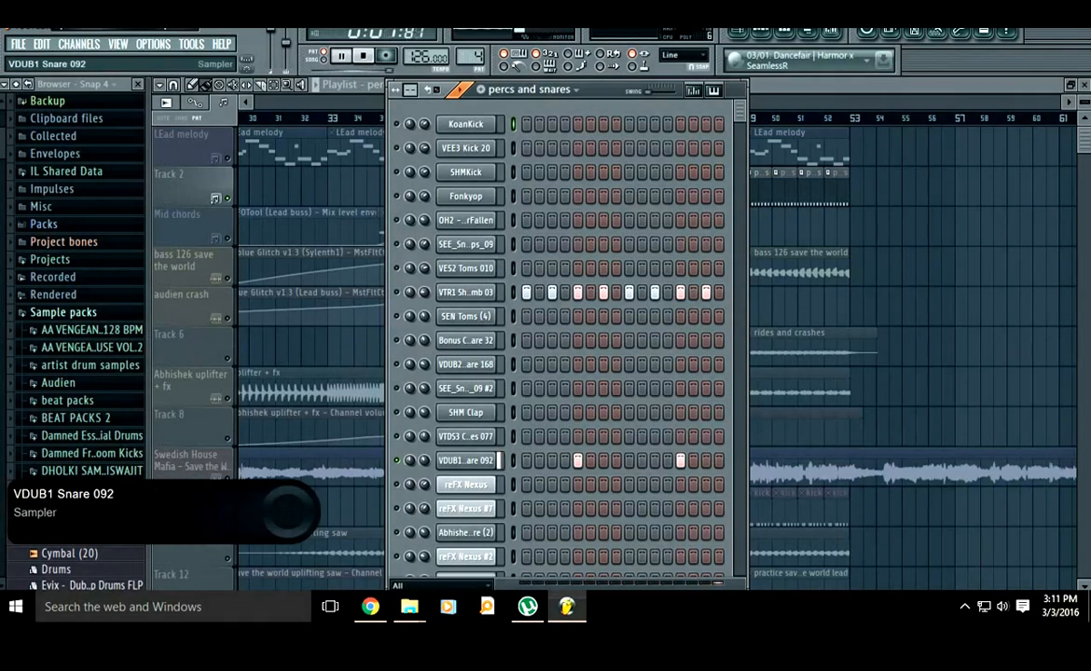
pyautogui.click(499, 459)
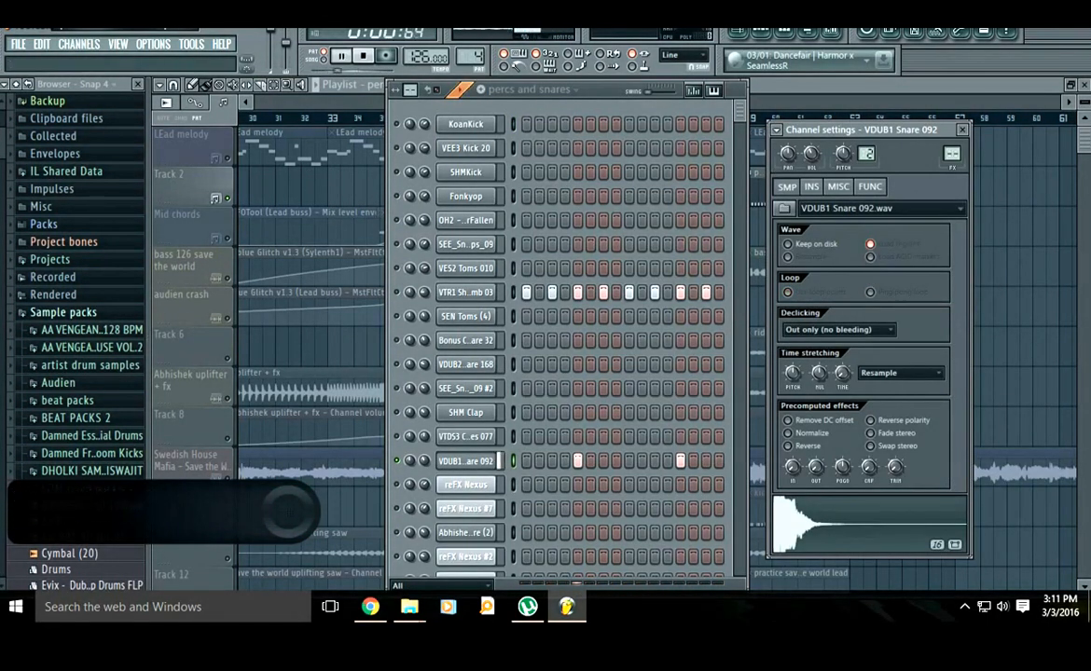
pyautogui.press('space')
pyautogui.click(459, 91)
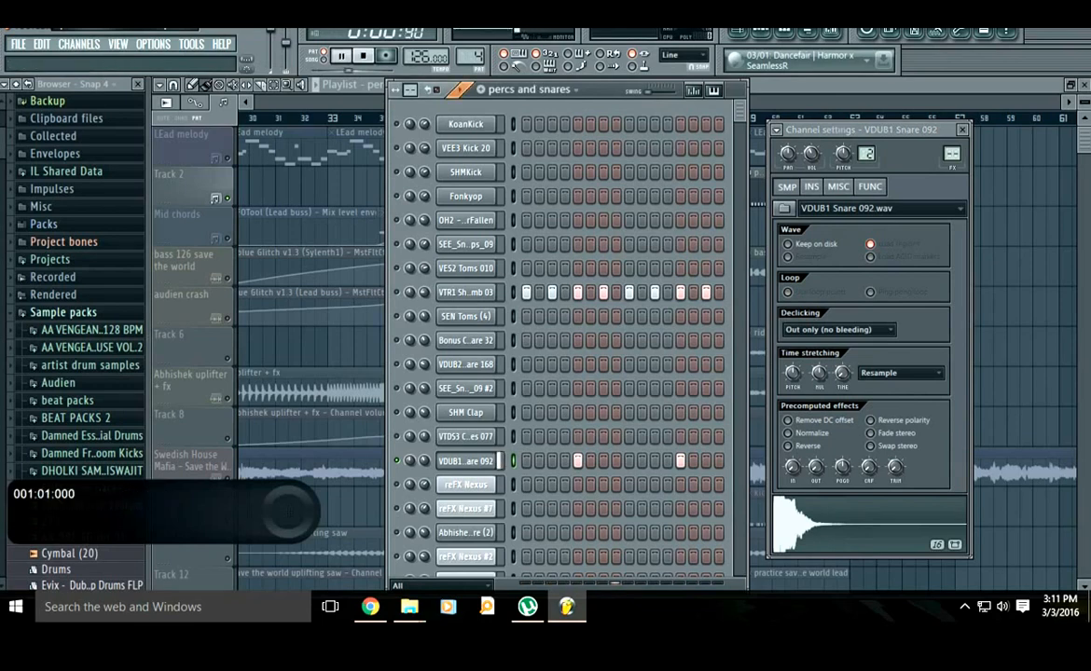
pyautogui.press('space')
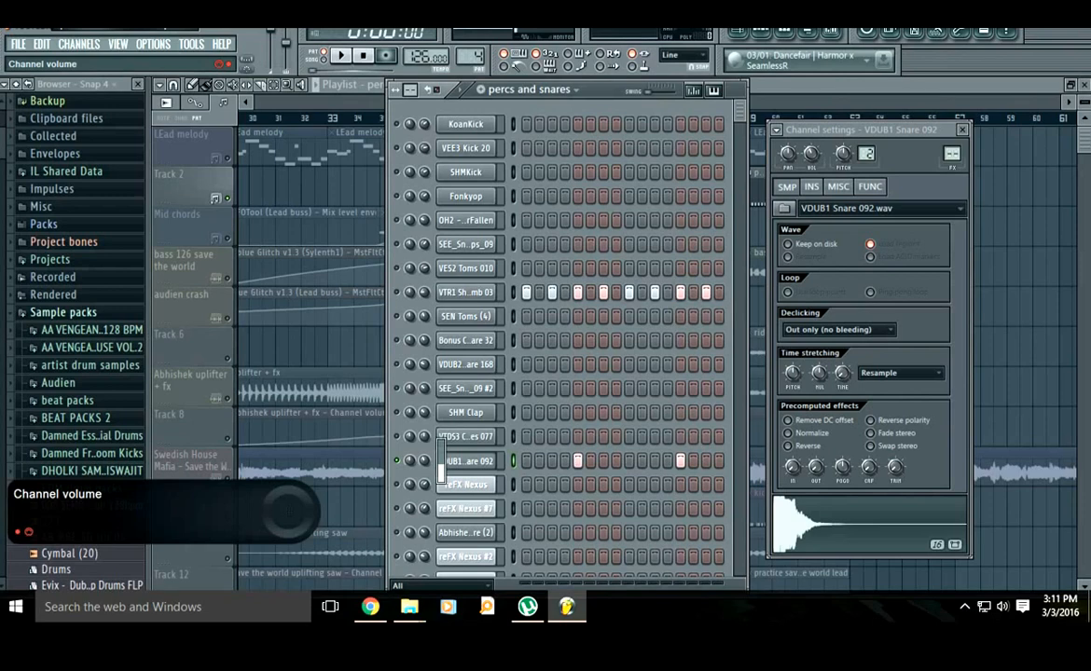
pyautogui.moveTo(424, 460); pyautogui.dragTo(425, 460)
pyautogui.moveTo(424, 461); pyautogui.dragTo(424, 463)
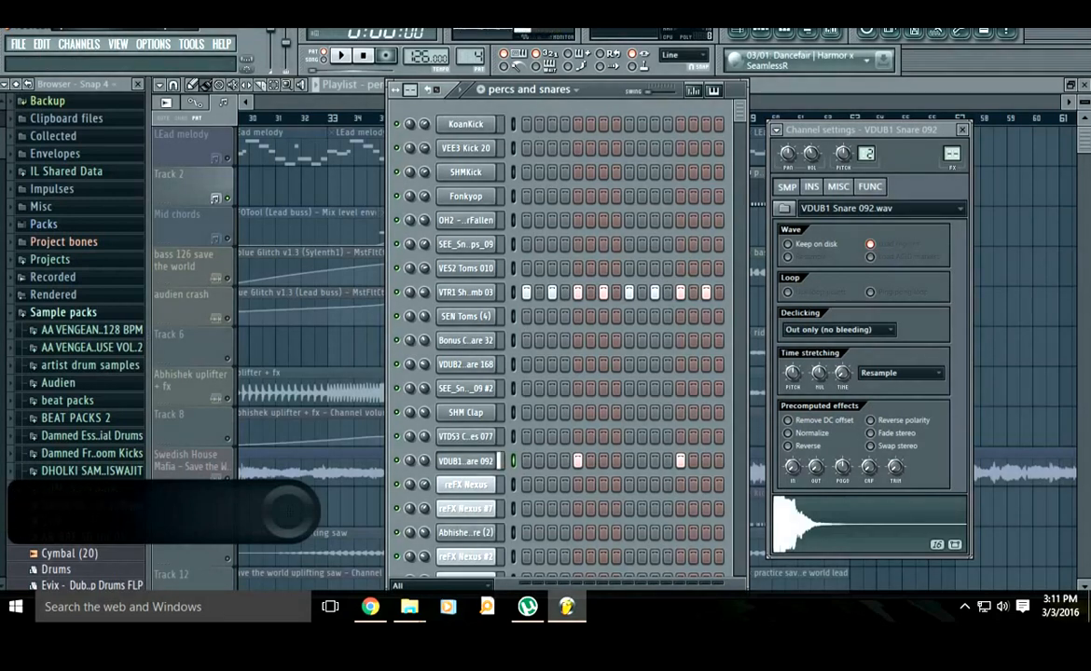
# - Unmute the kick track alongside Track 2 in the playlist and play the song from just before bar 37
pyautogui.click(737, 33)
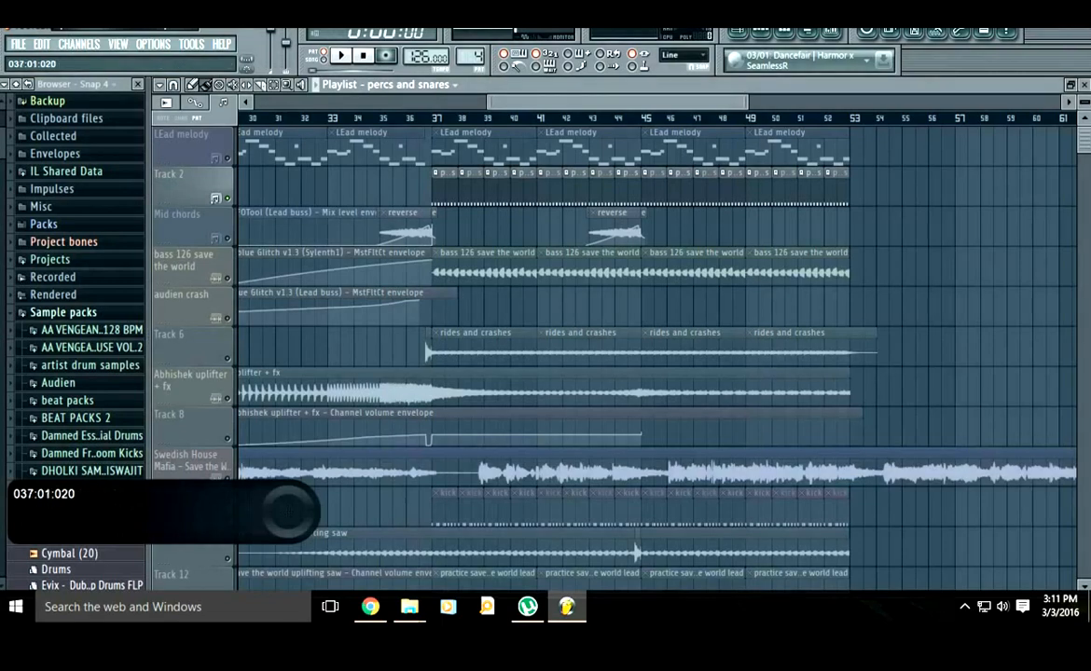
pyautogui.click(433, 117)
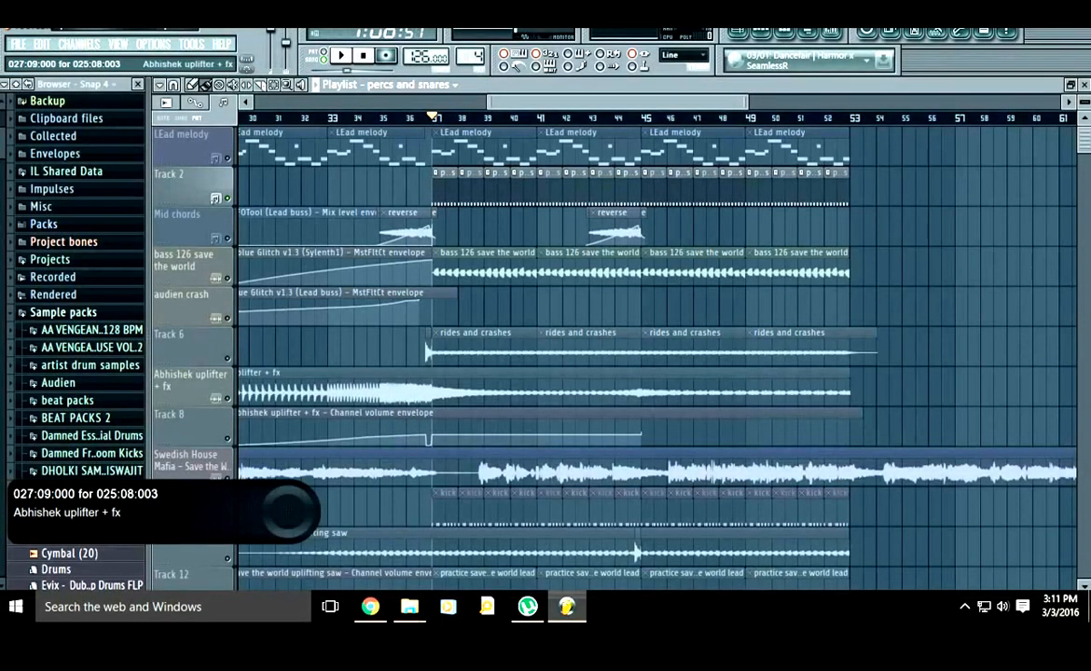
pyautogui.scroll(-3, 289, 511)
pyautogui.click(228, 398)
pyautogui.scroll(3, 429, 331)
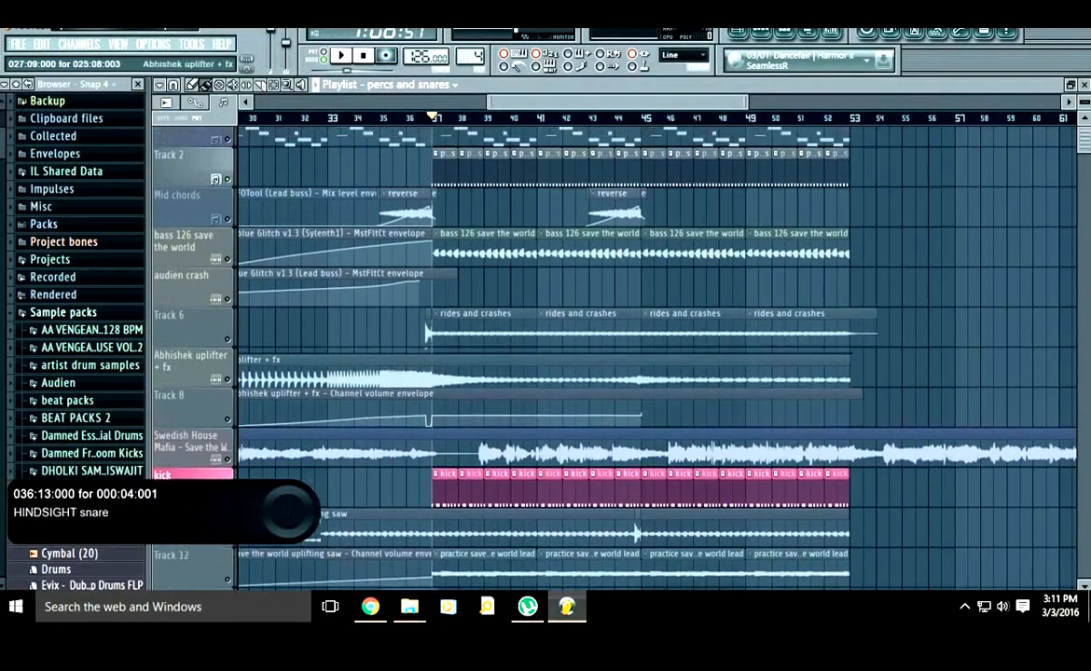
pyautogui.click(421, 117)
pyautogui.press('space')
pyautogui.scroll(2, 472, 387)
pyautogui.scroll(1, 480, 387)
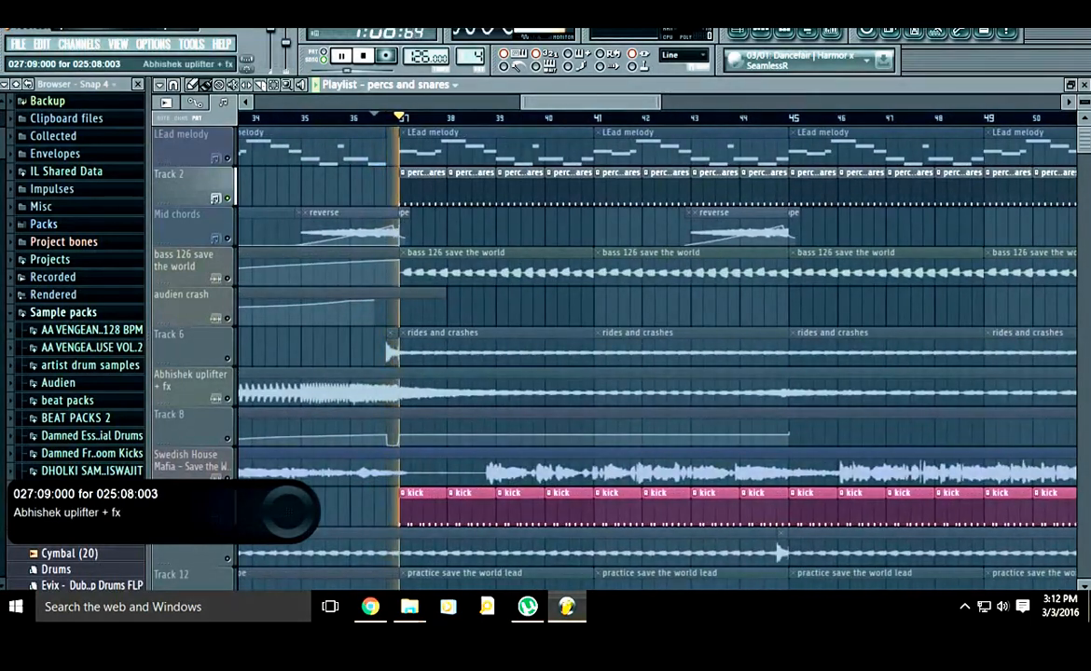
# - Show the percs and snares steps briefly in the step sequencer during playback
pyautogui.scroll(-3, 478, 387)
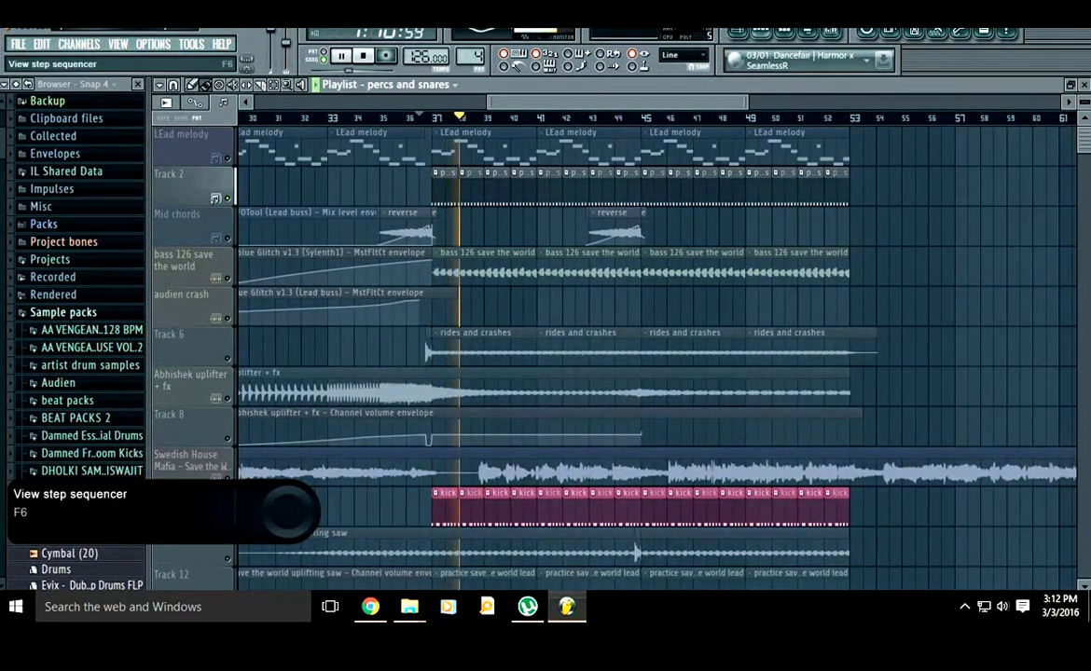
pyautogui.press('F6')
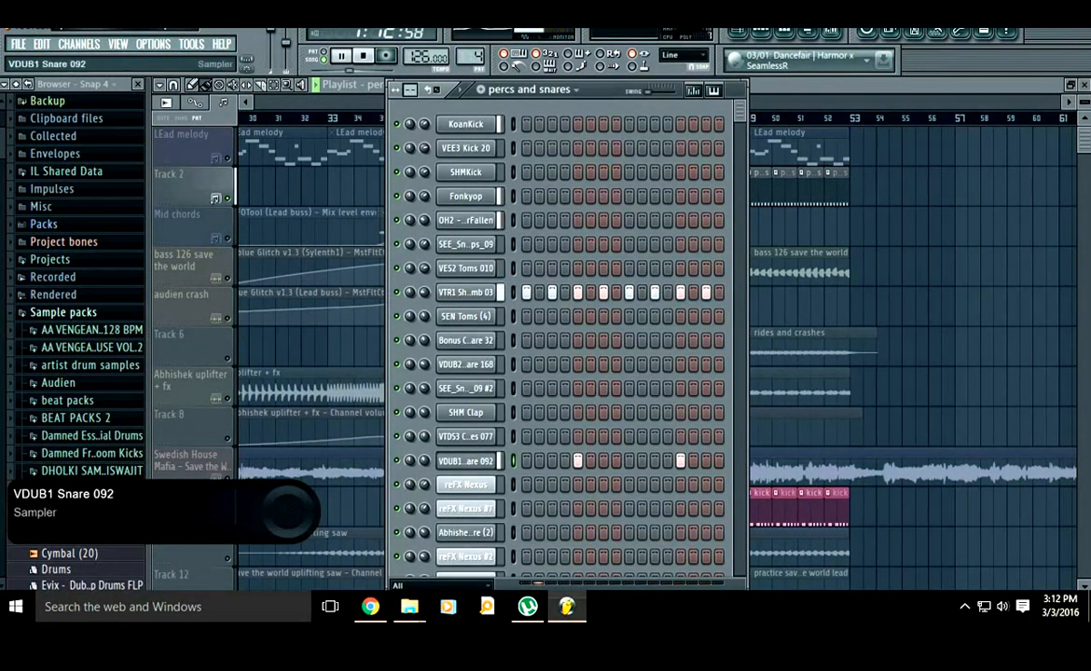
pyautogui.press('F6')
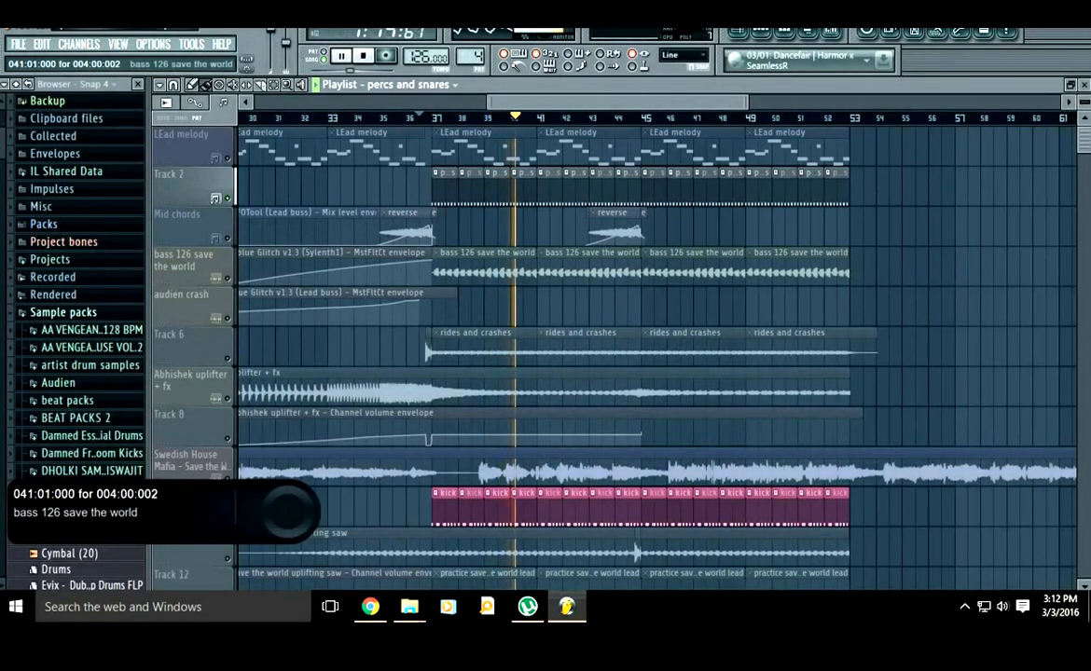
# - Unmute the LEad melody track to hear it with the drums, and stop playback
pyautogui.click(228, 159)
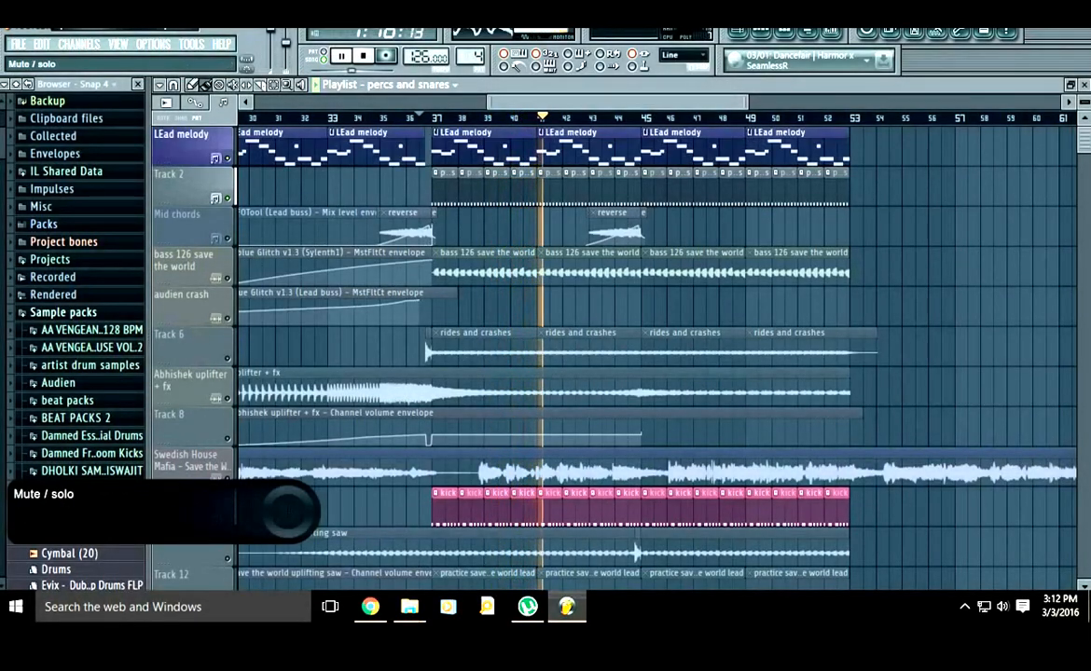
pyautogui.scroll(-1, 485, 270)
pyautogui.scroll(1, 280, 280)
pyautogui.scroll(-1, 296, 278)
pyautogui.scroll(-1, 547, 308)
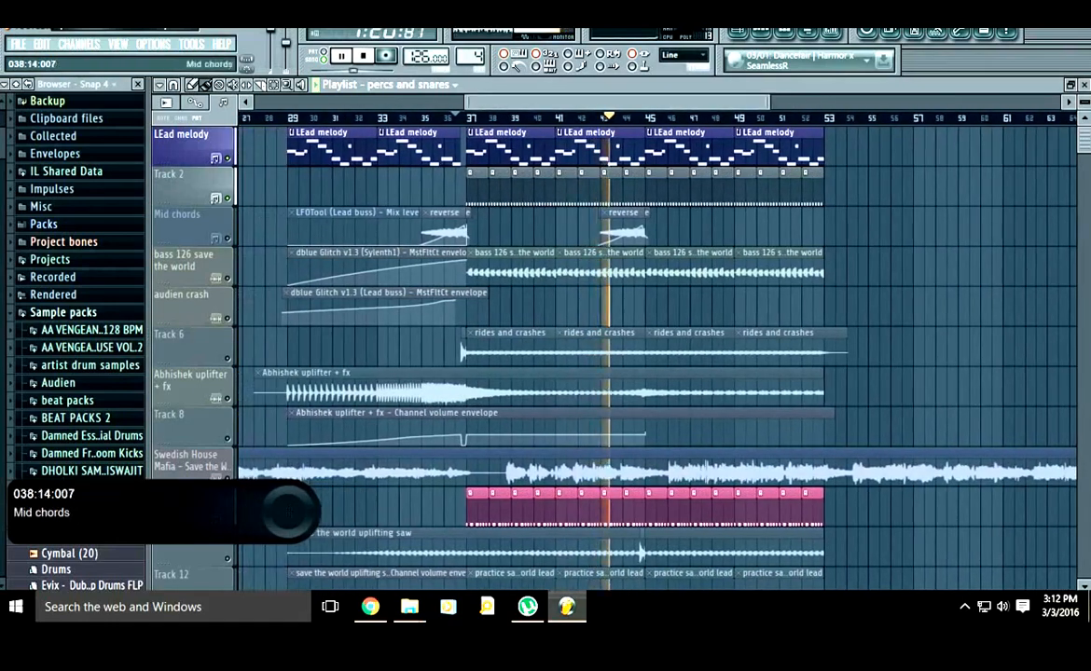
pyautogui.press('space')
# - Solo the bass 126 save the world track and play it from bar 37
pyautogui.scroll(1, 364, 225)
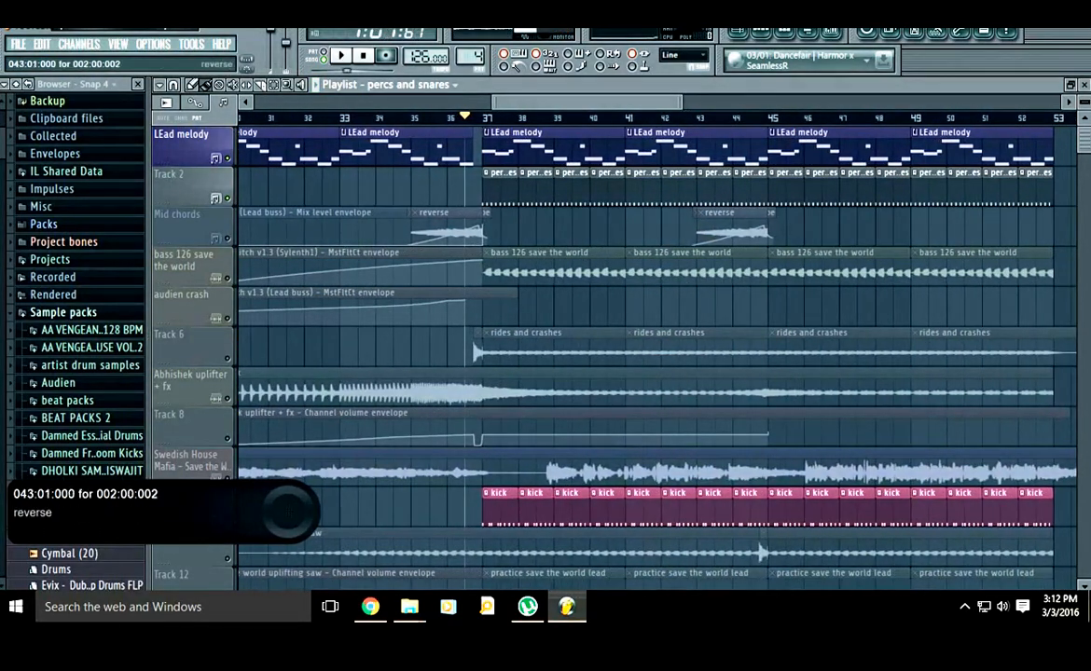
pyautogui.click(183, 260)
pyautogui.scroll(2, 453, 266)
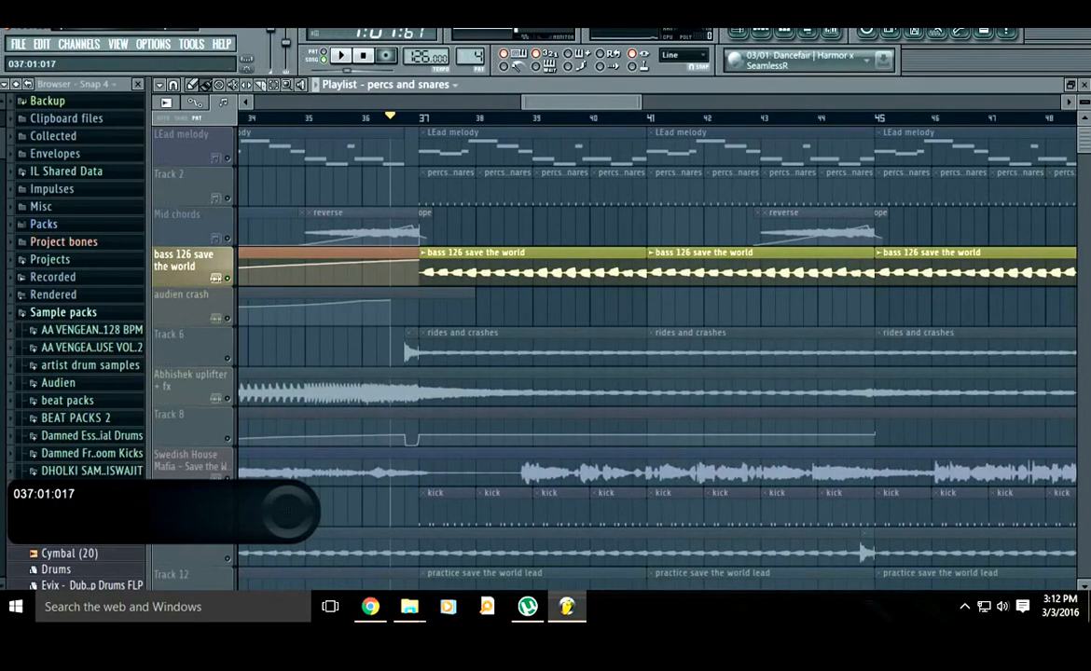
pyautogui.click(415, 118)
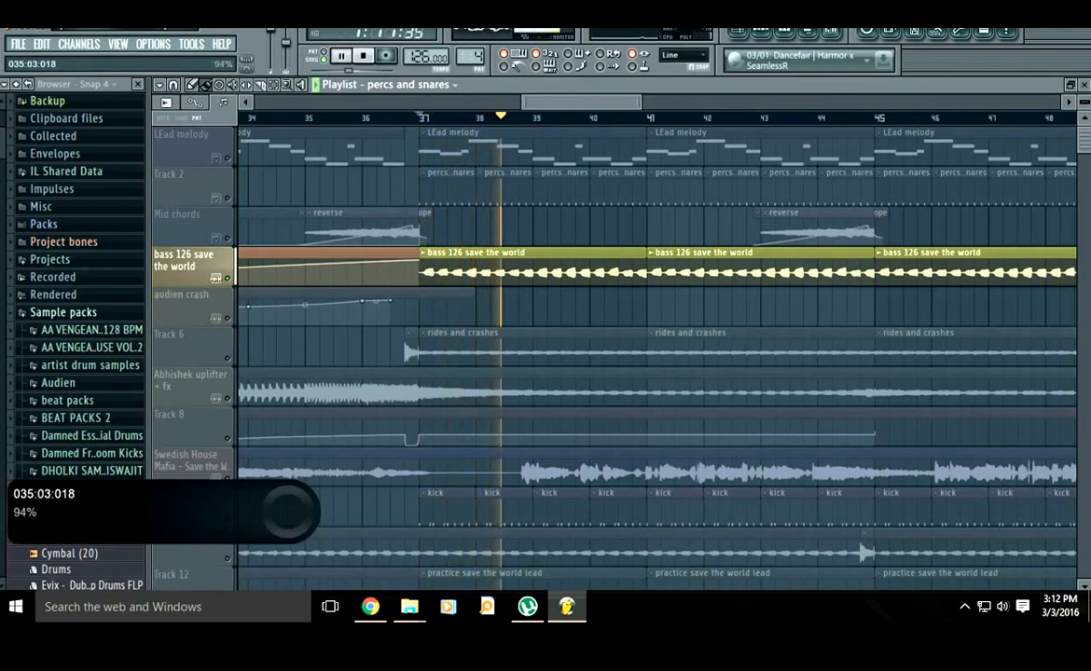
pyautogui.press('space')
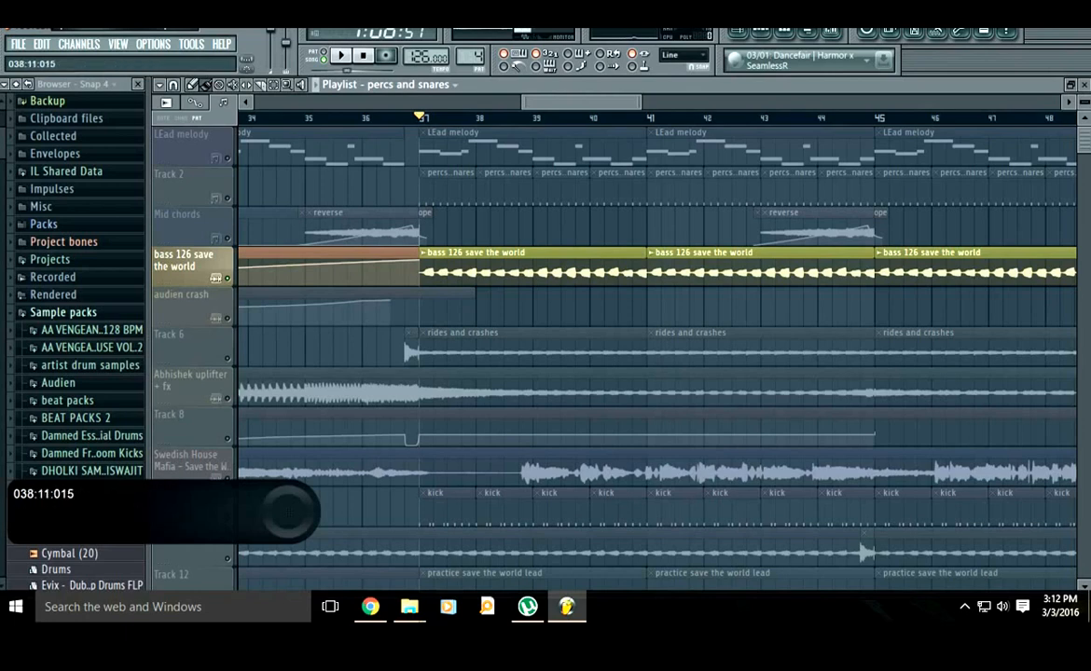
pyautogui.scroll(-3, 536, 346)
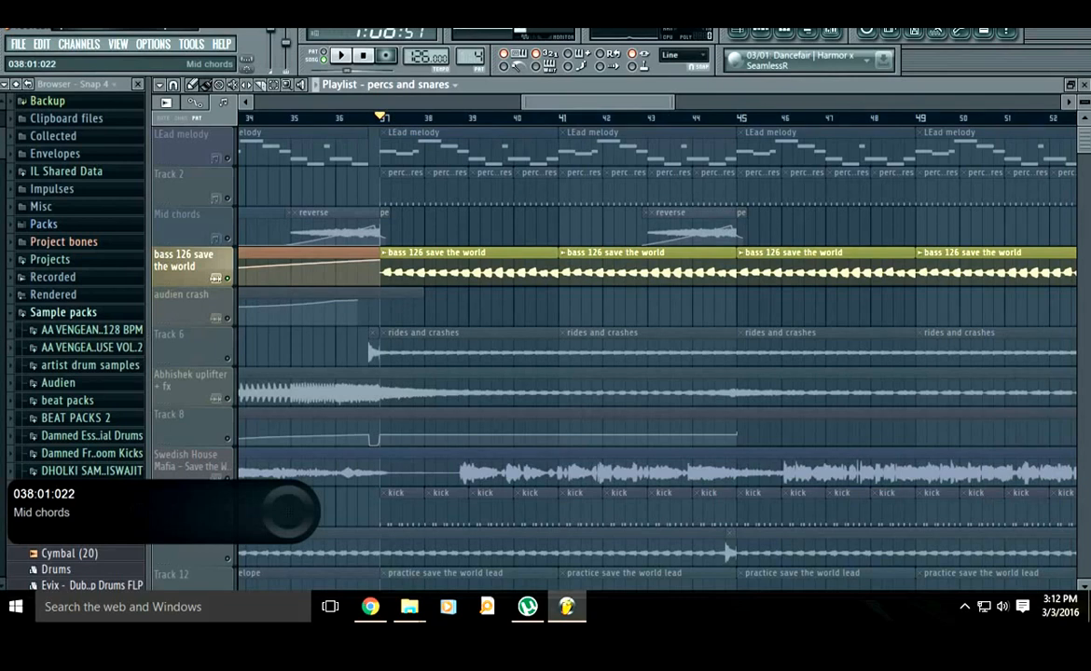
pyautogui.press('space')
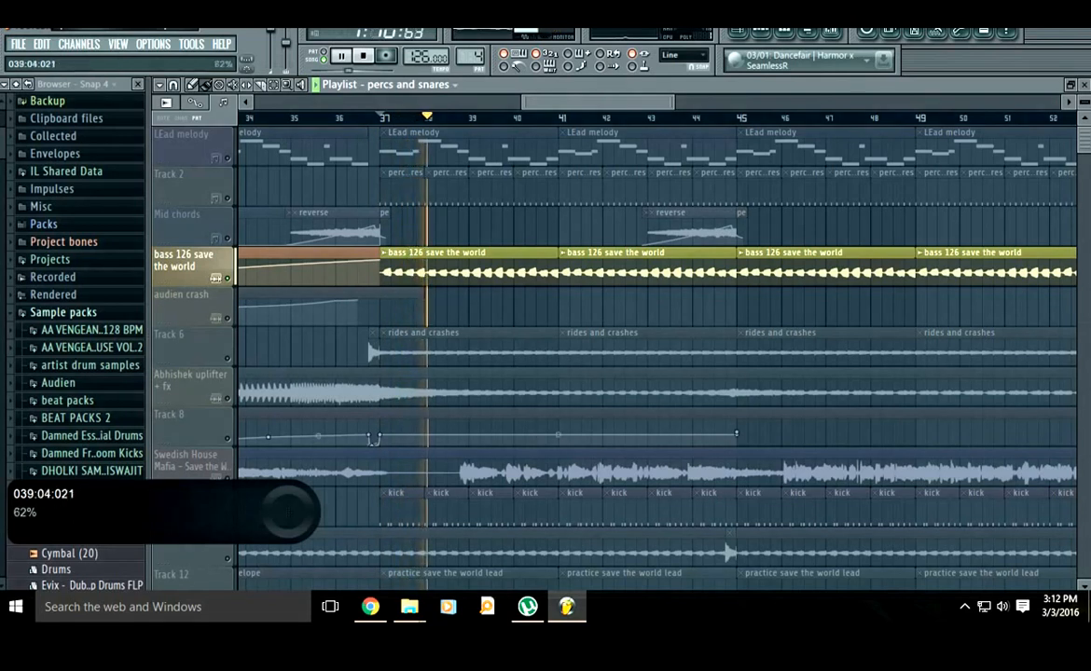
pyautogui.scroll(-1, 482, 415)
pyautogui.press('space')
# - Open the step sequencer and switch to Pattern 10
pyautogui.press('F6')
pyautogui.press('Right')
pyautogui.press('Right')
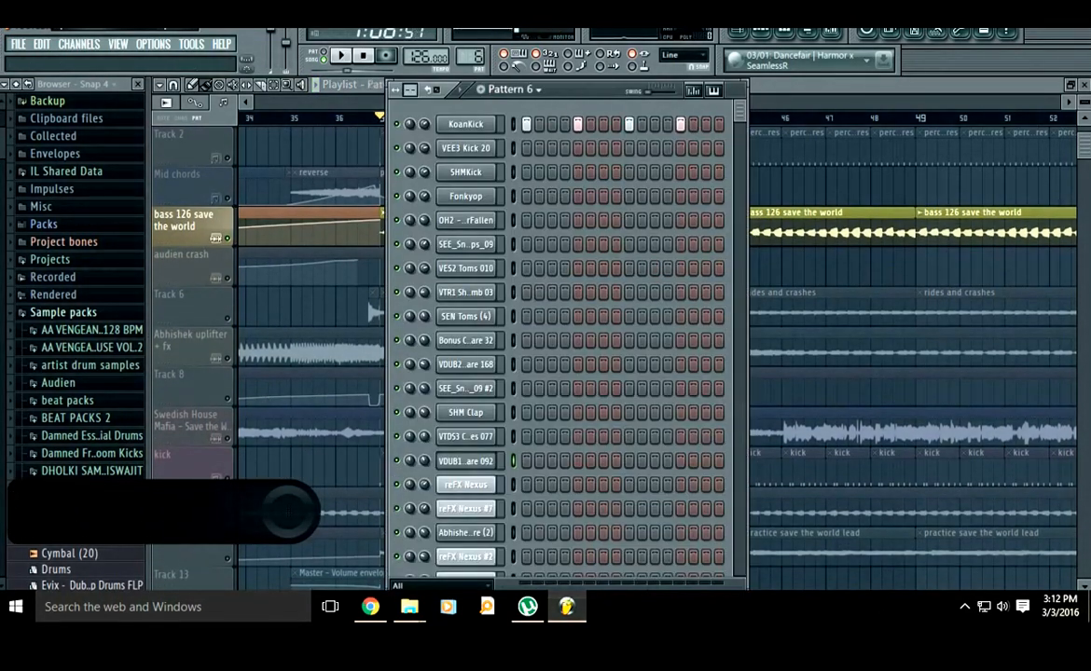
pyautogui.press('KP_Add')
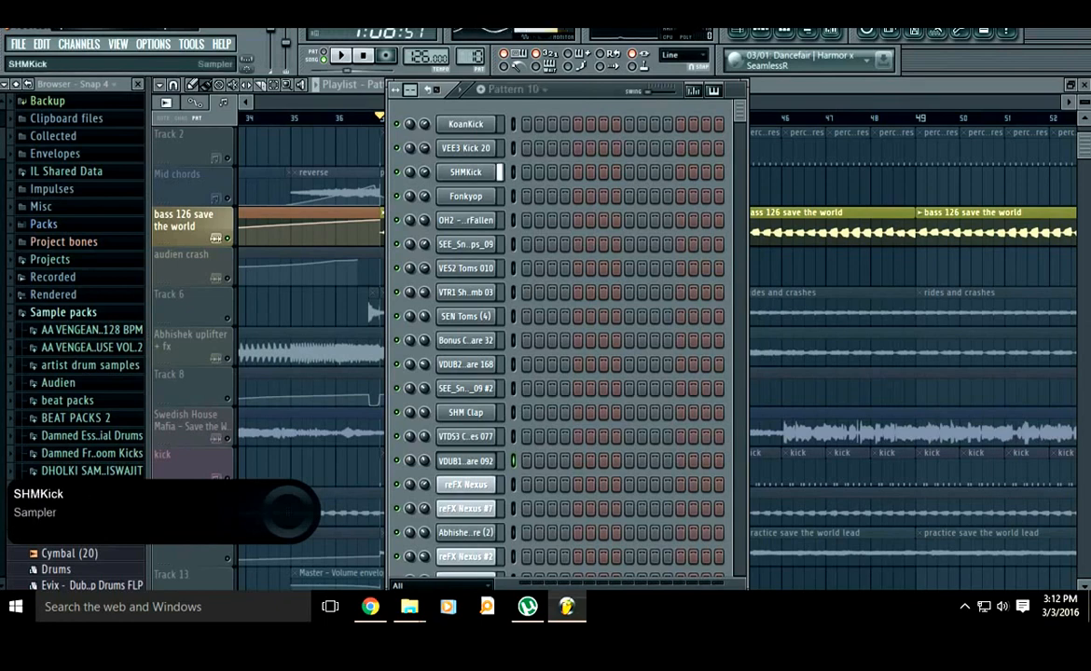
# - Place an SHMKick hit on every fourth step of Pattern 10, and play its clips on the unmuted Mid chords track with the bass
pyautogui.rightClick(497, 172)
pyautogui.click(527, 300)
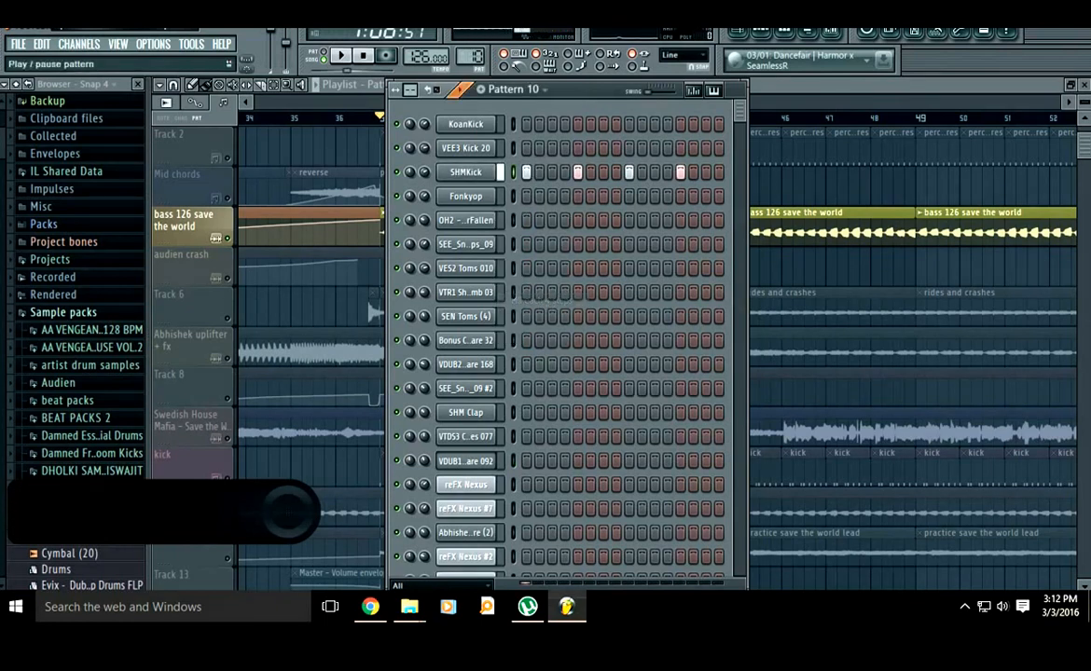
pyautogui.press('F6')
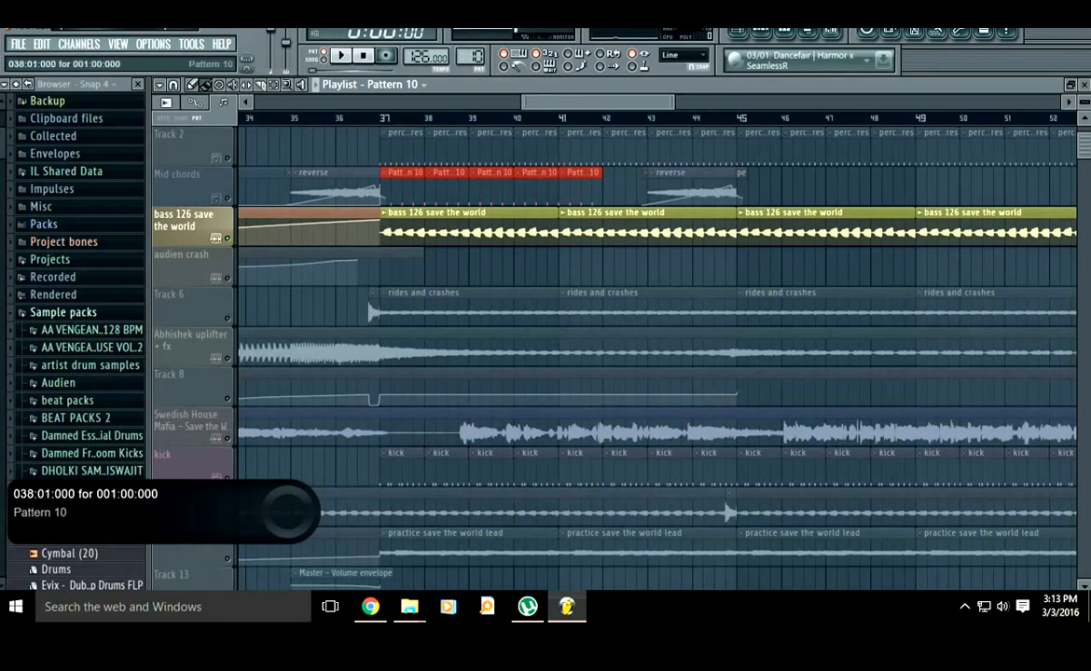
pyautogui.click(228, 199)
pyautogui.press('space')
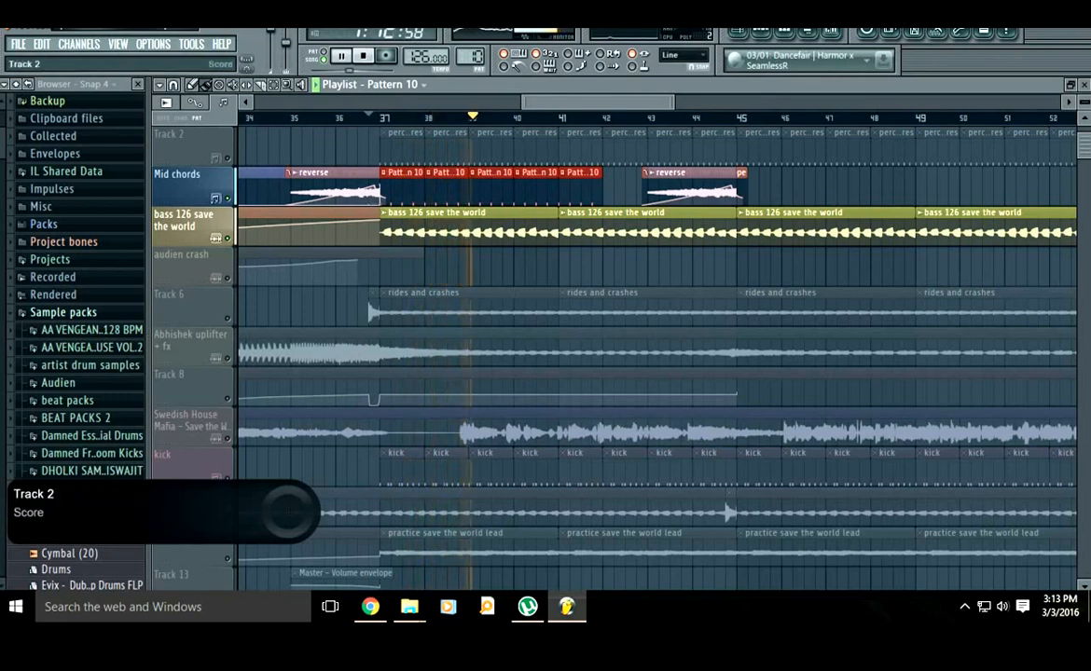
# - Delete the five Pattern 10 clips from the Mid chords track and stop playback
pyautogui.rightClick(582, 190)
pyautogui.rightClick(537, 190)
pyautogui.rightClick(492, 190)
pyautogui.rightClick(467, 189)
pyautogui.rightClick(420, 190)
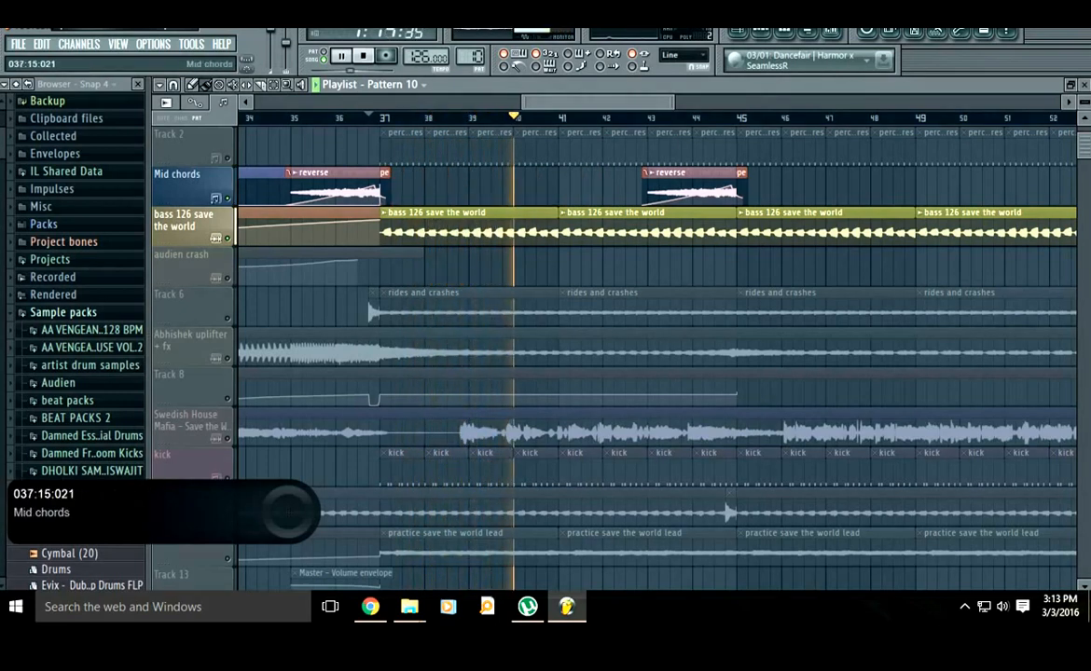
pyautogui.press('space')
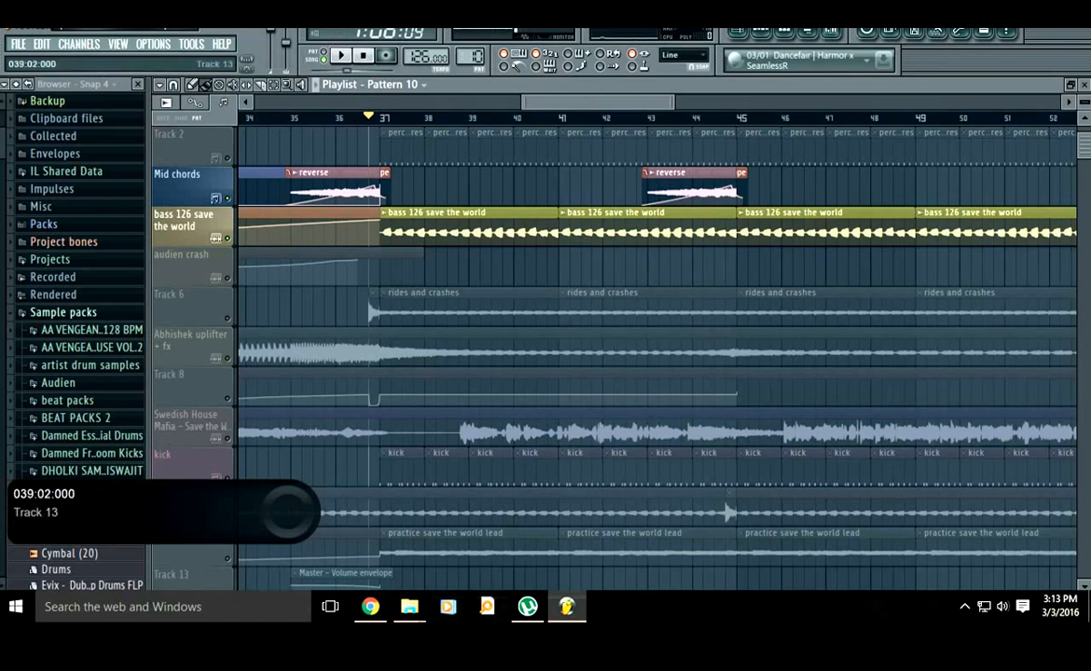
# - Solo Track 6, preview the HINDSIGHT snare clip, and check its channel settings
pyautogui.rightClick(227, 319)
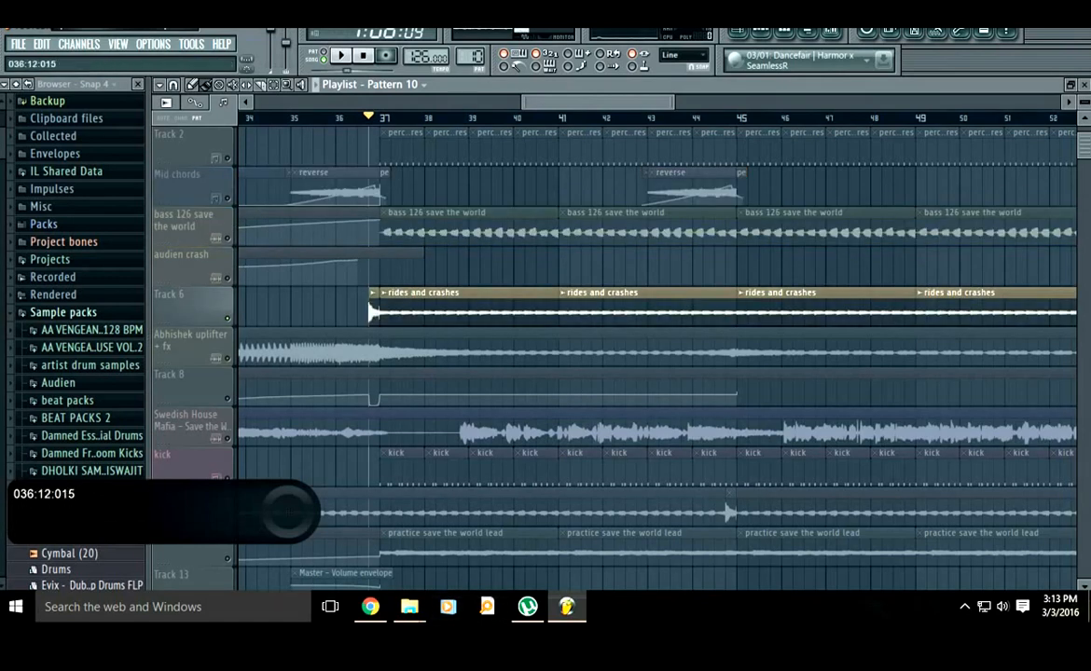
pyautogui.scroll(4, 372, 312)
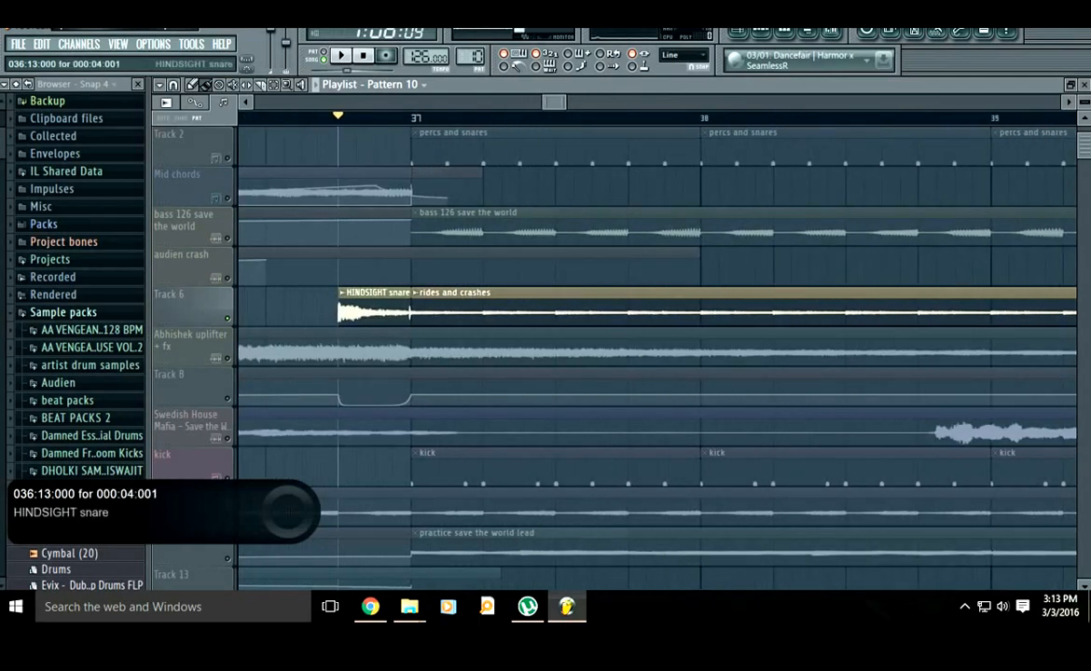
pyautogui.click(341, 292)
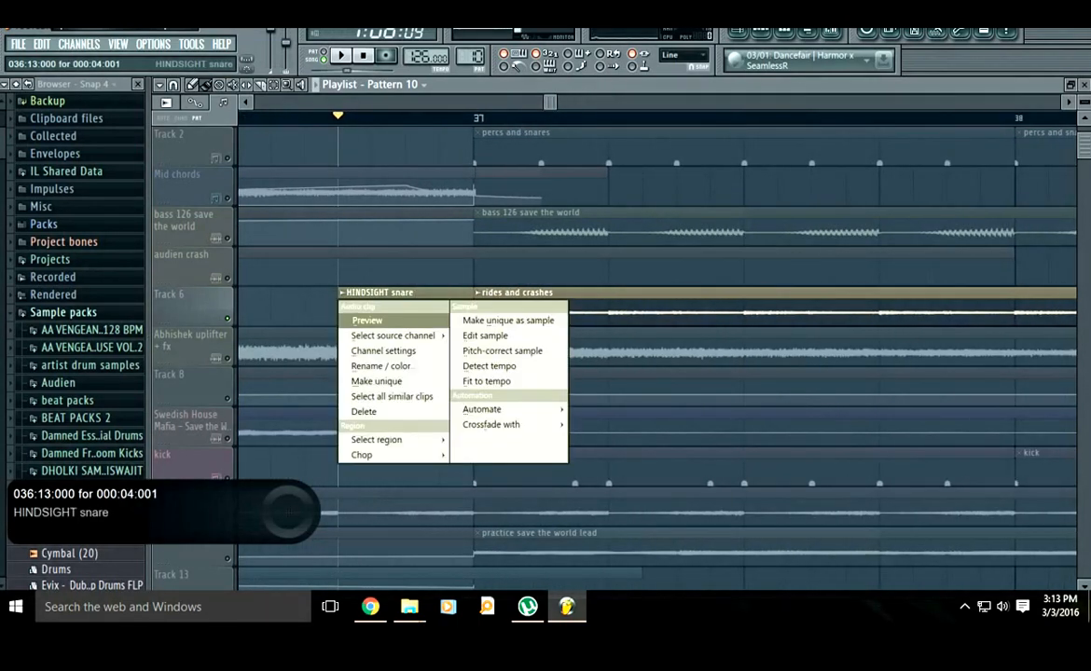
pyautogui.click(367, 320)
pyautogui.doubleClick(371, 314)
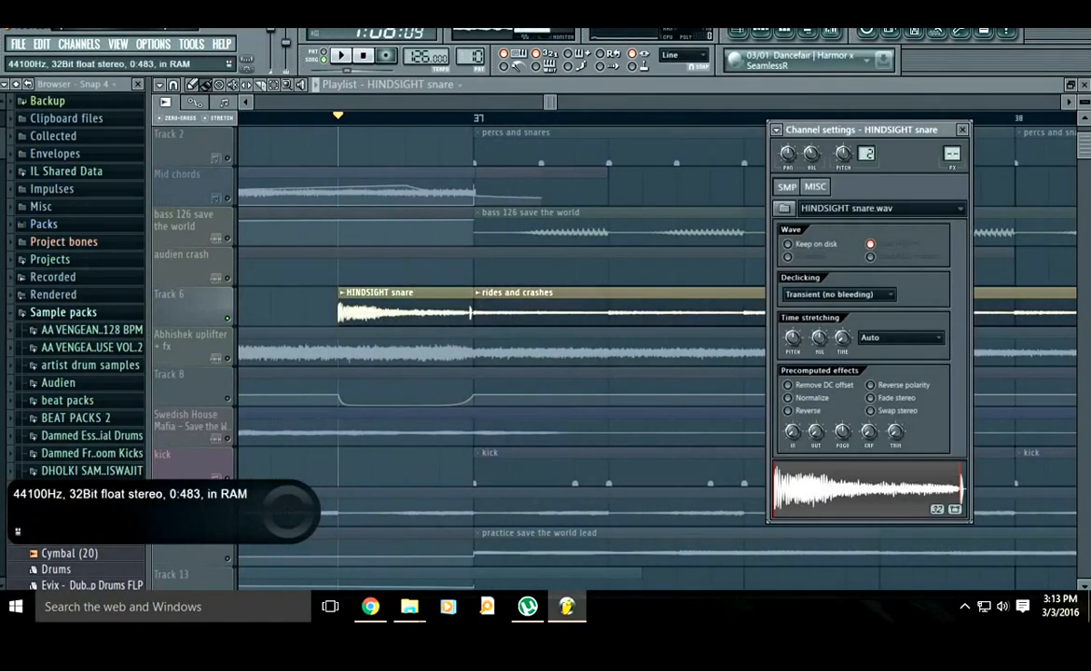
pyautogui.press('Escape')
# - Play the rides and crashes from bar 37 with only Track 6 soloed
pyautogui.scroll(-2, 509, 130)
pyautogui.click(482, 117)
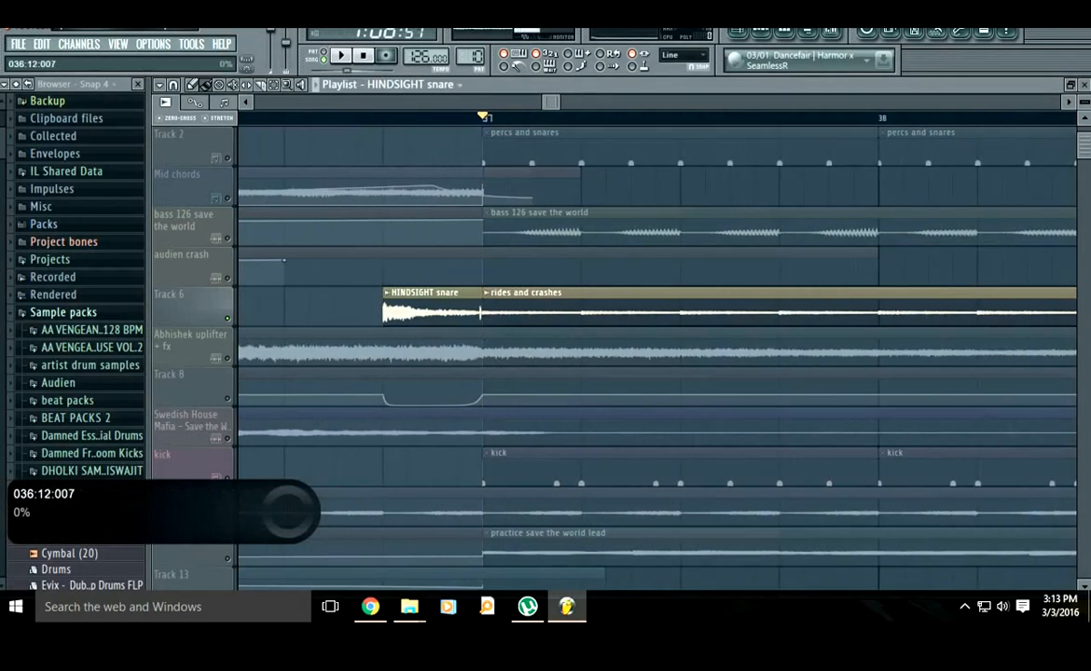
pyautogui.rightClick(227, 319)
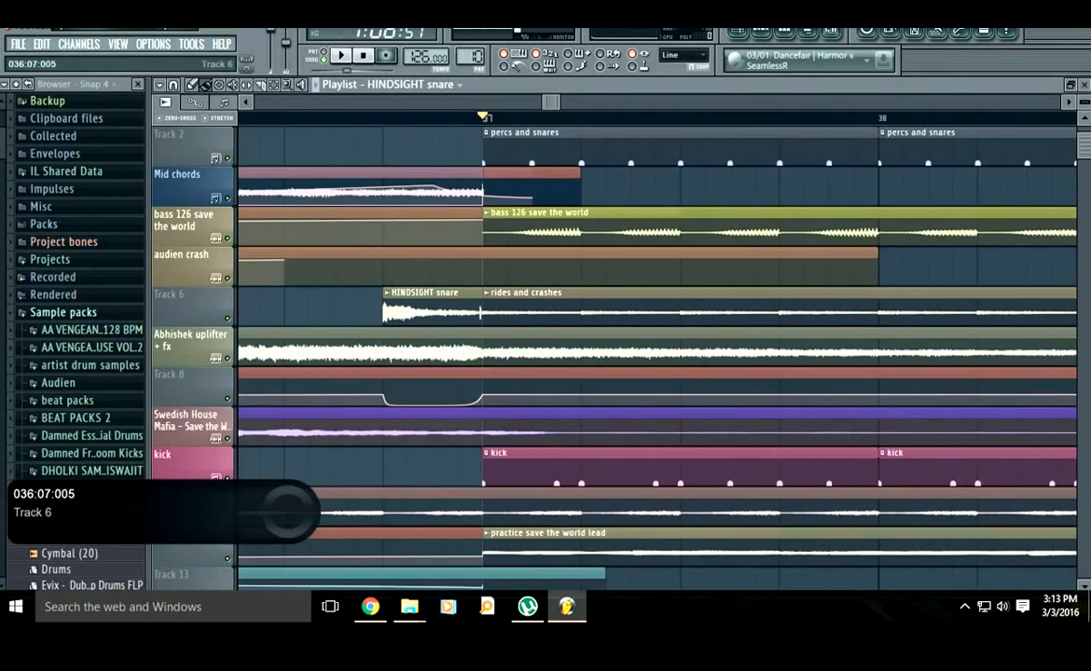
pyautogui.rightClick(227, 319)
pyautogui.press('space')
pyautogui.scroll(-3, 263, 312)
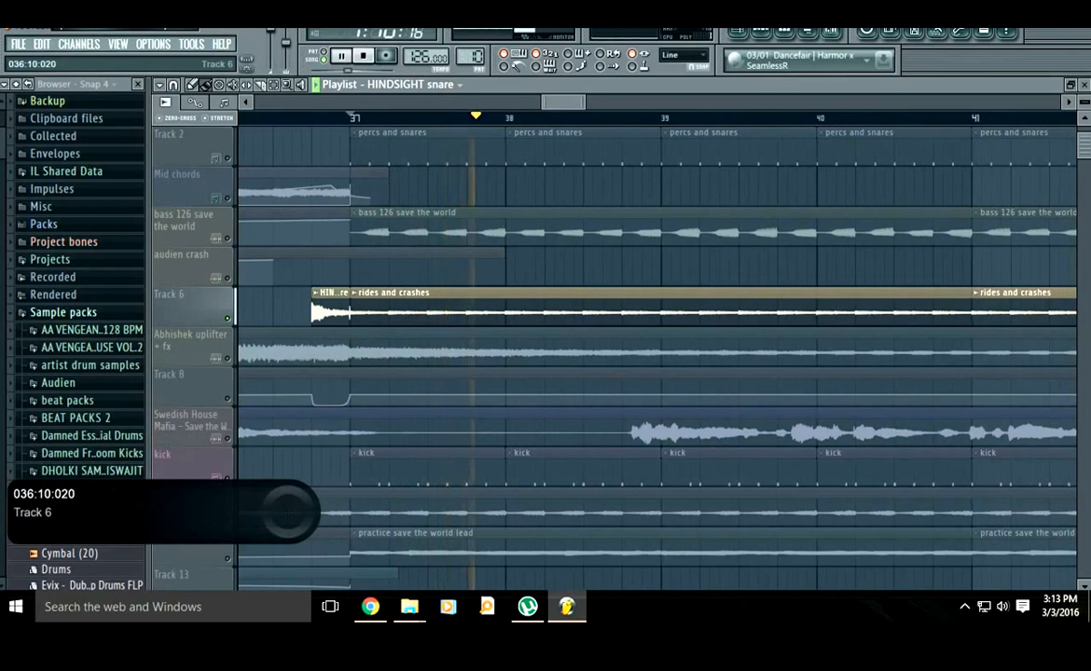
pyautogui.scroll(-2, 291, 312)
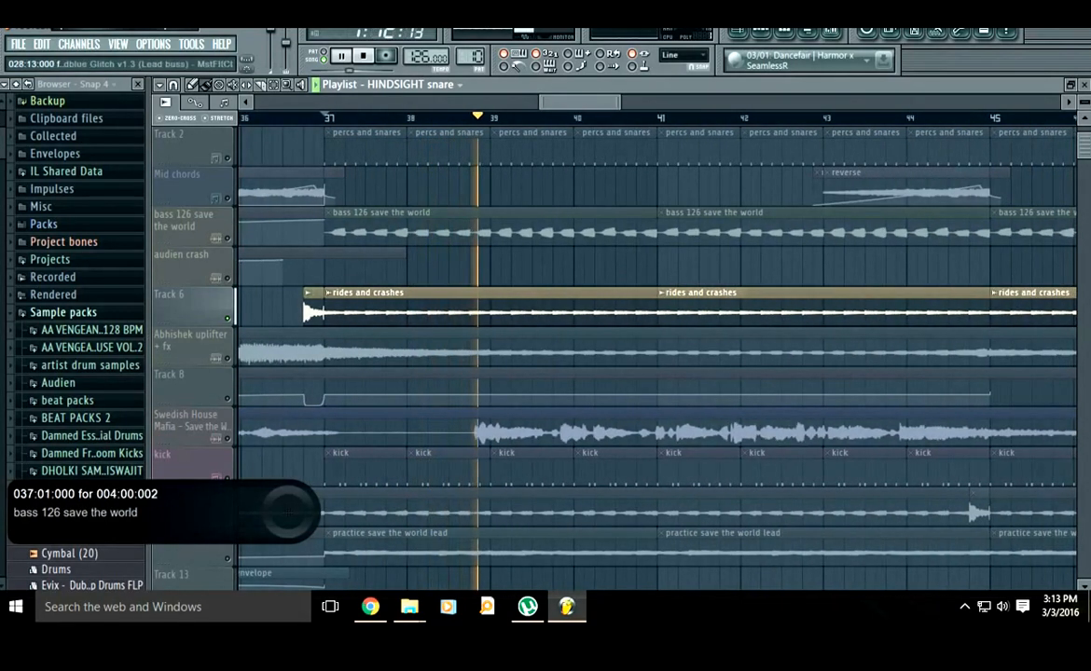
# - Unmute the kick track to hear it together with the rides and crashes, and stop playback
pyautogui.click(227, 158)
pyautogui.scroll(-2, 295, 280)
pyautogui.scroll(-6, 291, 280)
pyautogui.click(227, 159)
pyautogui.scroll(5, 222, 319)
pyautogui.scroll(2, 227, 347)
pyautogui.scroll(-2, 234, 347)
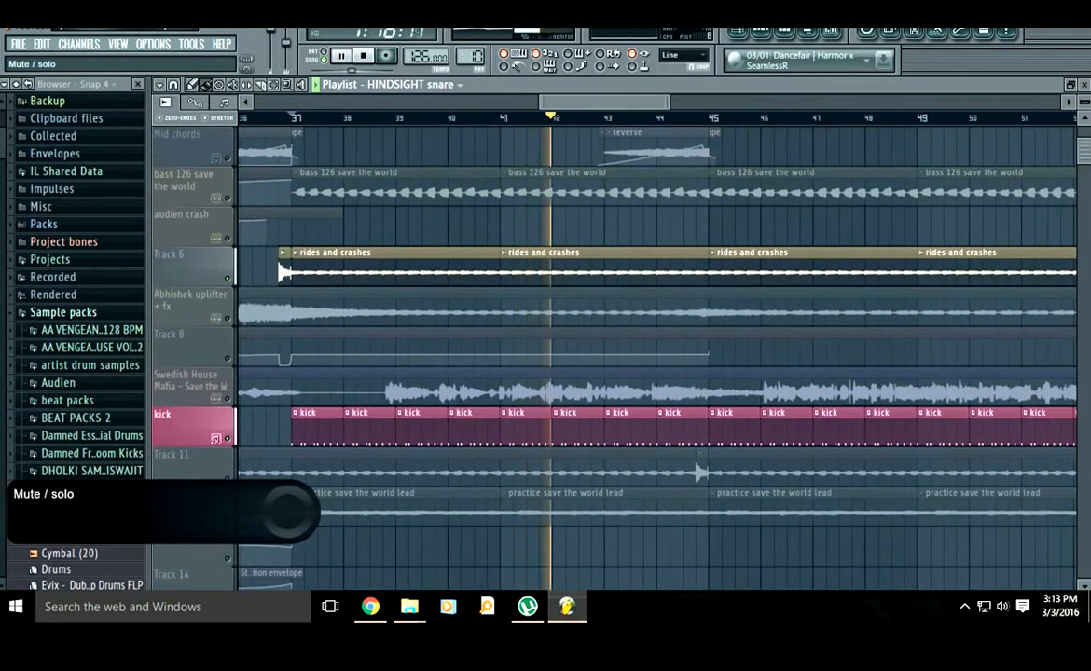
pyautogui.press('space')
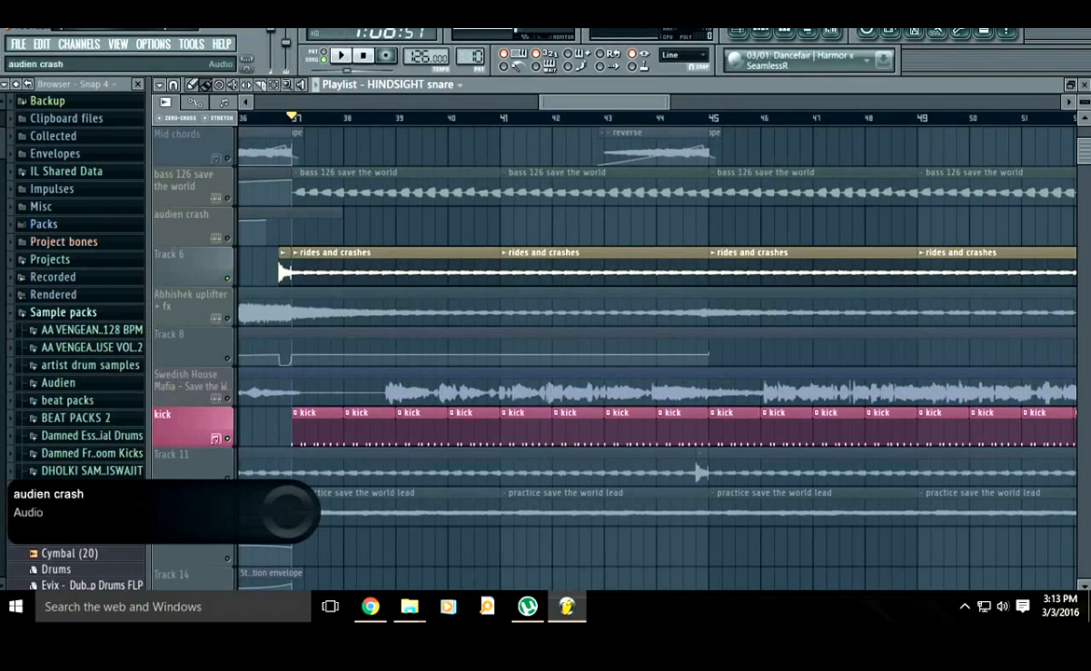
# - Solo the Abhishek uplifter + fx track and play it from about bar 32 into the drop
pyautogui.scroll(3, 229, 303)
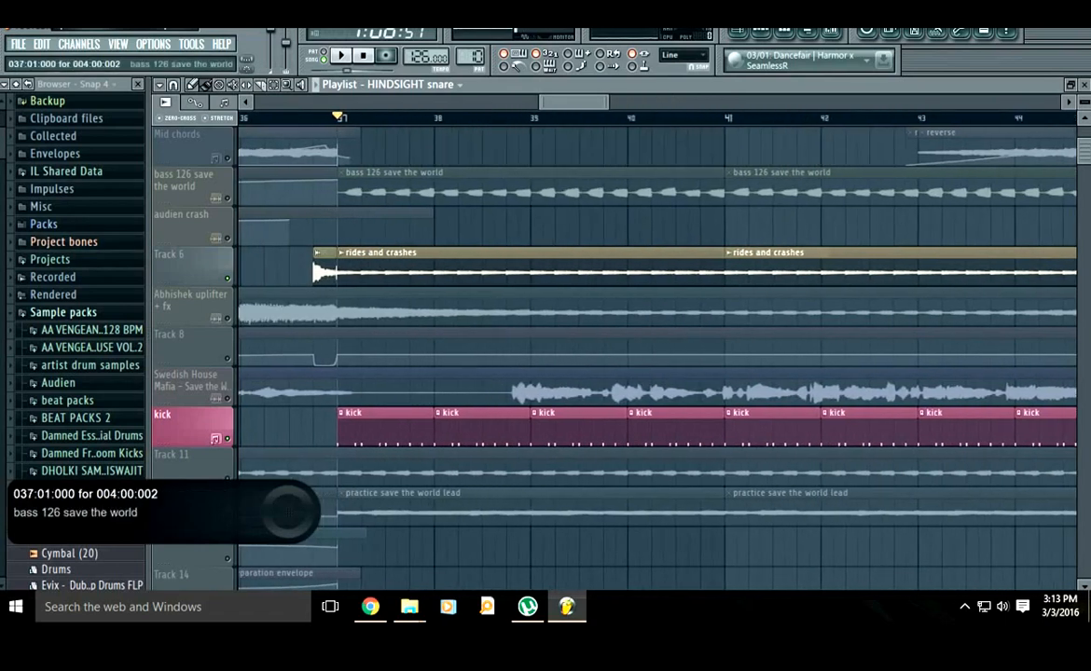
pyautogui.hscroll(-2, 533, 233)
pyautogui.scroll(-3, 513, 250)
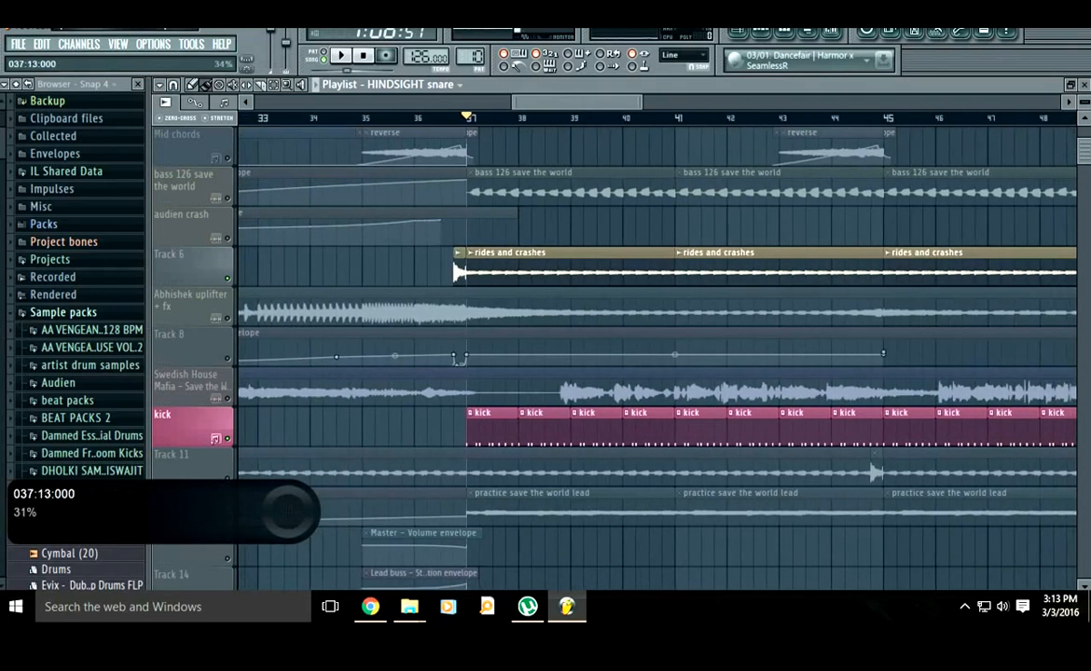
pyautogui.scroll(-3, 260, 308)
pyautogui.rightClick(227, 318)
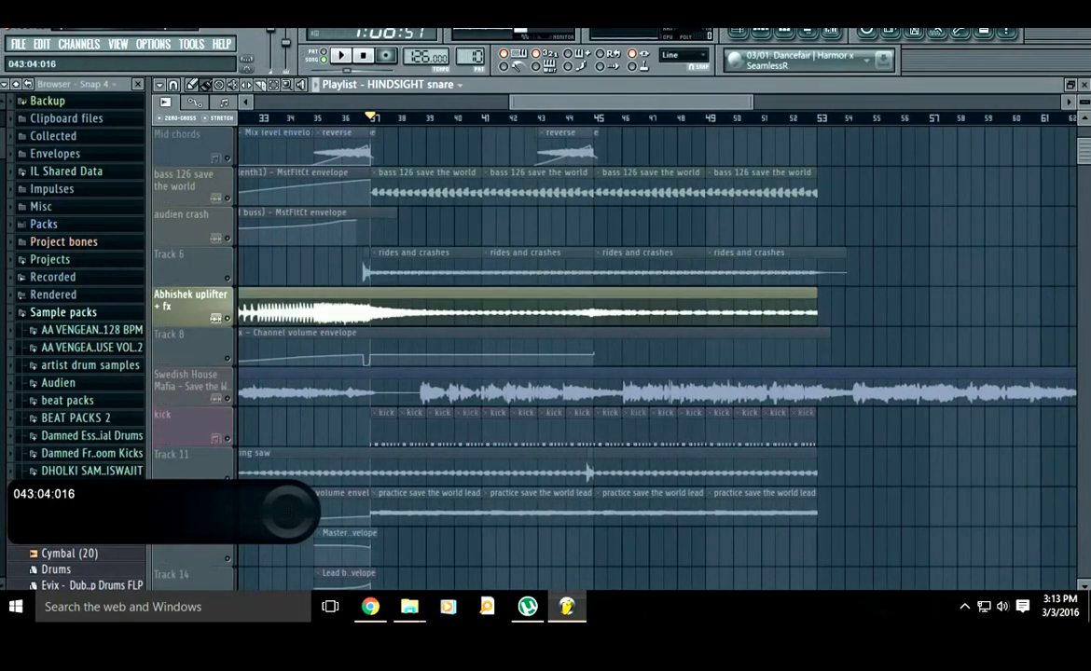
pyautogui.hscroll(-2, 552, 233)
pyautogui.hscroll(-2, 655, 233)
pyautogui.click(313, 118)
pyautogui.press('space')
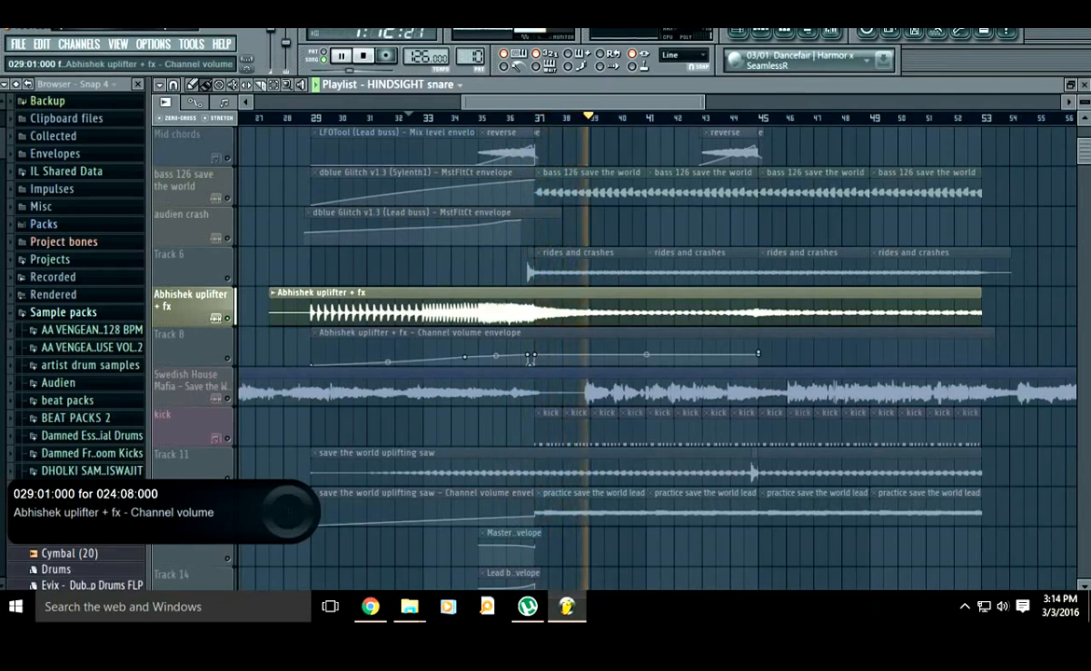
pyautogui.press('space')
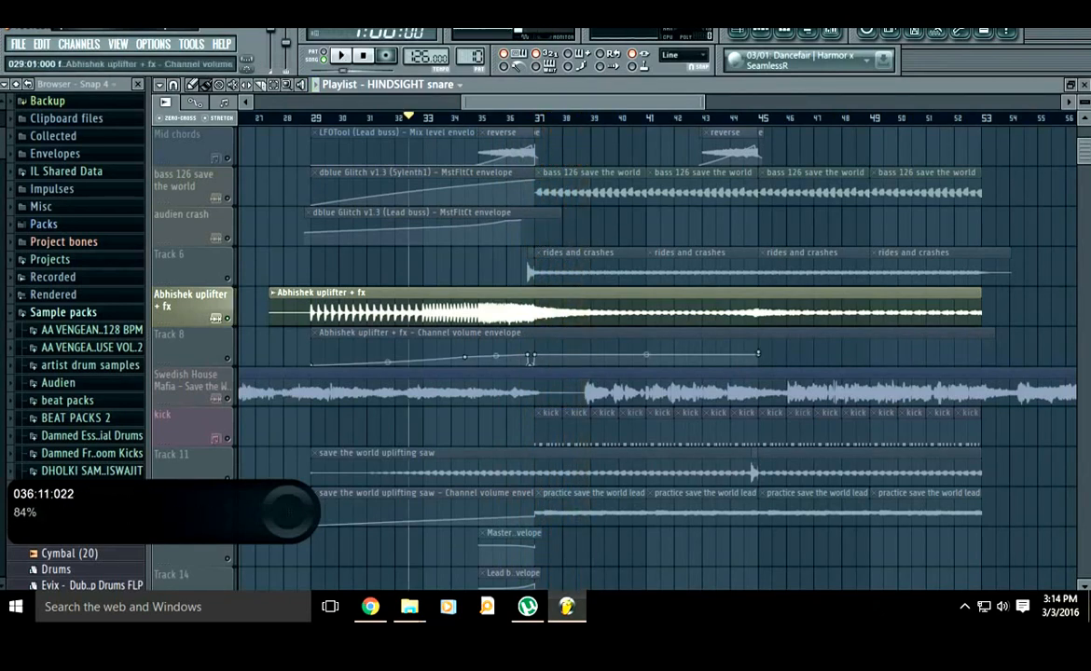
# - Examine the Abhishek uplifter + fx clip and the arrangement below it, from the build-up through the drop
pyautogui.scroll(2, 377, 315)
pyautogui.scroll(-2, 474, 353)
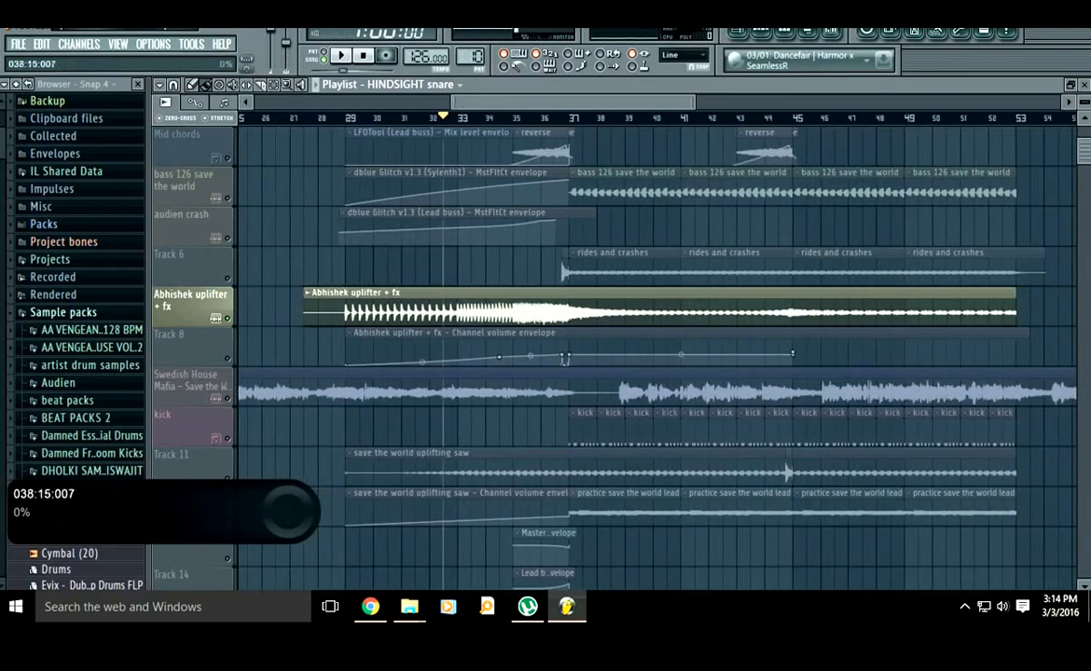
pyautogui.scroll(4, 565, 358)
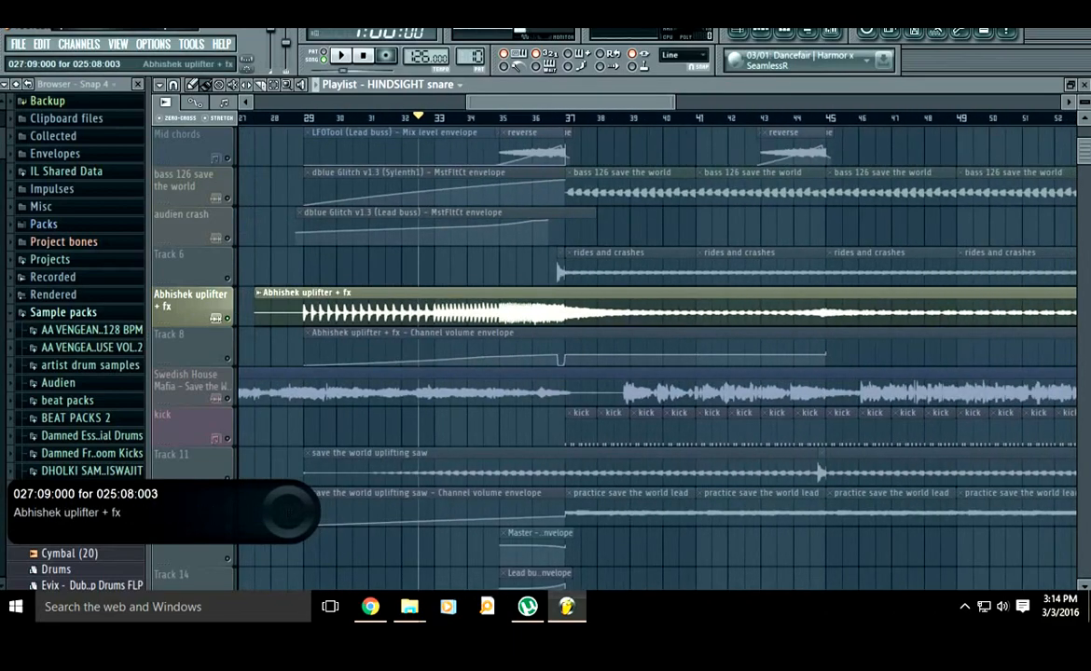
pyautogui.scroll(-5, 557, 191)
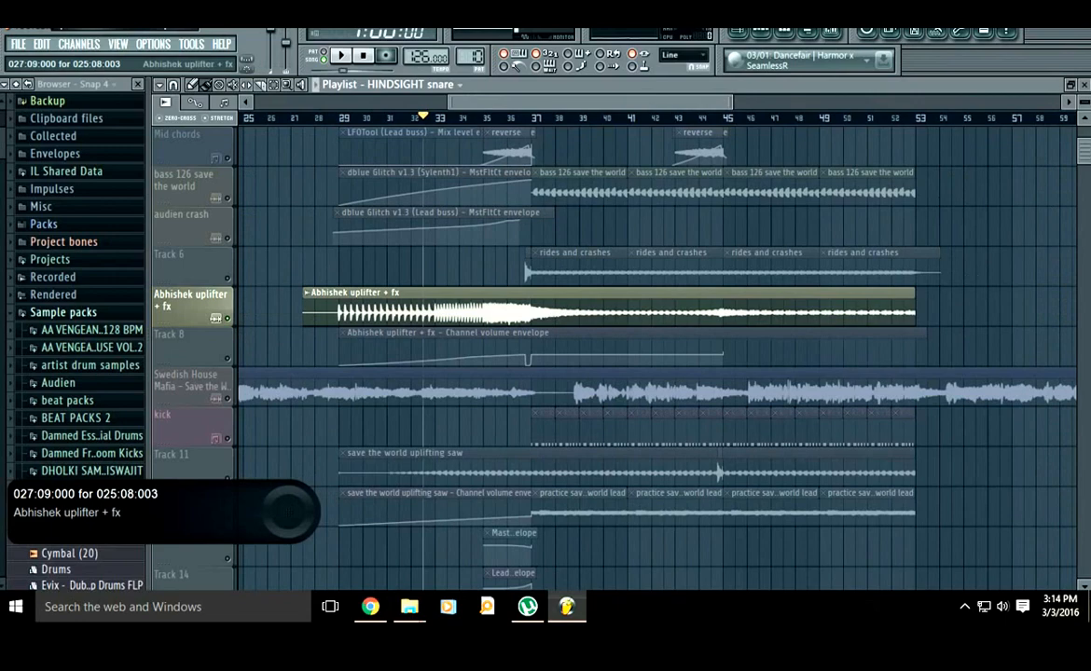
pyautogui.scroll(3, 549, 322)
pyautogui.scroll(-4, 559, 252)
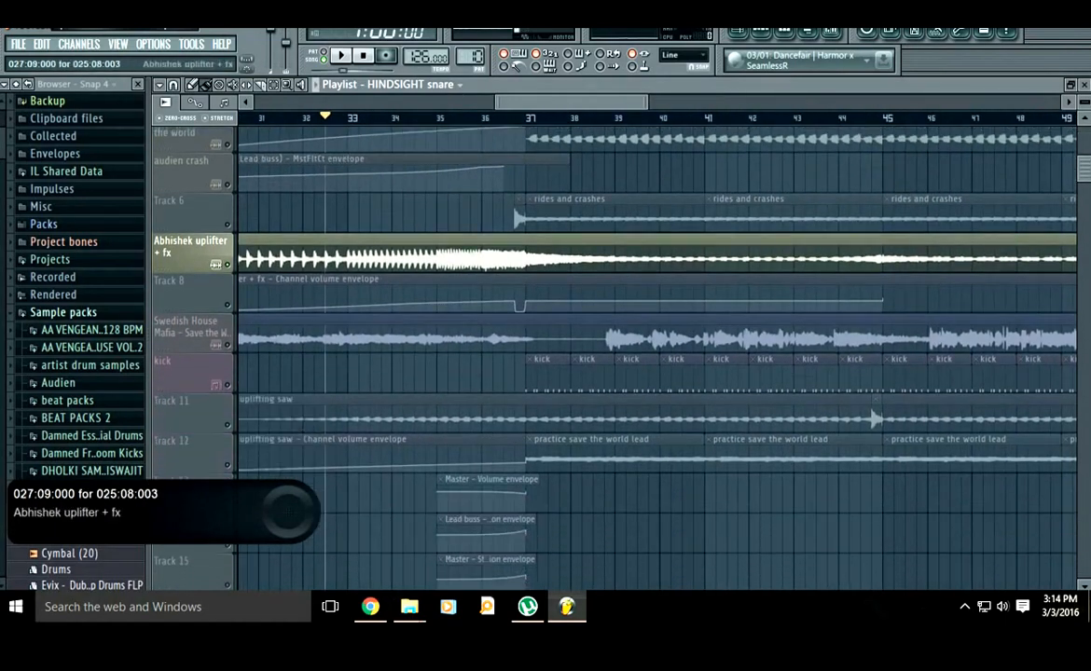
pyautogui.scroll(2, 561, 268)
pyautogui.scroll(1, 606, 268)
pyautogui.hscroll(3, 606, 355)
pyautogui.scroll(1, 613, 438)
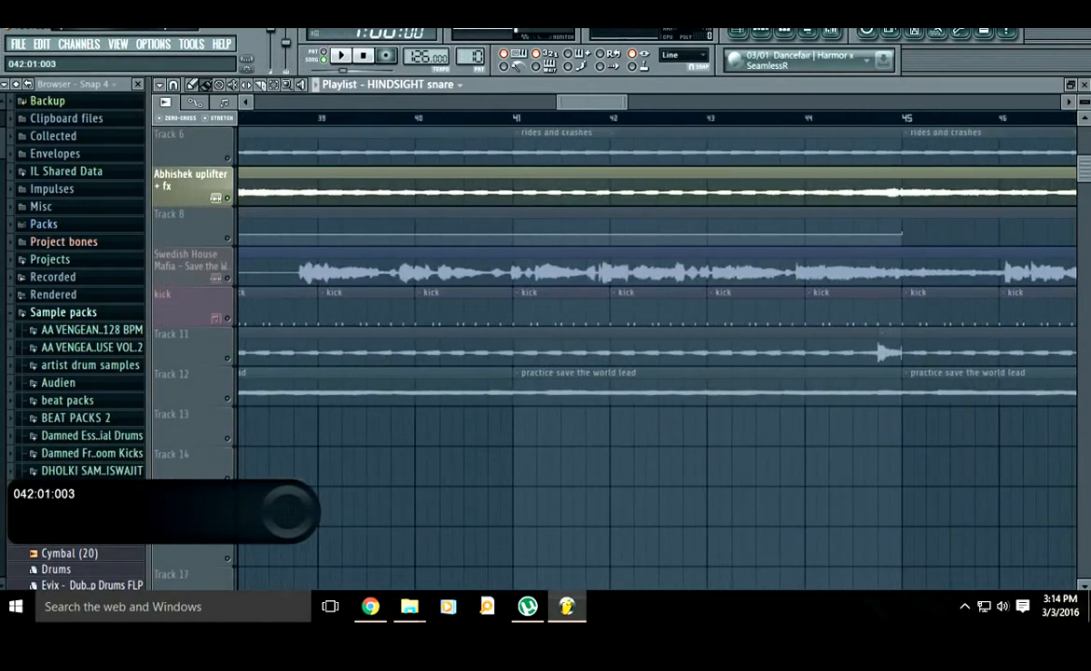
pyautogui.hscroll(-4, 613, 439)
pyautogui.scroll(-4, 546, 238)
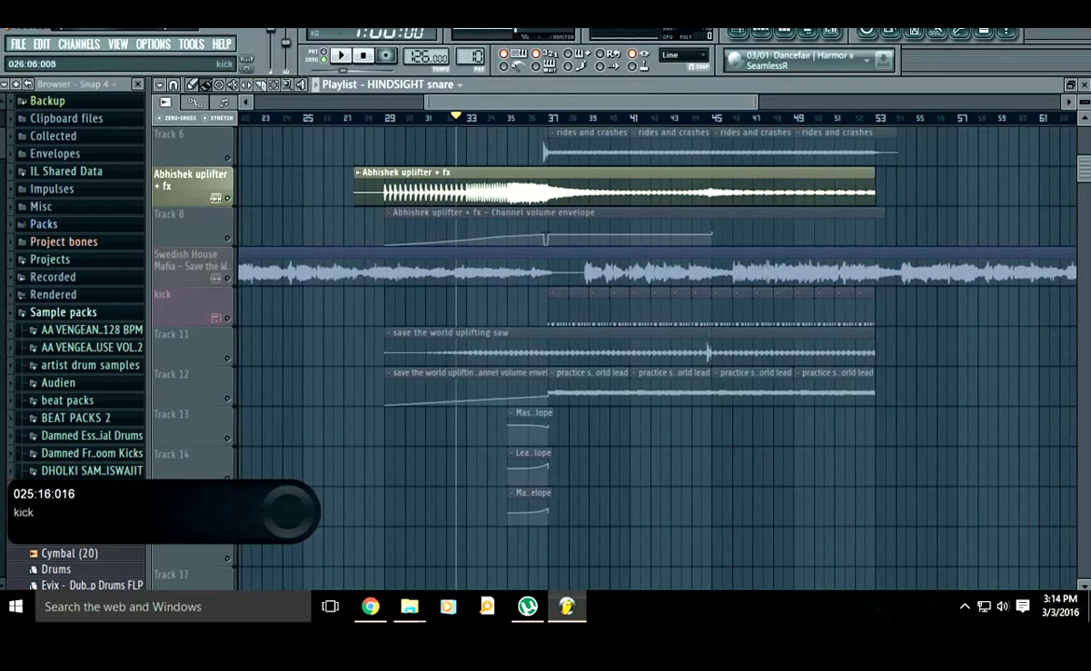
# - Solo the Swedish House Mafia acapella track, and switch the solo to the kick track
pyautogui.rightClick(227, 278)
pyautogui.scroll(3, 586, 270)
pyautogui.scroll(-4, 586, 271)
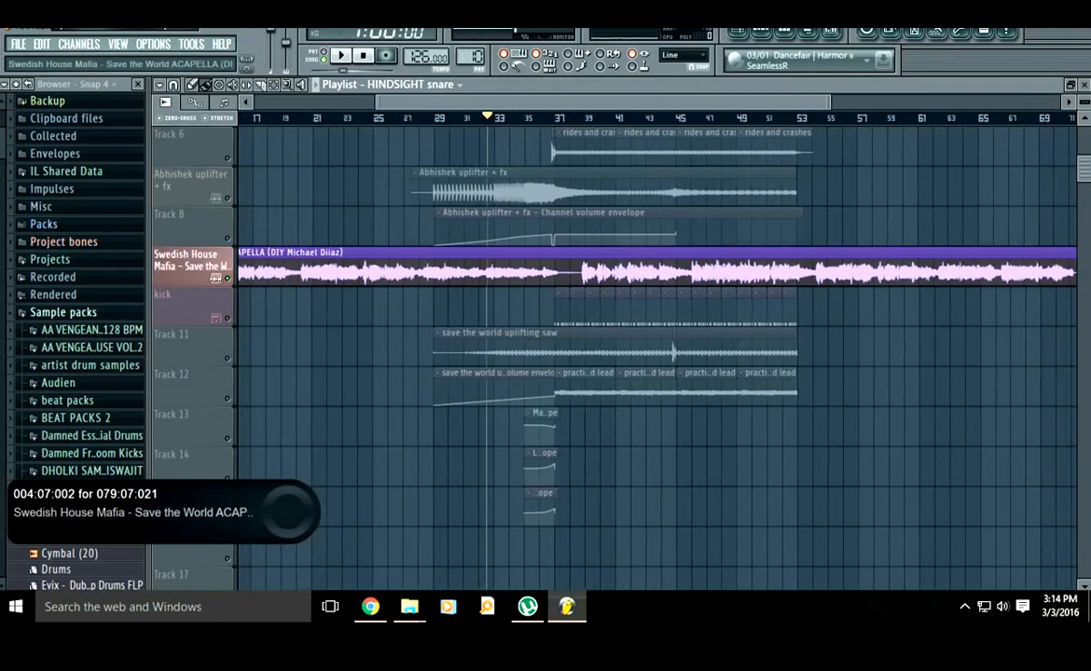
pyautogui.rightClick(227, 318)
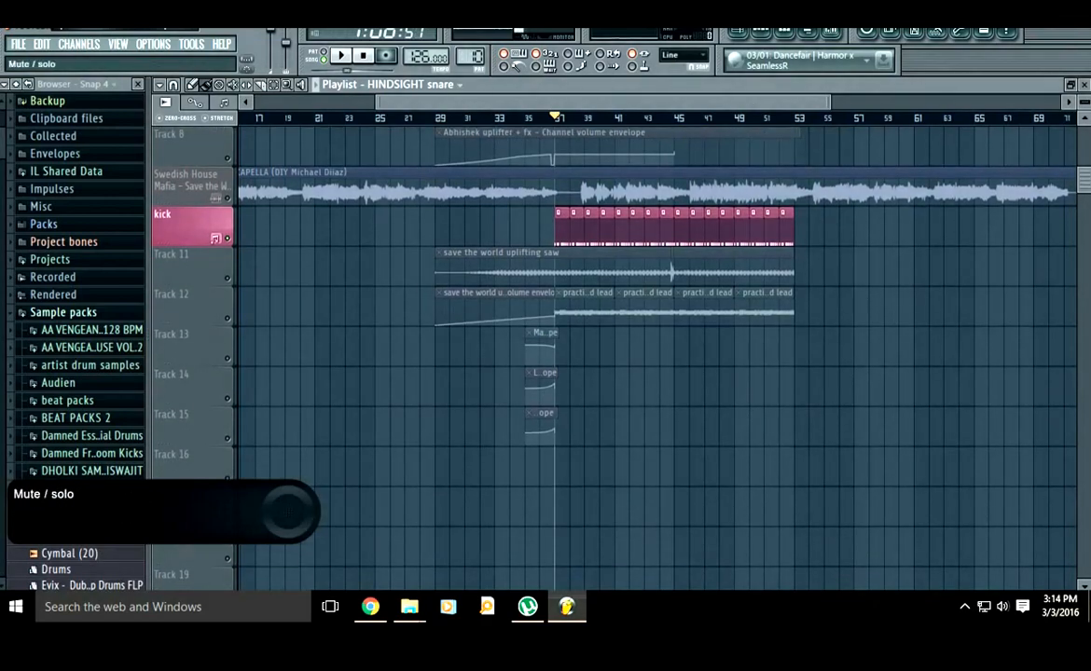
# - Solo Track 11 and play the save the world uplifting saw clip briefly from near its start at bar 29
pyautogui.rightClick(227, 359)
pyautogui.scroll(4, 653, 354)
pyautogui.scroll(-3, 653, 354)
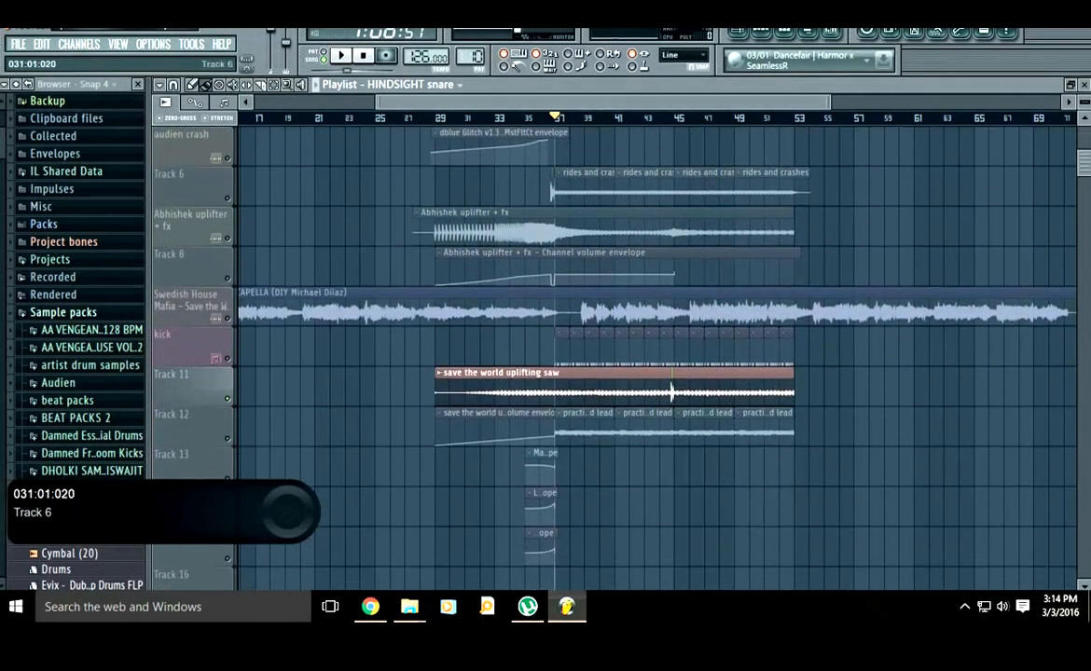
pyautogui.click(448, 118)
pyautogui.press('space')
pyautogui.scroll(2, 492, 424)
pyautogui.press('space')
# - Play the soloed uplifting saw from about bar 32 through the build-up, and stop playback
pyautogui.scroll(-1, 492, 419)
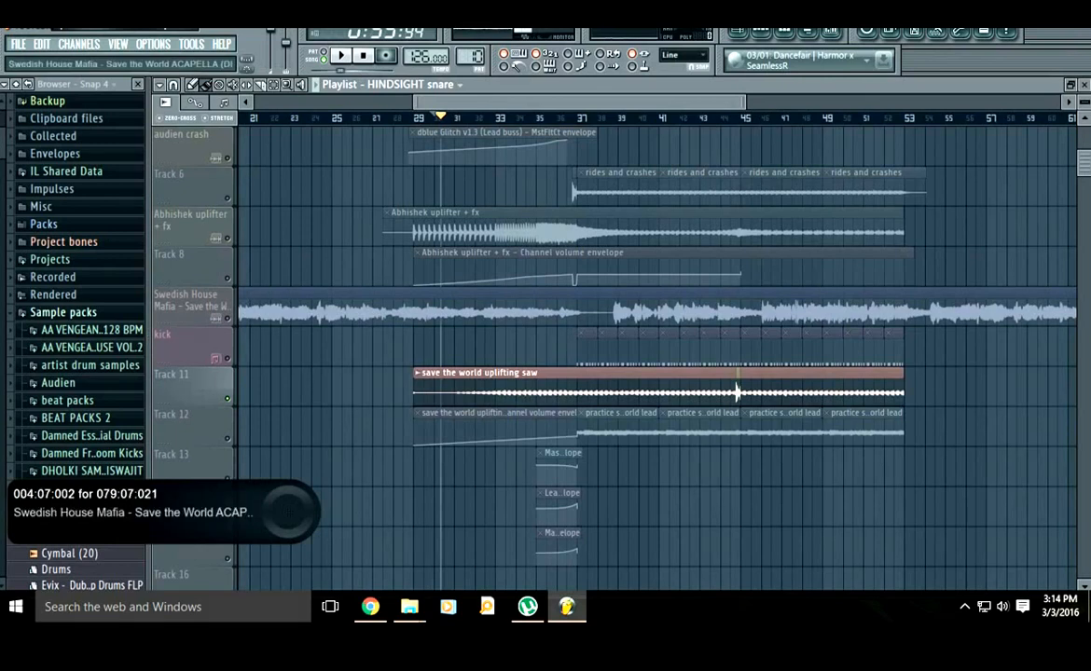
pyautogui.press('space')
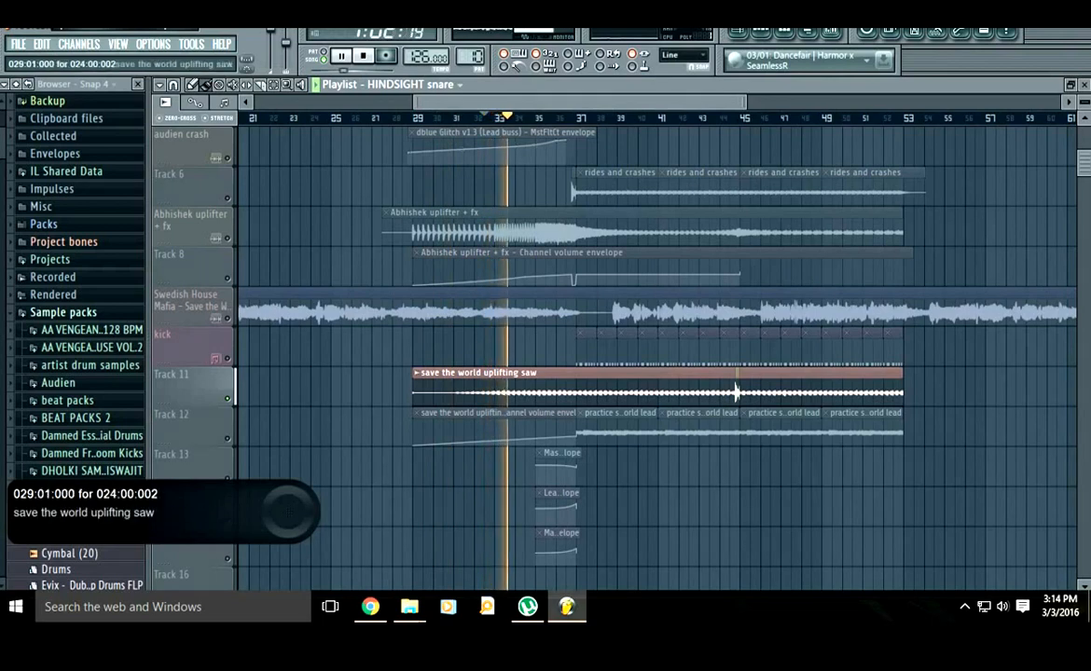
pyautogui.press('space')
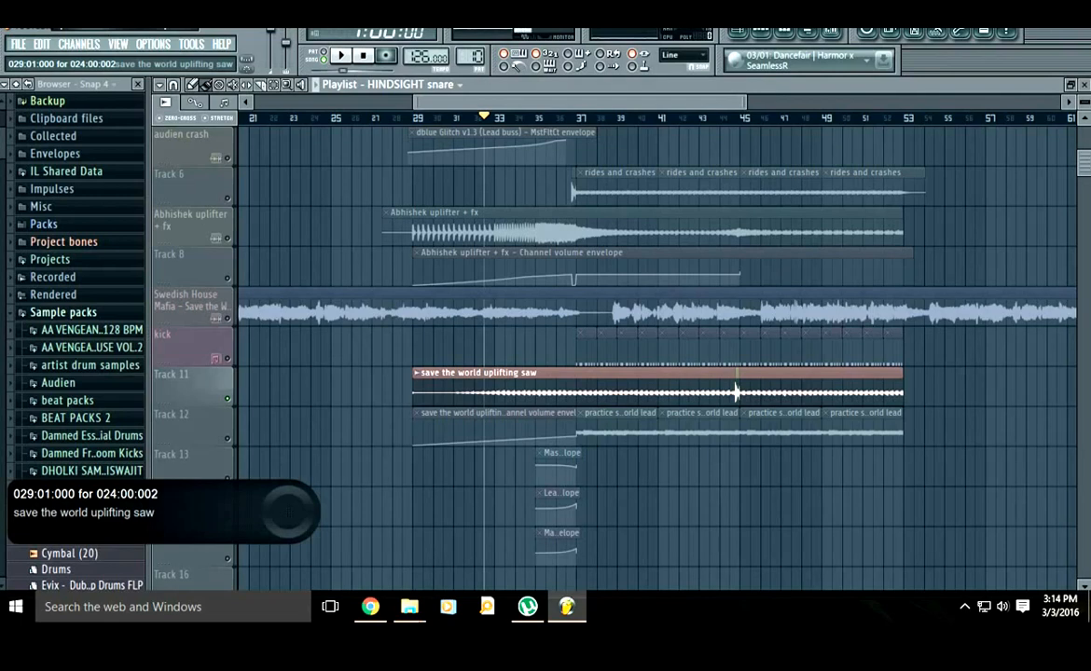
# - Play the soloed uplifting saw again from about bar 34 towards the drop
pyautogui.scroll(1, 572, 419)
pyautogui.scroll(-1, 471, 385)
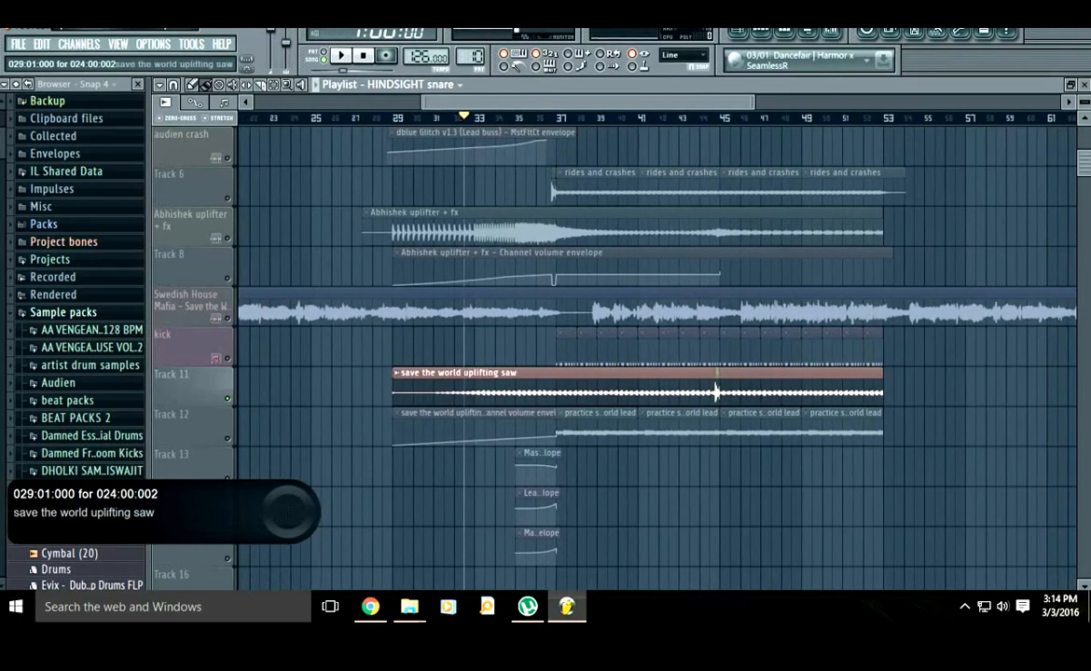
pyautogui.scroll(-1, 615, 373)
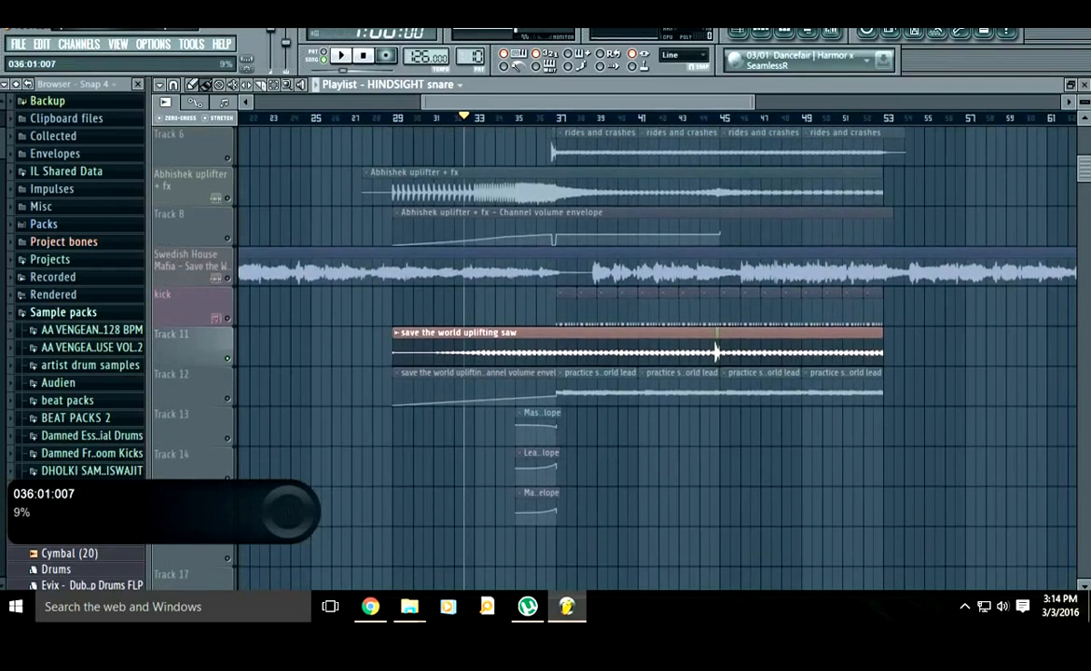
pyautogui.click(509, 118)
pyautogui.press('space')
pyautogui.scroll(2, 716, 352)
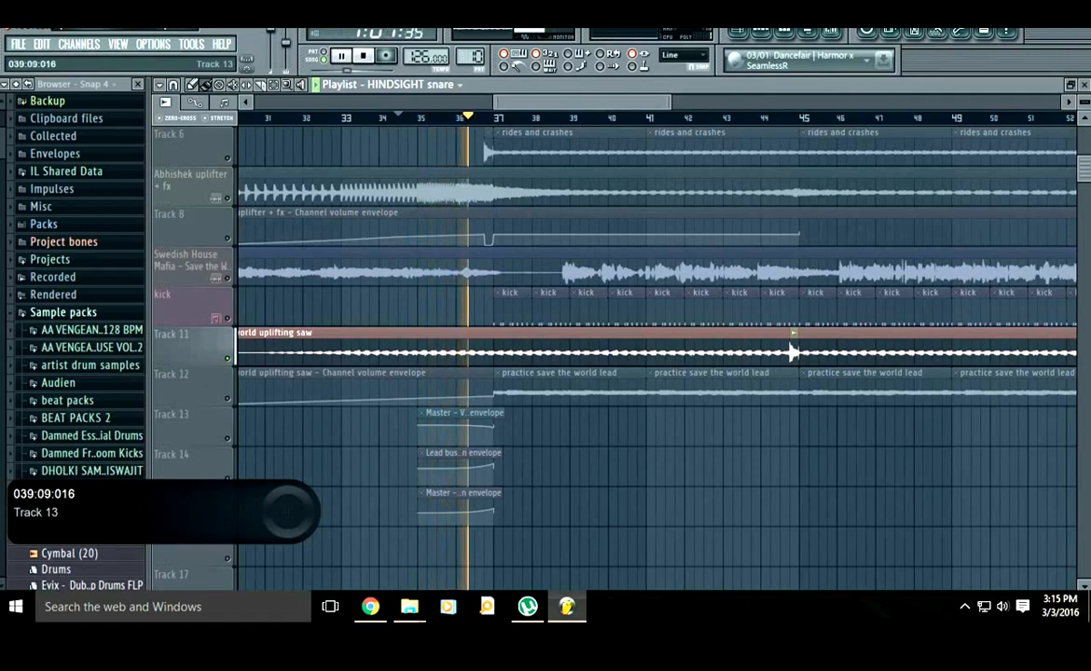
# - Let the soloed uplifting saw play through to the drop at bar 37, and stop playback
pyautogui.scroll(-4, 790, 352)
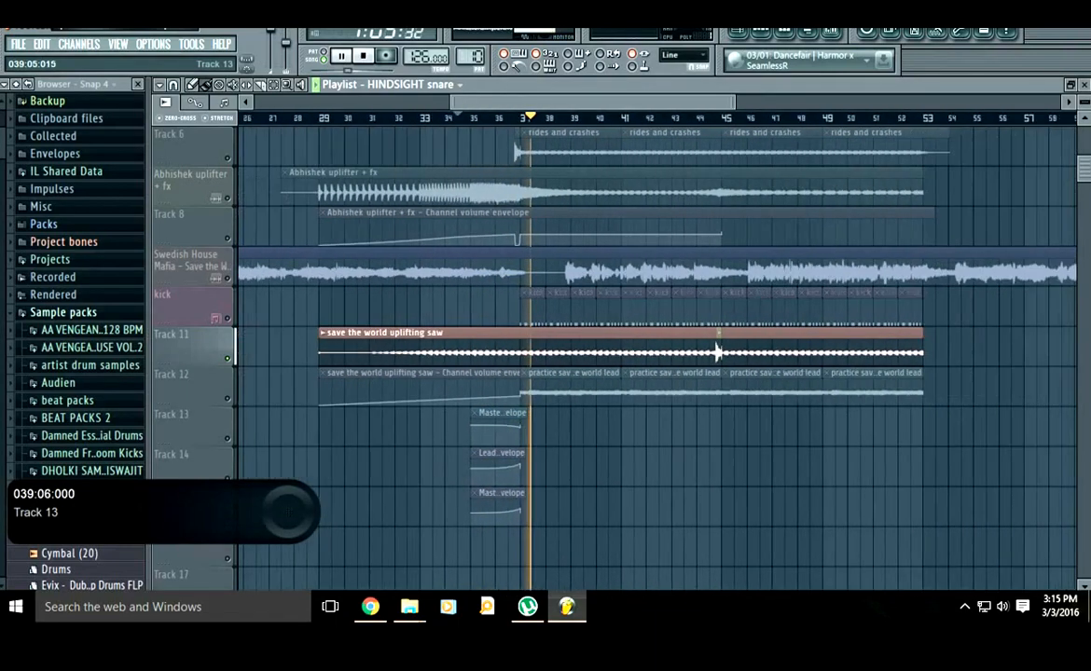
pyautogui.press('space')
pyautogui.scroll(5, 616, 354)
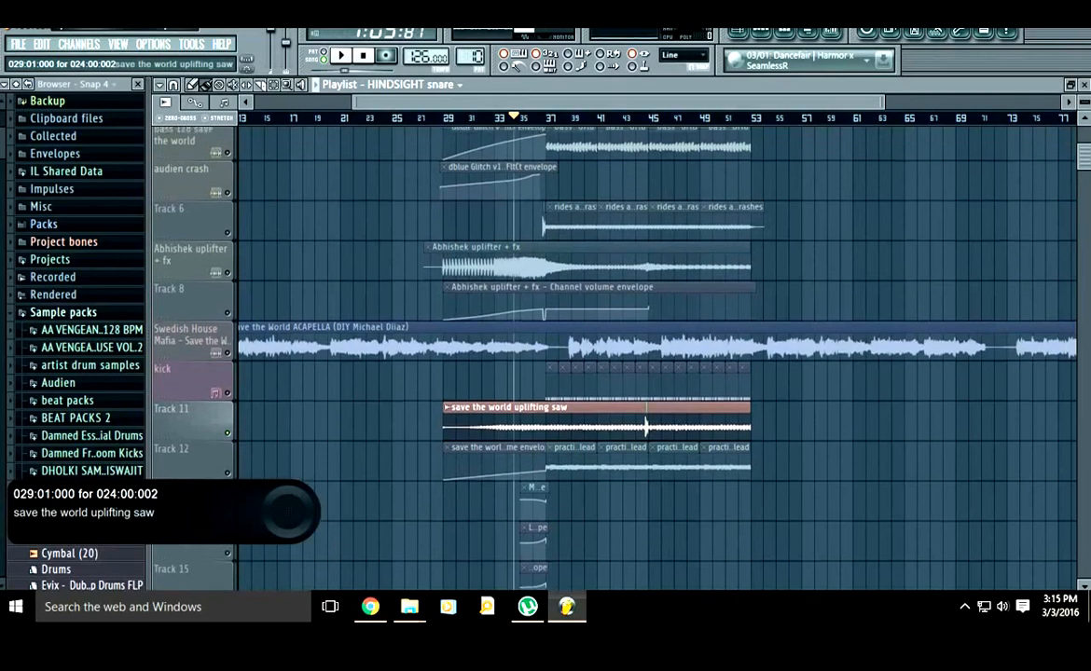
# - Play from about bar 34 with the bass 126 save the world and Mid chords tracks unmuted alongside the uplifting saw
pyautogui.press('space')
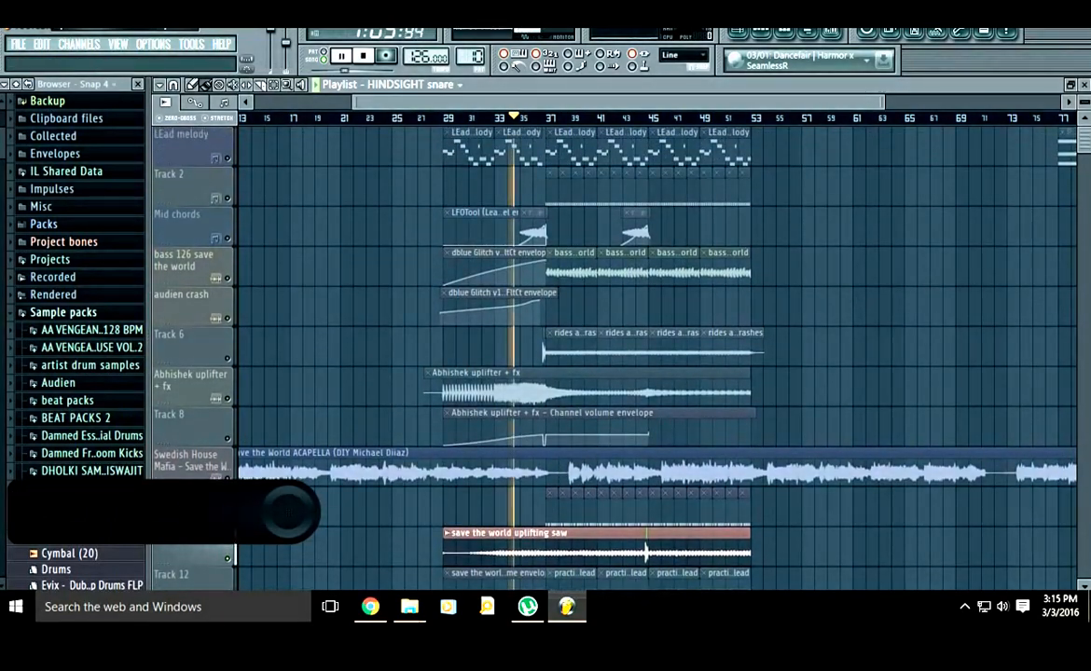
pyautogui.click(227, 278)
pyautogui.scroll(3, 510, 268)
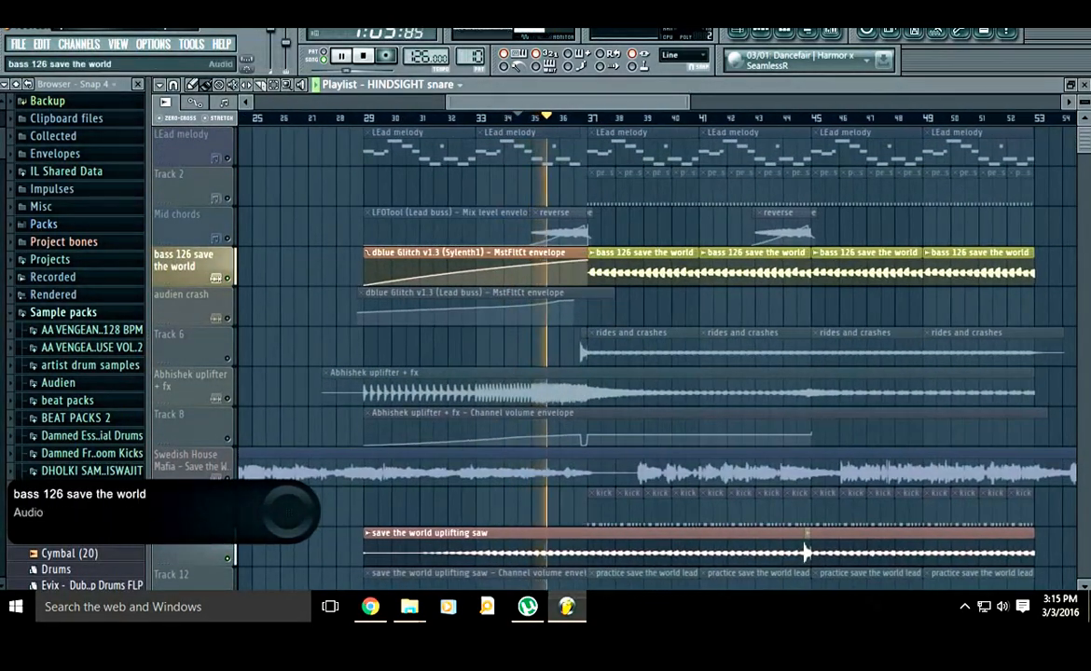
pyautogui.click(228, 238)
pyautogui.scroll(-2, 522, 345)
pyautogui.scroll(3, 485, 387)
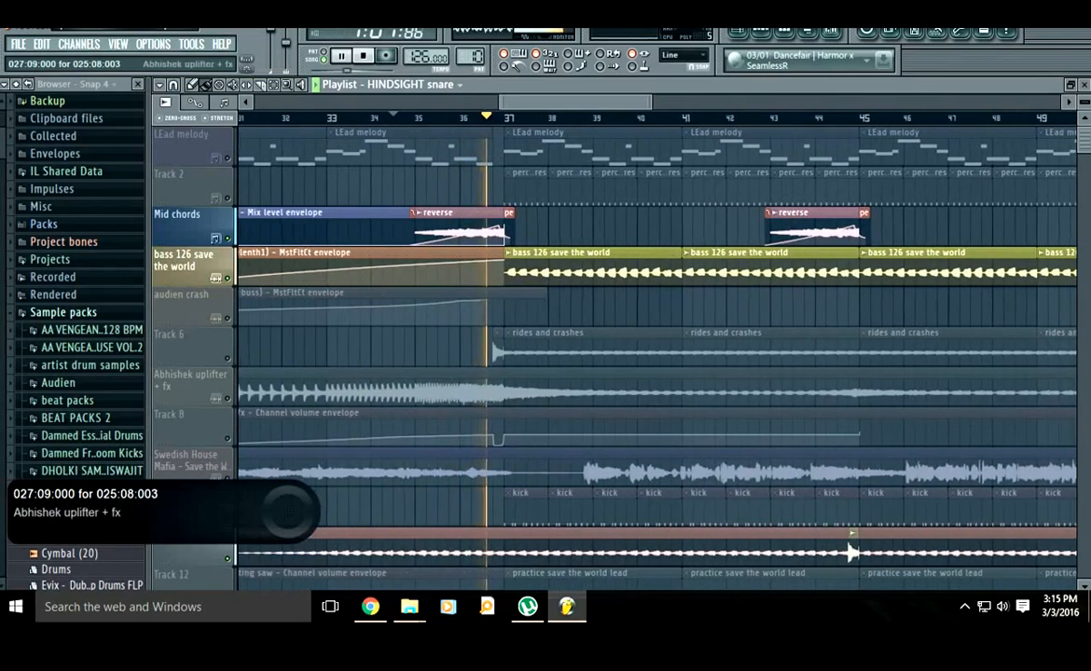
pyautogui.scroll(-3, 437, 390)
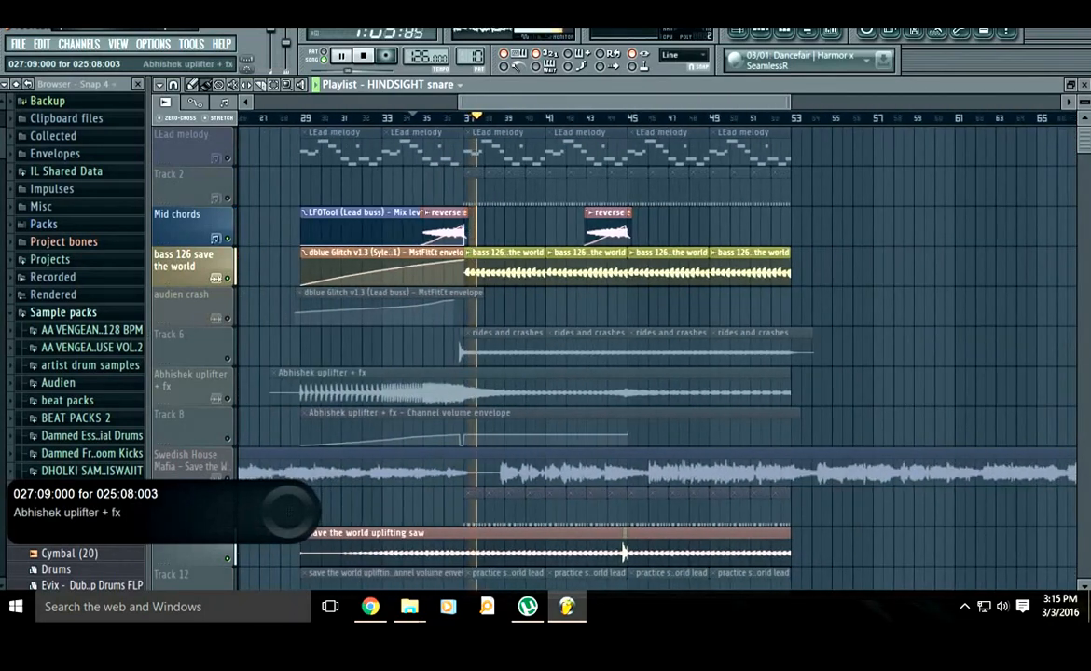
# - Open the channel settings of the bass 126 save the world clip and raise its channel volume slightly
pyautogui.scroll(3, 626, 552)
pyautogui.doubleClick(522, 270)
pyautogui.moveTo(811, 154); pyautogui.dragTo(811, 150)
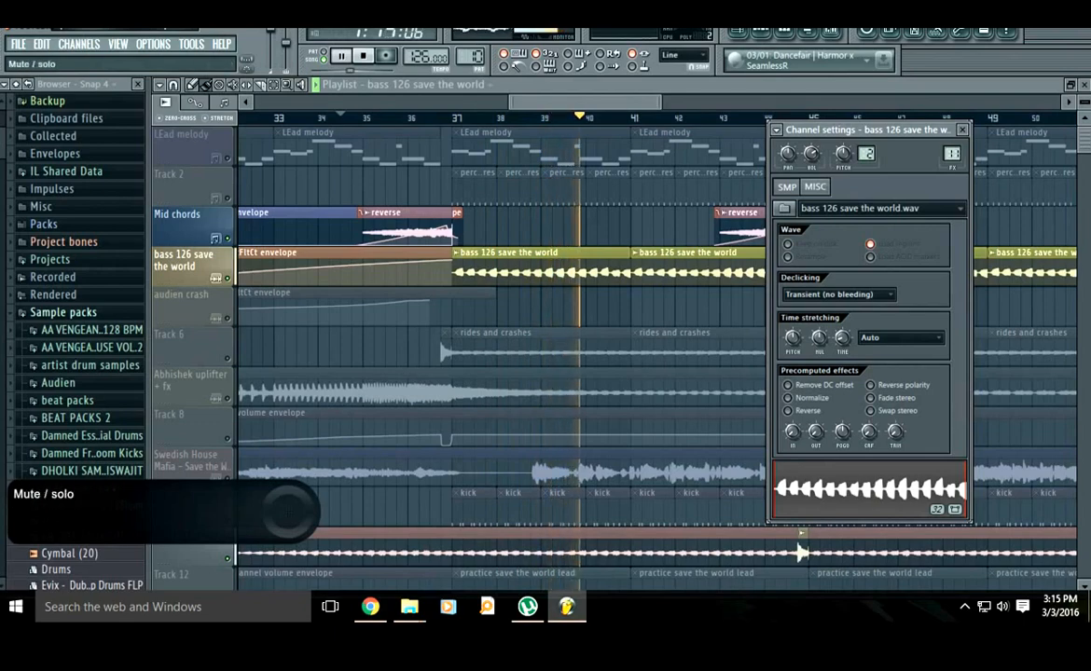
# - Unmute Track 2 and the kick track to hear them with the bass and saw, and stop playback
pyautogui.click(227, 199)
pyautogui.scroll(-2, 227, 303)
pyautogui.scroll(-2, 228, 313)
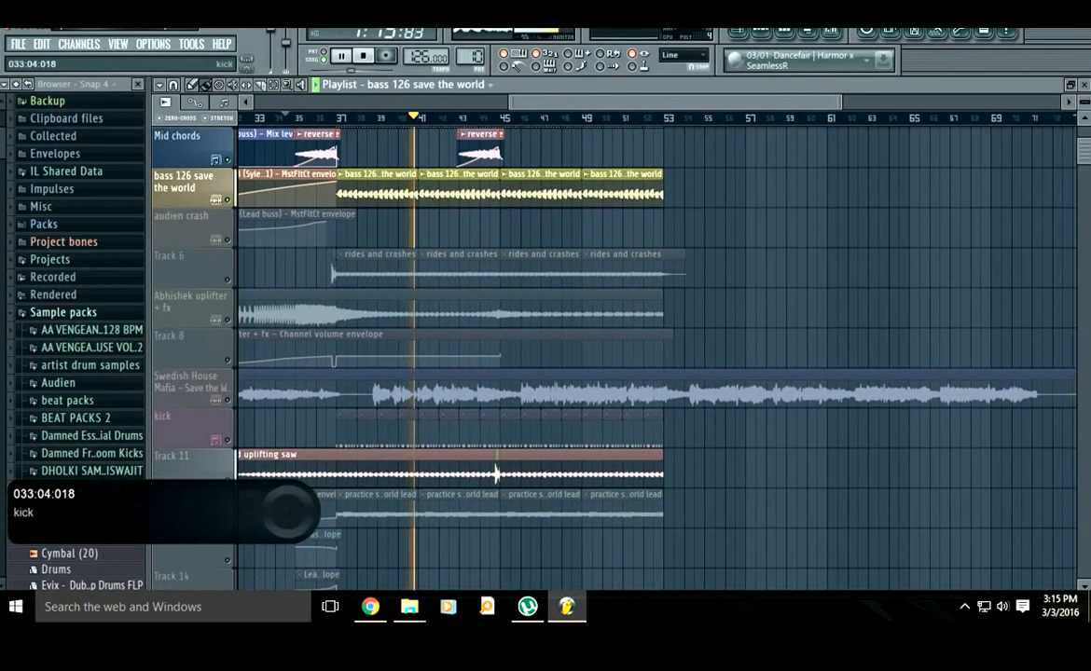
pyautogui.click(228, 438)
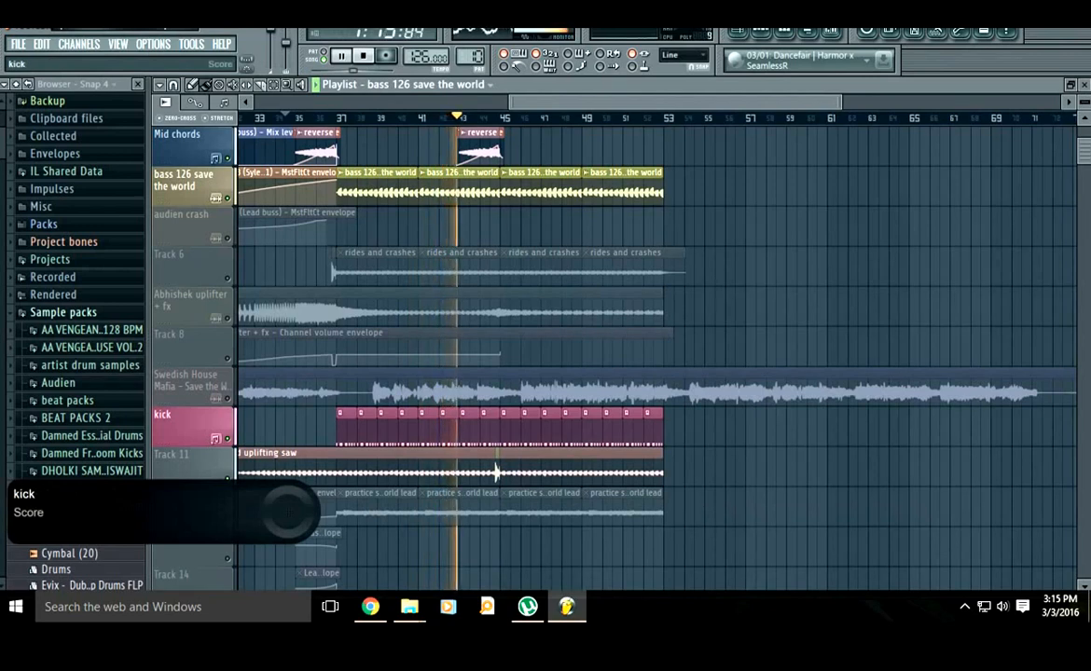
pyautogui.press('space')
# - Solo the Abhishek uplifter + fx track, play it briefly before bar 37, and view the whole clip from bar 27
pyautogui.rightClick(228, 319)
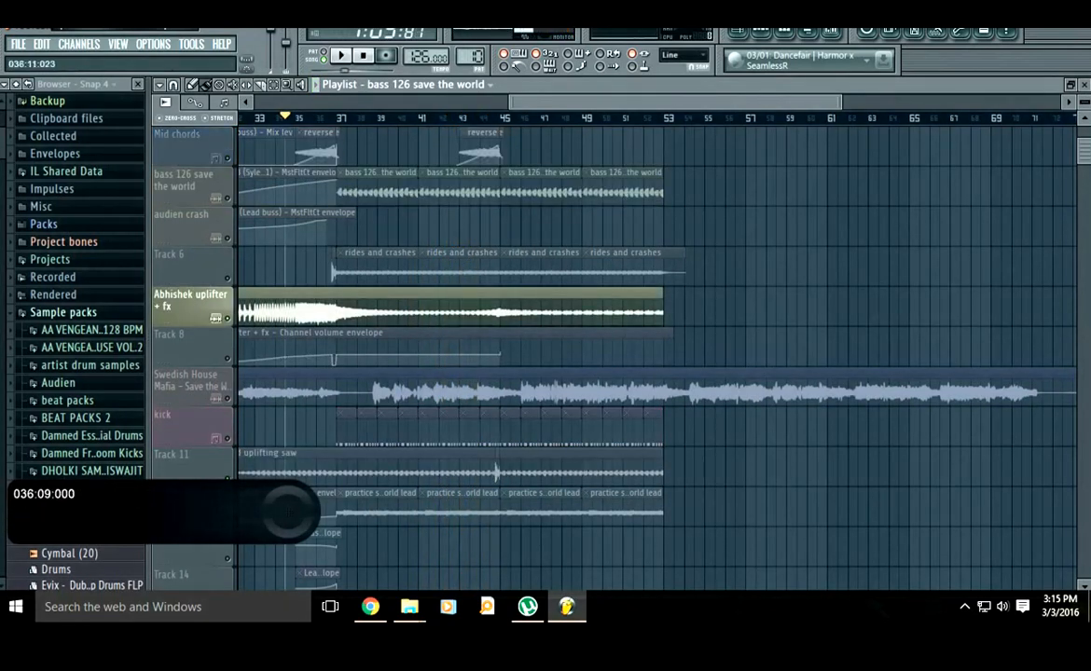
pyautogui.press('space')
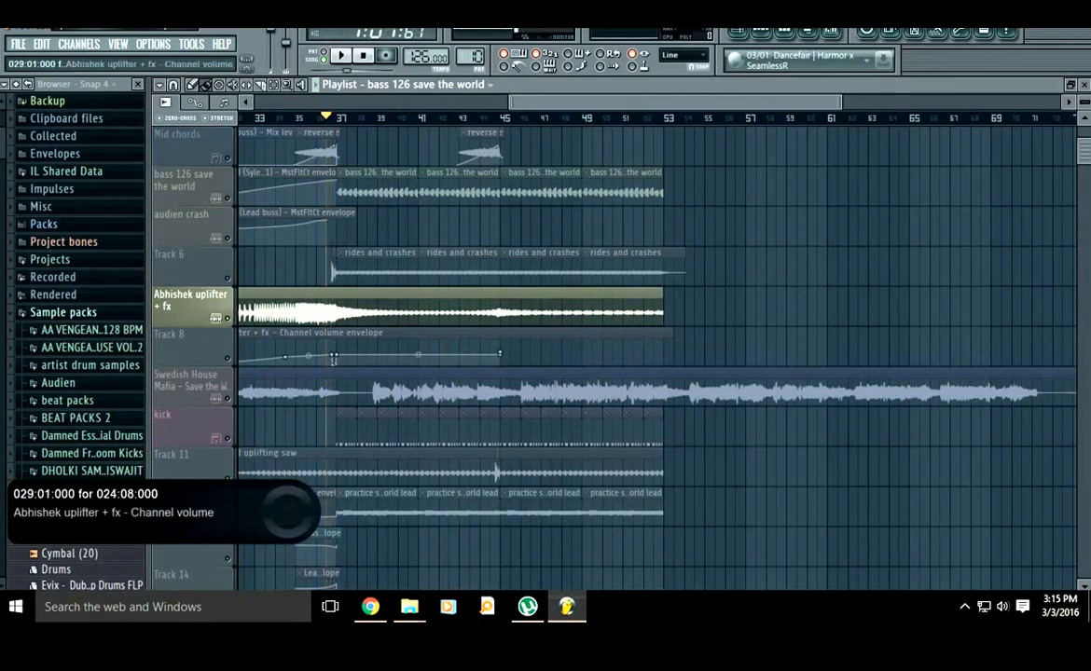
pyautogui.scroll(3, 332, 299)
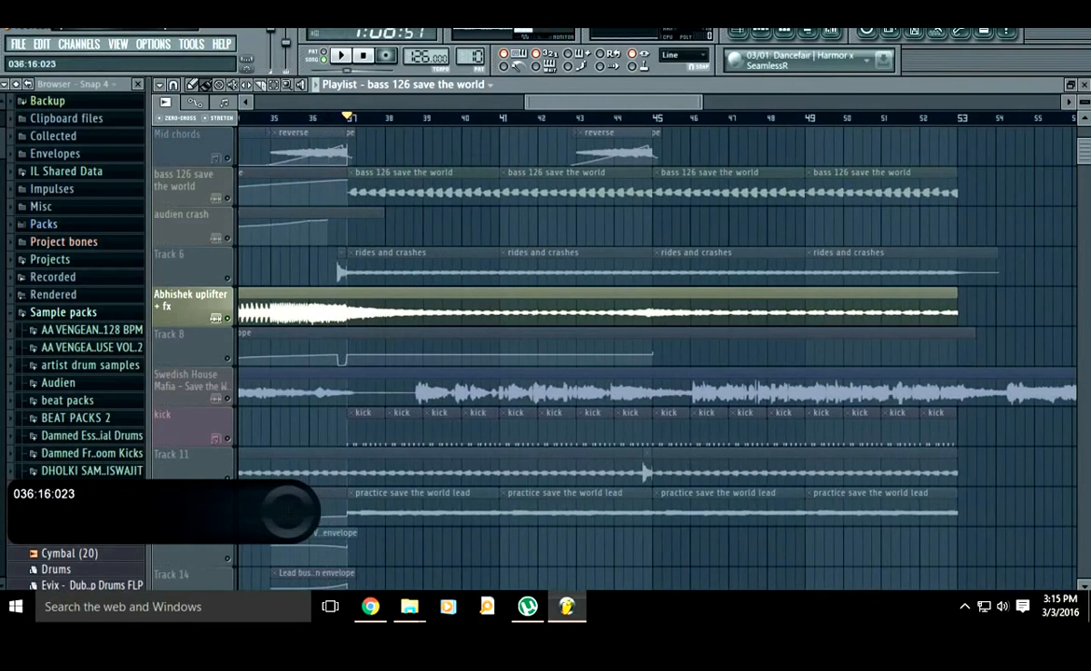
pyautogui.scroll(-2, 373, 187)
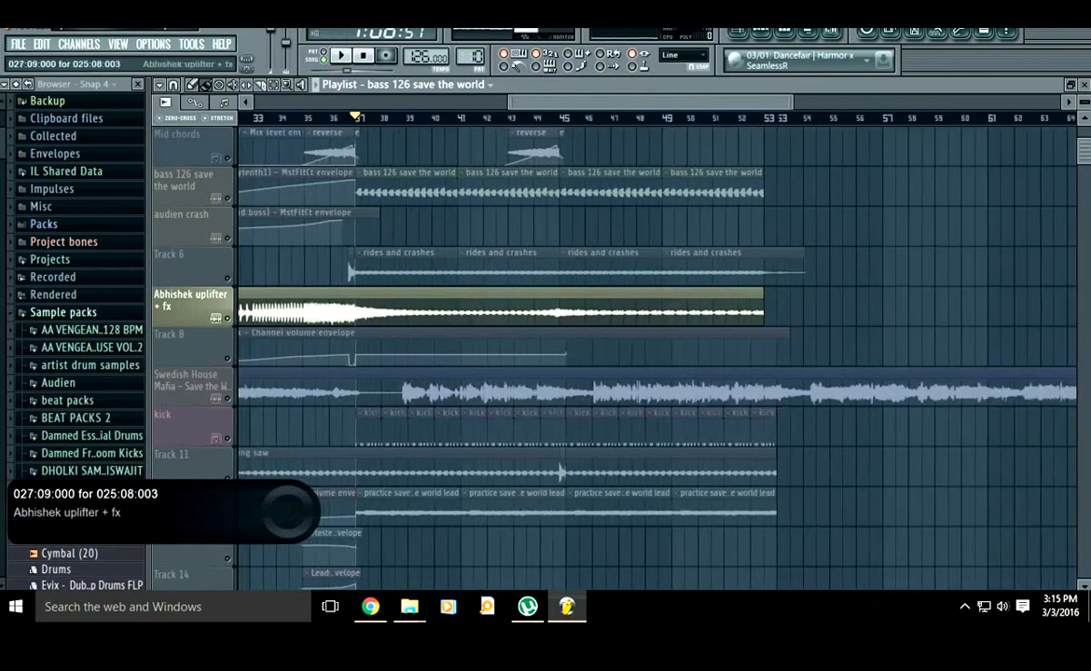
pyautogui.moveTo(570, 102); pyautogui.dragTo(523, 102)
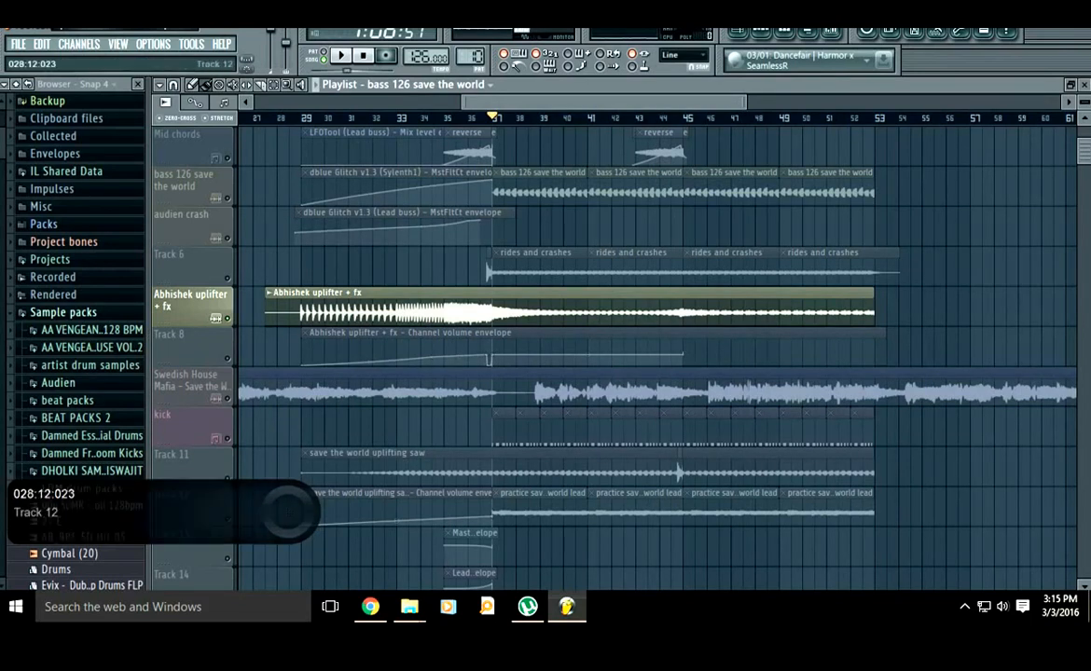
# - Solo Track 12, play the practice save the world lead from bar 37, and stop playback
pyautogui.rightClick(227, 518)
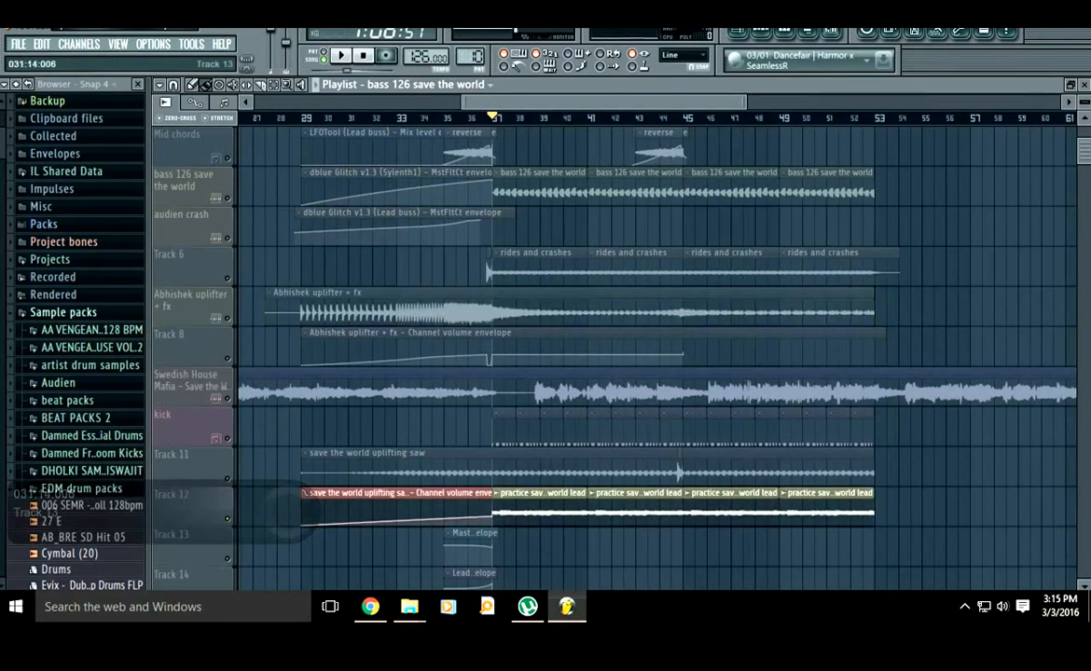
pyautogui.scroll(4, 563, 510)
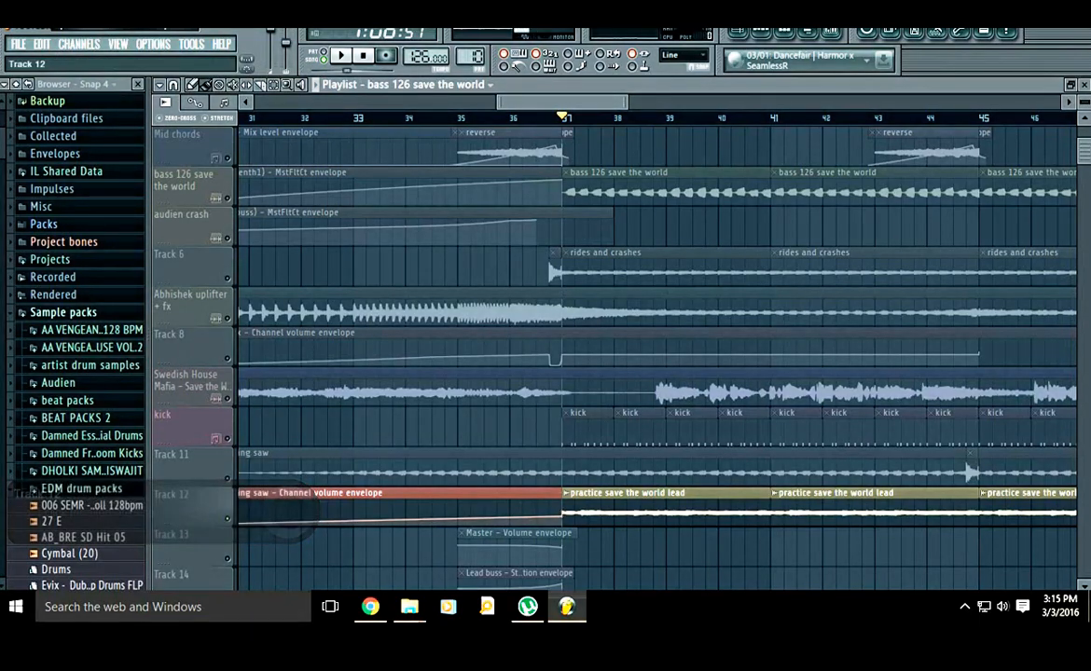
pyautogui.rightClick(227, 519)
pyautogui.rightClick(228, 519)
pyautogui.press('space')
pyautogui.scroll(-5, 317, 539)
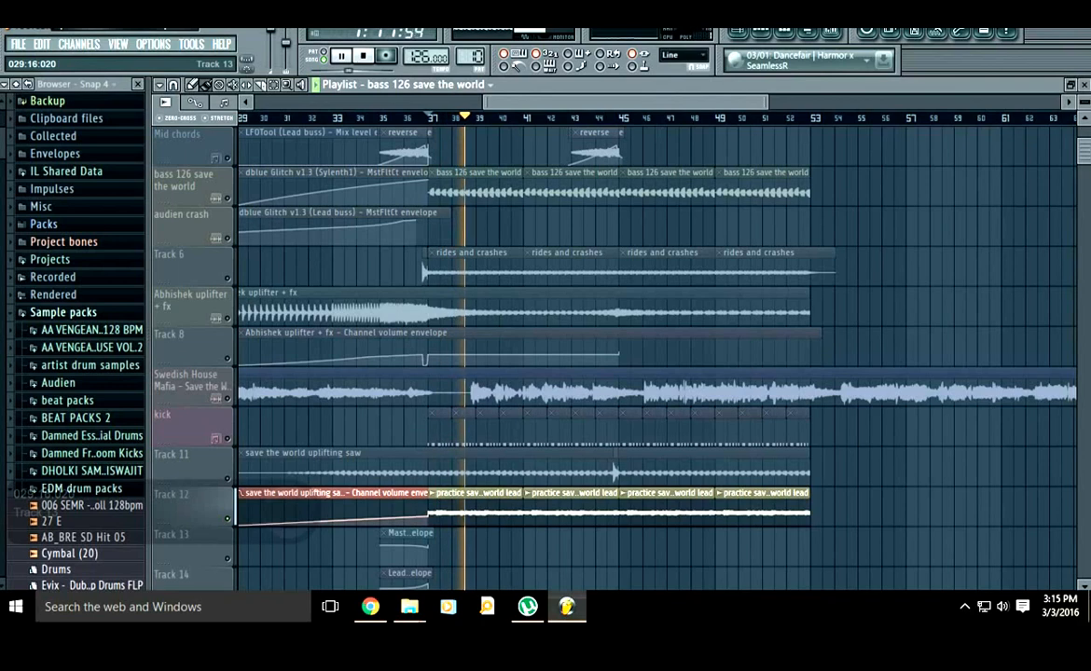
pyautogui.press('space')
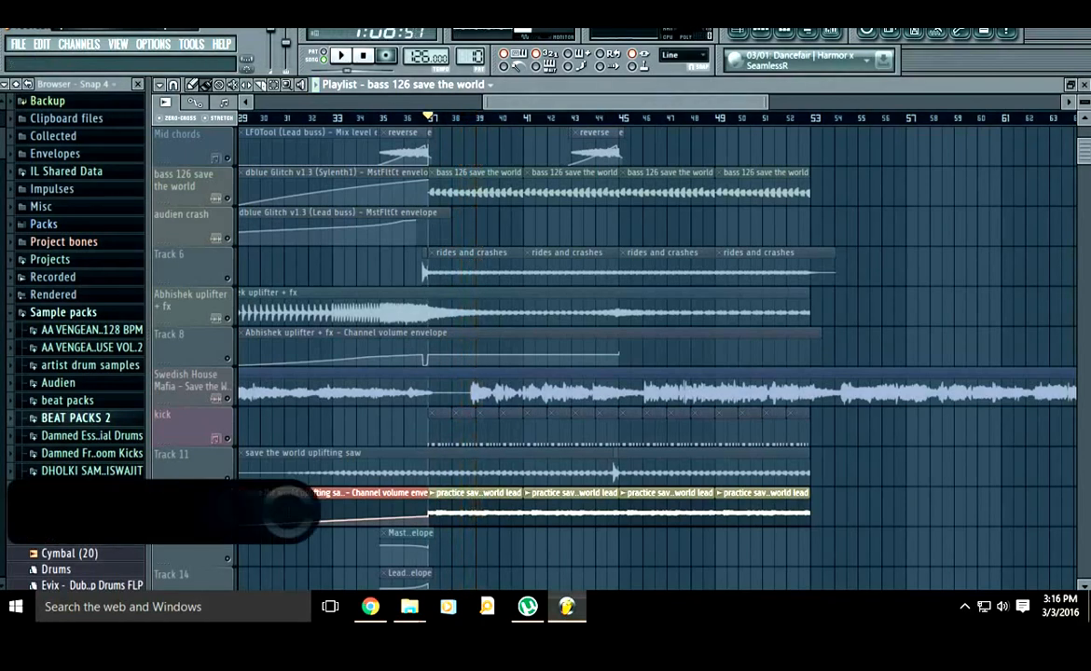
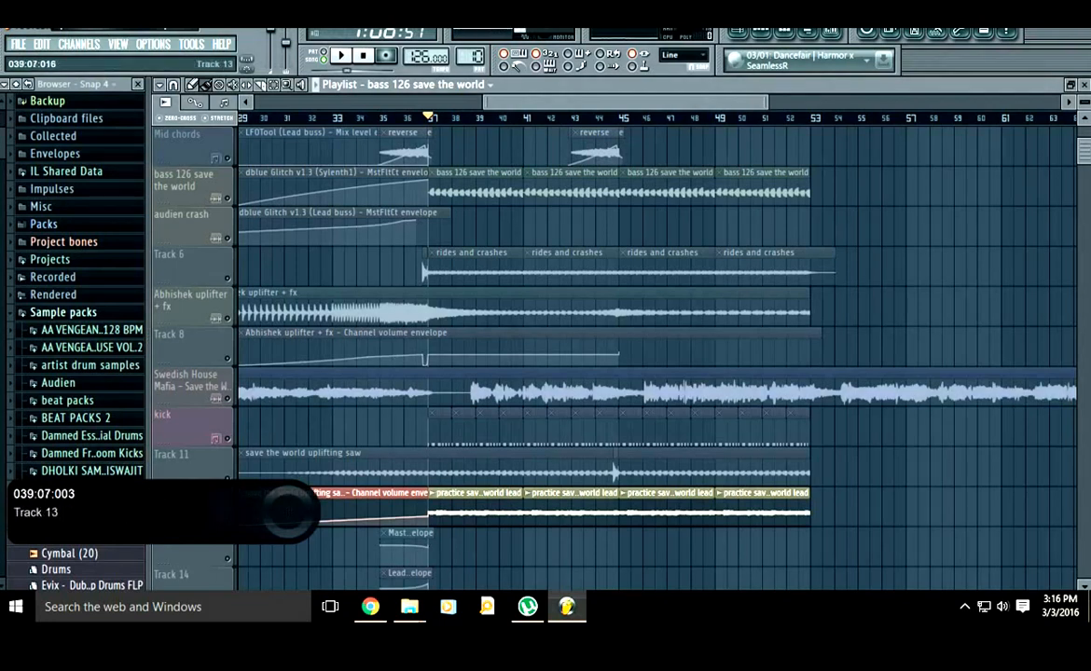
# - Look over the arrangement from the lead melody track down to the master and lead buss automation clips
pyautogui.scroll(2, 289, 509)
pyautogui.scroll(-3, 289, 509)
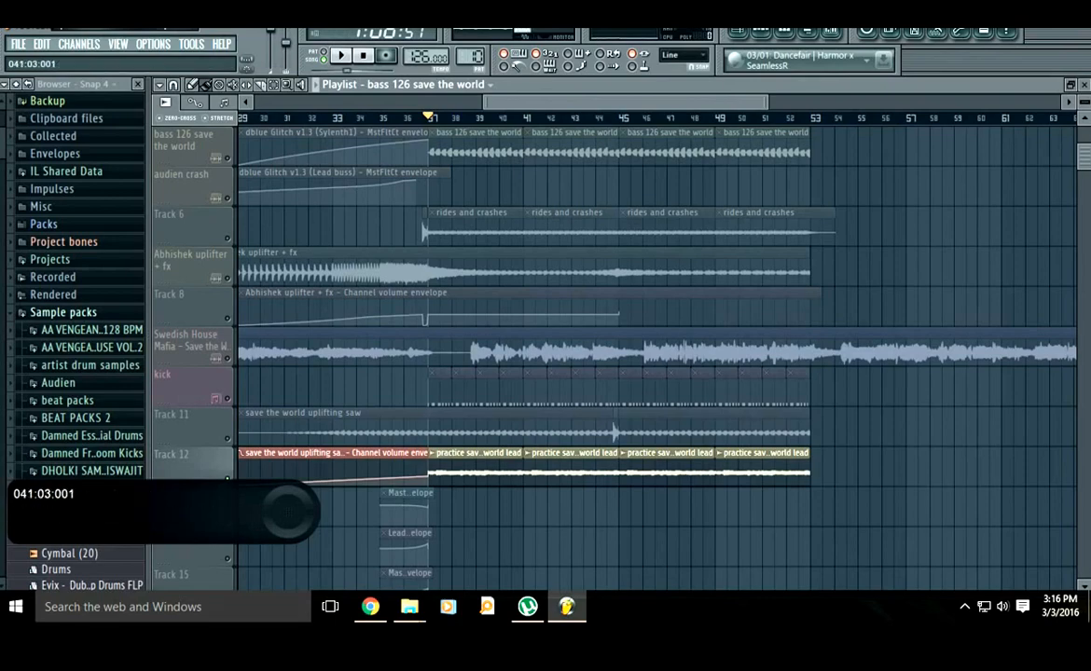
pyautogui.scroll(4, 438, 147)
pyautogui.scroll(-3, 542, 147)
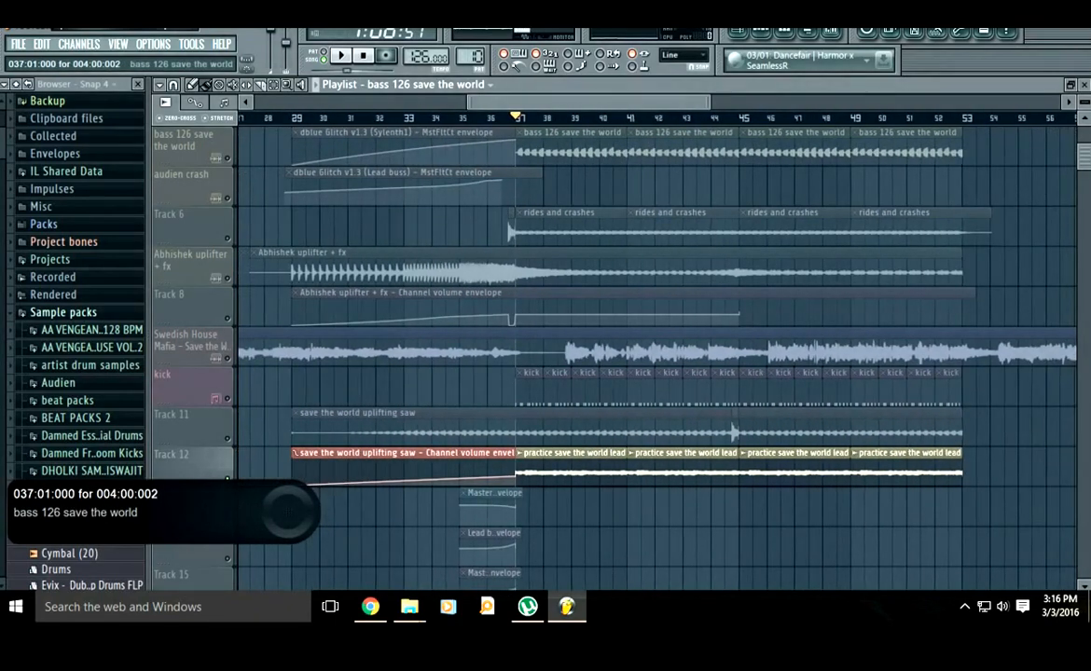
pyautogui.scroll(3, 576, 219)
pyautogui.scroll(-2, 497, 362)
pyautogui.scroll(2, 511, 371)
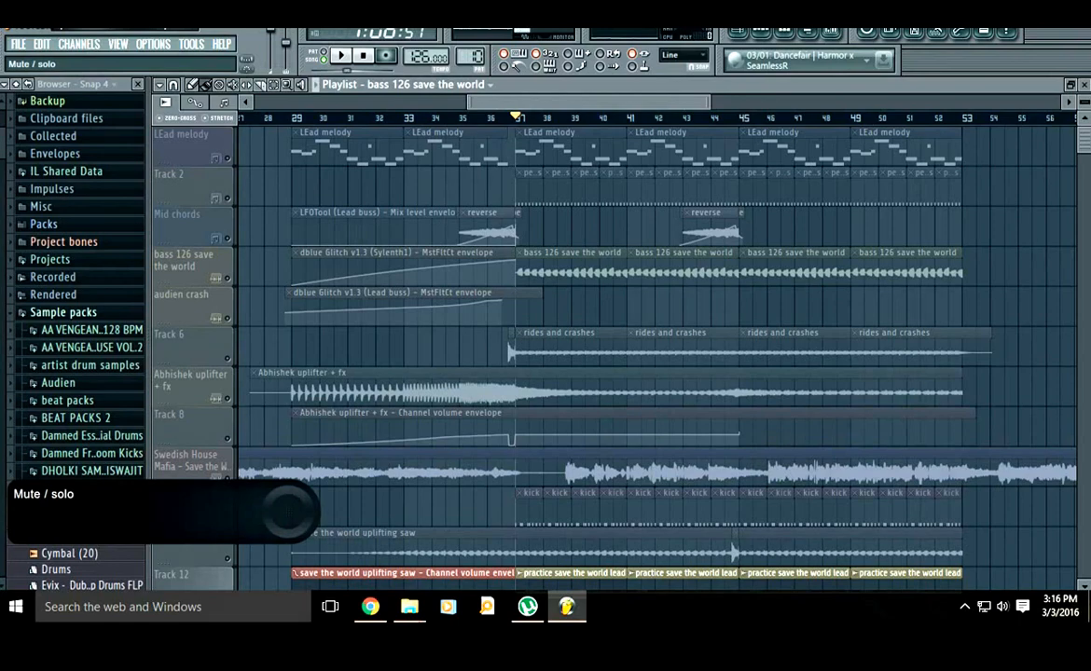
# - Bring back all playlist tracks, switching Track 12's solo on and off once more
pyautogui.rightClick(227, 158)
pyautogui.scroll(-5, 306, 317)
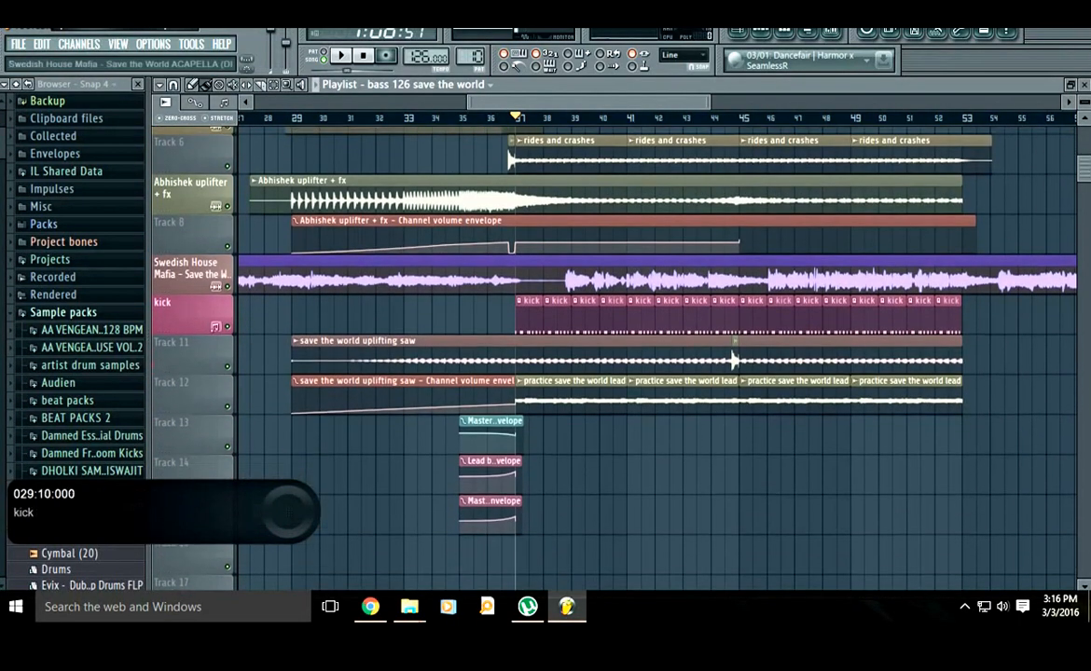
pyautogui.rightClick(227, 399)
pyautogui.scroll(2, 241, 420)
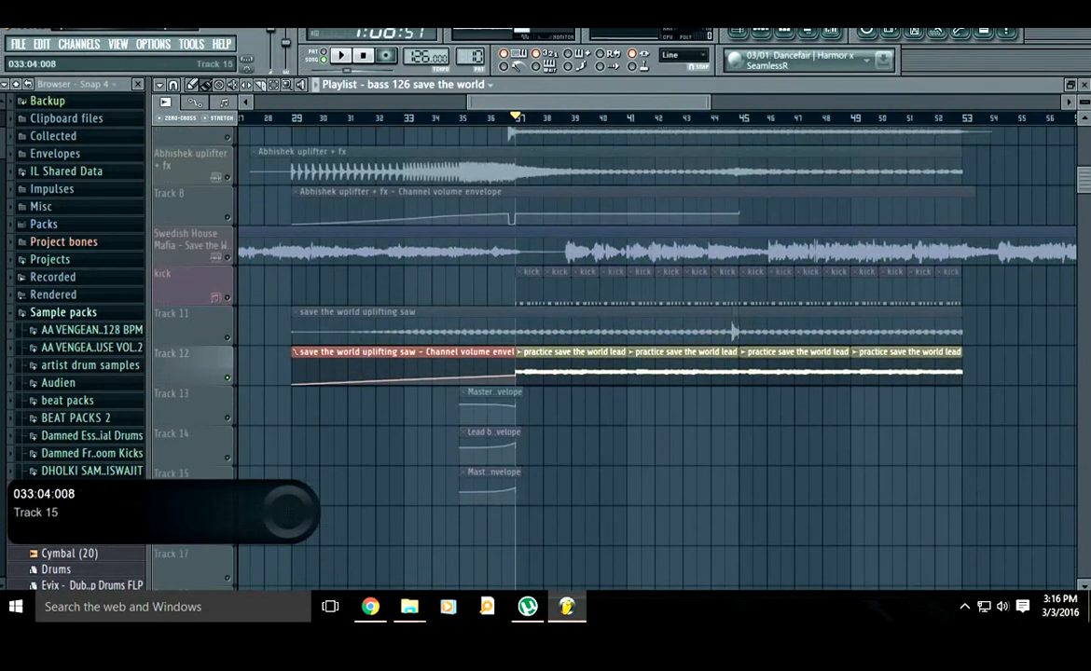
pyautogui.rightClick(227, 479)
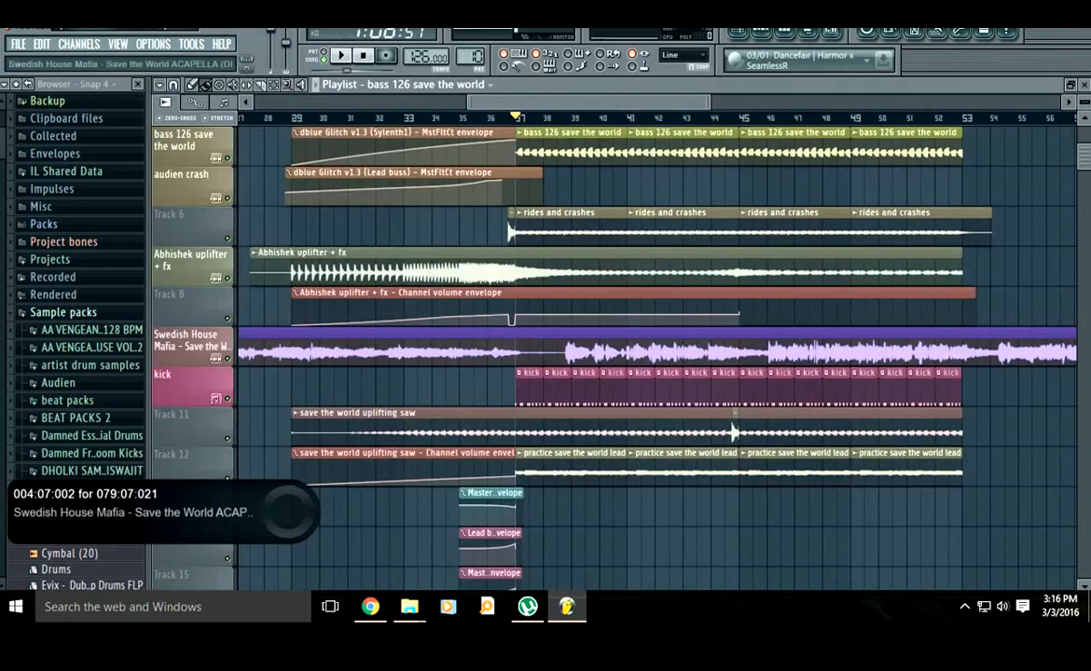
# - Play the full arrangement from bar 29 with all tracks active
pyautogui.scroll(3, 522, 373)
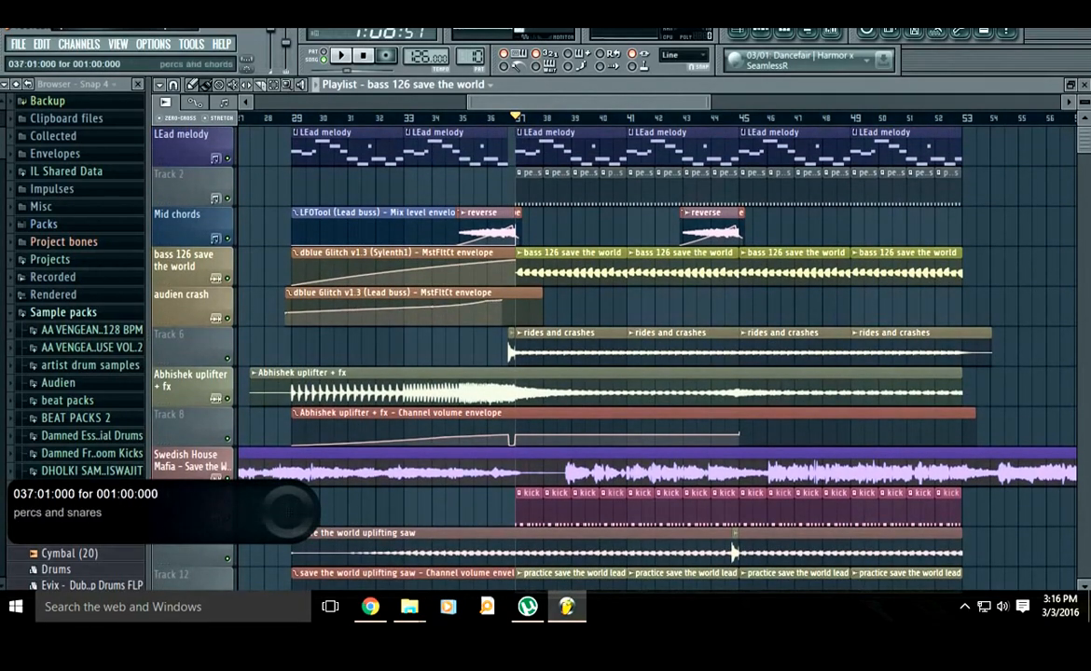
pyautogui.click(296, 117)
pyautogui.press('space')
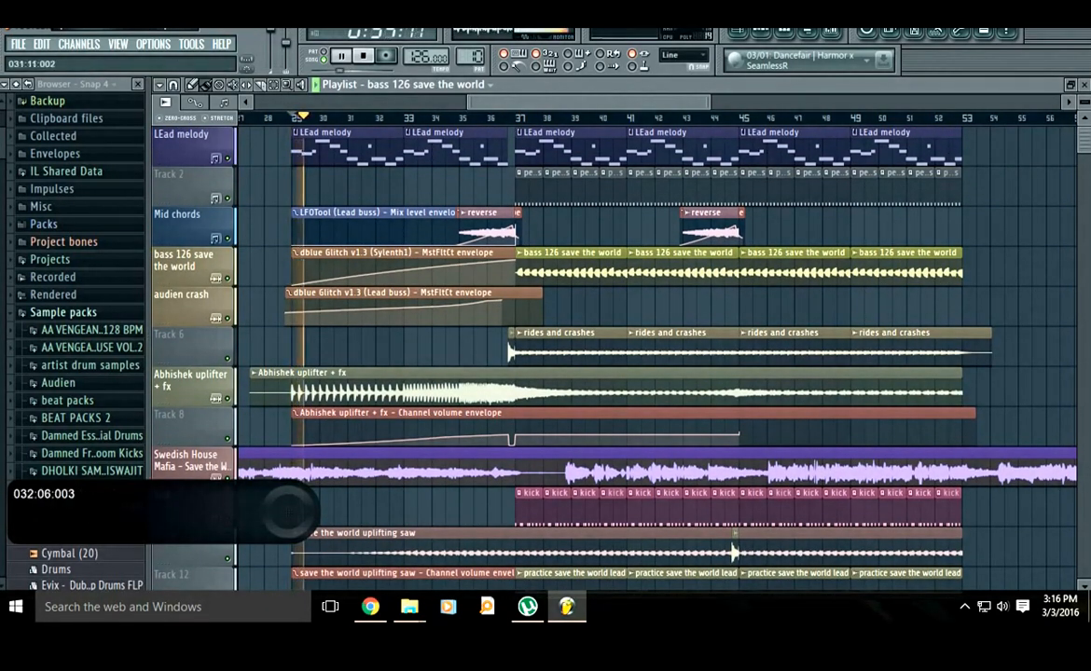
# - Inspect the effect chains of the reFX Nexus #3 and Lead buss mixer tracks during playback, and stop playback
pyautogui.press('F6')
pyautogui.press('F9')
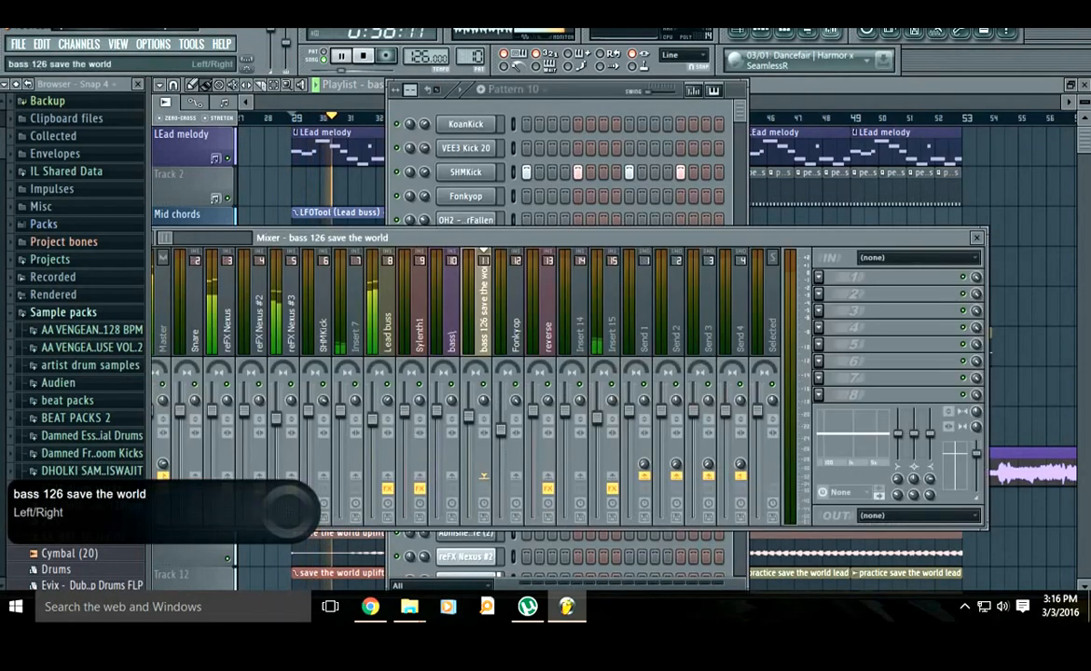
pyautogui.click(290, 308)
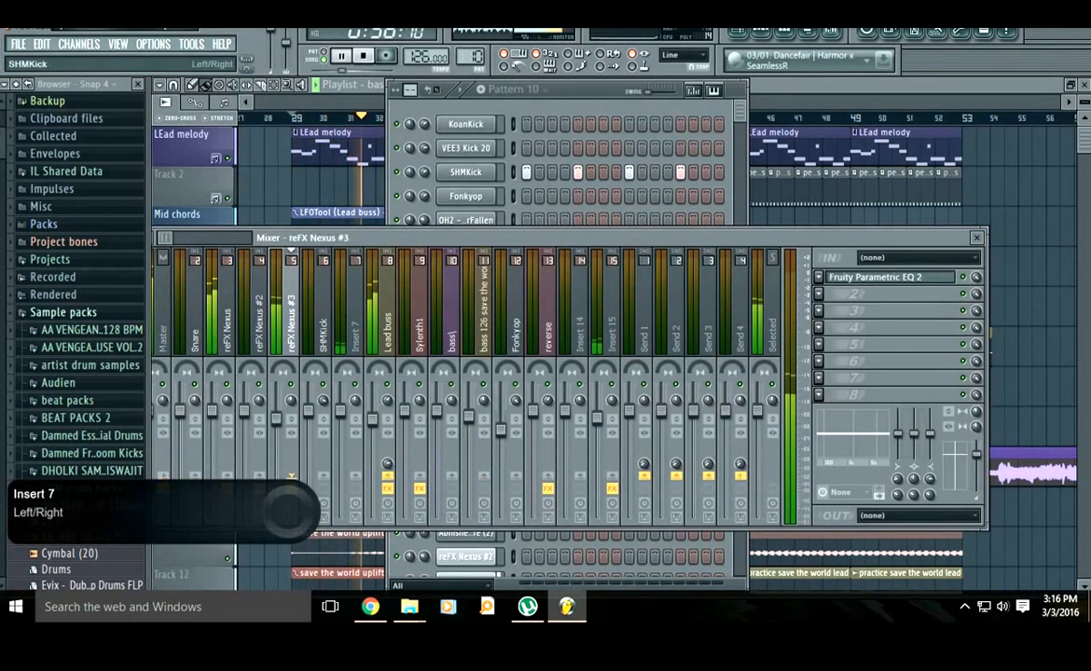
pyautogui.click(388, 313)
pyautogui.press('space')
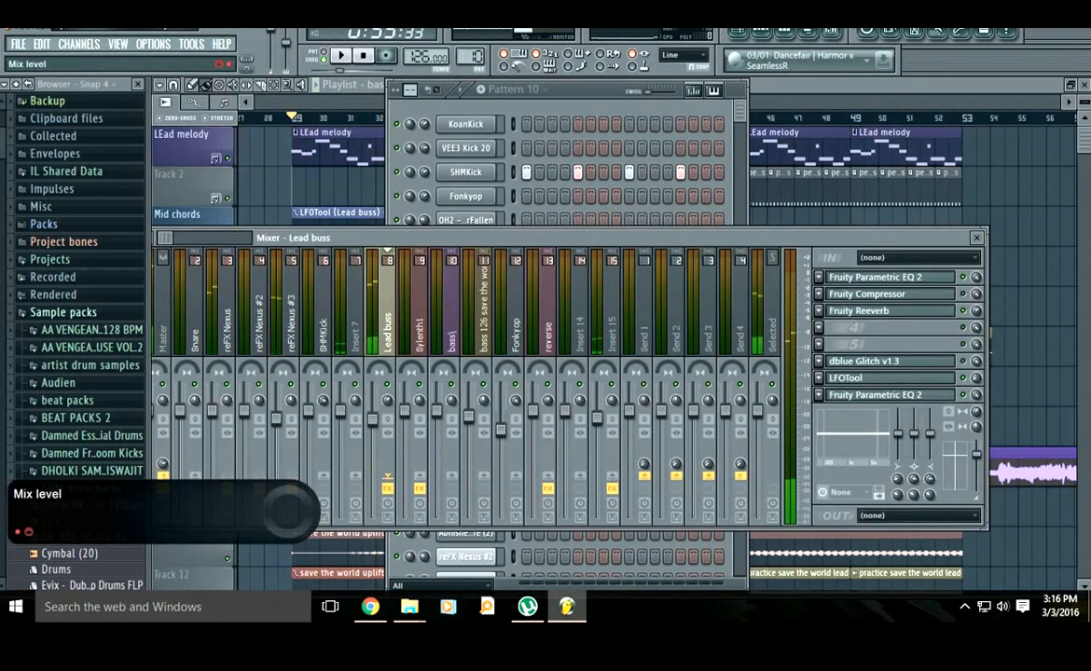
# - Resume playback, return to the playlist and jump ahead to about bar 34
pyautogui.press('space')
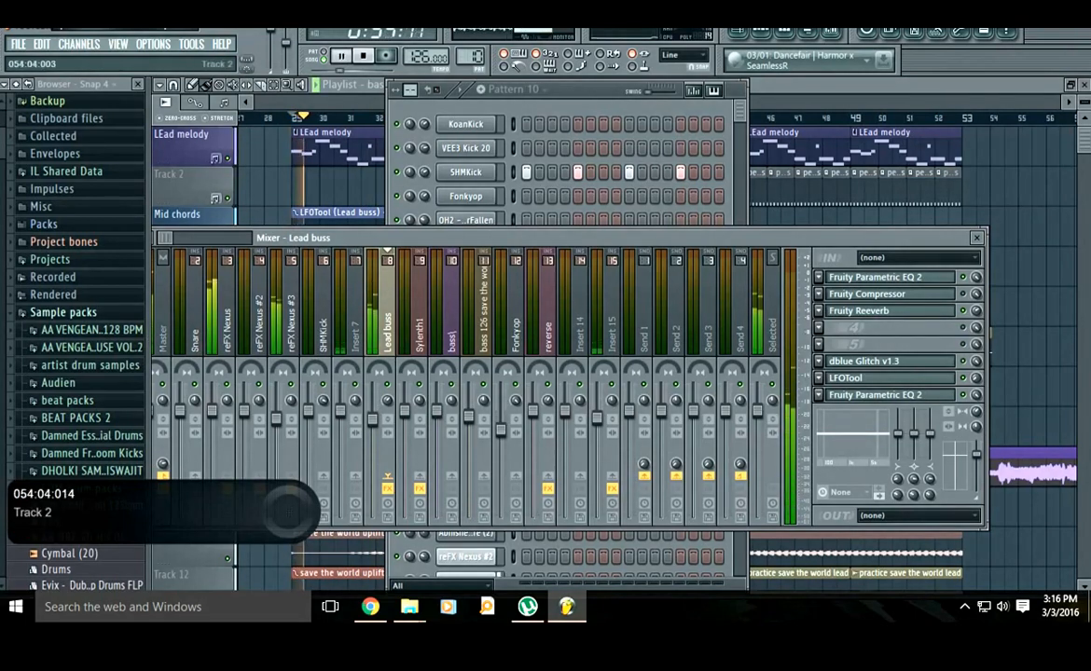
pyautogui.click(996, 189)
pyautogui.moveTo(393, 117); pyautogui.dragTo(440, 118)
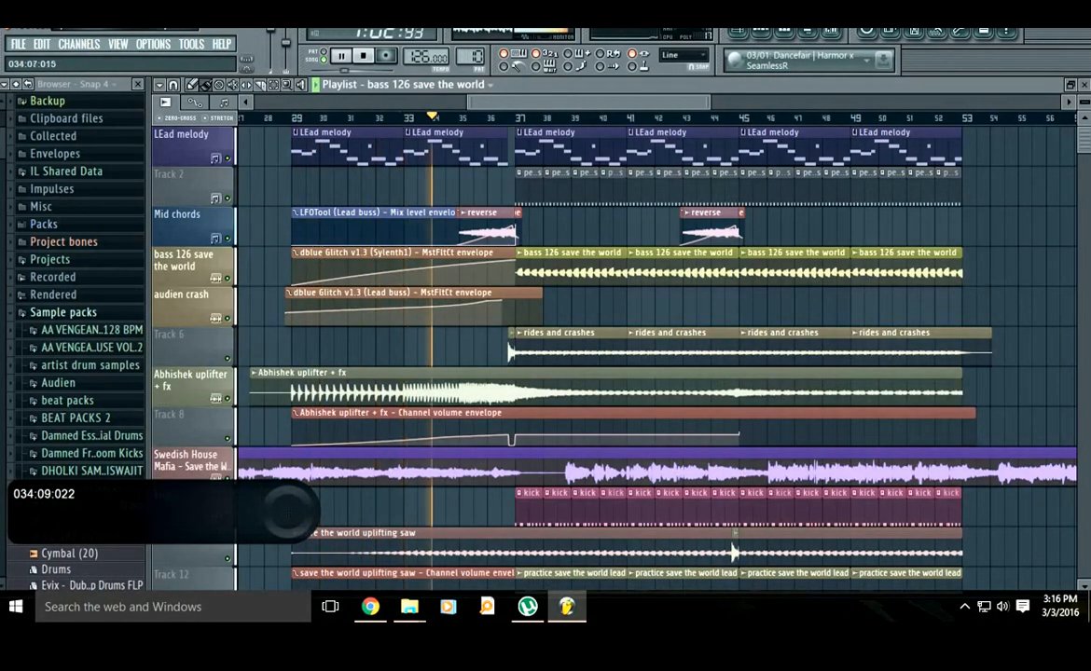
# - Lower the system volume to 50 while the full arrangement plays through the build-up towards the drop
pyautogui.press('XF86AudioLowerVolume')
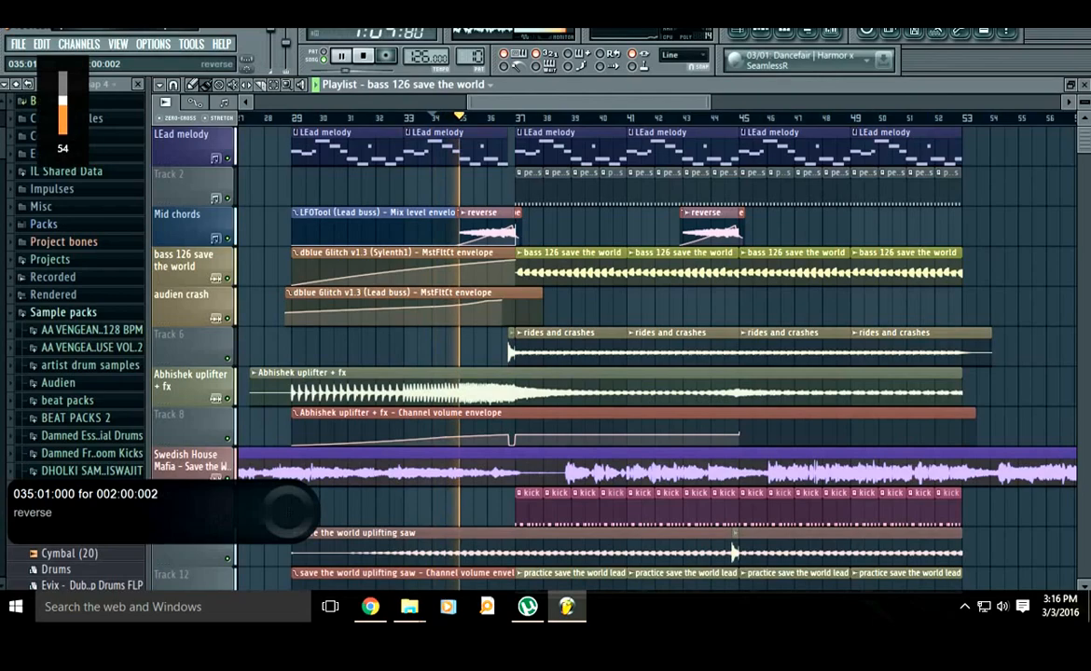
pyautogui.scroll(2, 549, 266)
pyautogui.scroll(-2, 560, 303)
pyautogui.scroll(-3, 560, 305)
pyautogui.press('XF86AudioLowerVolume')
pyautogui.press('XF86AudioLowerVolume')
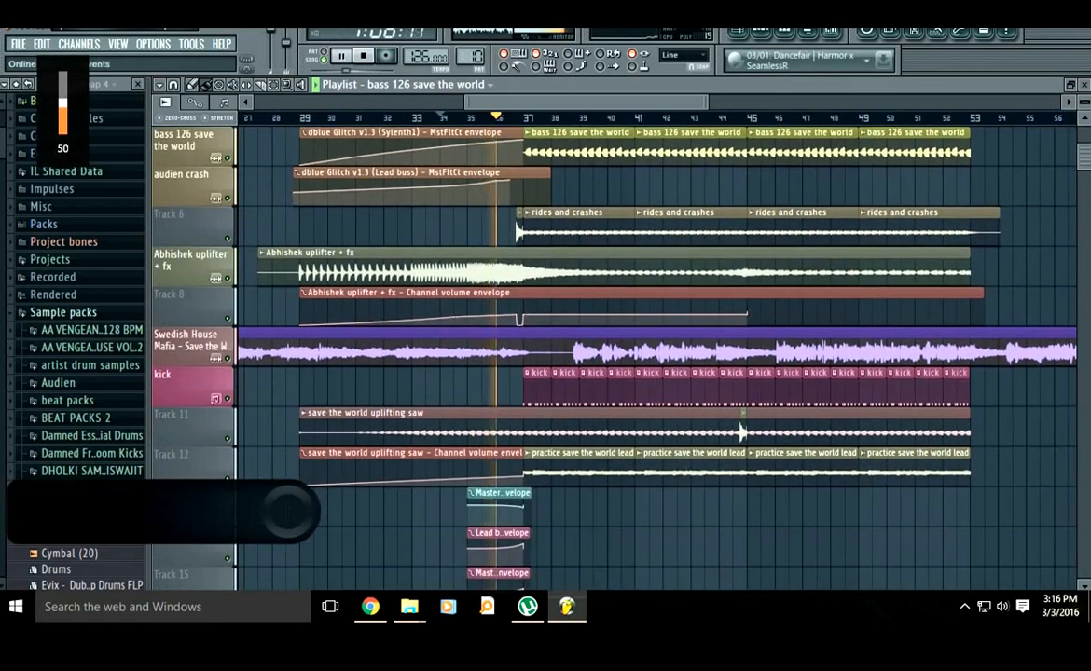
pyautogui.press('F6')
pyautogui.press('F6')
pyautogui.scroll(3, 575, 278)
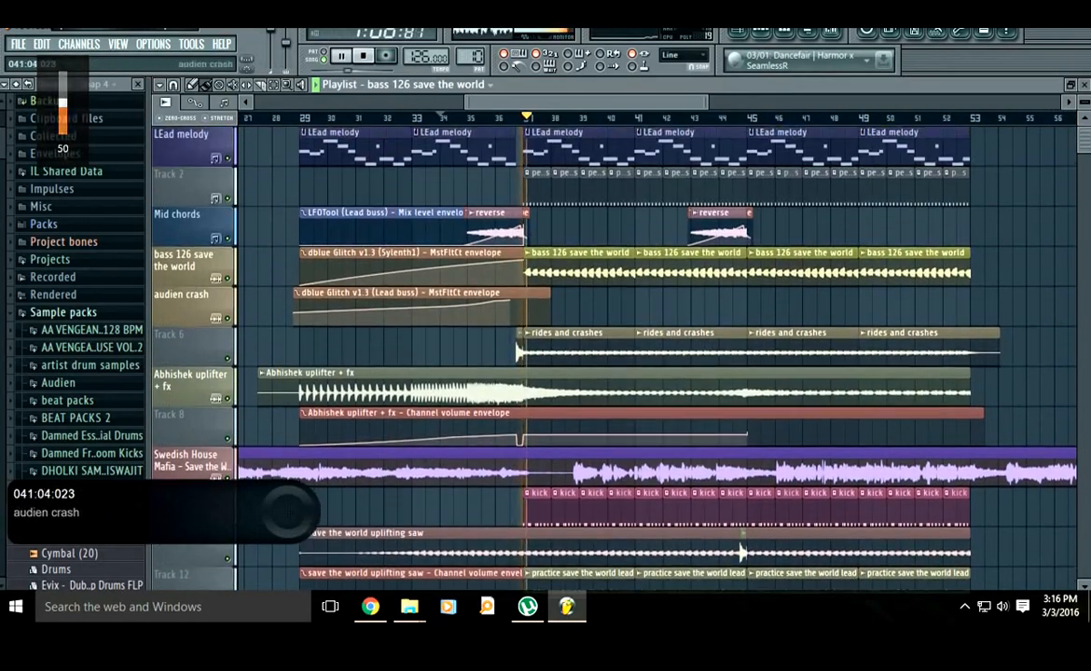
# - Set the practice save the world lead channel's volume to 50% while the arrangement plays
pyautogui.scroll(3, 574, 278)
pyautogui.scroll(-3, 574, 278)
pyautogui.scroll(-2, 575, 278)
pyautogui.doubleClick(571, 462)
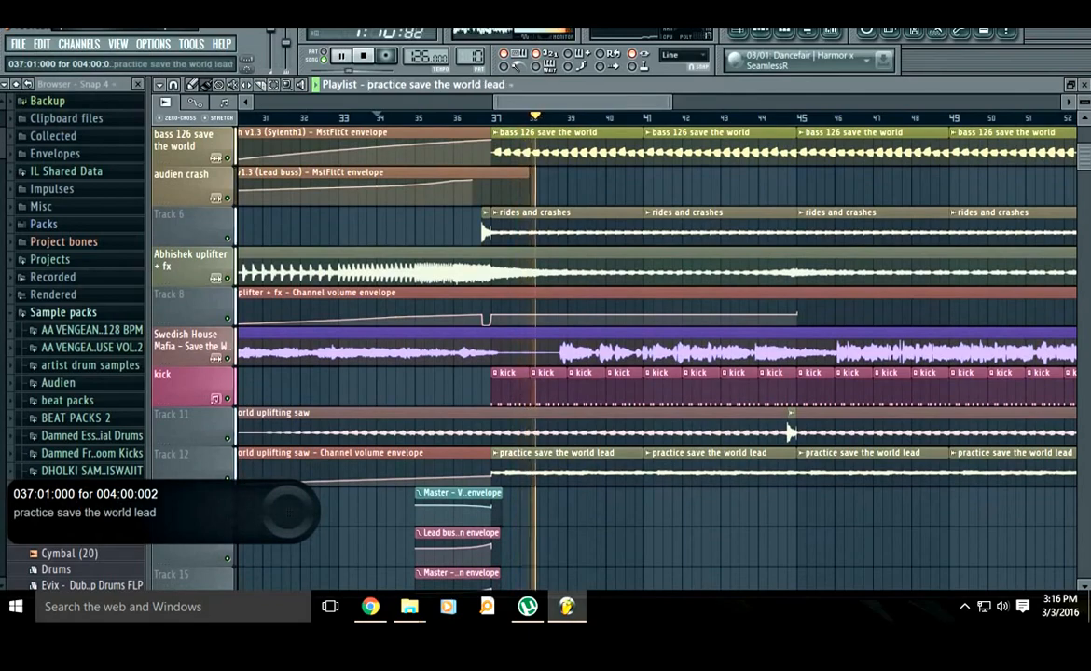
pyautogui.moveTo(812, 153); pyautogui.dragTo(811, 157)
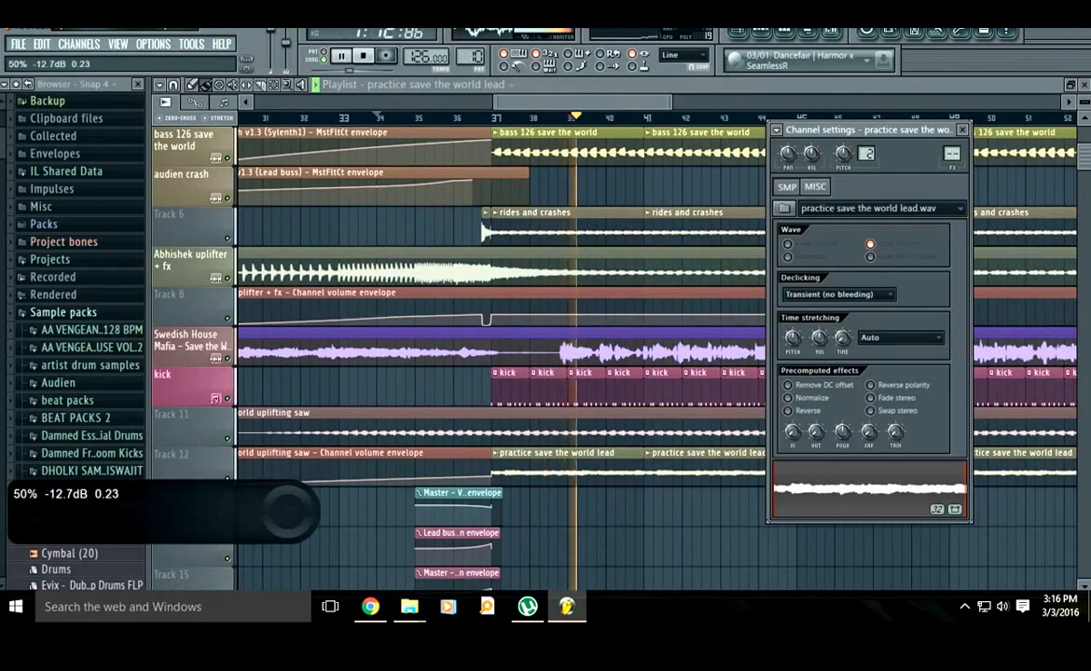
pyautogui.press('Escape')
# - Raise the Lead buss fader slightly in the mixer during playback, and return to the playlist
pyautogui.scroll(-2, 592, 222)
pyautogui.scroll(3, 583, 242)
pyautogui.scroll(3, 583, 243)
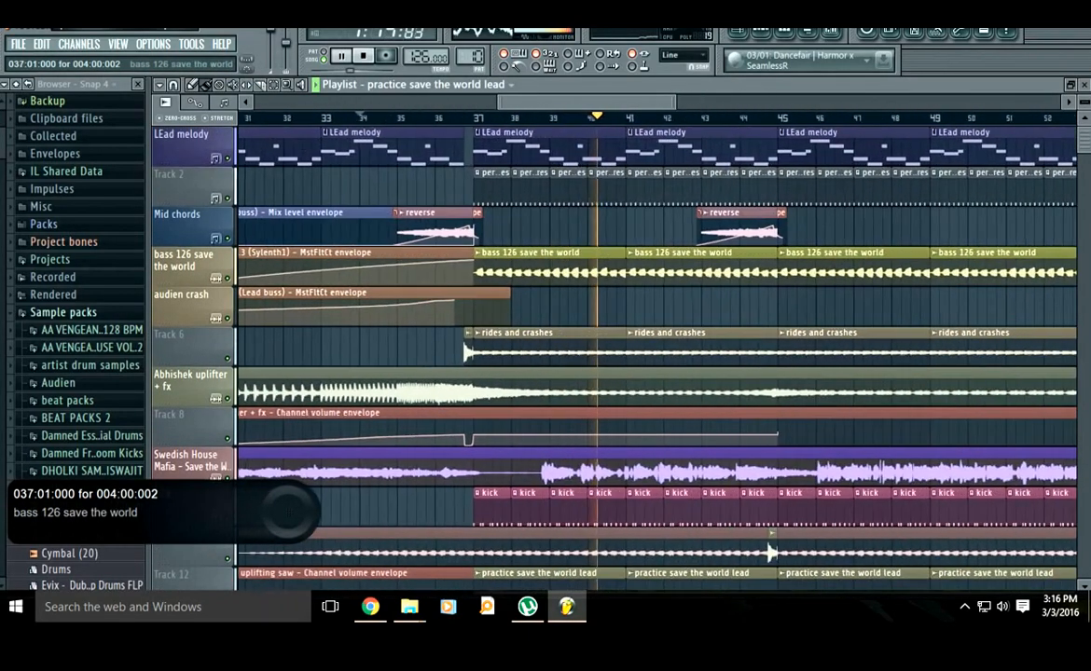
pyautogui.scroll(-3, 583, 242)
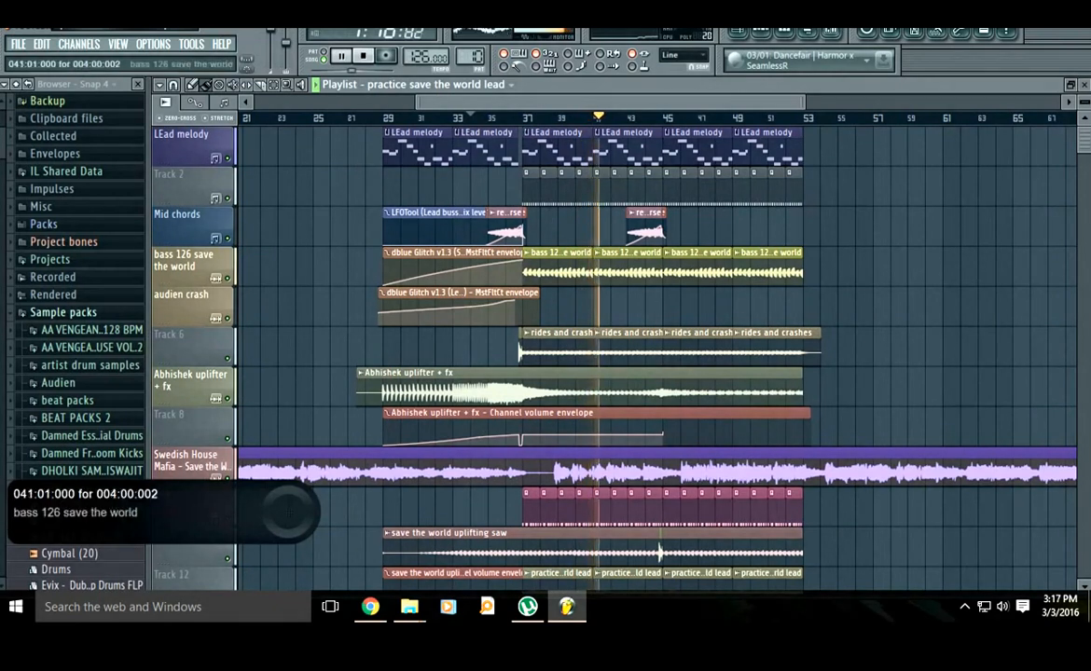
pyautogui.press('F9')
pyautogui.moveTo(372, 421); pyautogui.dragTo(372, 417)
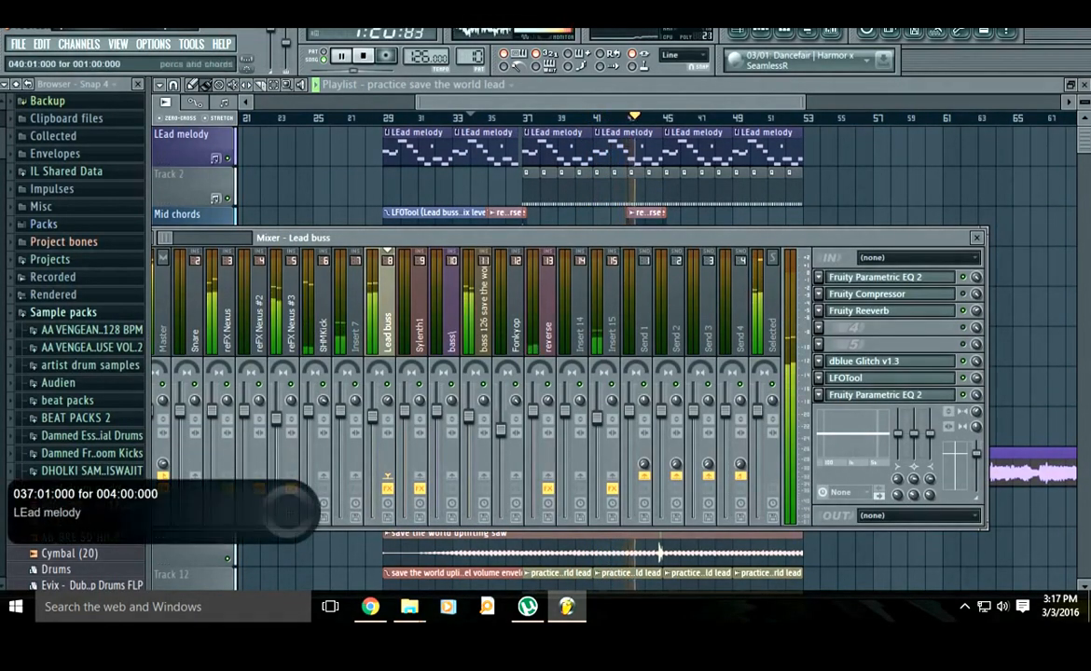
pyautogui.press('F9')
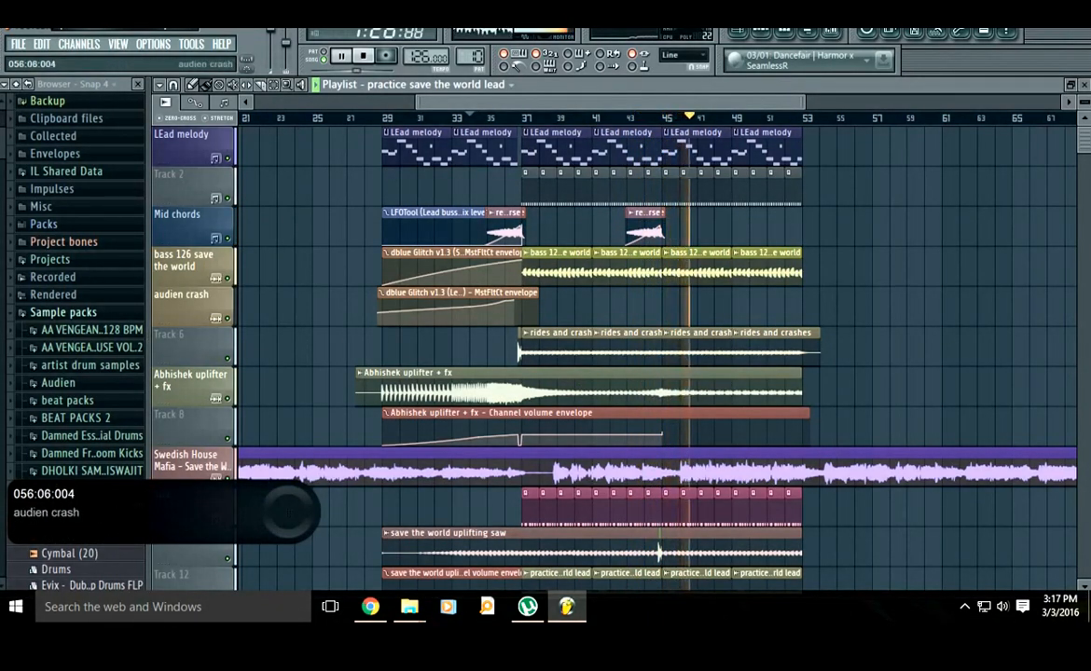
# - Check the bass 126 save the world channel's settings, and set the save the world uplifting saw channel's volume to 55%
pyautogui.scroll(-2, 737, 466)
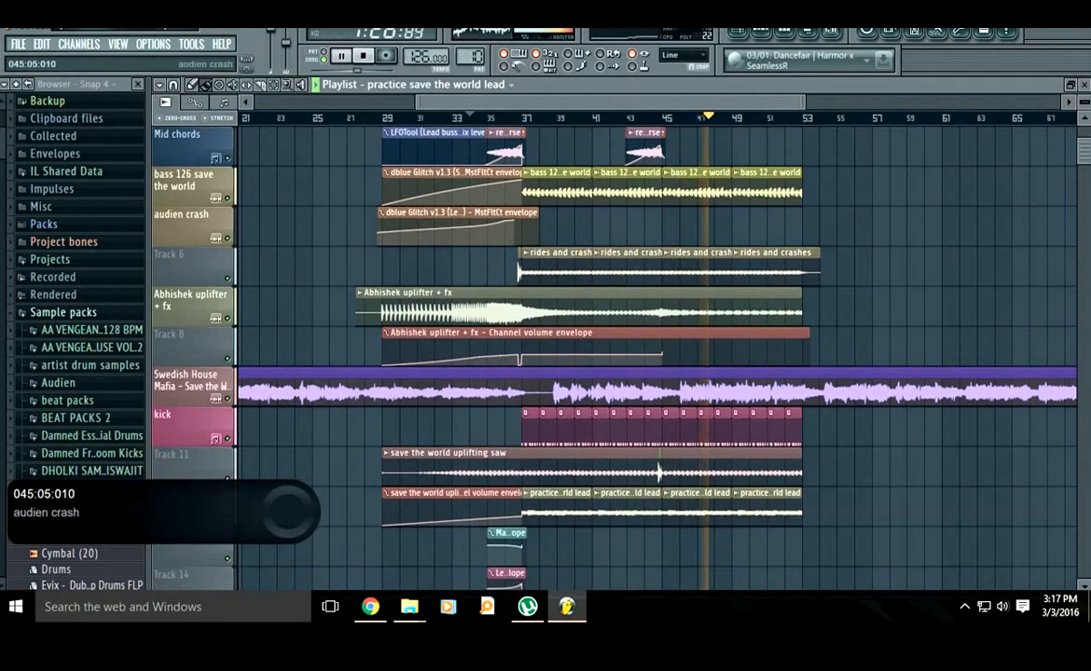
pyautogui.doubleClick(674, 192)
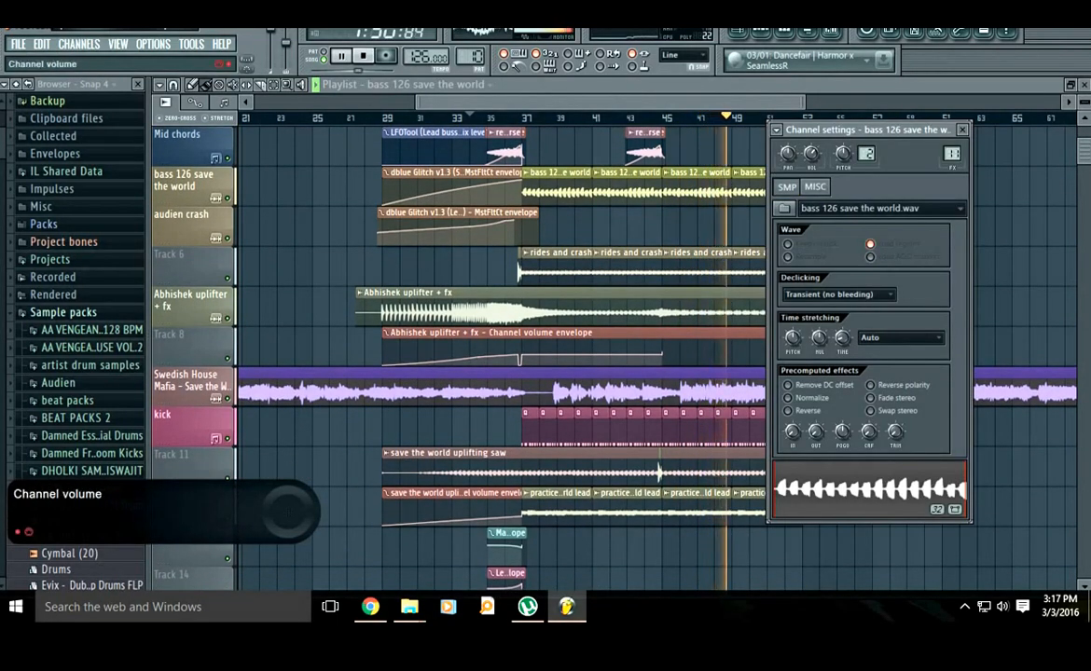
pyautogui.press('Escape')
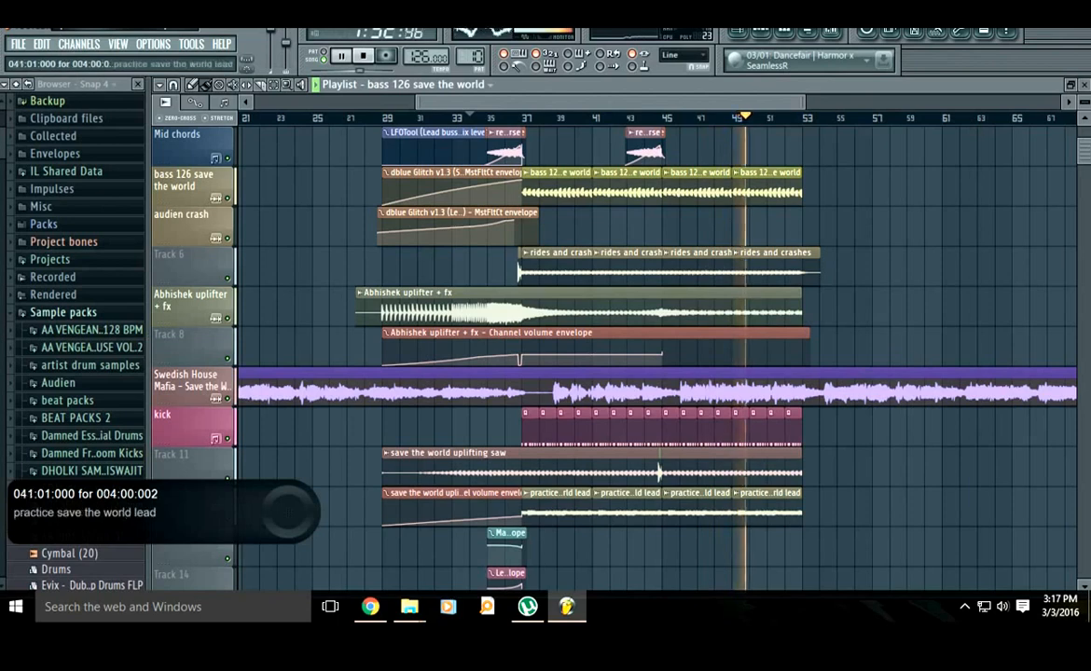
pyautogui.doubleClick(746, 455)
pyautogui.click(812, 154)
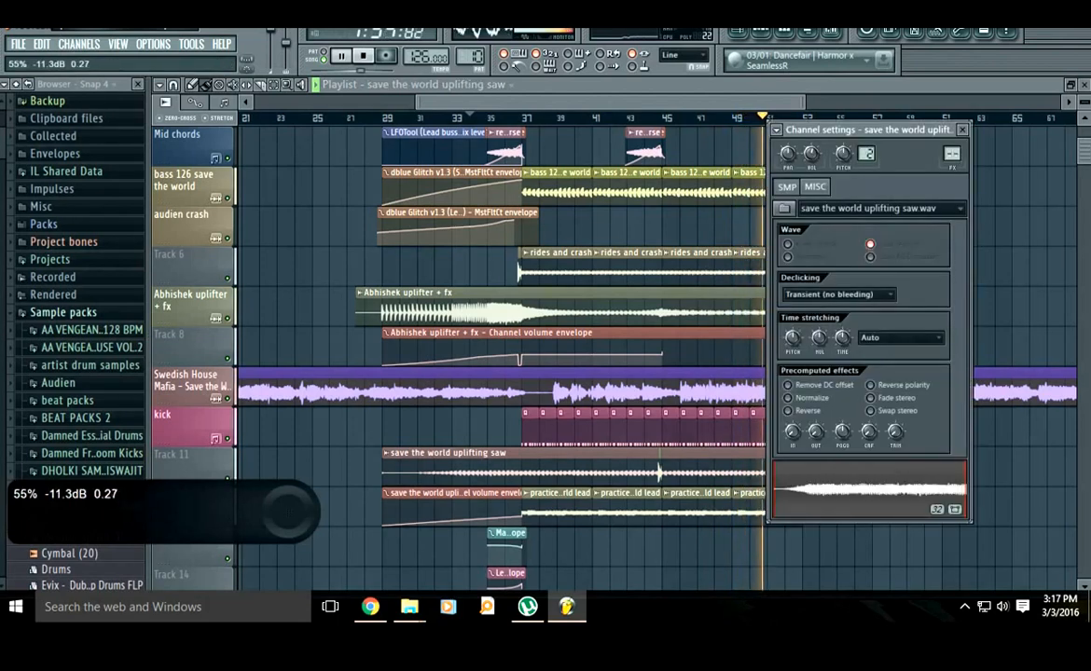
pyautogui.press('Escape')
pyautogui.scroll(2, 793, 309)
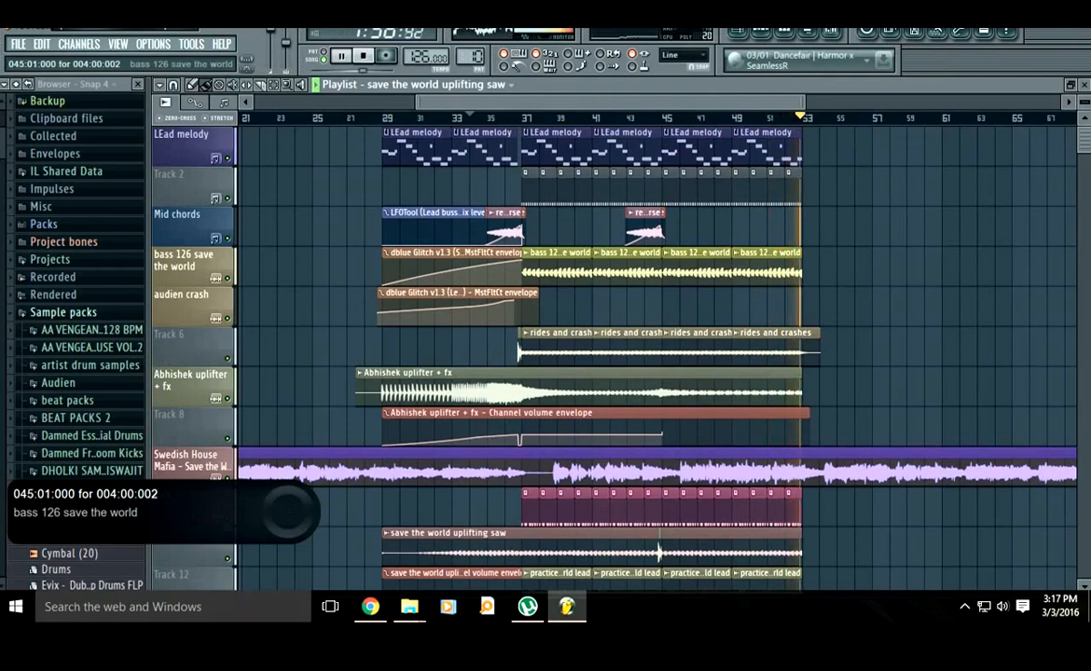
# - Separate the clips on the Mid chords track by moving the reverse volume envelope to about bar 38 and the LFOTool envelope onto the bass track
pyautogui.scroll(5, 503, 280)
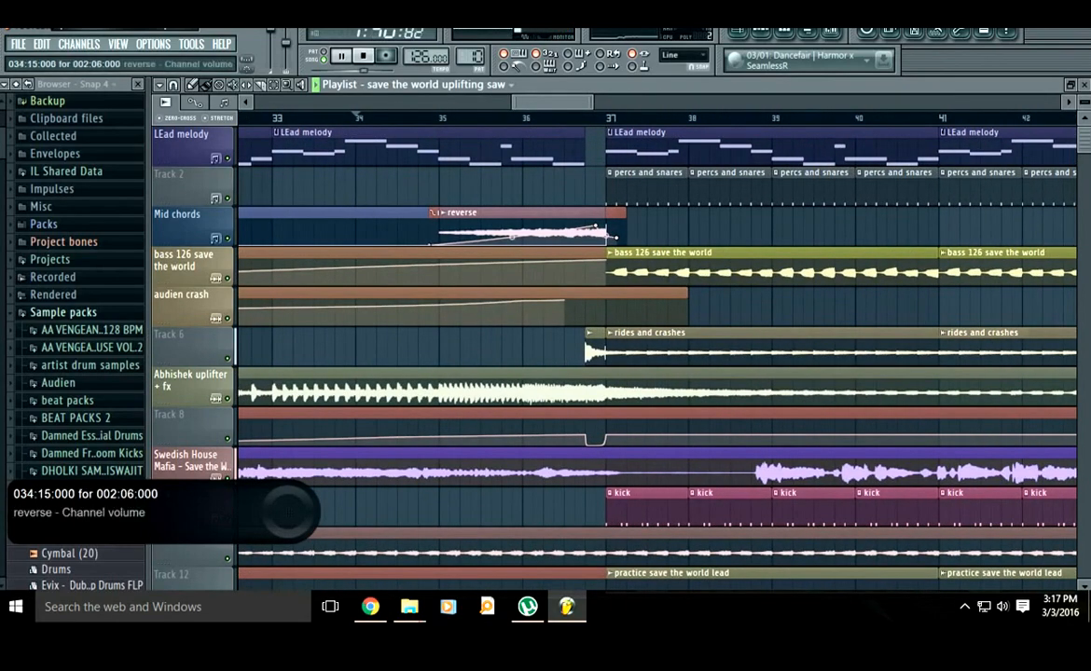
pyautogui.moveTo(625, 213); pyautogui.dragTo(843, 213)
pyautogui.moveTo(506, 213); pyautogui.dragTo(507, 254)
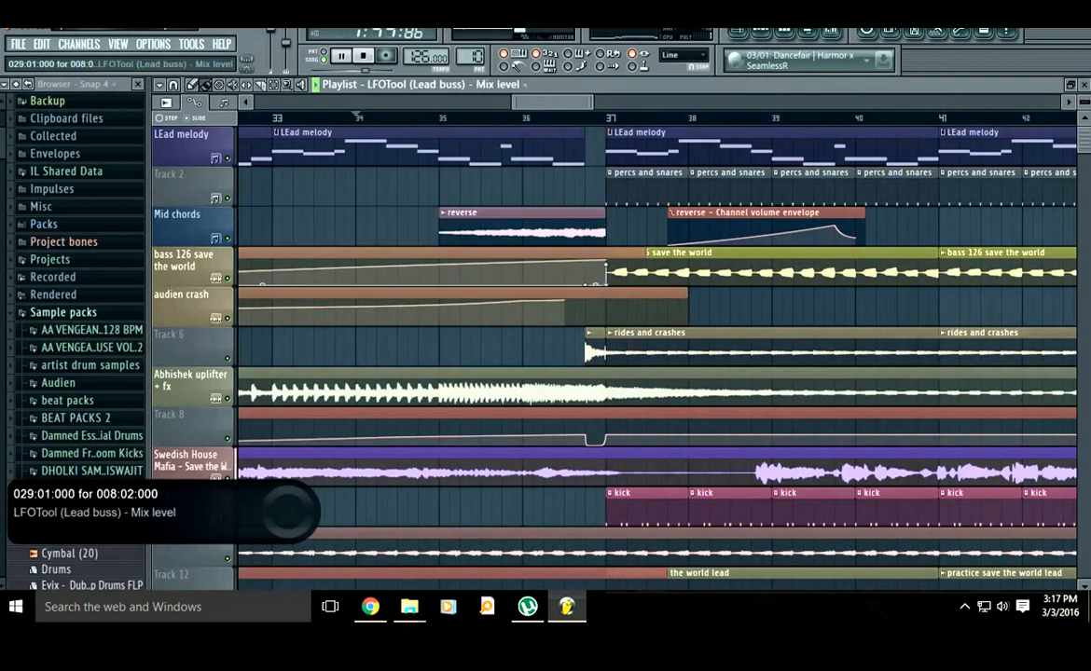
# - Audition the soloed reverse clip without and with its channel volume envelope, placing the envelope on Track 2 directly above the clip
pyautogui.rightClick(227, 239)
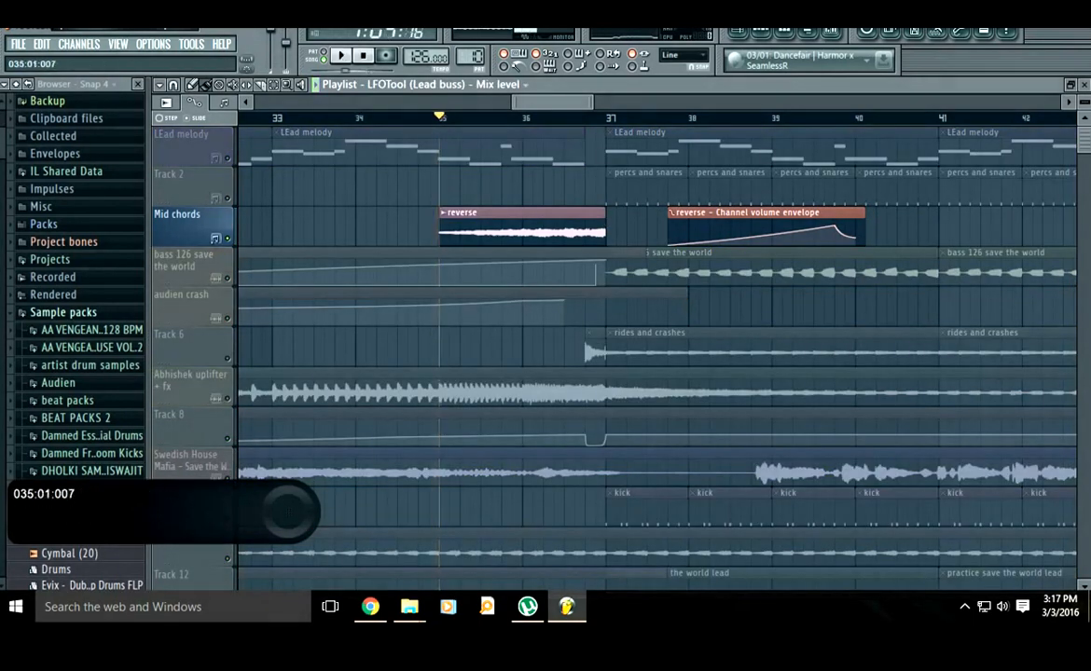
pyautogui.press('space')
pyautogui.moveTo(746, 212); pyautogui.dragTo(507, 172)
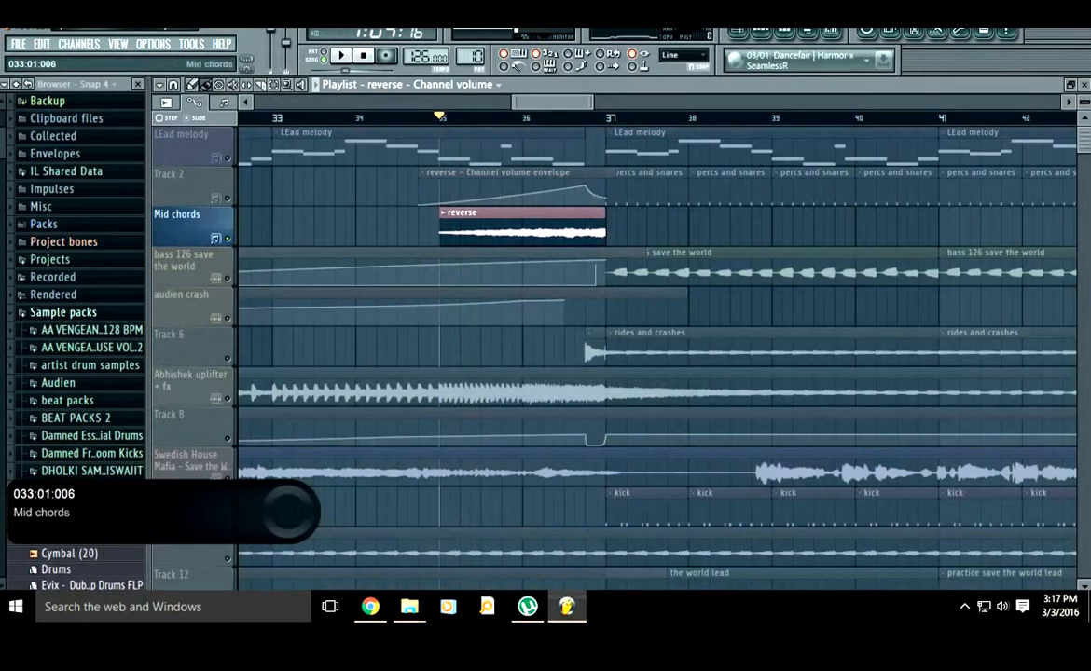
pyautogui.click(226, 199)
pyautogui.press('space')
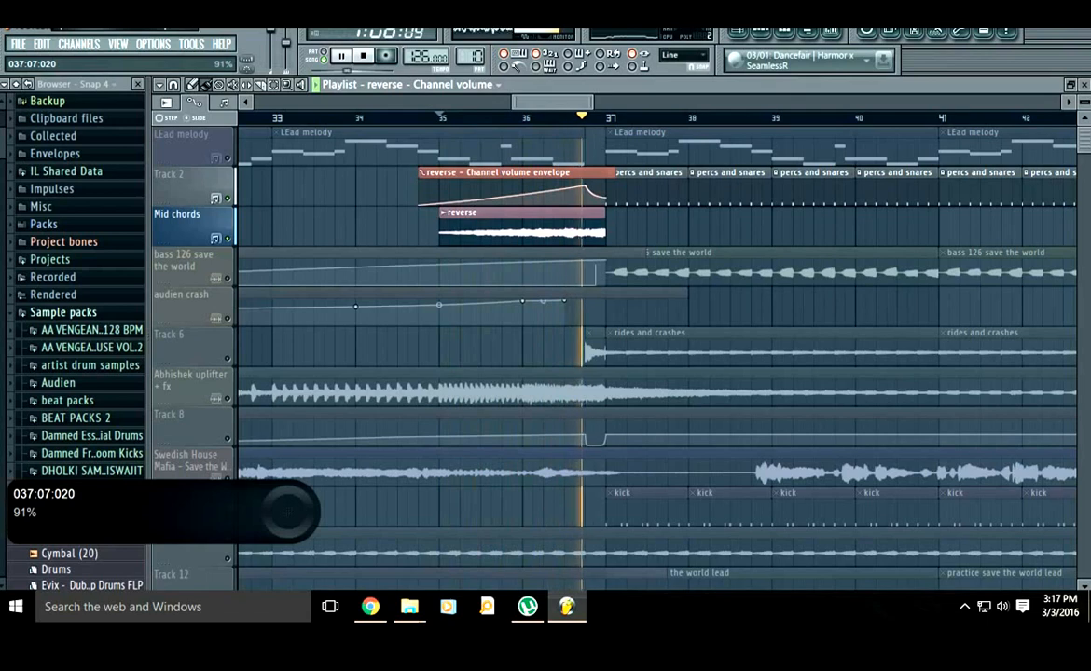
pyautogui.press('space')
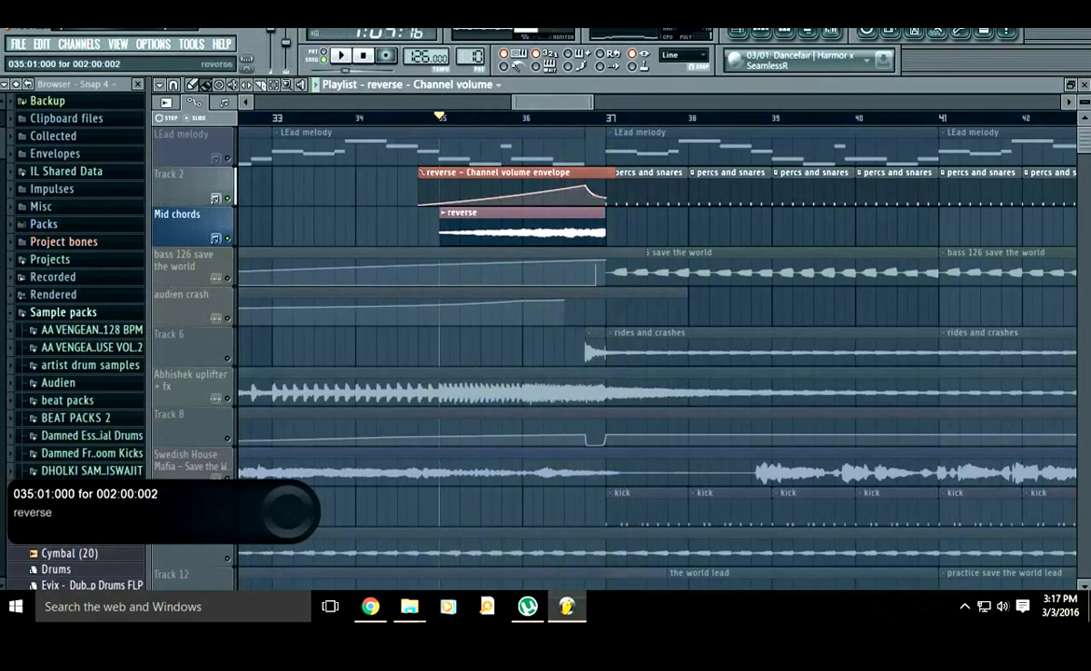
# - Look through the channel list from the kick channels to the reverse channel to locate the Sylenth1 synths
pyautogui.press('F6')
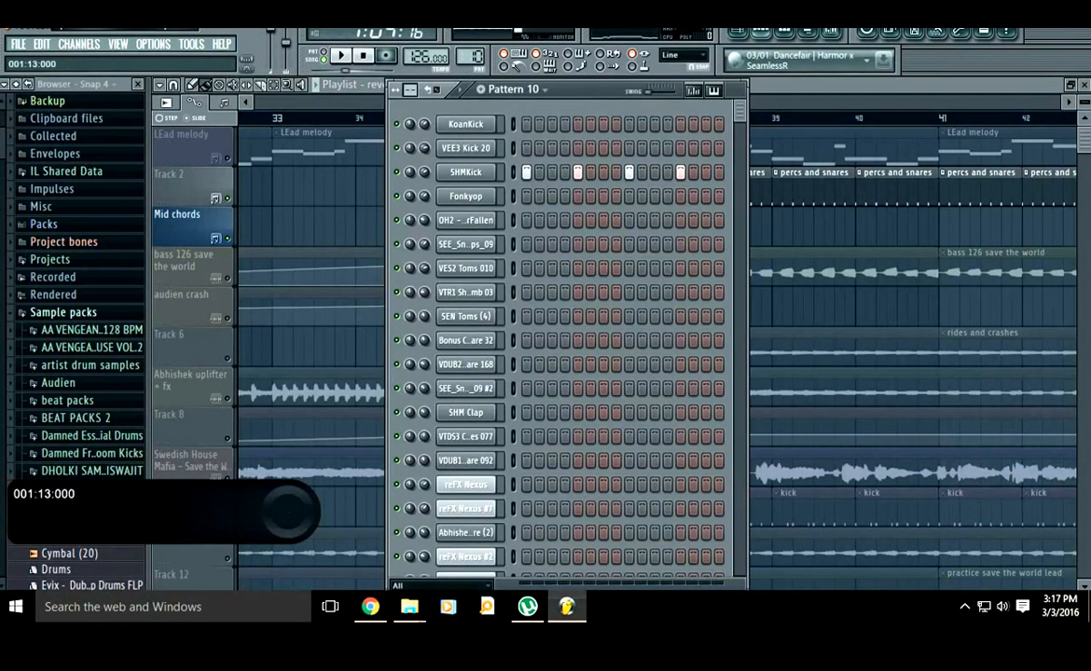
pyautogui.moveTo(567, 91)
pyautogui.mouseDown()
pyautogui.moveTo(561, 57)
pyautogui.moveTo(560, 77)
pyautogui.mouseUp()
pyautogui.press('F4')
pyautogui.scroll(-5, 550, 335)
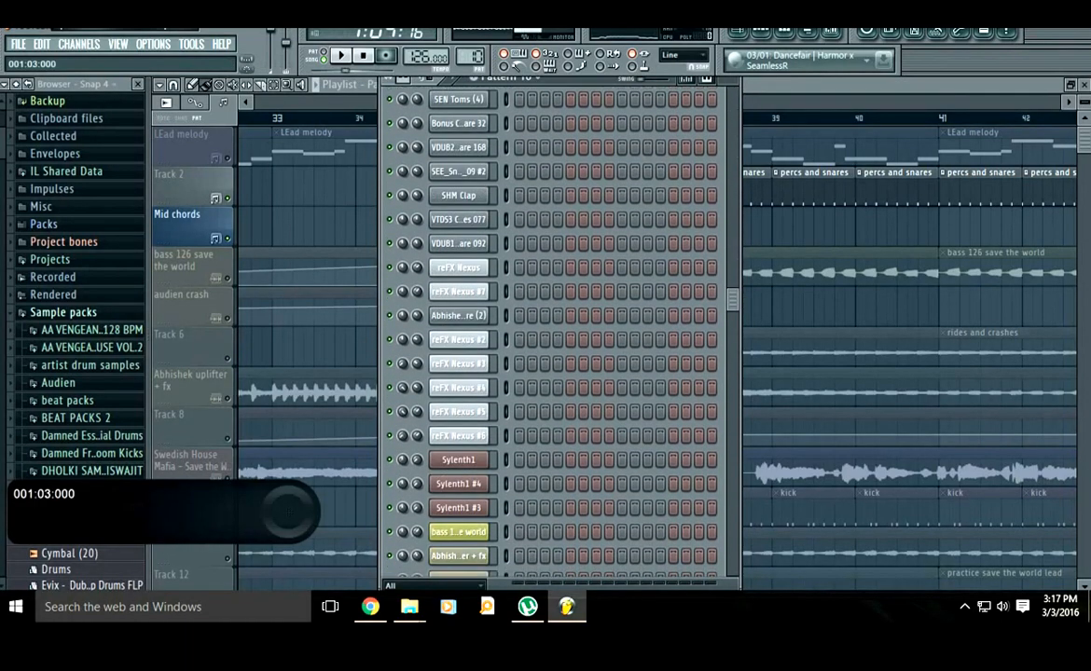
pyautogui.scroll(1, 550, 336)
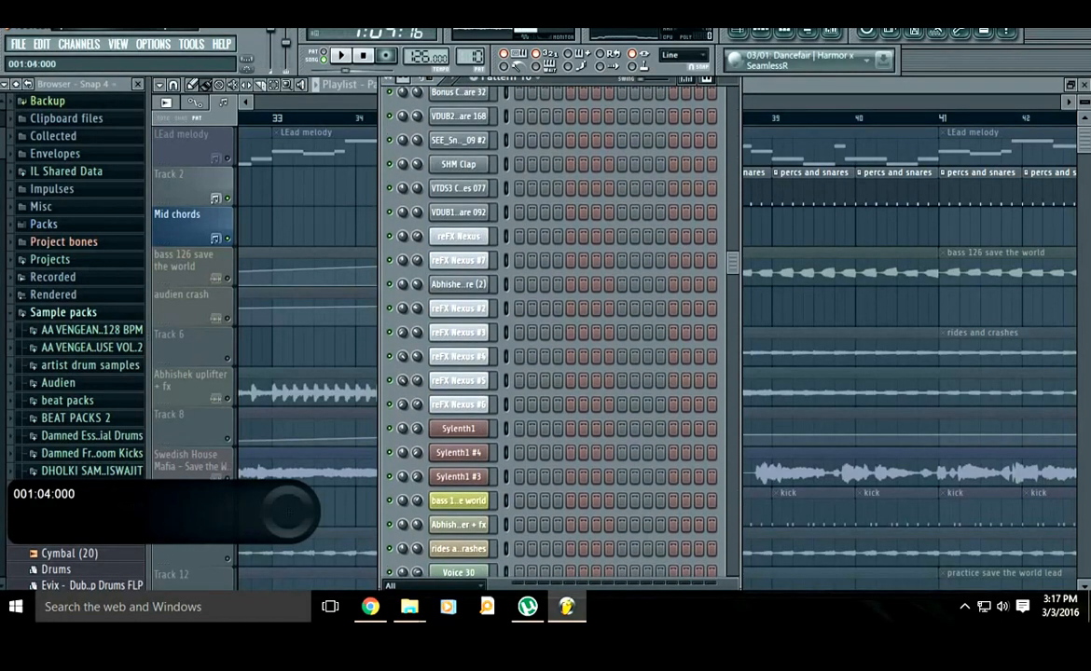
pyautogui.scroll(4, 551, 336)
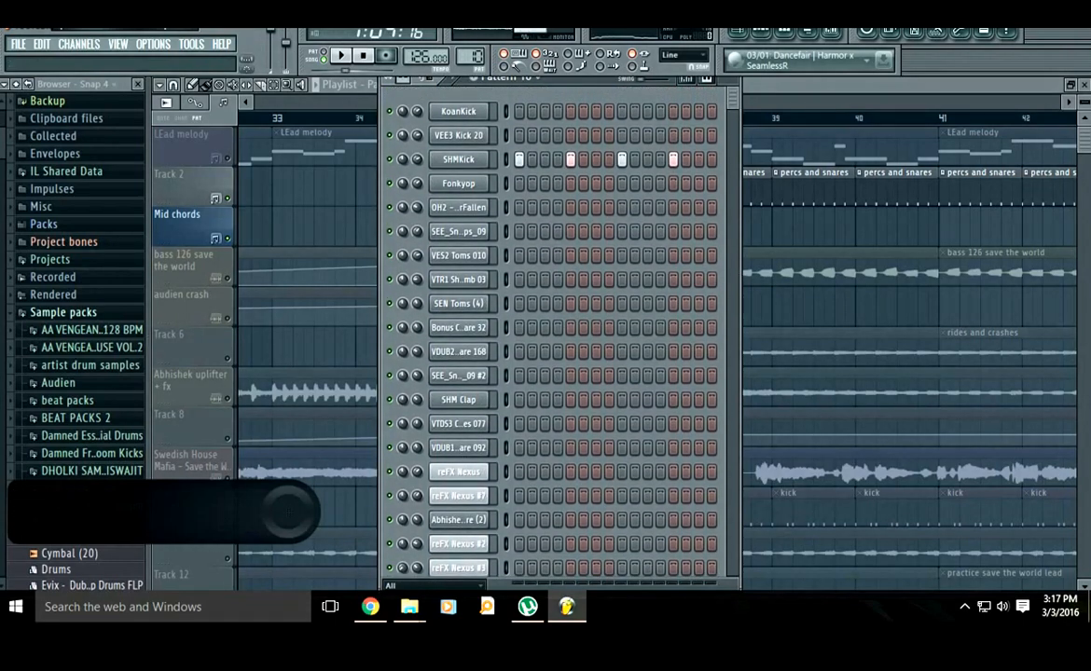
pyautogui.scroll(-7, 458, 352)
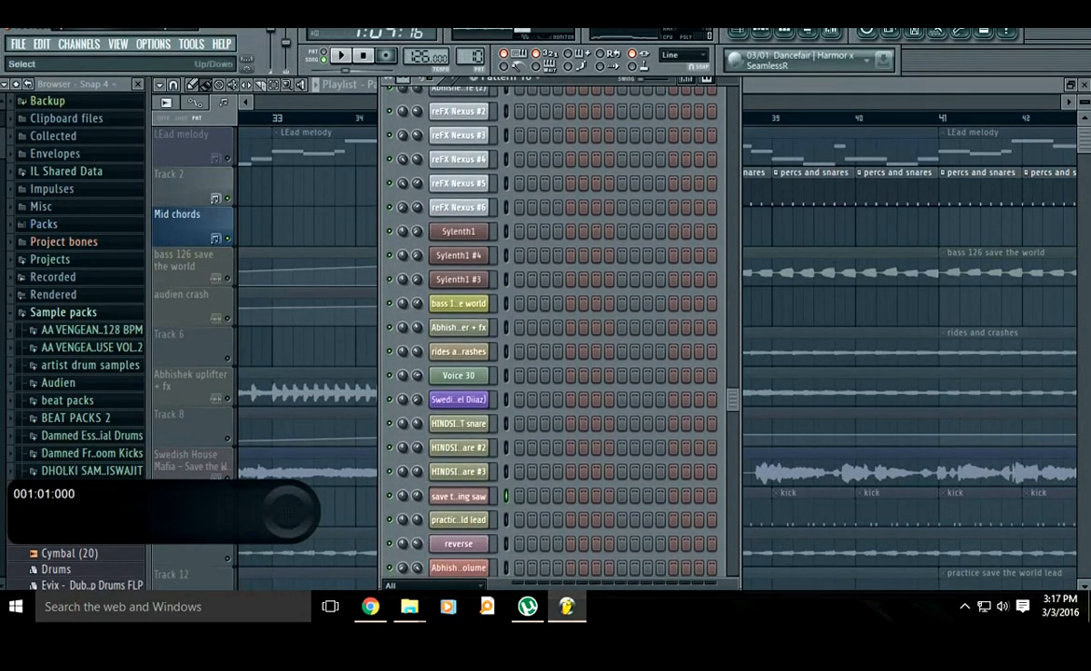
pyautogui.scroll(-1, 461, 417)
pyautogui.scroll(2, 504, 373)
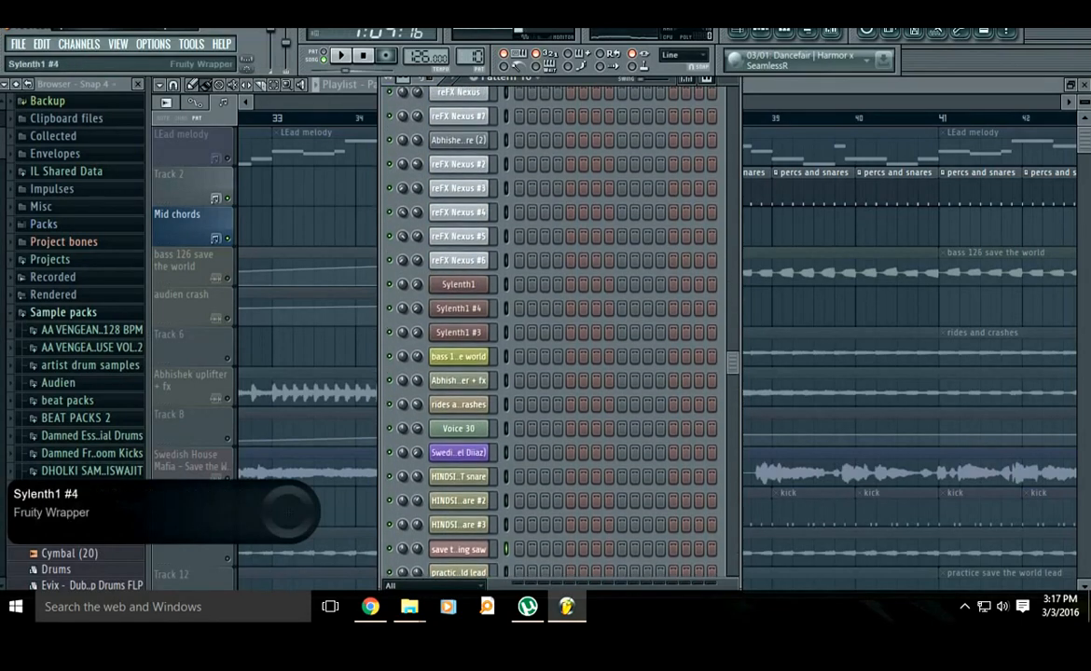
# - Open the Sylenth1 #4 and Sylenth1 #3 synths and audition the Sylenth1 #3 sound
pyautogui.click(458, 309)
pyautogui.moveTo(429, 126); pyautogui.dragTo(570, 78)
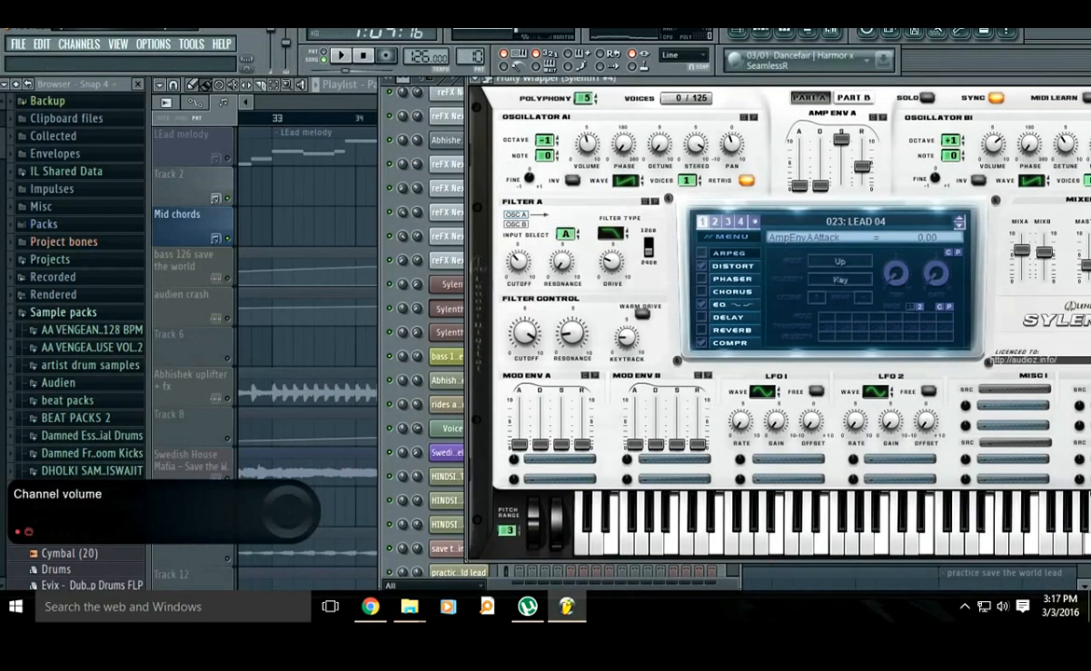
pyautogui.click(417, 308)
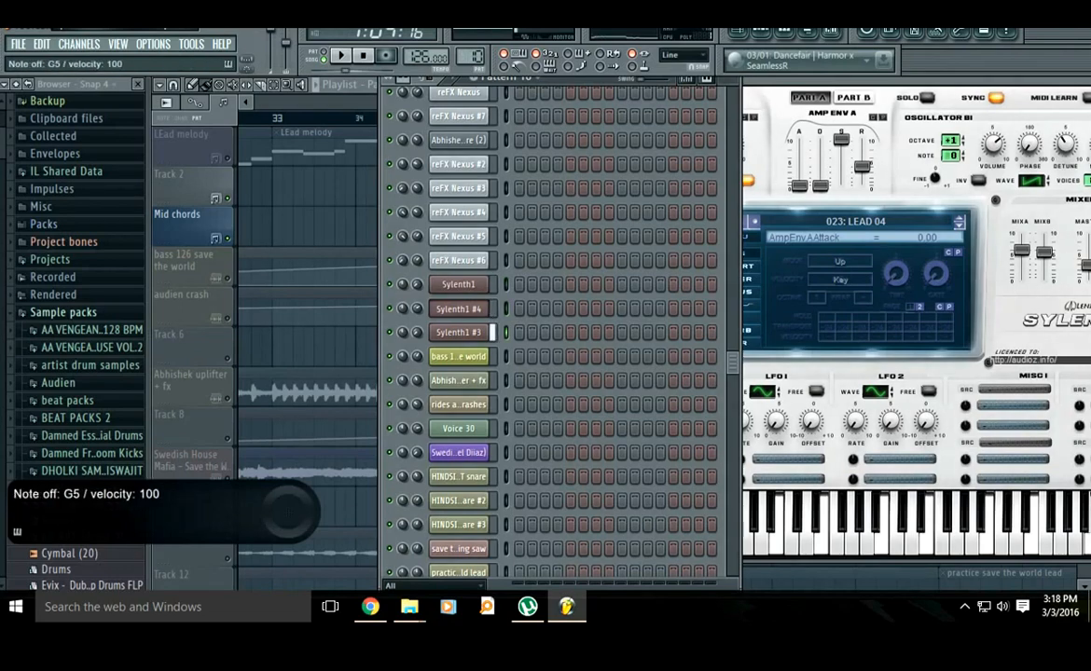
pyautogui.click(458, 332)
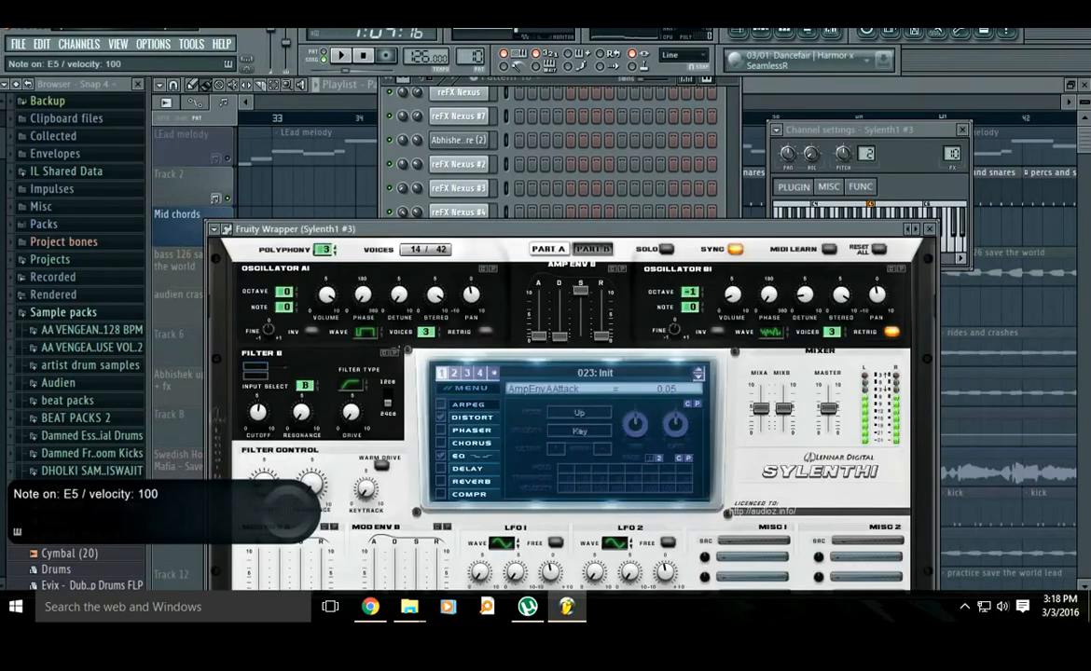
pyautogui.click(506, 189)
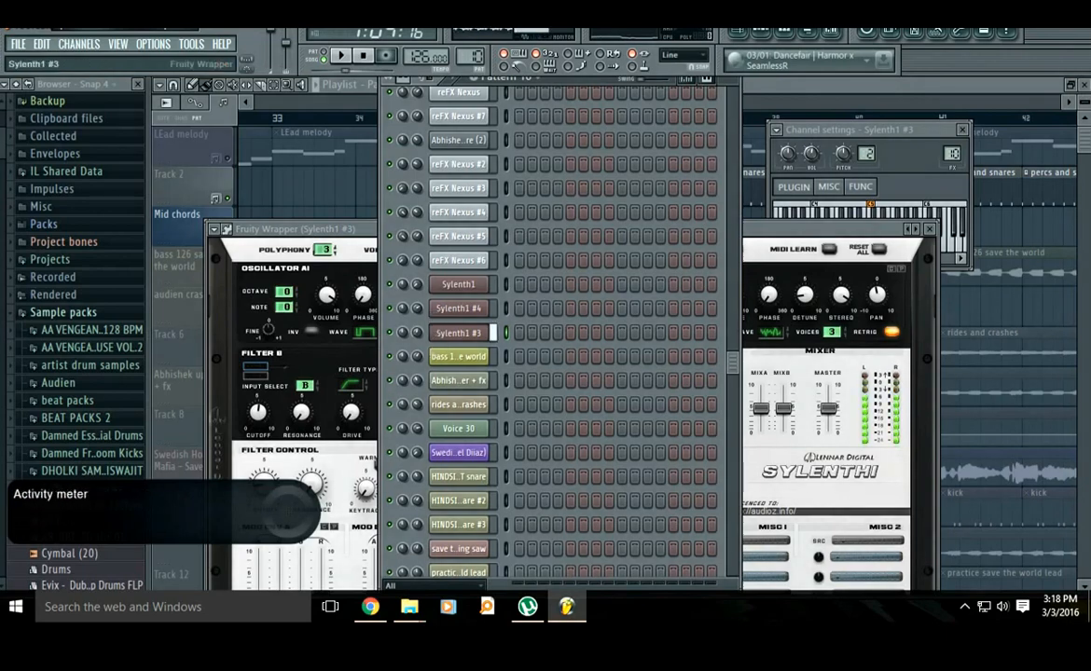
pyautogui.moveTo(792, 228); pyautogui.dragTo(811, 129)
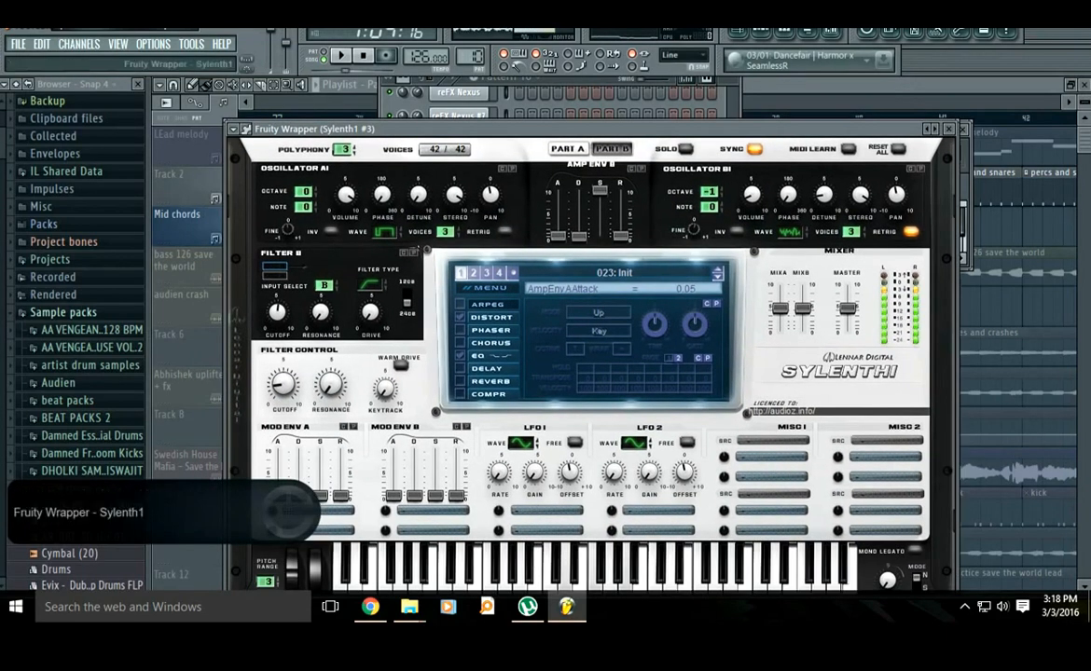
# - Open the piano roll of Sylenth1 #3 and place short A5 and E5 notes at the start of bar 1
pyautogui.click(506, 116)
pyautogui.rightClick(458, 333)
pyautogui.click(471, 332)
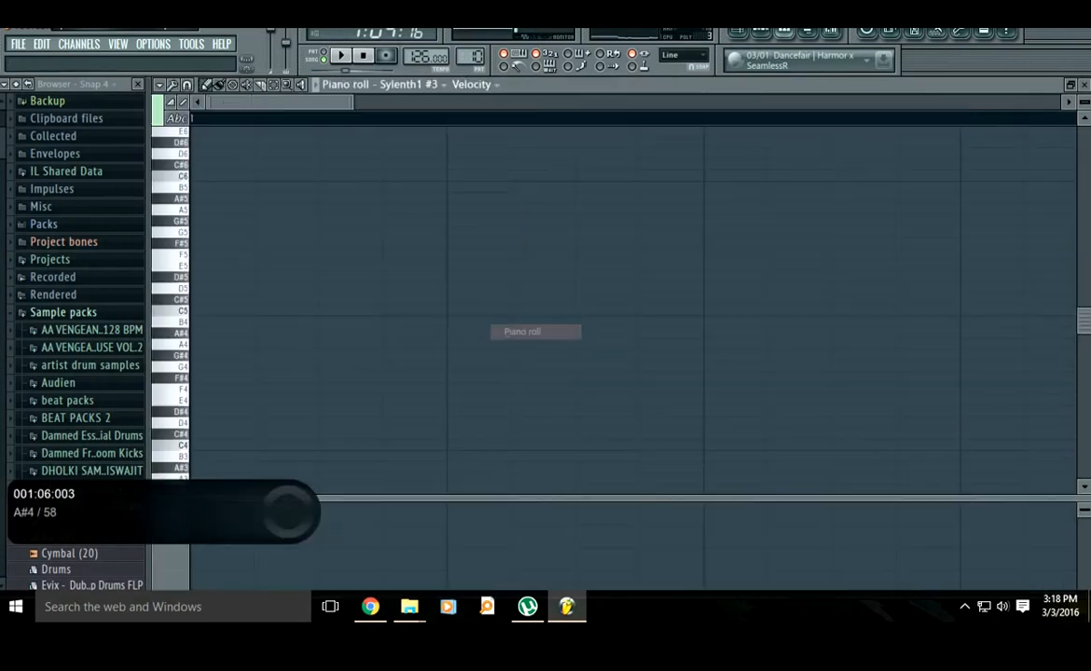
pyautogui.click(200, 232)
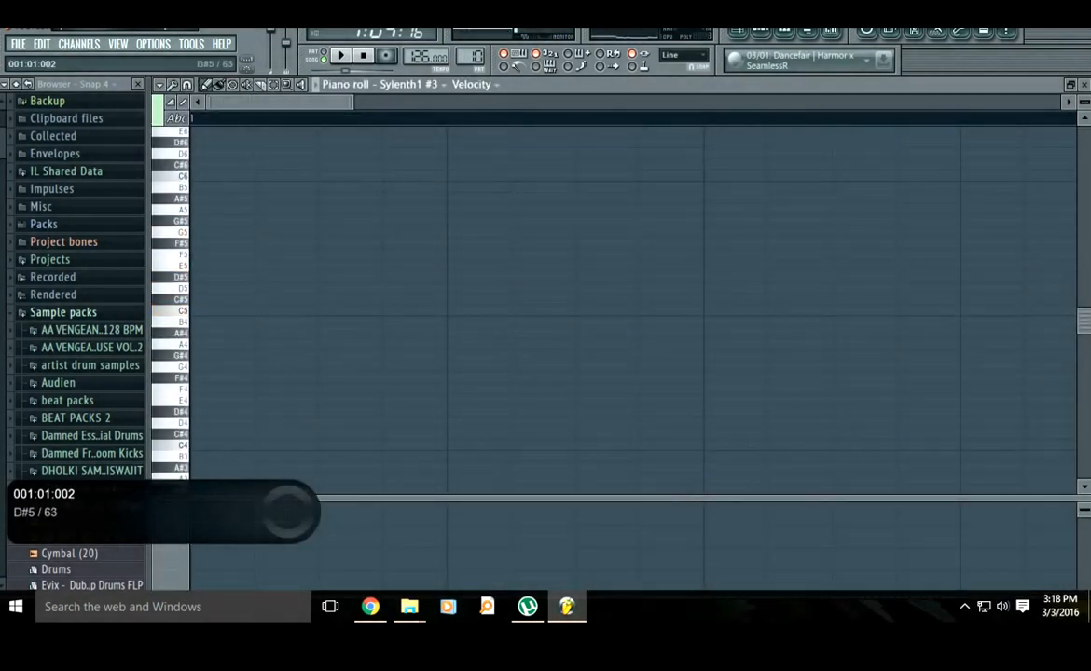
pyautogui.click(195, 266)
pyautogui.click(196, 210)
pyautogui.click(196, 311)
# - Rework the notes at the start of bar 1 into a short A minor triad of A, C and E
pyautogui.keyDown('ctrl'); pyautogui.scroll(-4, 258, 260); pyautogui.keyUp('ctrl')
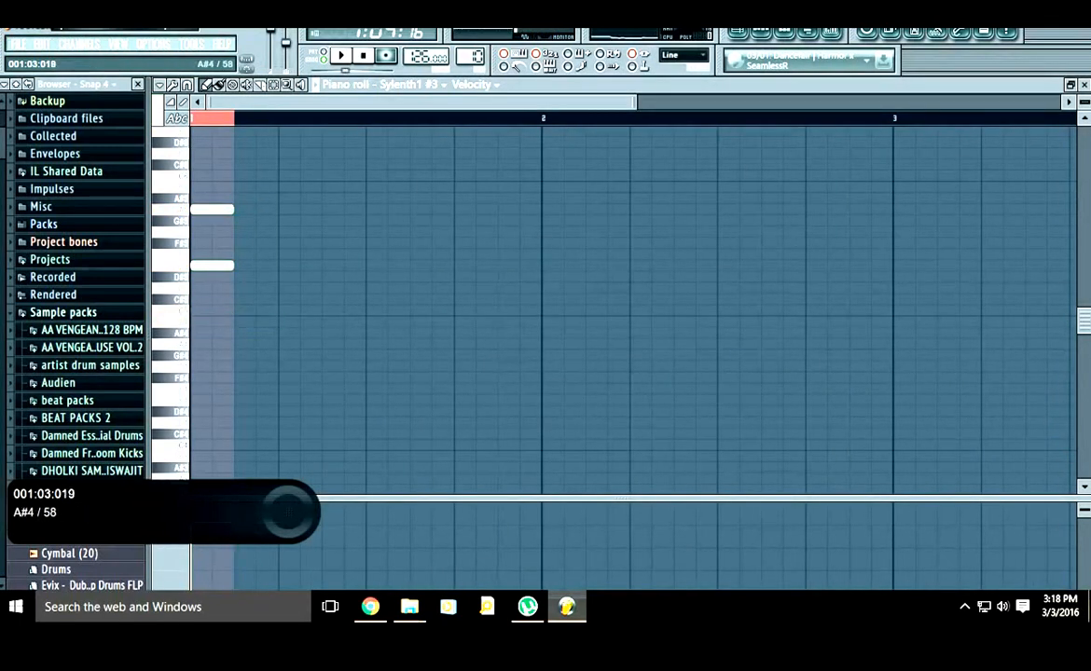
pyautogui.click(214, 311)
pyautogui.rightClick(228, 311)
pyautogui.keyDown('alt'); pyautogui.scroll(2, 258, 286); pyautogui.keyUp('alt')
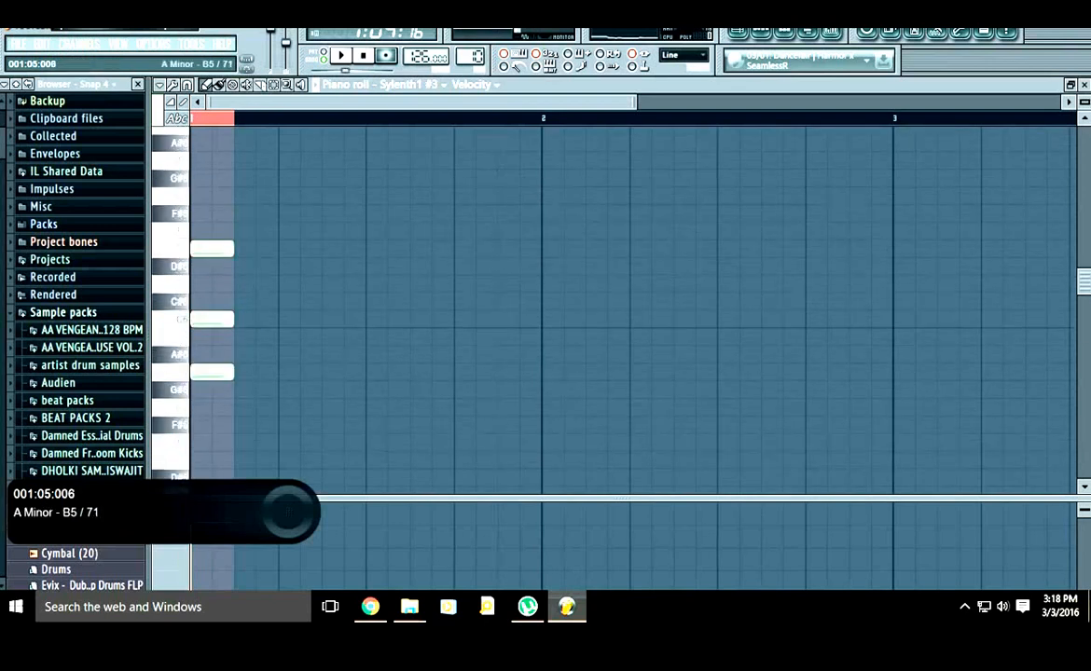
# - Play the A minor chord, raise its lowest note an octave to A5, and audition the C5, E5 and A5 voicing
pyautogui.keyDown('ctrl'); pyautogui.scroll(-2, 238, 311); pyautogui.keyUp('ctrl')
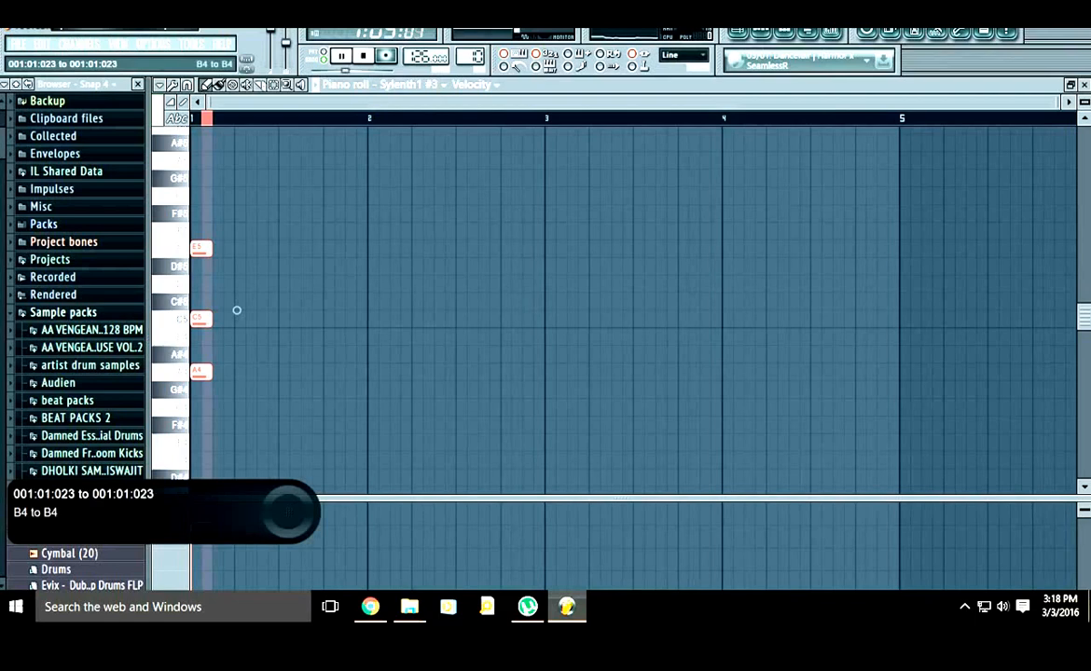
pyautogui.keyDown('ctrl'); pyautogui.scroll(3, 237, 310); pyautogui.keyUp('ctrl')
pyautogui.keyDown('ctrl'); pyautogui.scroll(-1, 290, 309); pyautogui.keyUp('ctrl')
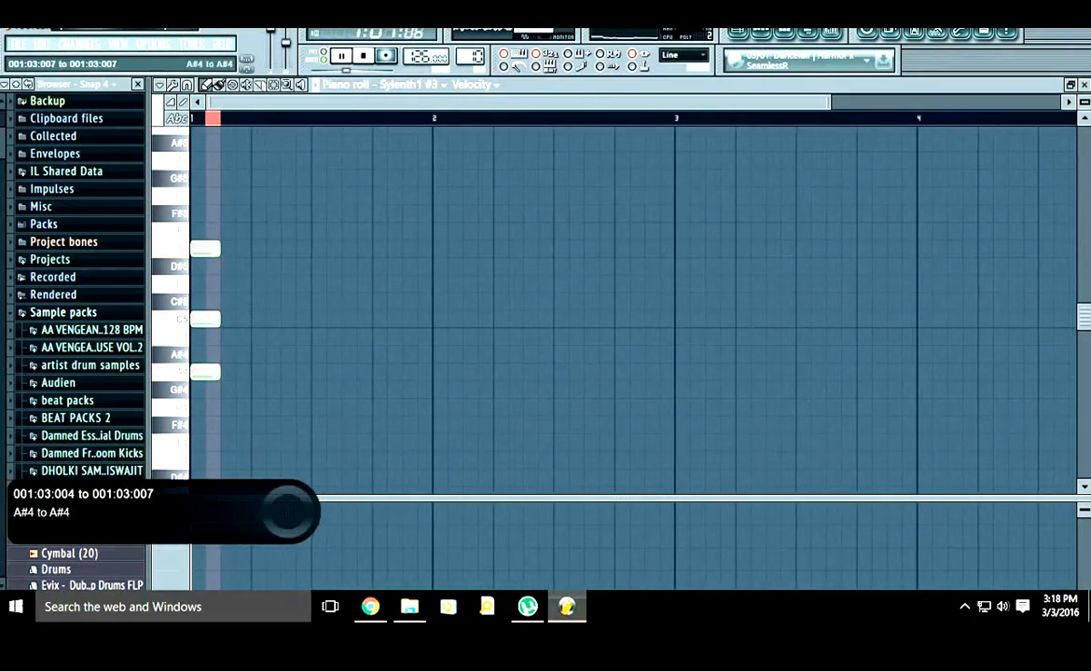
pyautogui.hotkey('ctrl', 'Up')
pyautogui.keyDown('alt'); pyautogui.rightClick(211, 390); pyautogui.keyUp('alt')
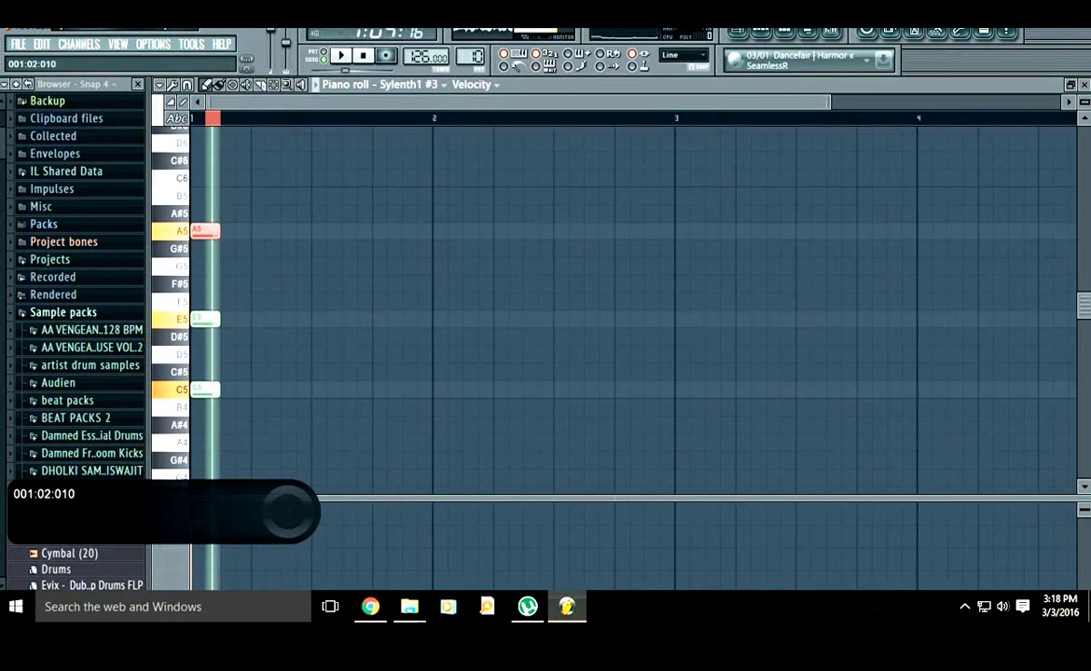
# - Lengthen the C5, E5 and A5 chord notes to two full bars
pyautogui.keyDown('ctrl'); pyautogui.scroll(-1, 209, 390); pyautogui.keyUp('ctrl')
pyautogui.keyDown('ctrl'); pyautogui.scroll(-1, 236, 312); pyautogui.keyUp('ctrl')
pyautogui.moveTo(236, 311); pyautogui.dragTo(558, 310)
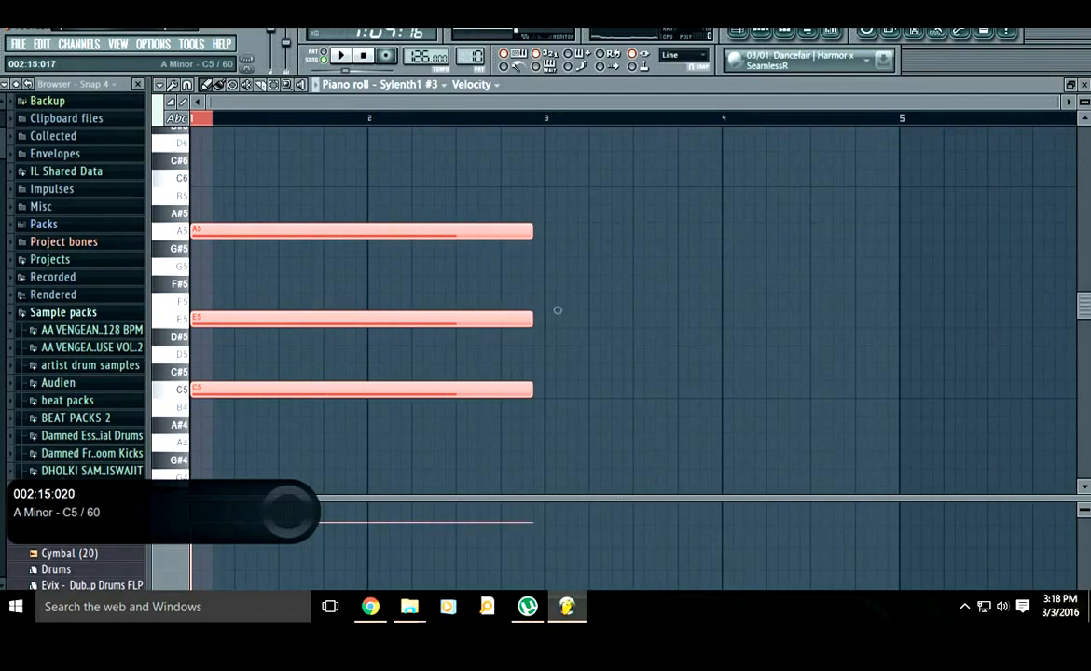
pyautogui.hotkey('ctrl', 'Return')
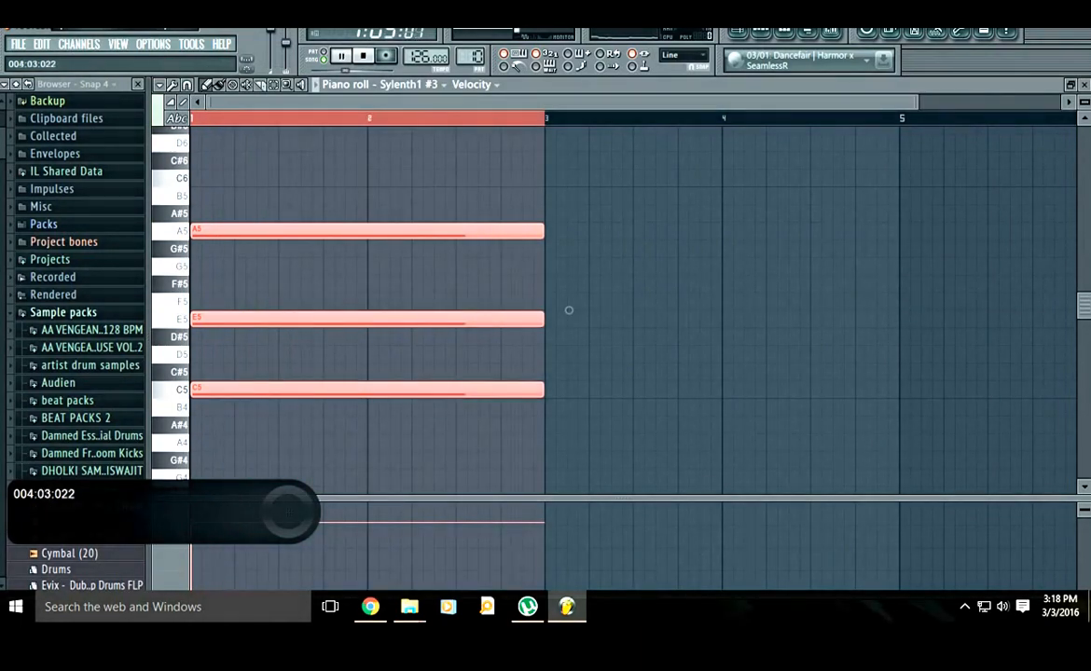
# - Place Pattern 10 on the LEad melody track at bar 66, select bars 66 to 68, and solo that track
pyautogui.press('F9')
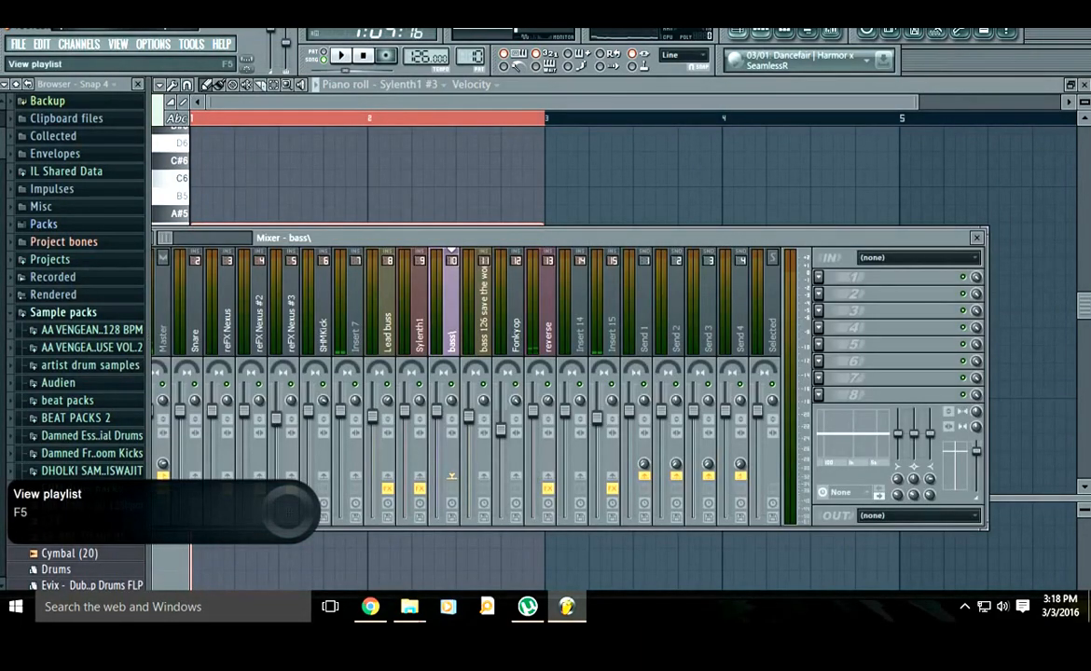
pyautogui.press('F5')
pyautogui.moveTo(551, 102); pyautogui.dragTo(803, 101)
pyautogui.click(473, 185)
pyautogui.moveTo(520, 175); pyautogui.dragTo(608, 118)
pyautogui.rightClick(228, 159)
# - Create a volume automation clip for the Sylenth1 #3 channel and unmute Track 2 that holds it
pyautogui.press('F6')
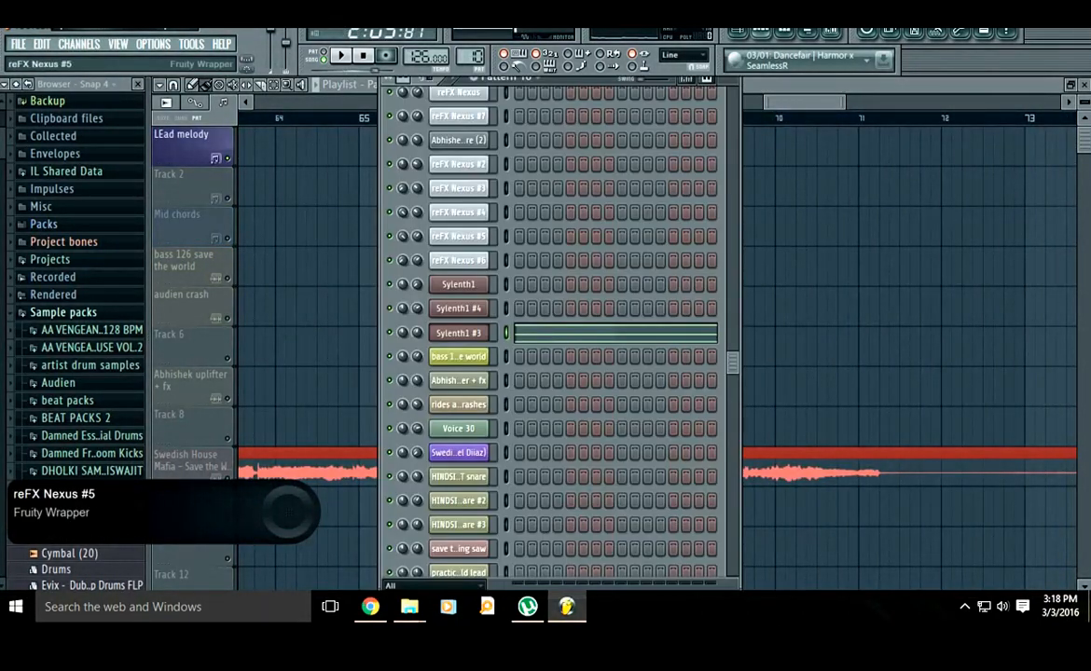
pyautogui.rightClick(417, 333)
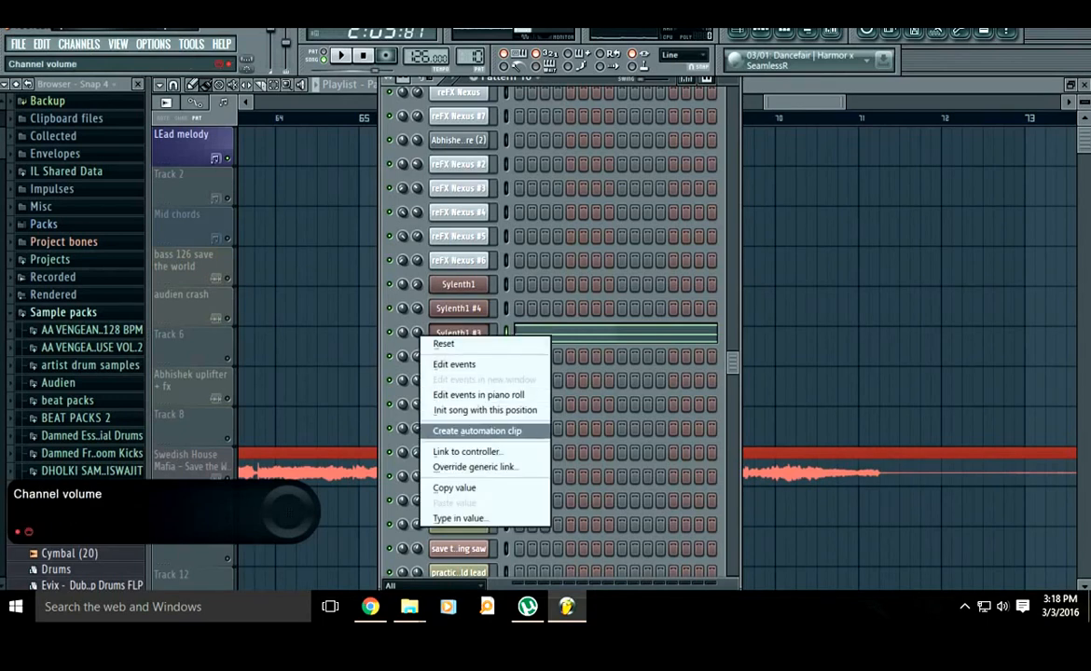
pyautogui.click(443, 394)
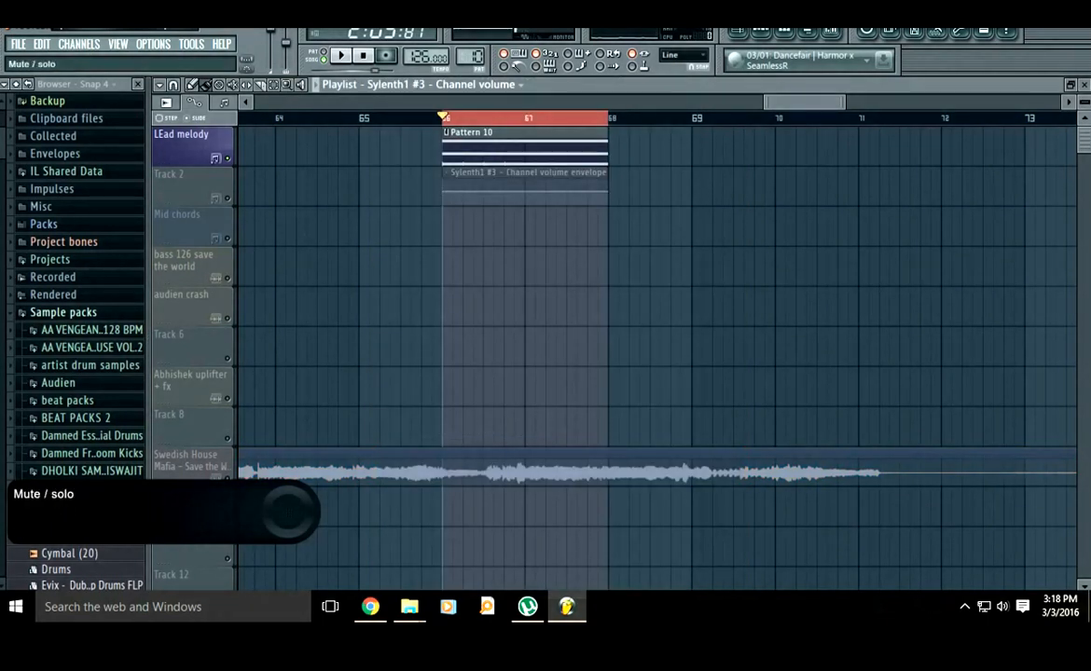
pyautogui.click(228, 199)
# - Extend the Sylenth1 #3 volume envelope past bar 68 and shape it as a curved rise to a late bar 67 peak, then a drop
pyautogui.scroll(3, 469, 224)
pyautogui.scroll(2, 482, 213)
pyautogui.moveTo(443, 234); pyautogui.dragTo(443, 259)
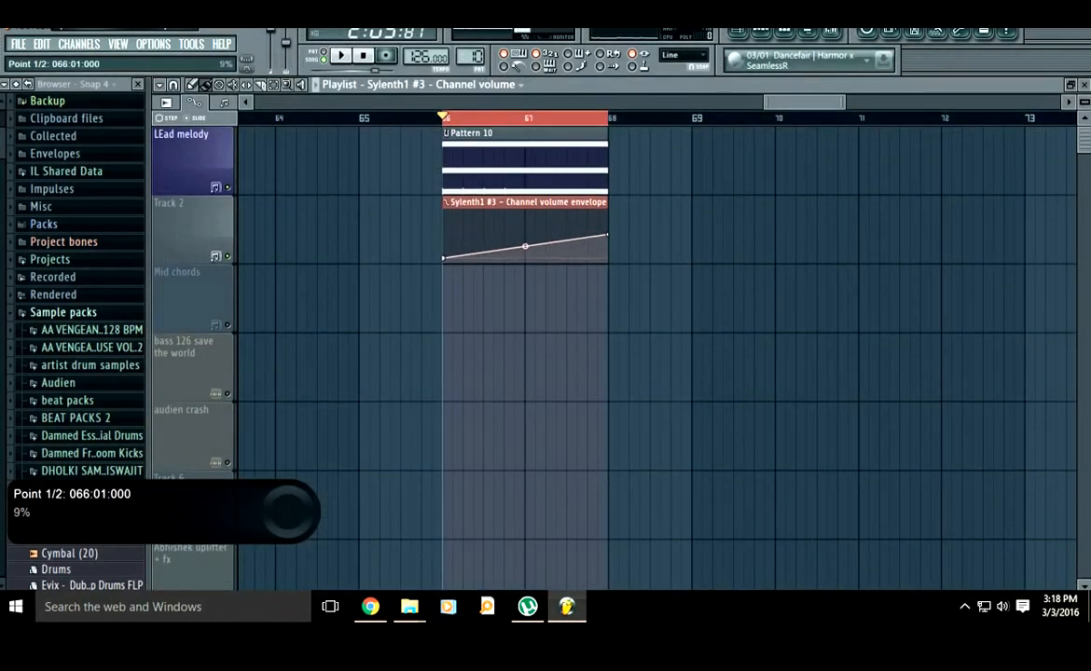
pyautogui.moveTo(525, 251); pyautogui.dragTo(525, 254)
pyautogui.scroll(3, 617, 233)
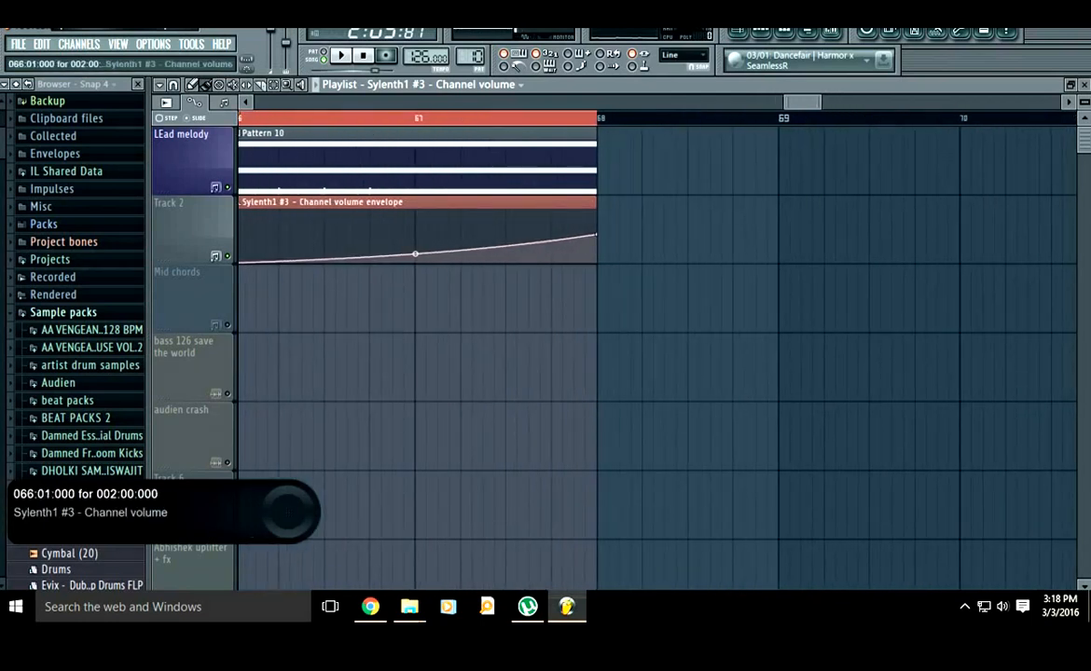
pyautogui.moveTo(595, 203); pyautogui.dragTo(652, 203)
pyautogui.rightClick(507, 224)
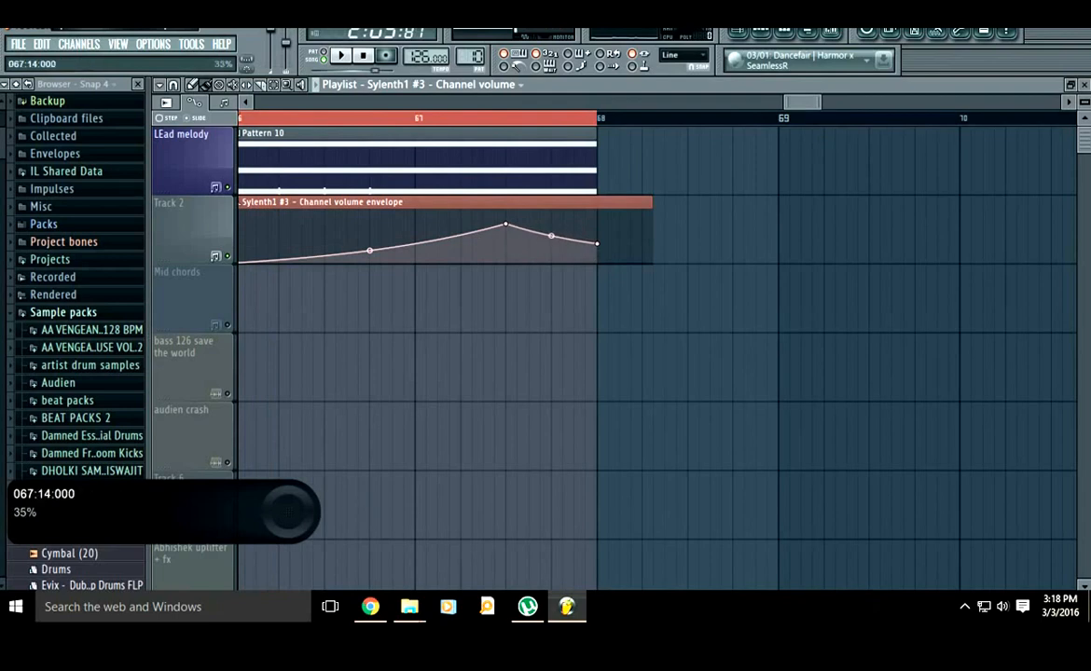
# - Review the Pattern 10 chord notes in the piano roll and its channels in the step sequencer
pyautogui.scroll(-3, 385, 364)
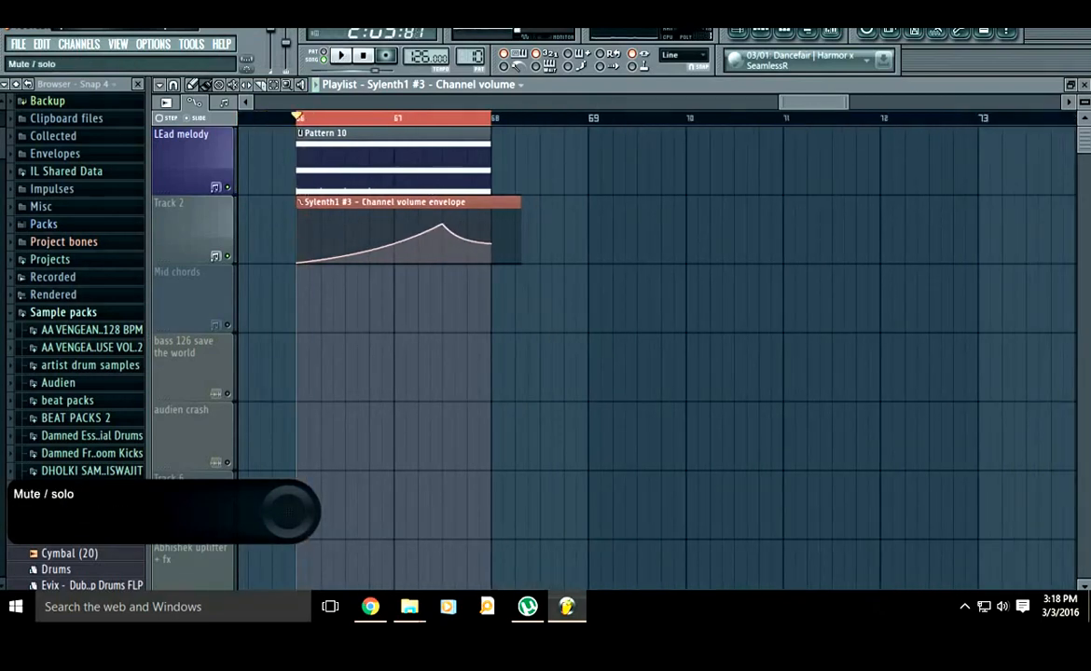
pyautogui.doubleClick(401, 160)
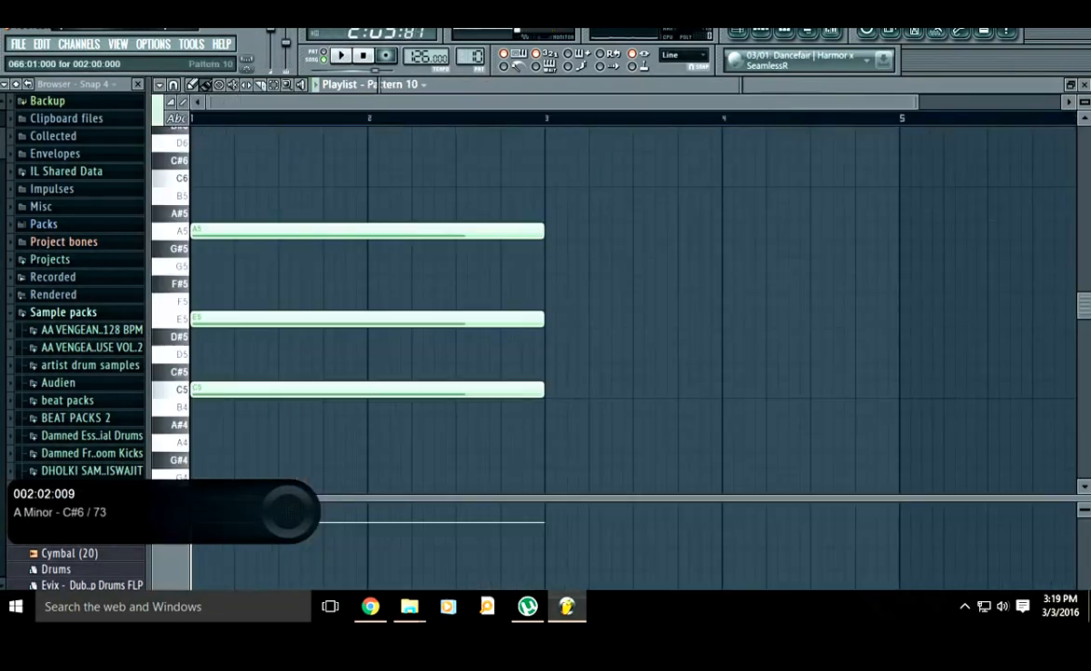
pyautogui.click(761, 34)
pyautogui.scroll(10, 505, 280)
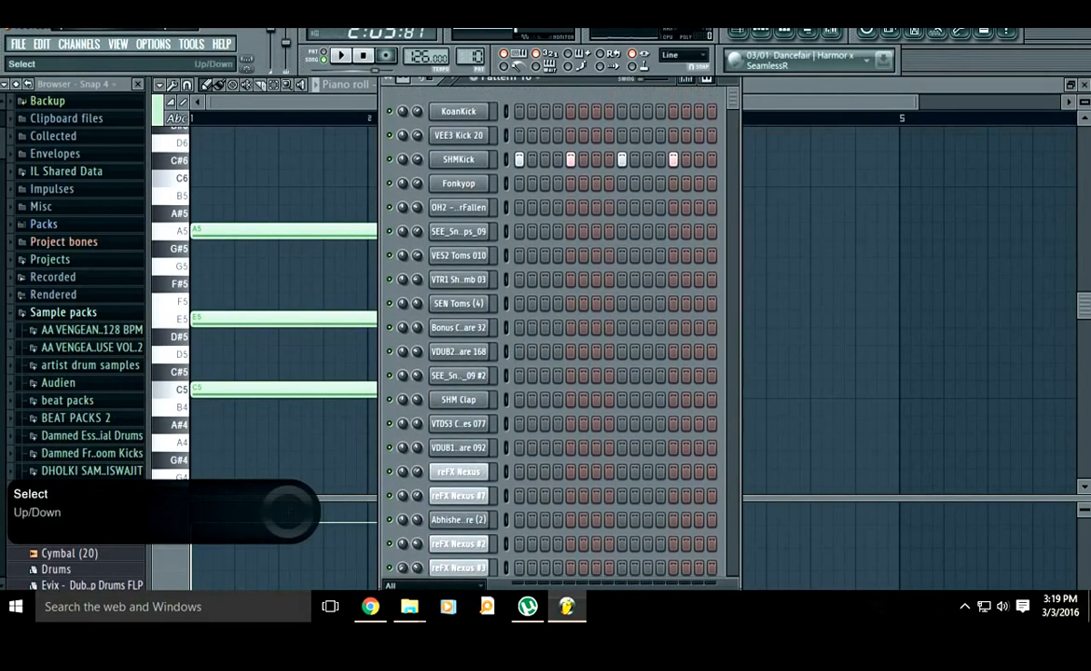
pyautogui.press('F5')
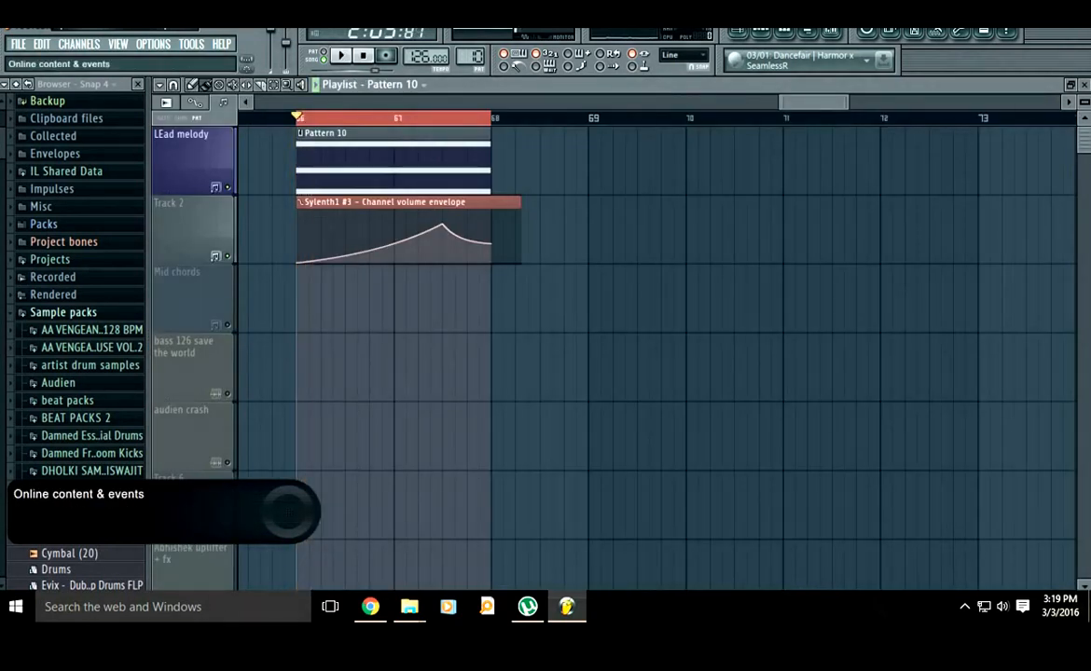
# - Play the soloed chord while slightly lowering the peak and end points of its volume envelope, then stop playback
pyautogui.click(762, 34)
pyautogui.press('space')
pyautogui.press('F6')
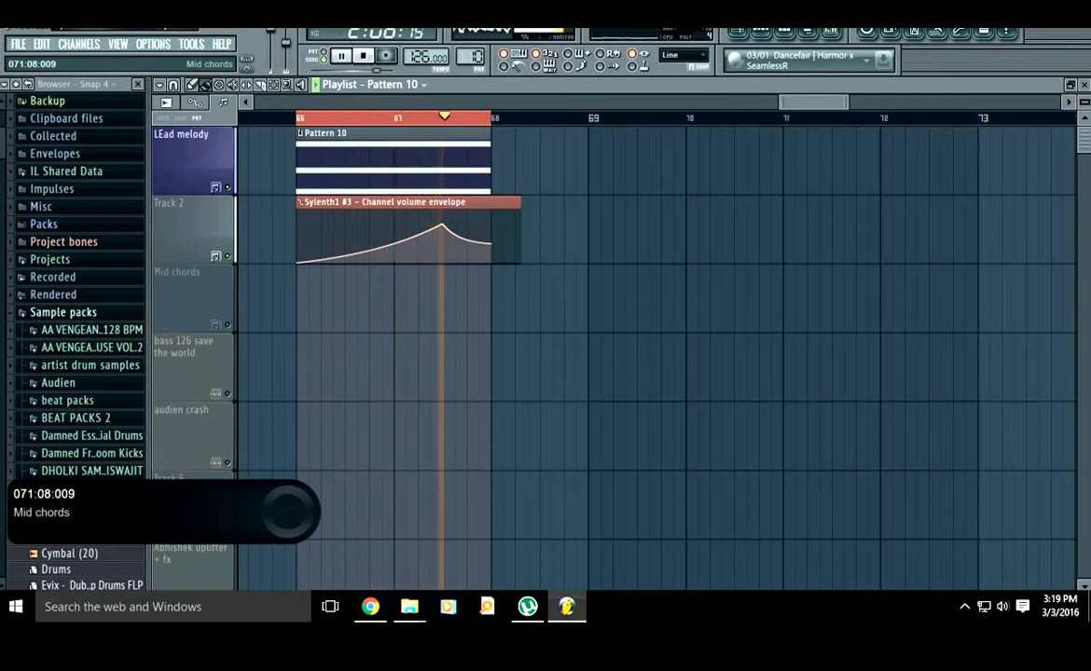
pyautogui.moveTo(442, 224); pyautogui.dragTo(442, 228)
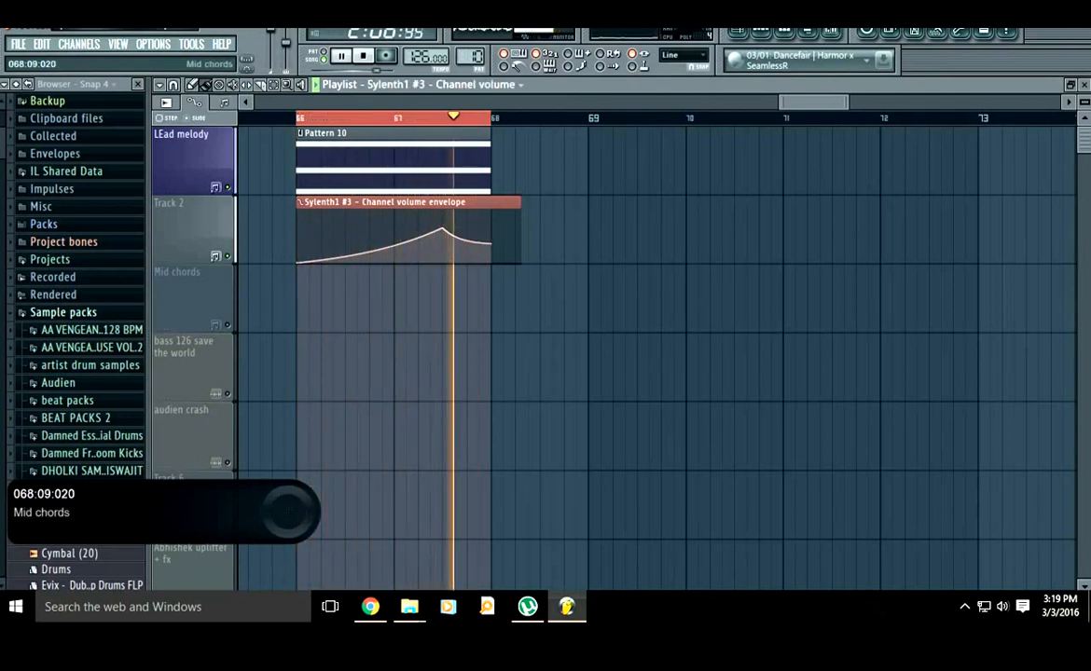
pyautogui.moveTo(491, 242); pyautogui.dragTo(491, 255)
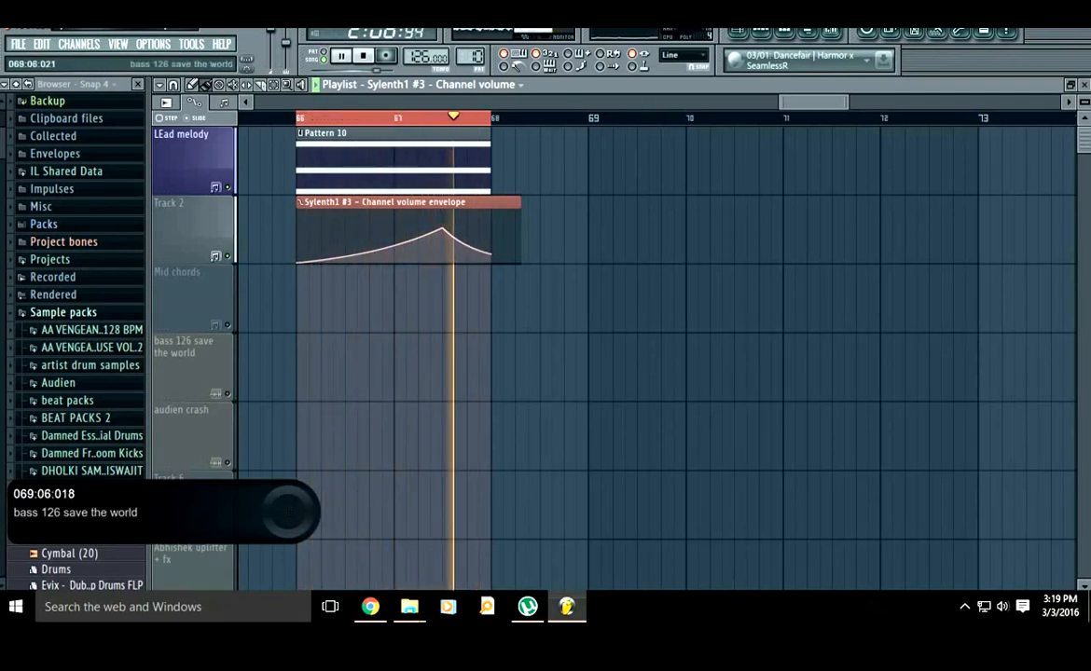
pyautogui.press('space')
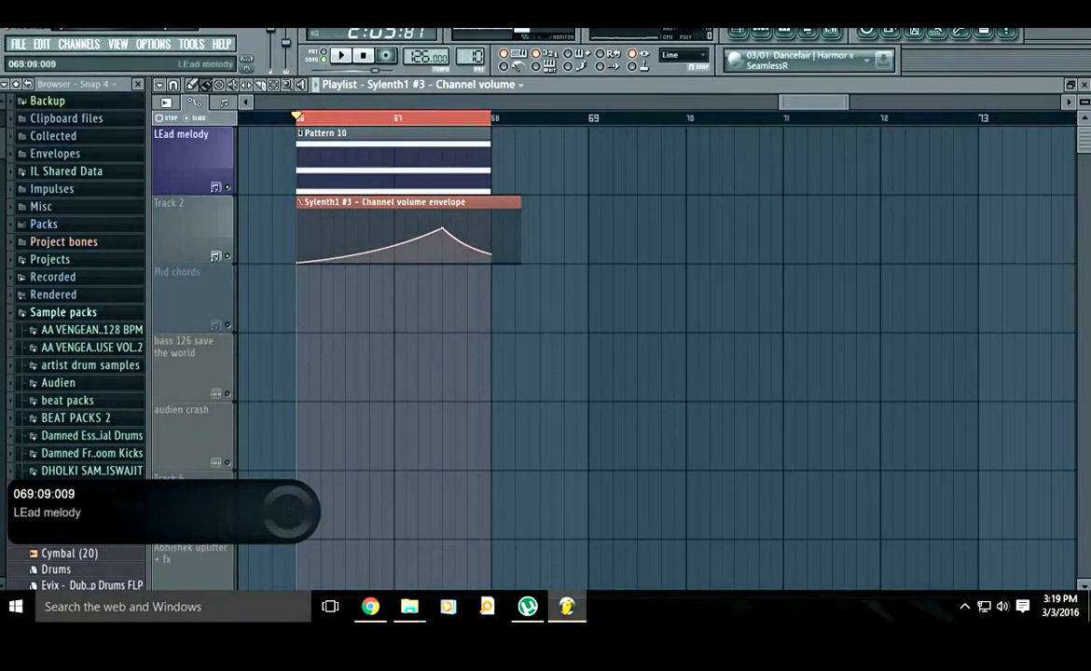
# - Check the chord's signal level in the mixer during playback and inspect the Insert 7 track
pyautogui.press('F9')
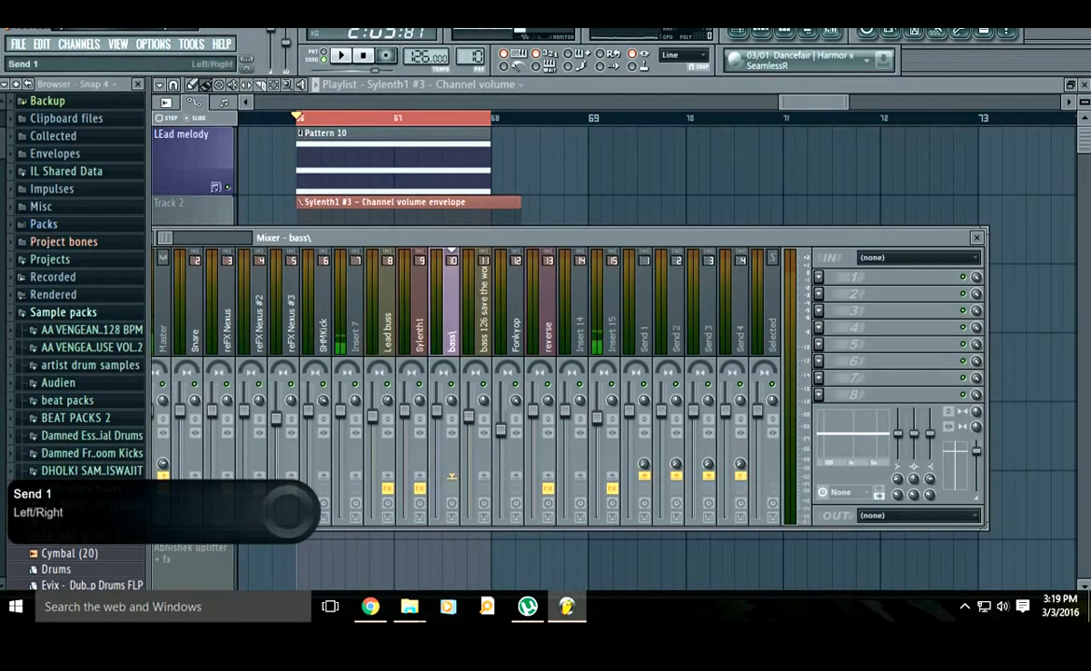
pyautogui.press('space')
pyautogui.press('space')
pyautogui.click(355, 321)
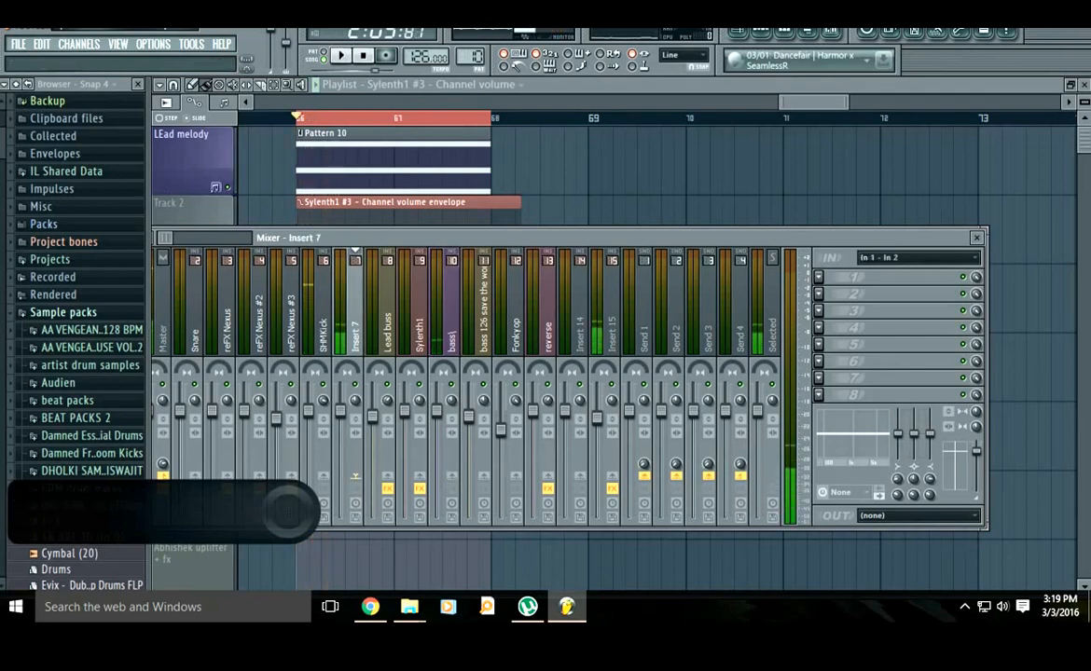
pyautogui.press('F9')
# - Turn off solo on the LEad melody track to bring the other playlist tracks back
pyautogui.scroll(-6, 781, 244)
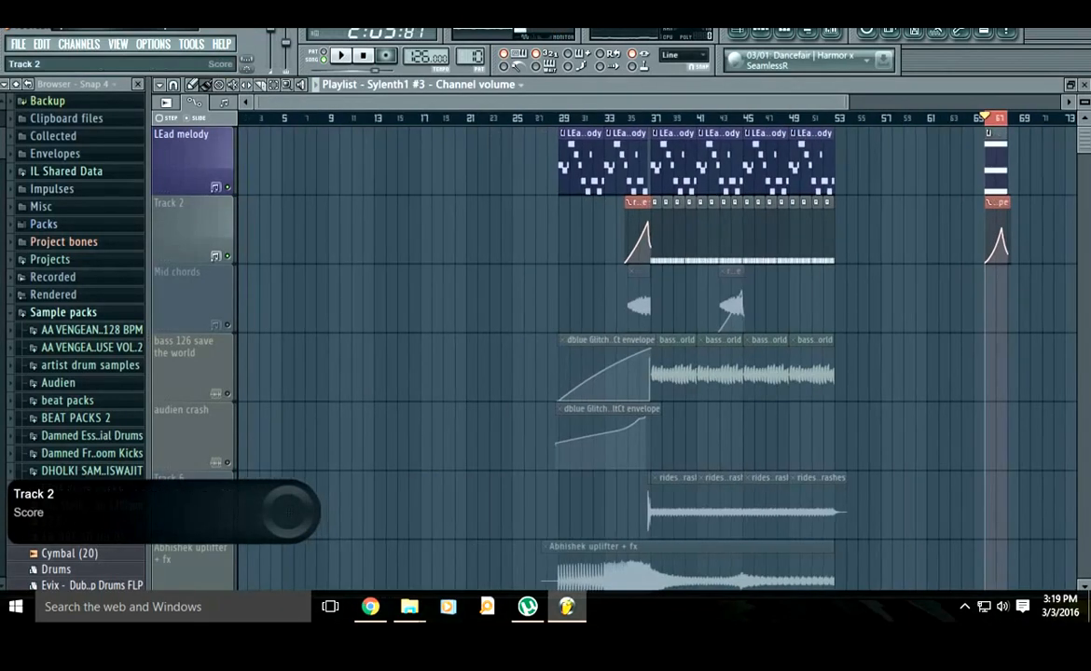
pyautogui.scroll(2, 643, 256)
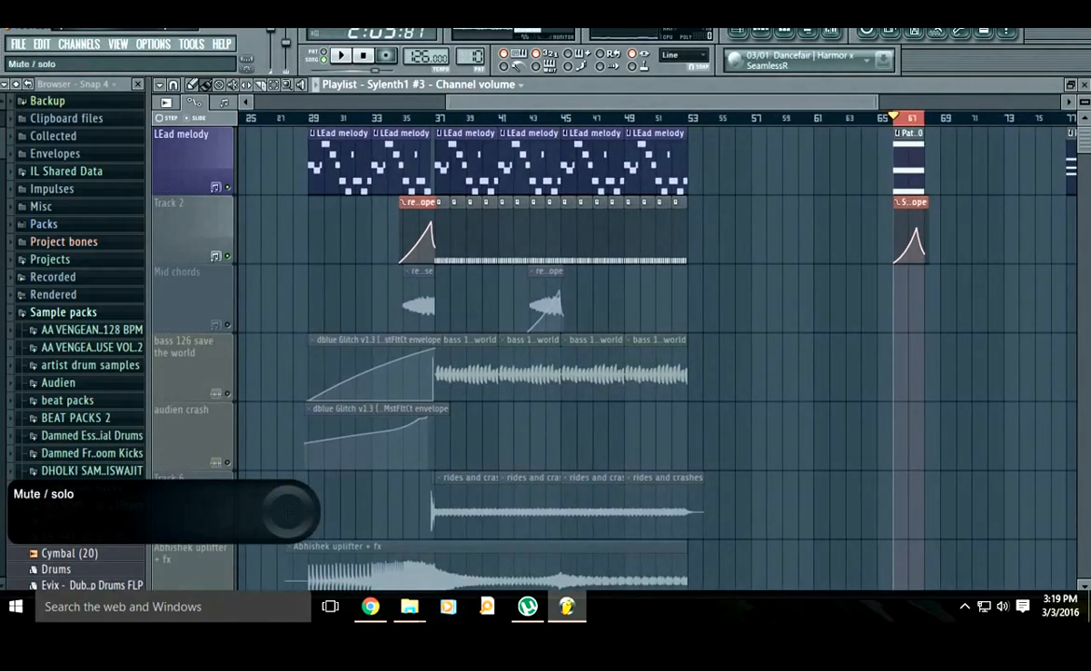
pyautogui.rightClick(226, 187)
# - Examine the reverse clips and their volume envelopes on Track 2 and Mid chords between bars 34 and 45
pyautogui.scroll(-2, 379, 294)
pyautogui.scroll(1, 380, 294)
pyautogui.scroll(2, 383, 291)
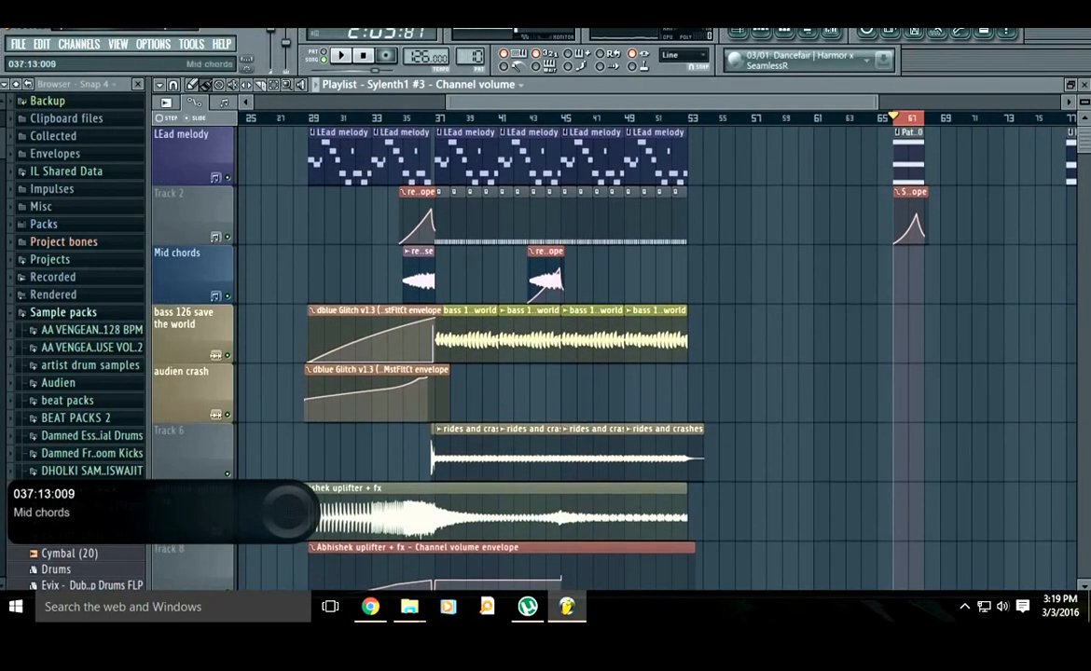
pyautogui.scroll(3, 433, 256)
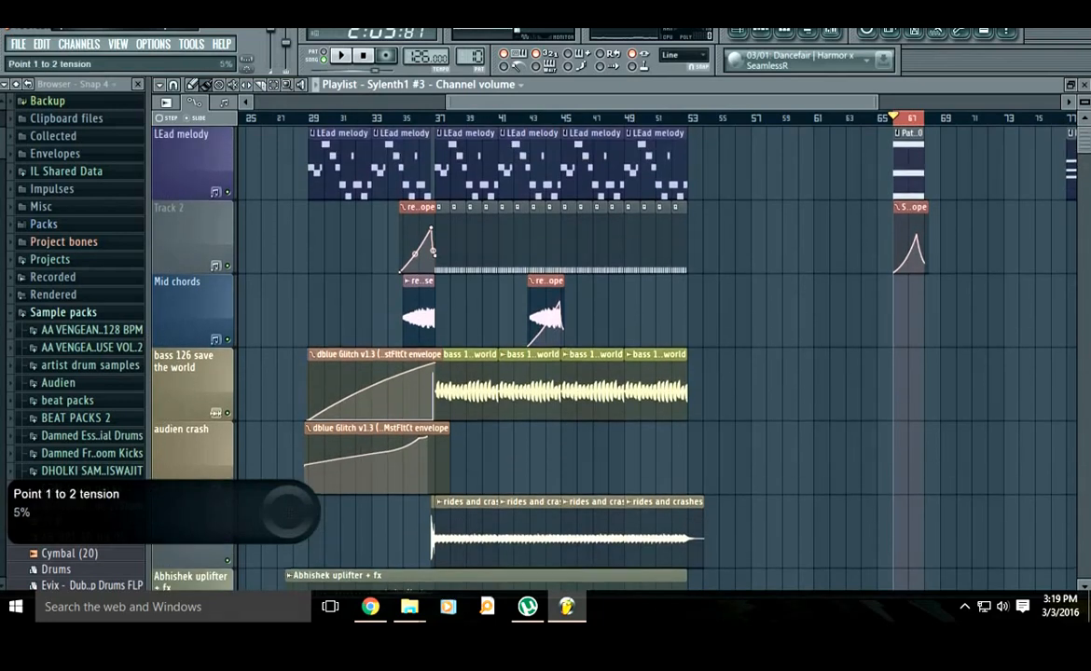
pyautogui.scroll(2, 433, 251)
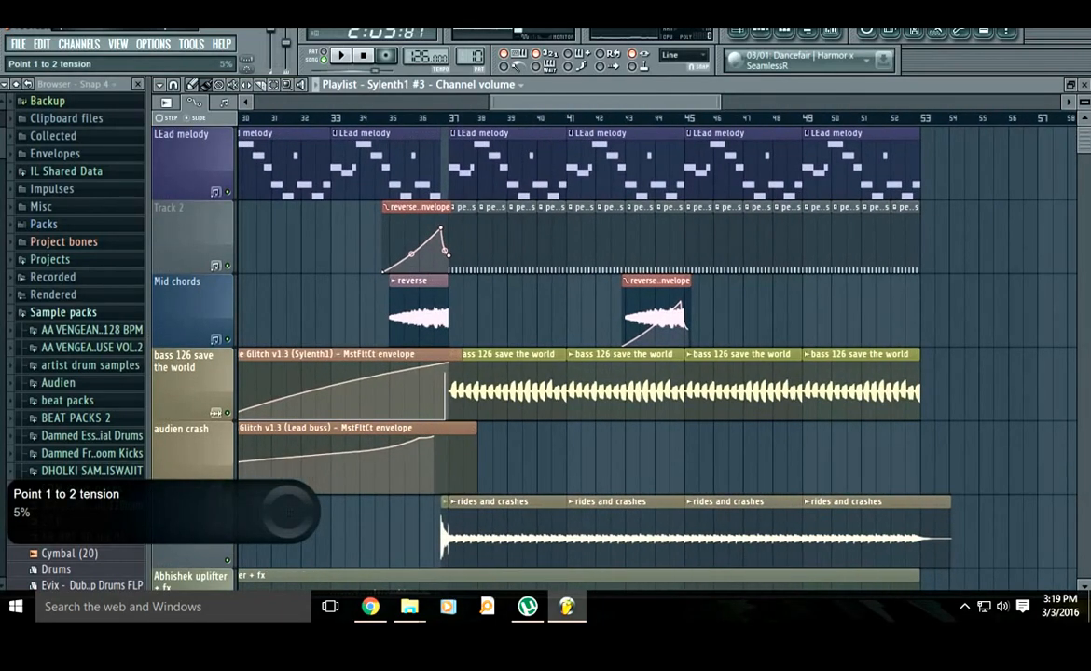
pyautogui.hscroll(-3, 504, 308)
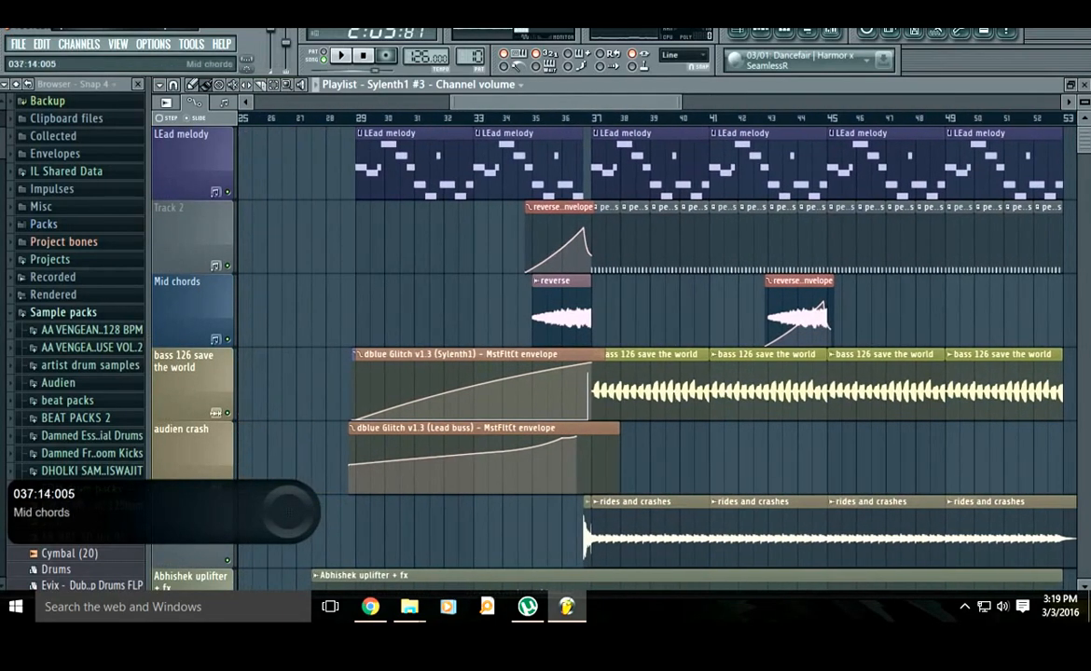
pyautogui.scroll(-4, 623, 308)
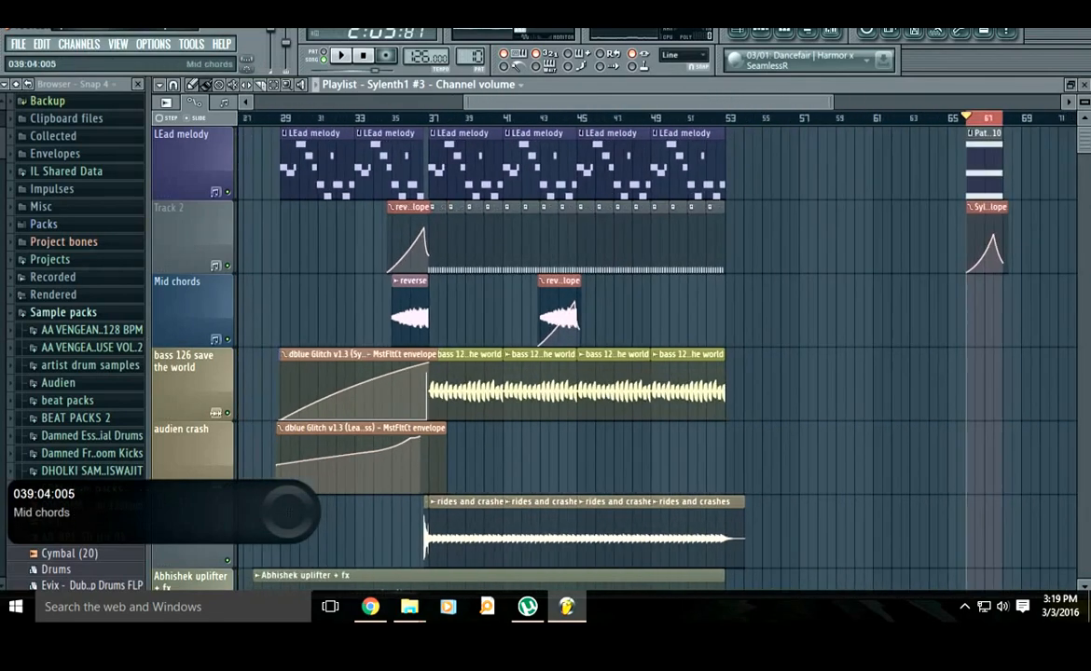
pyautogui.scroll(3, 477, 308)
pyautogui.moveTo(525, 266); pyautogui.dragTo(653, 271)
pyautogui.scroll(-3, 411, 307)
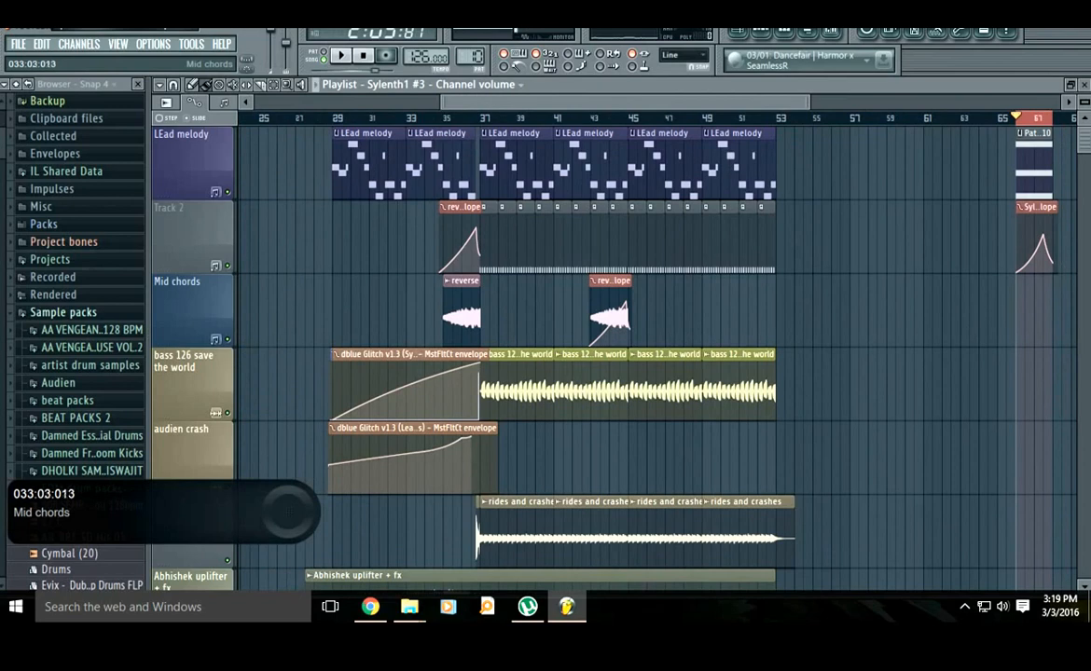